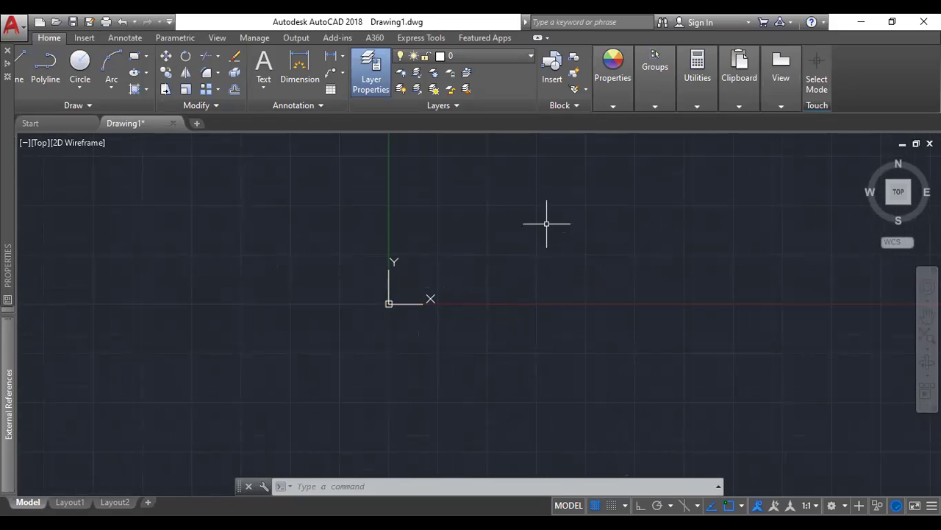
pyautogui.moveTo(594, 233); pyautogui.dragTo(443, 293, button='middle')
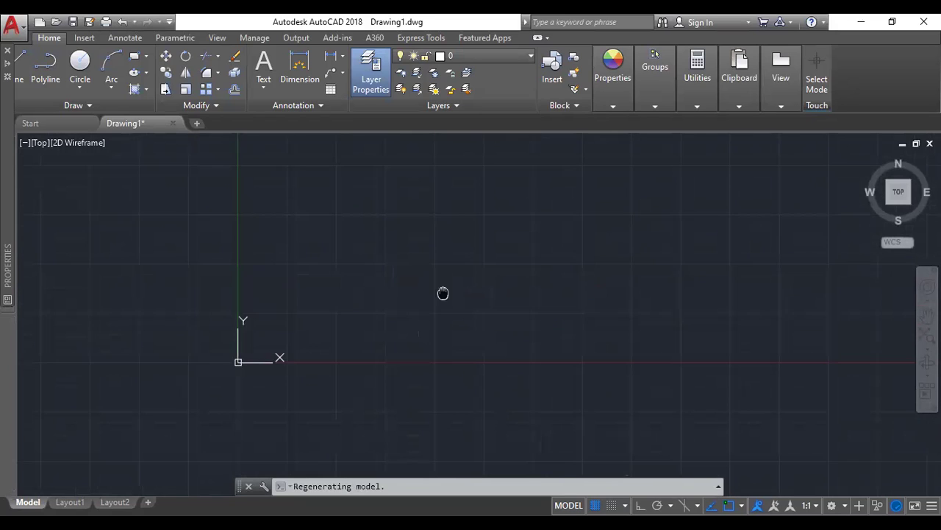
pyautogui.scroll(-1, 443, 292)
pyautogui.scroll(-2, 489, 269)
pyautogui.moveTo(439, 243)
pyautogui.mouseDown(button='middle')
pyautogui.moveTo(459, 287)
pyautogui.moveTo(348, 261)
pyautogui.mouseUp(button='middle')
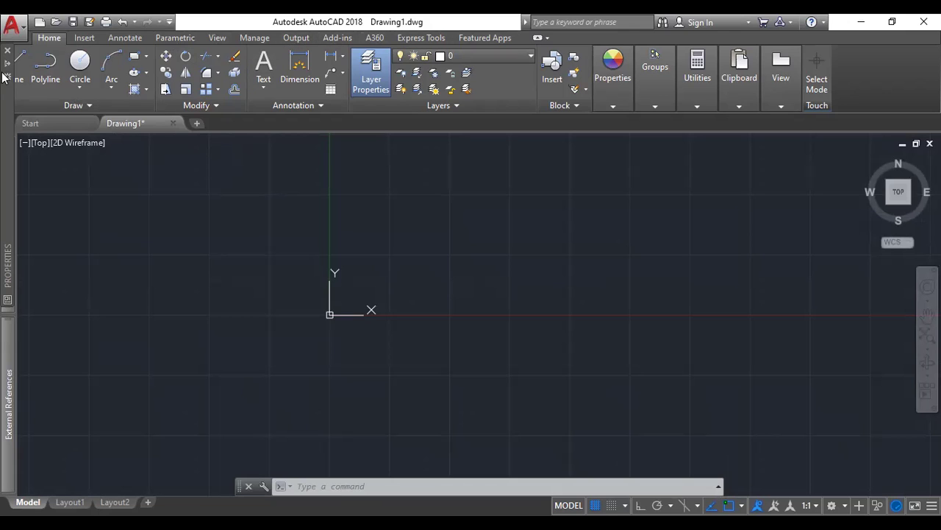
pyautogui.scroll(-7, 334, 333)
pyautogui.moveTo(476, 297); pyautogui.dragTo(575, 245, button='middle')
pyautogui.moveTo(578, 299); pyautogui.dragTo(517, 266, button='middle')
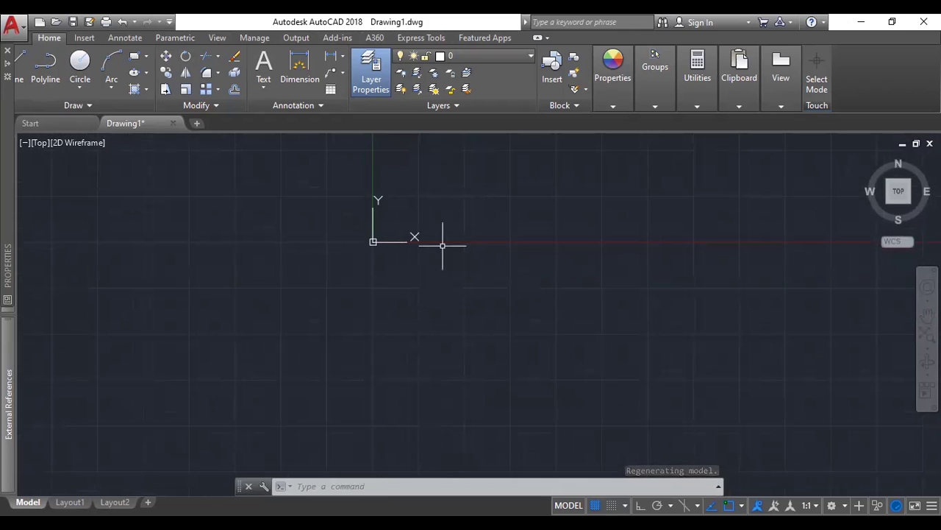
pyautogui.moveTo(446, 204); pyautogui.dragTo(419, 237, button='middle')
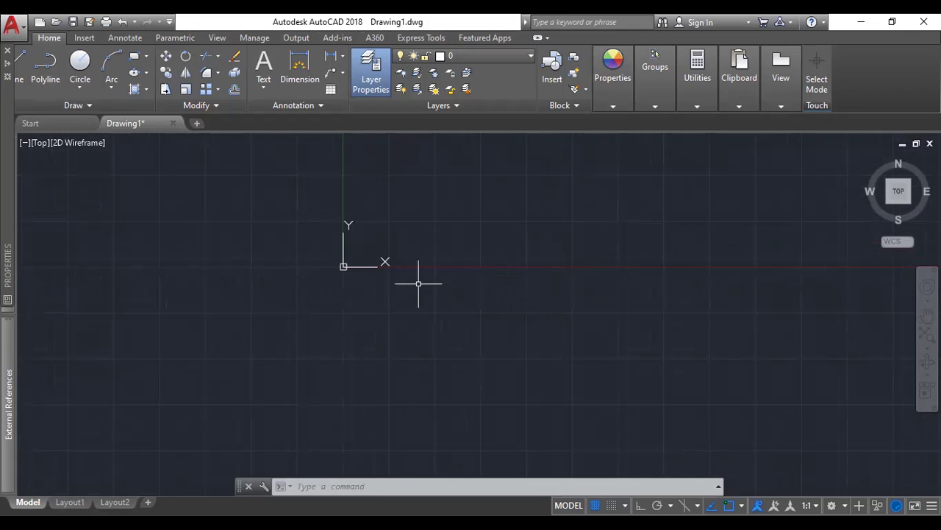
pyautogui.scroll(-1, 426, 261)
pyautogui.scroll(3, 409, 257)
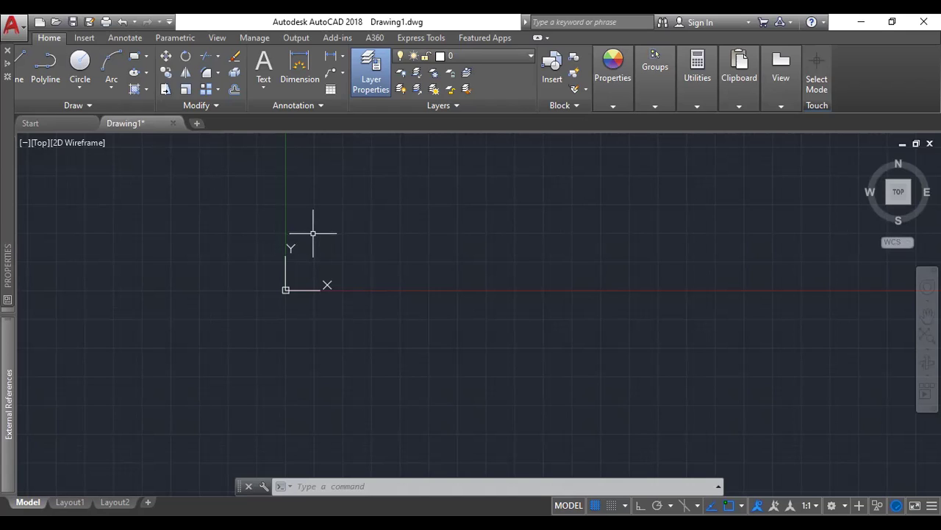
pyautogui.moveTo(406, 268); pyautogui.dragTo(415, 274, button='middle')
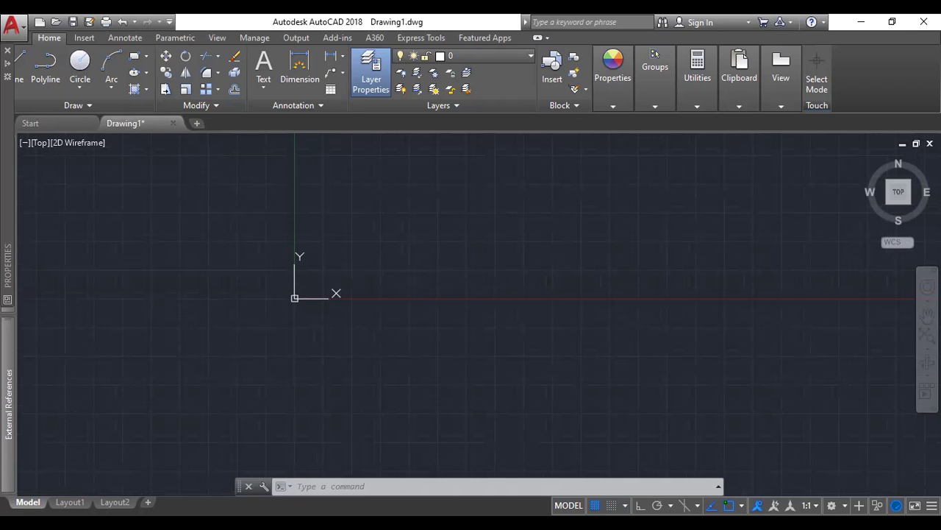
pyautogui.middleClick(330, 298)
pyautogui.middleClick(331, 298)
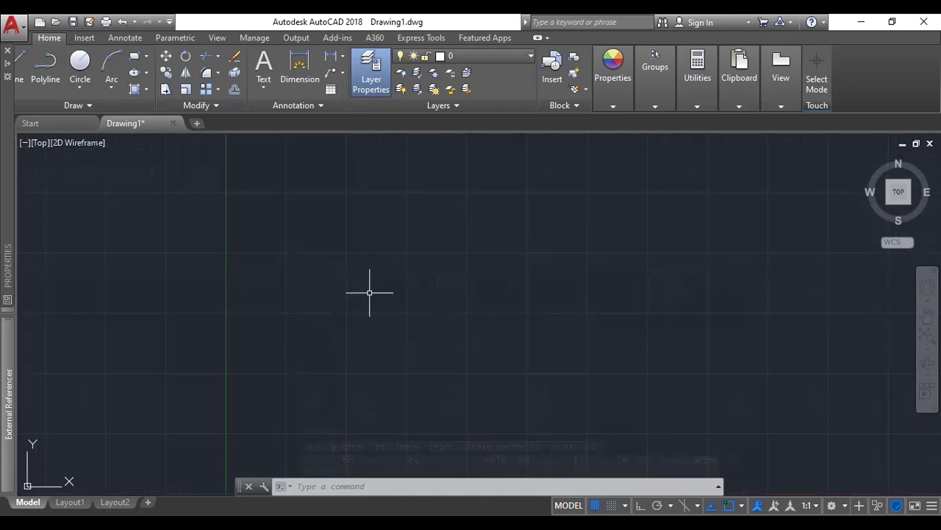
pyautogui.moveTo(331, 273); pyautogui.dragTo(377, 290, button='middle')
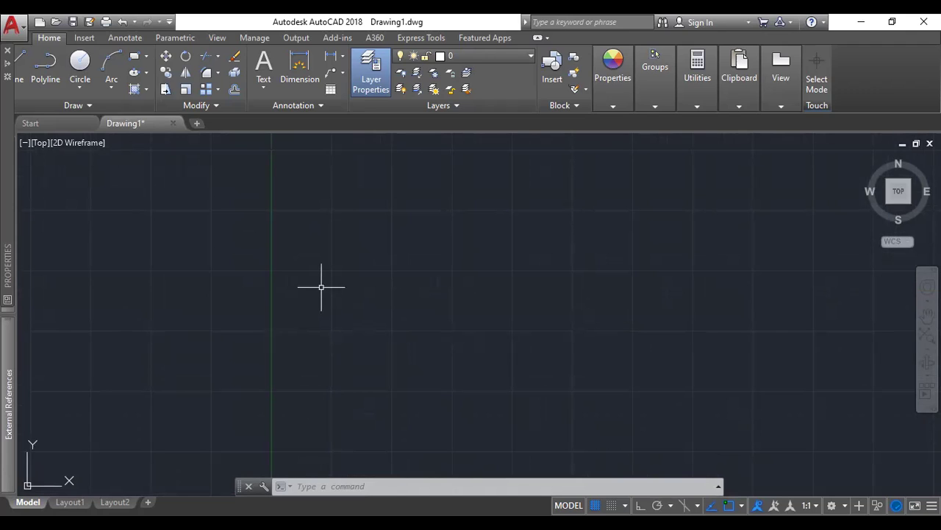
pyautogui.moveTo(383, 293)
pyautogui.mouseDown(button='middle')
pyautogui.moveTo(389, 298)
pyautogui.moveTo(404, 247)
pyautogui.mouseUp(button='middle')
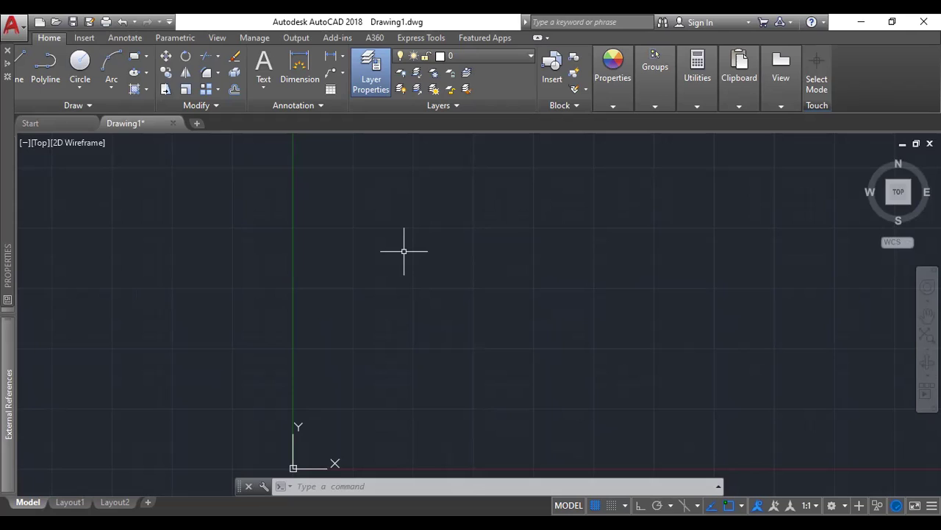
# - Open the drawing units settings and choose Decimal as the length type
pyautogui.write('un')
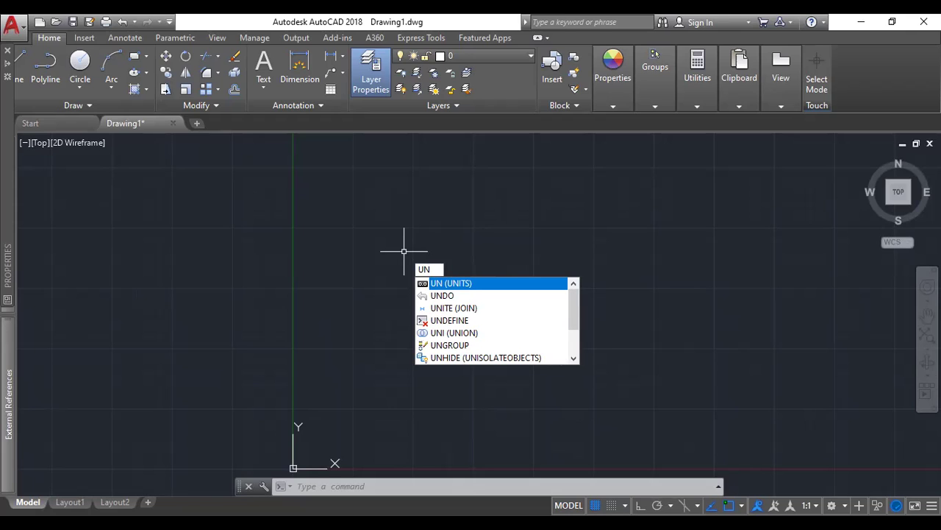
pyautogui.press('Return')
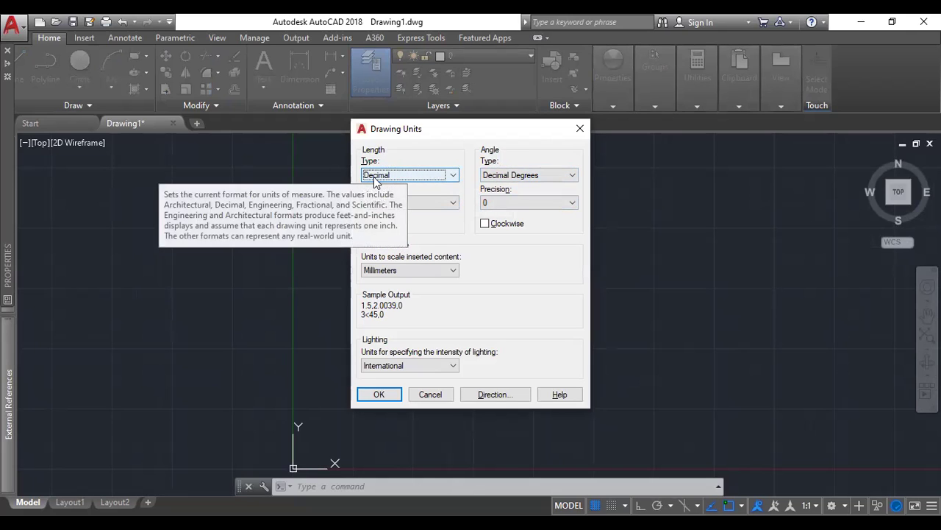
pyautogui.click(409, 175)
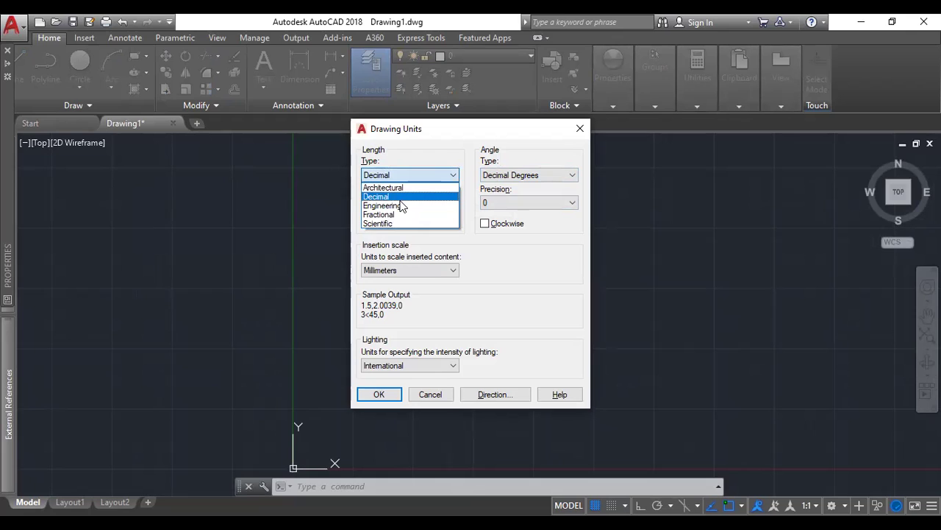
pyautogui.click(401, 197)
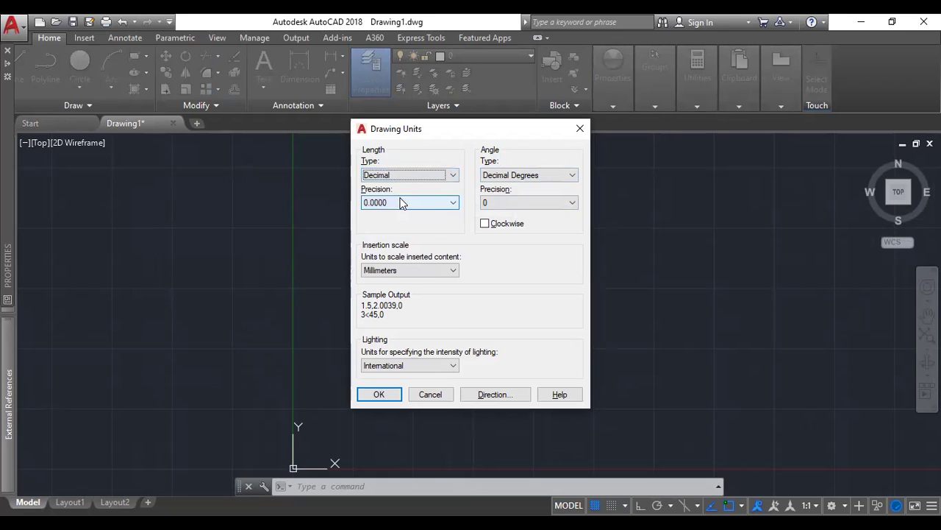
pyautogui.click(446, 177)
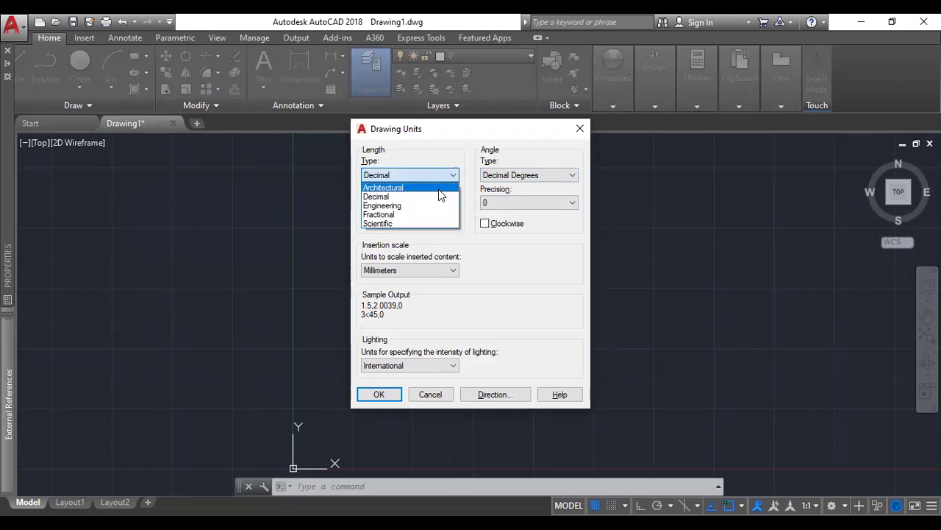
pyautogui.click(438, 189)
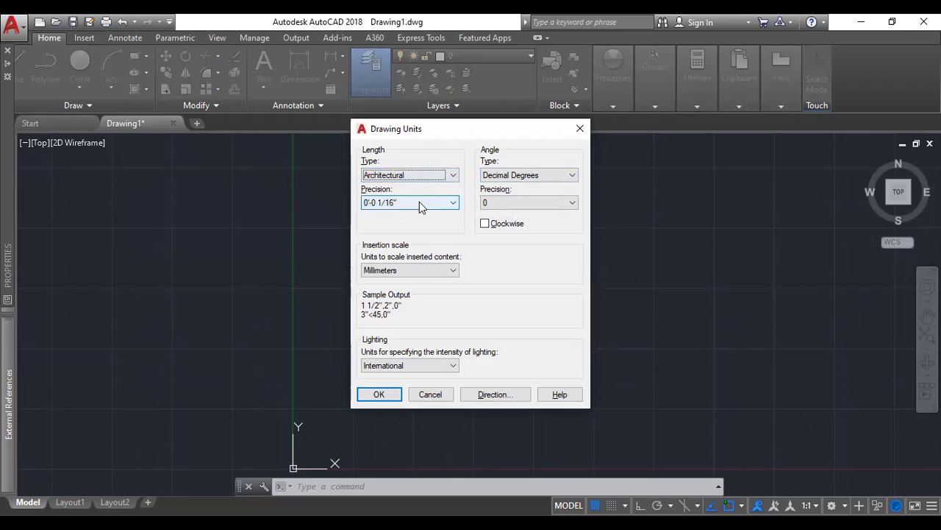
pyautogui.click(453, 175)
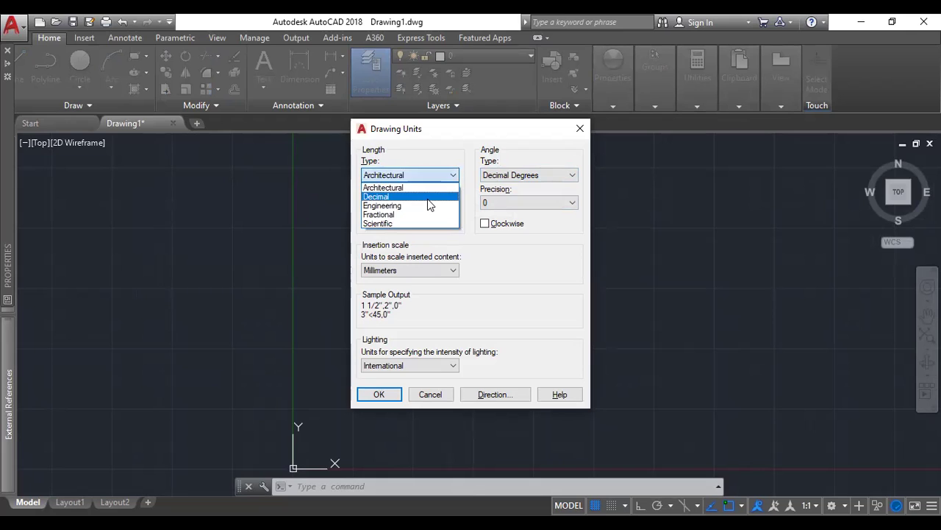
pyautogui.click(428, 197)
# - Set the length precision to 0.00 and the insertion scale to Centimeters, and apply the drawing units
pyautogui.click(452, 203)
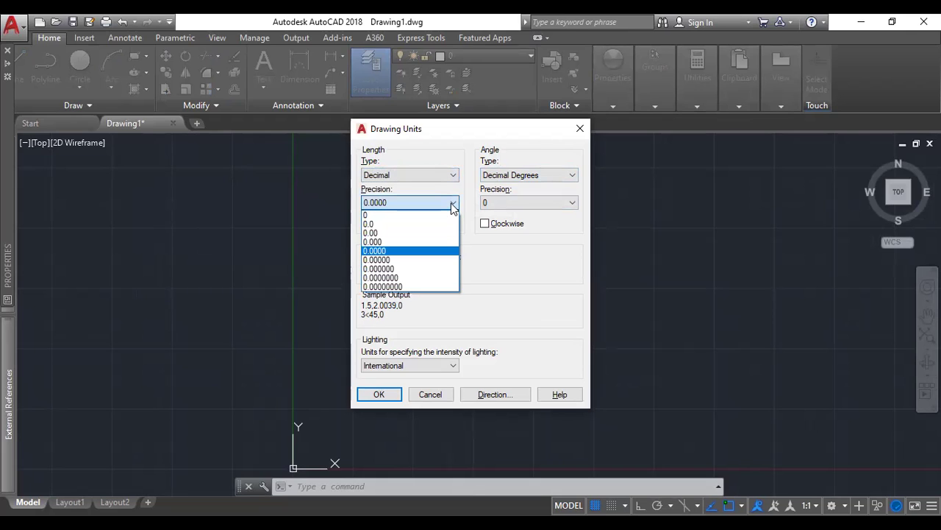
pyautogui.click(406, 233)
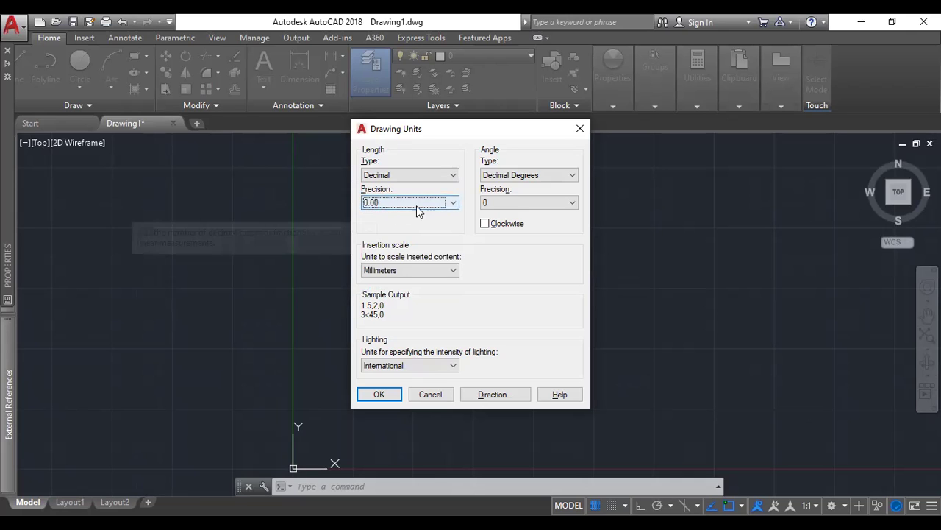
pyautogui.click(424, 270)
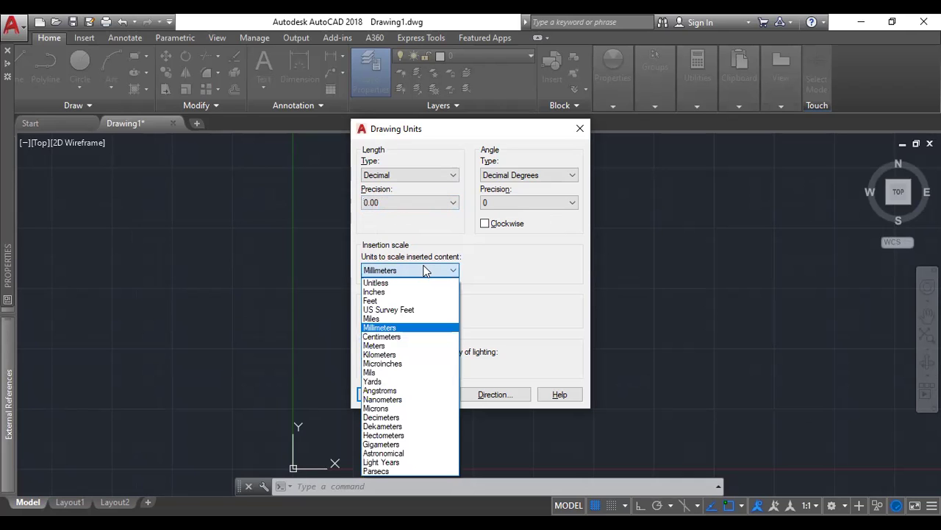
pyautogui.click(471, 269)
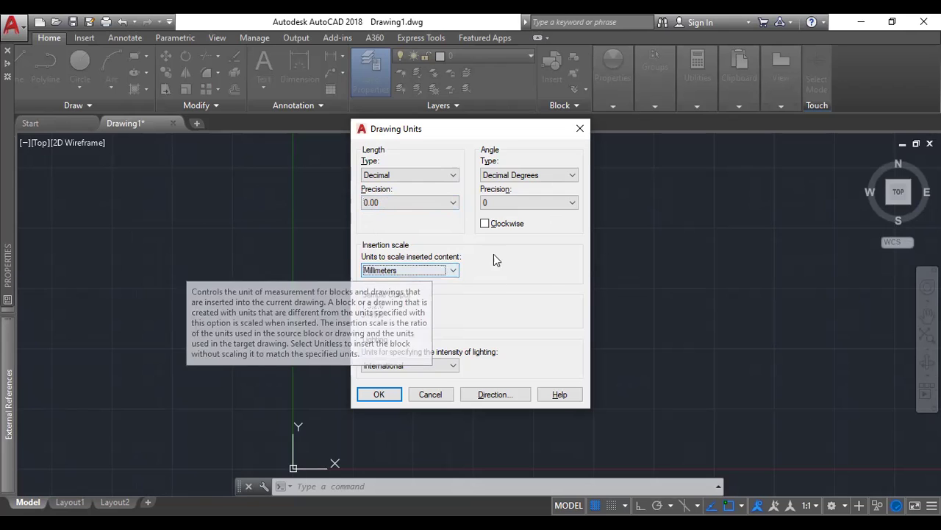
pyautogui.click(451, 270)
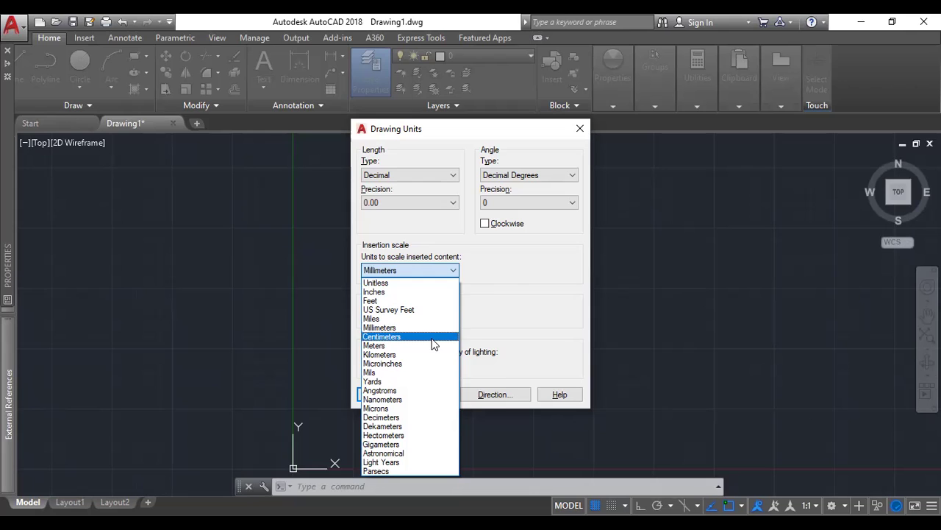
pyautogui.click(435, 342)
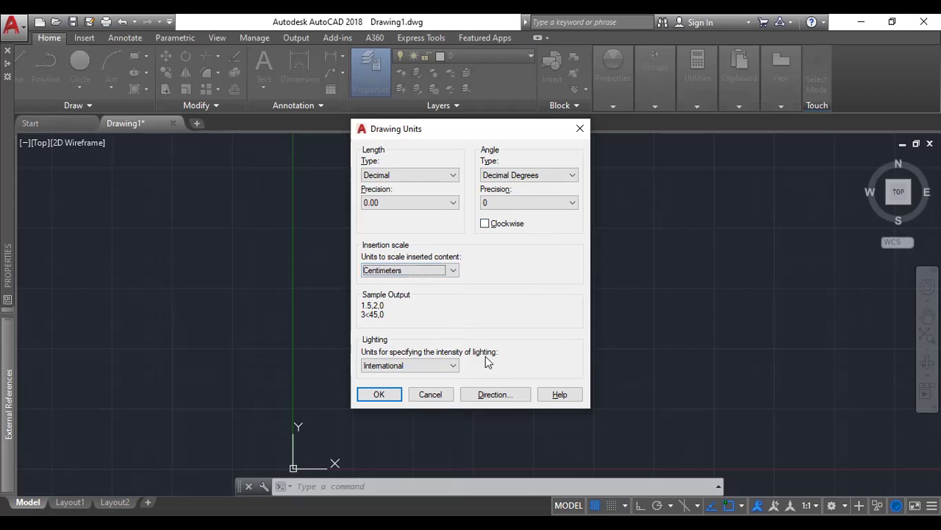
pyautogui.click(381, 394)
# - Draw a single, nearly horizontal line 500 units long above the X axis, starting just right of the Y axis
pyautogui.scroll(-2, 437, 287)
pyautogui.moveTo(624, 253)
pyautogui.mouseDown(button='middle')
pyautogui.moveTo(376, 264)
pyautogui.moveTo(462, 263)
pyautogui.mouseUp(button='middle')
pyautogui.moveTo(271, 291); pyautogui.dragTo(329, 297, button='middle')
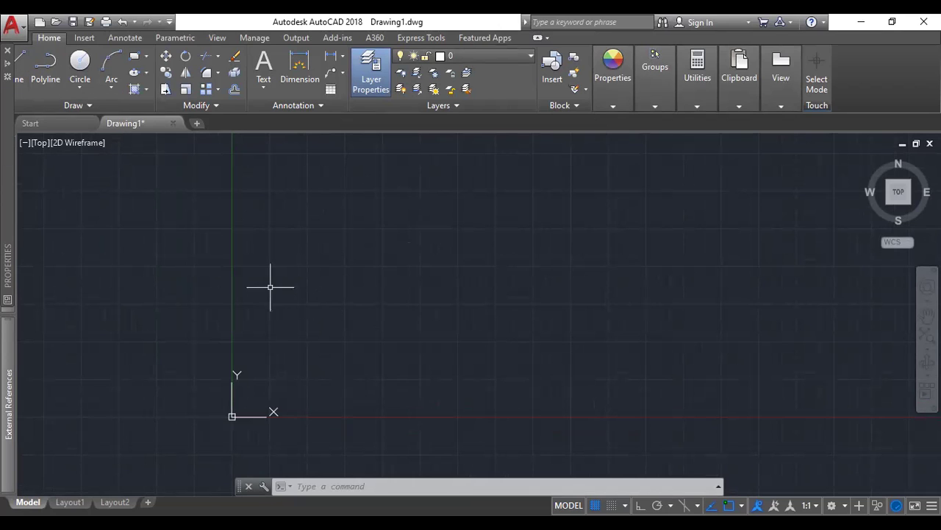
pyautogui.moveTo(315, 275); pyautogui.dragTo(373, 297, button='middle')
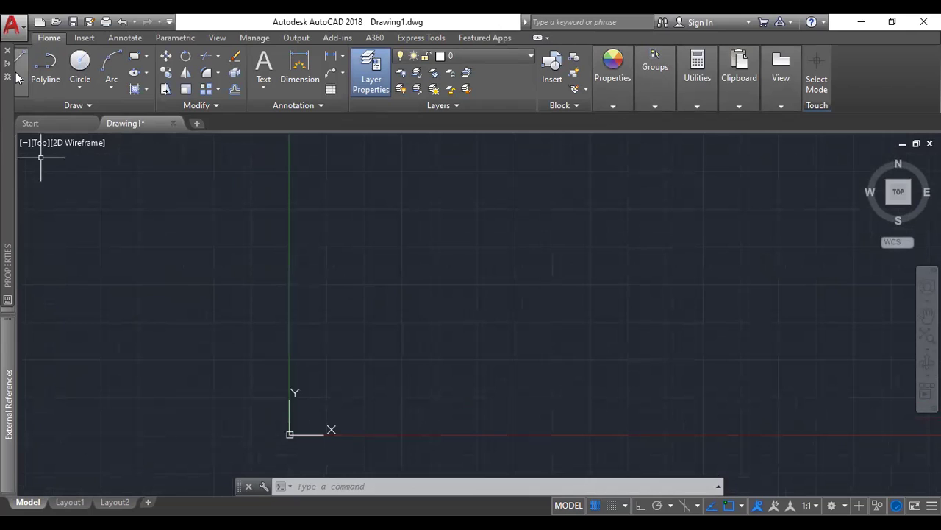
pyautogui.click(20, 65)
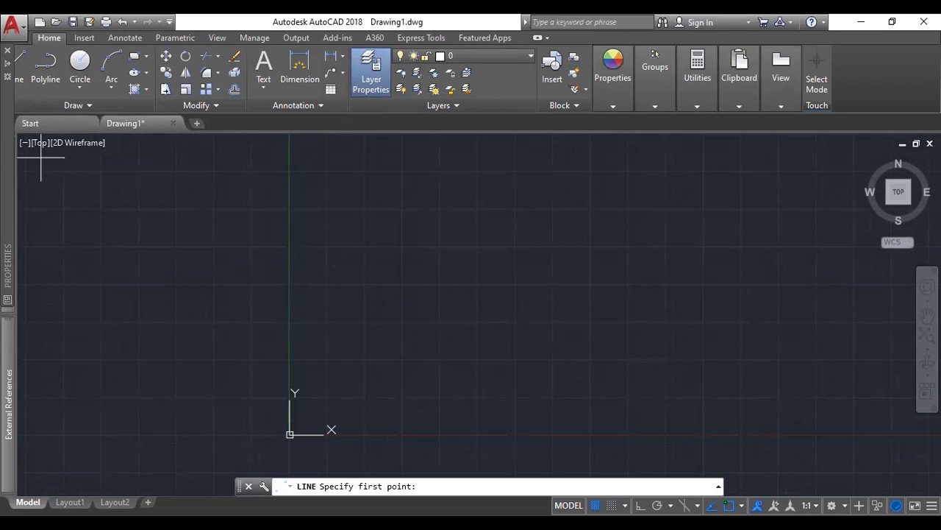
pyautogui.click(332, 268)
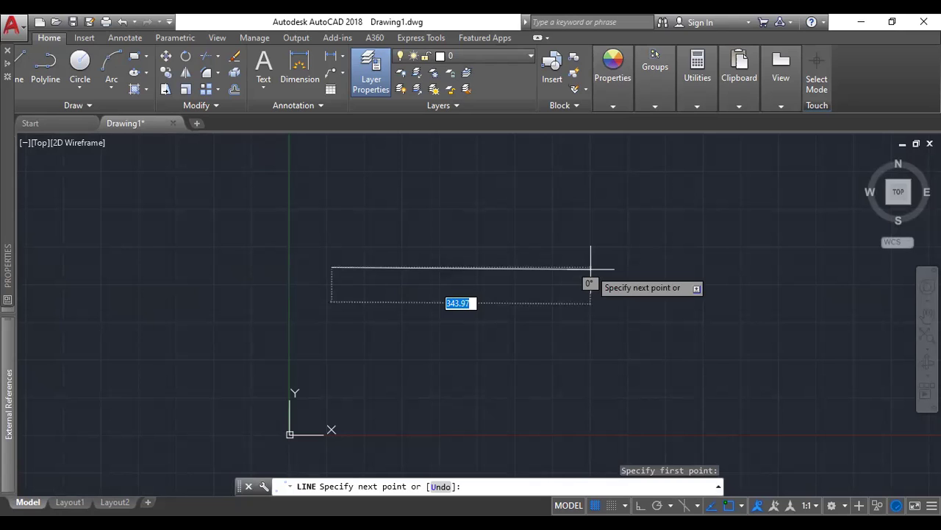
pyautogui.write('500')
pyautogui.press('Return')
pyautogui.press('Escape')
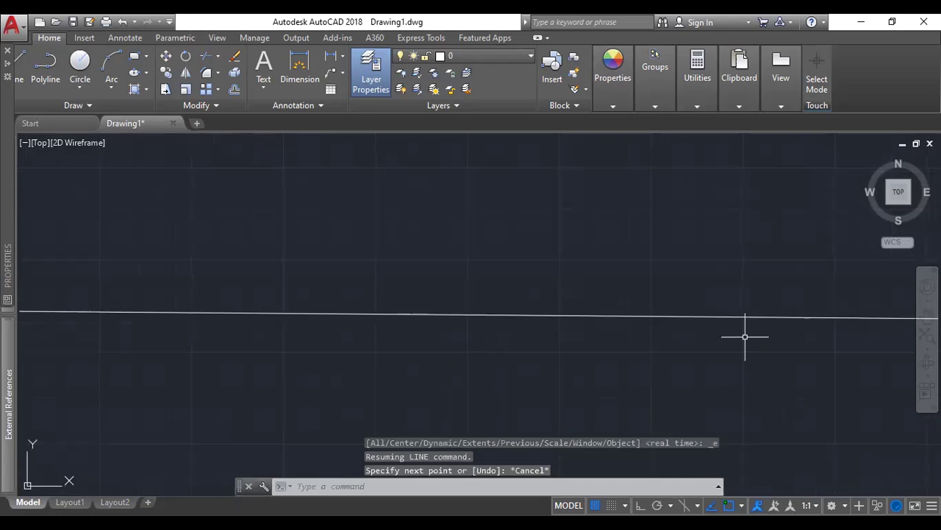
# - Turn on Ortho mode to restrict drawing to horizontal and vertical directions
pyautogui.scroll(-2, 542, 332)
pyautogui.moveTo(589, 337); pyautogui.dragTo(559, 317, button='middle')
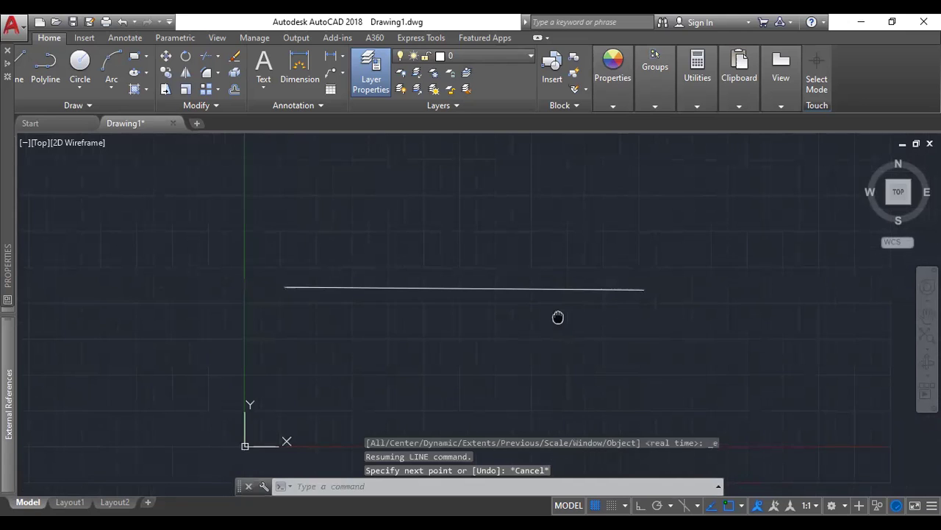
pyautogui.moveTo(412, 353); pyautogui.dragTo(436, 285, button='middle')
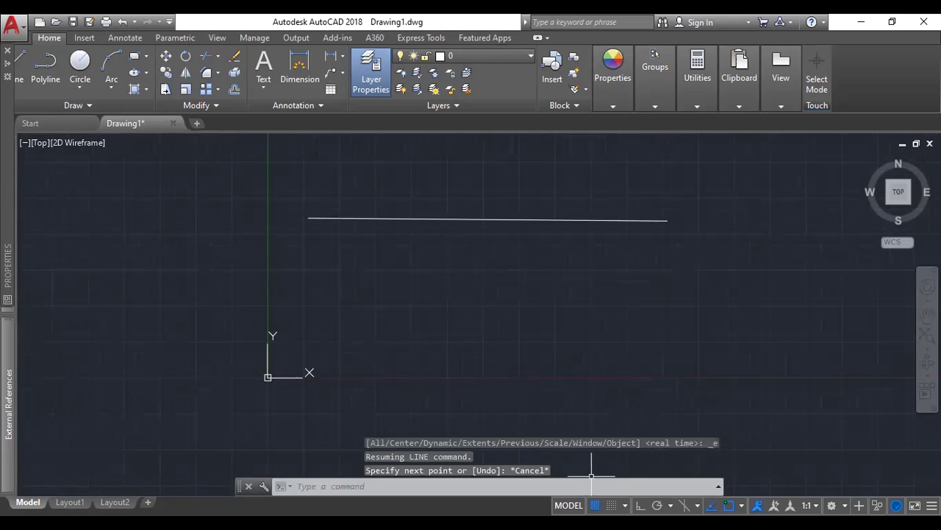
pyautogui.click(697, 505)
pyautogui.click(697, 505)
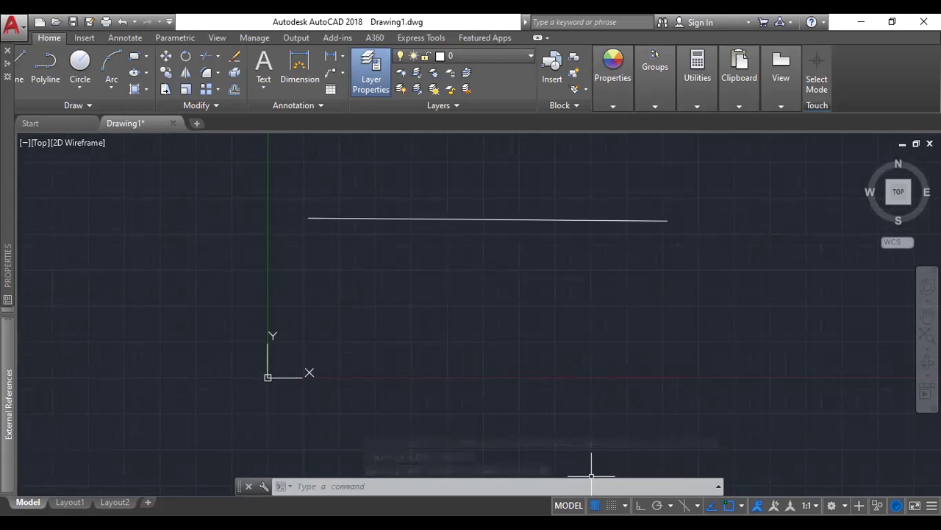
pyautogui.press('F8')
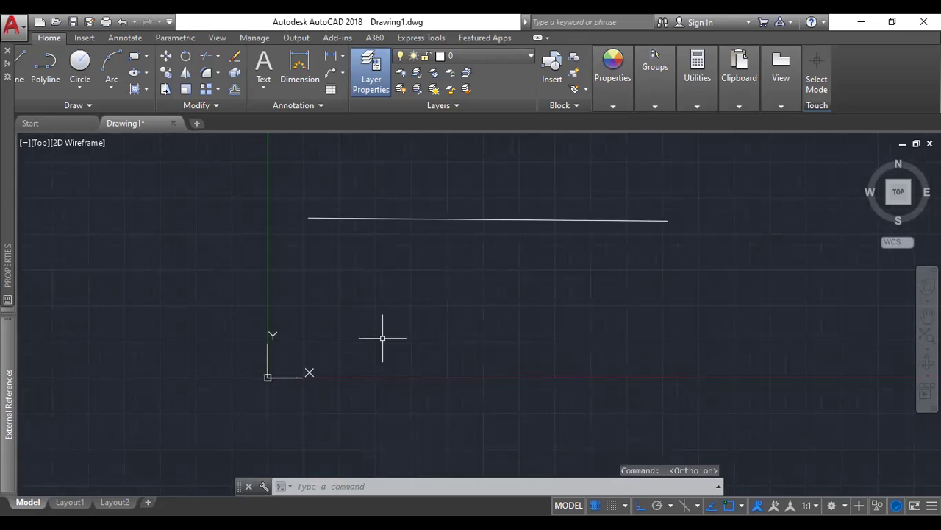
# - Draw an exactly horizontal line between the existing line and the X axis, extending slightly past both ends of that line
pyautogui.moveTo(382, 338); pyautogui.dragTo(441, 343, button='middle')
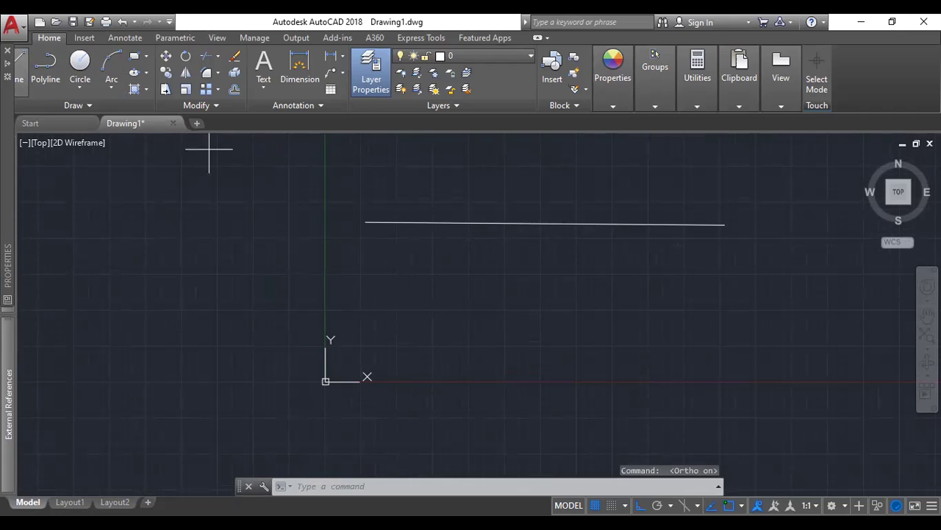
pyautogui.write('l')
pyautogui.press('Return')
pyautogui.click(354, 272)
pyautogui.click(731, 272)
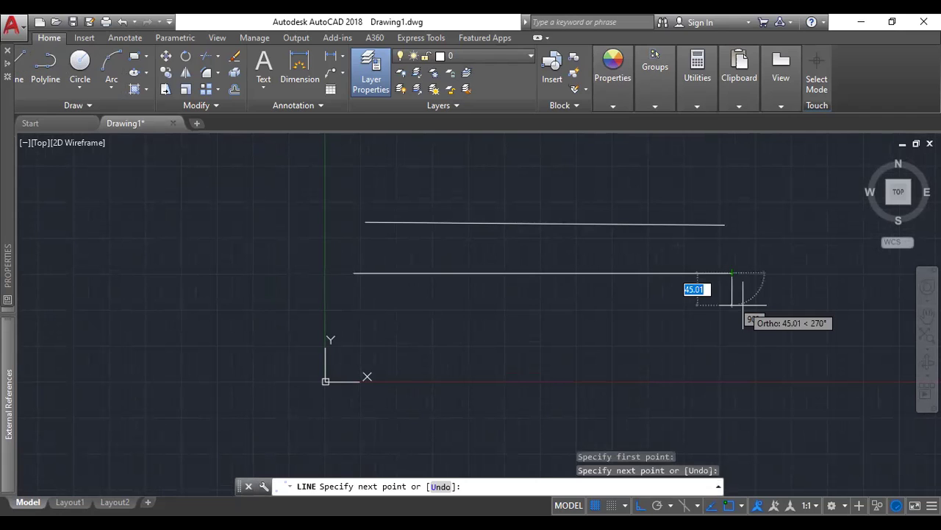
pyautogui.press('Escape')
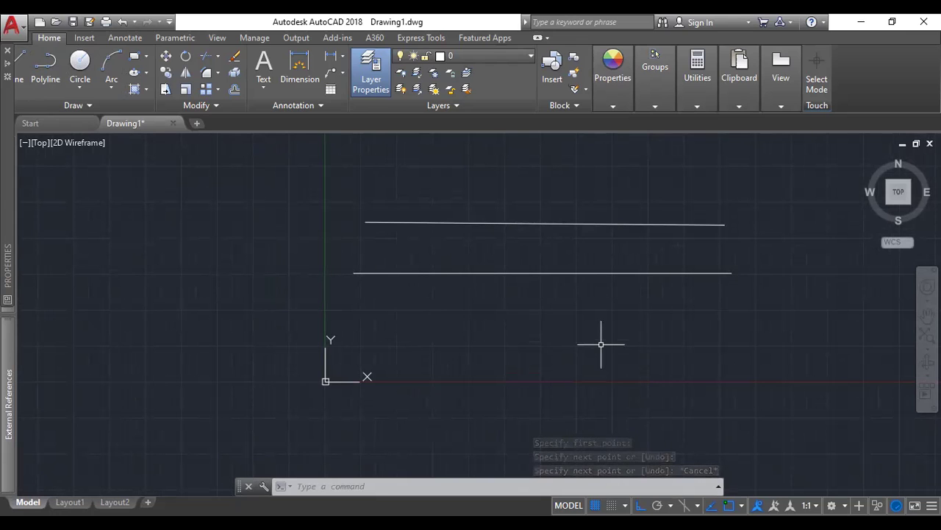
pyautogui.scroll(-2, 601, 344)
pyautogui.moveTo(605, 334); pyautogui.dragTo(570, 346, button='middle')
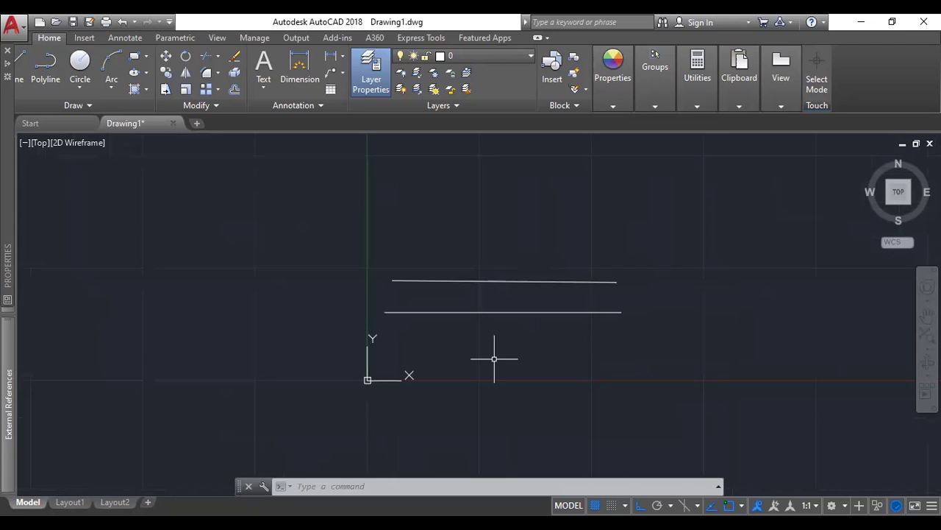
# - Draw a closed rectangle 300 units wide with the Line command, starting below the left end of the lower horizontal line and extending downward
pyautogui.scroll(2, 441, 320)
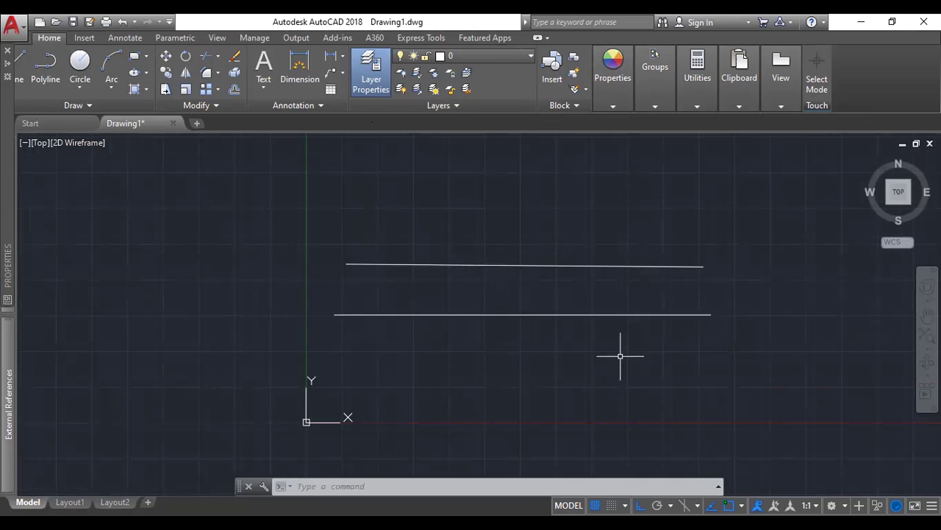
pyautogui.write('L')
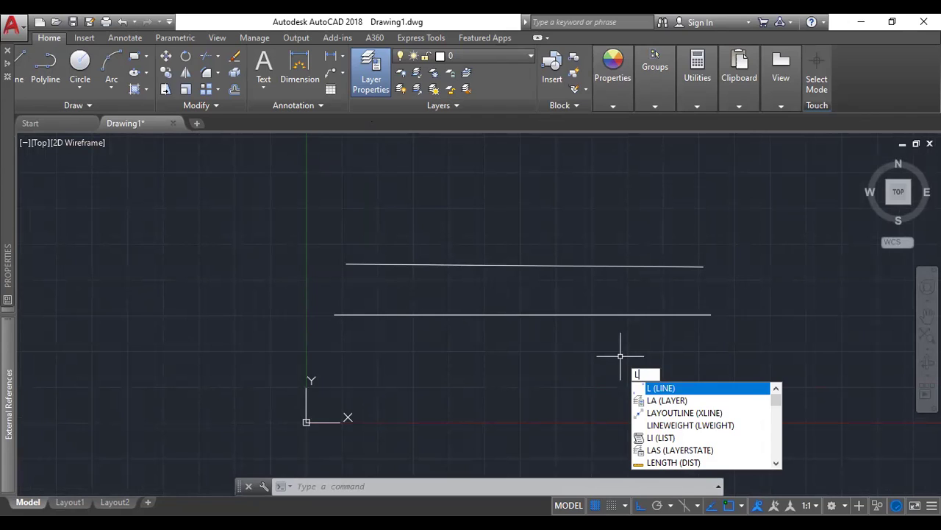
pyautogui.press('Return')
pyautogui.click(335, 352)
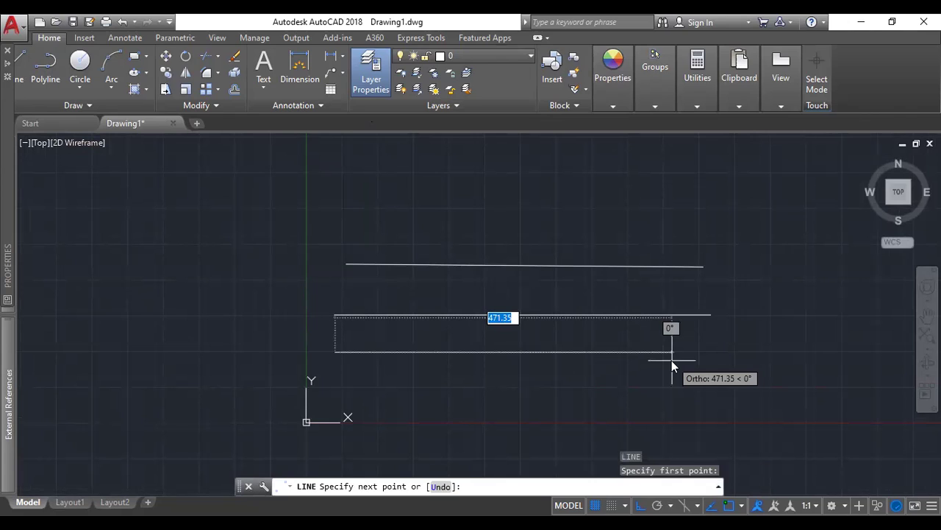
pyautogui.write('300')
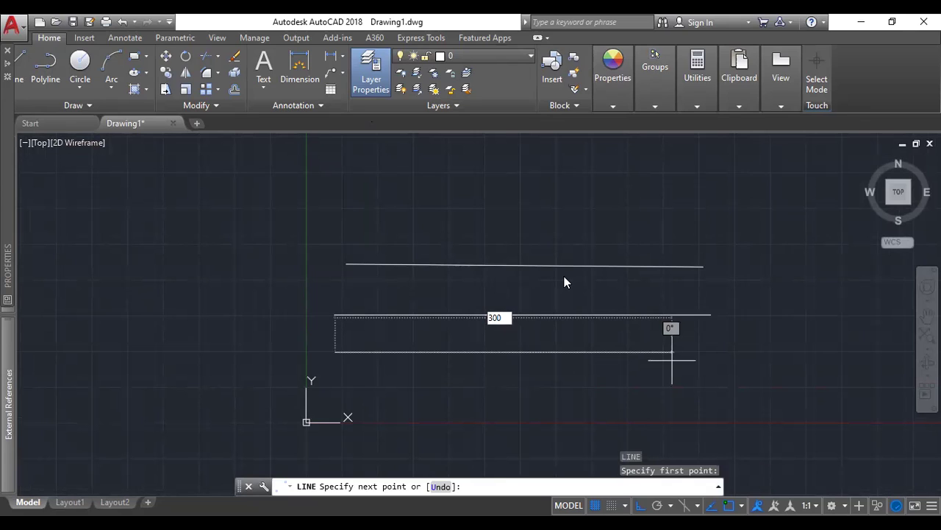
pyautogui.press('Return')
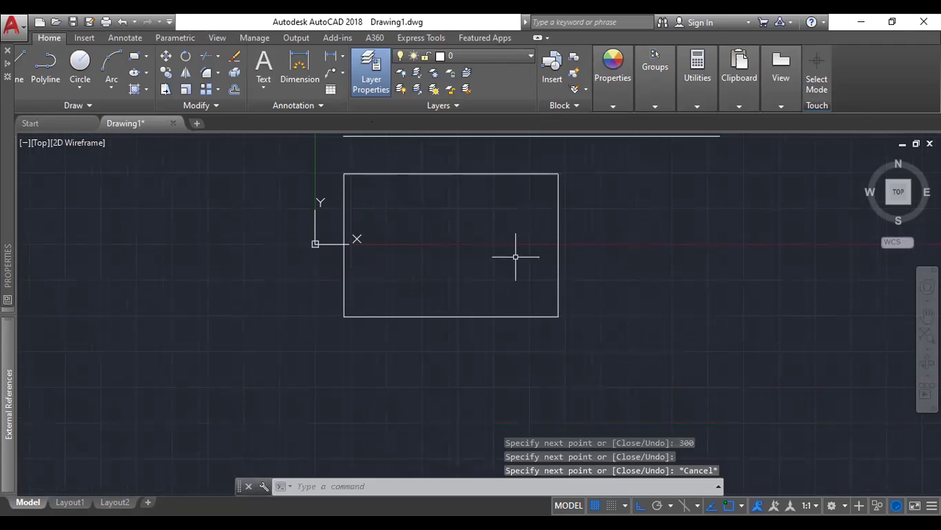
pyautogui.scroll(-4, 458, 250)
pyautogui.moveTo(459, 250); pyautogui.dragTo(479, 344, button='middle')
pyautogui.scroll(6, 460, 360)
pyautogui.scroll(-4, 448, 262)
pyautogui.moveTo(448, 263)
pyautogui.mouseDown(button='middle')
pyautogui.moveTo(452, 338)
pyautogui.moveTo(486, 330)
pyautogui.moveTo(506, 341)
pyautogui.moveTo(525, 328)
pyautogui.mouseUp(button='middle')
pyautogui.scroll(4, 475, 358)
pyautogui.scroll(-2, 474, 348)
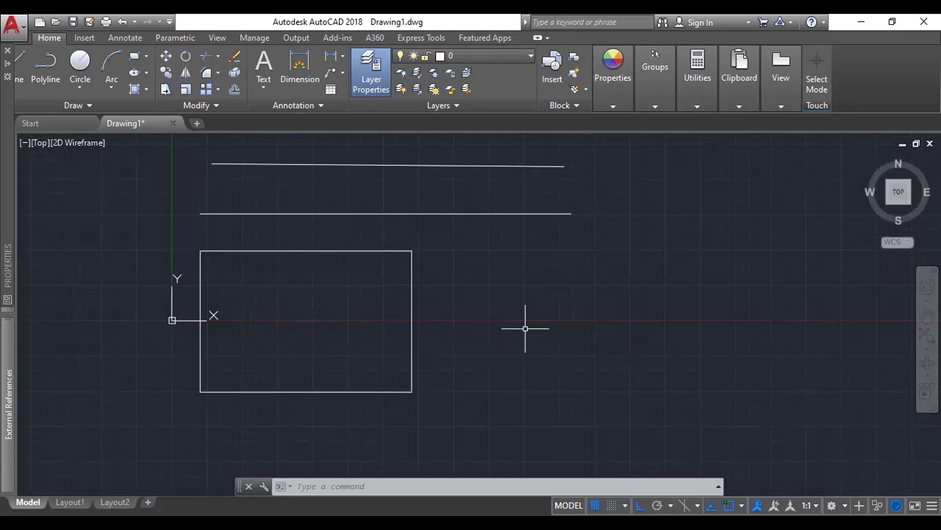
# - Turn Ortho mode off and back on
pyautogui.press('F8')
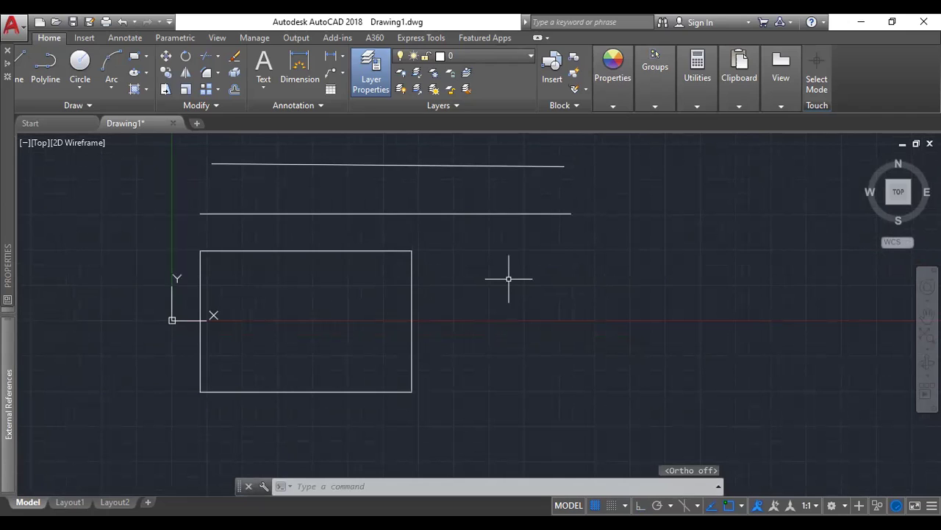
pyautogui.press('F8')
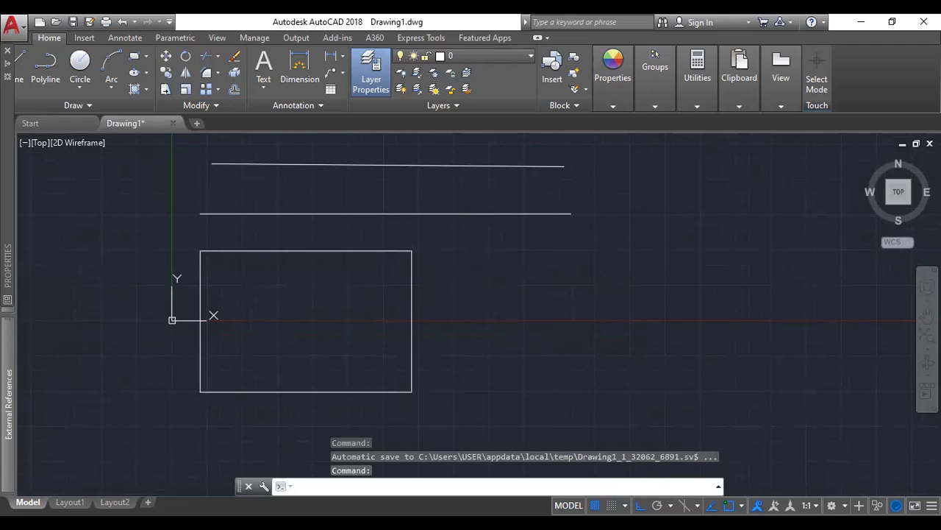
pyautogui.scroll(-4, 482, 253)
pyautogui.scroll(4, 481, 252)
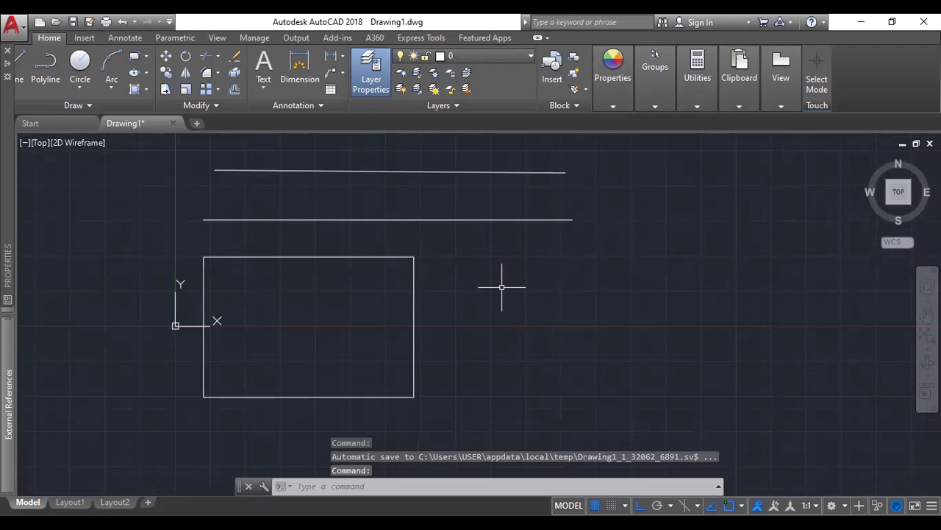
# - Turn off Ortho during a new line right of the rectangle and draw two slanted triangles sharing the start point, one touching the top line's end
pyautogui.press('l')
pyautogui.press('Return')
pyautogui.click(478, 267)
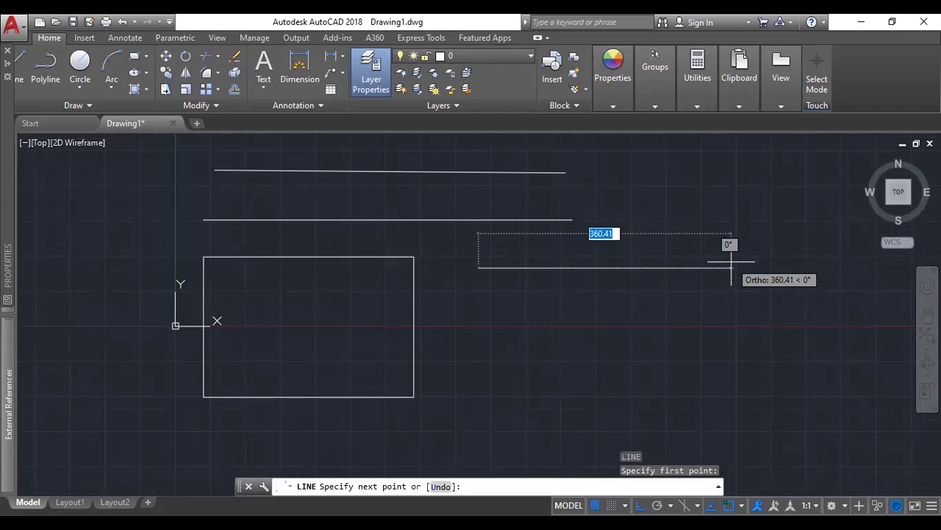
pyautogui.press('F8')
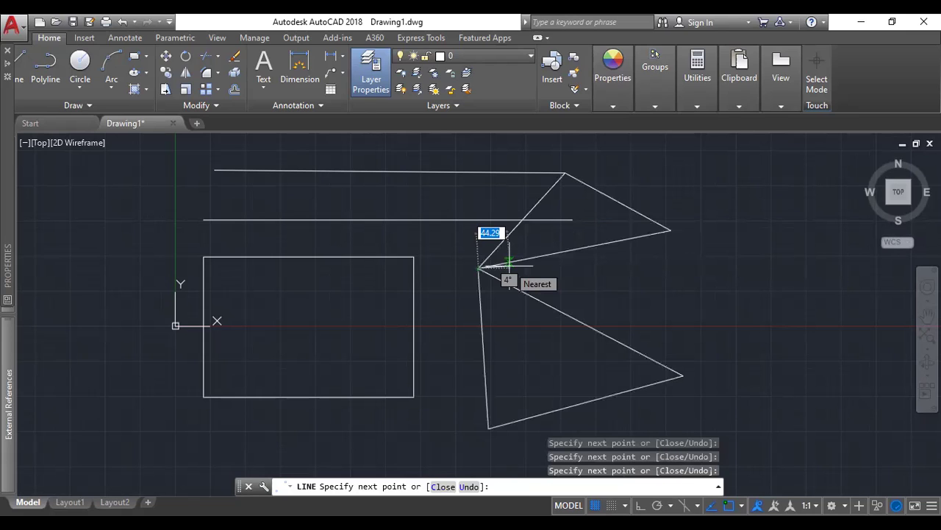
pyautogui.press('Escape')
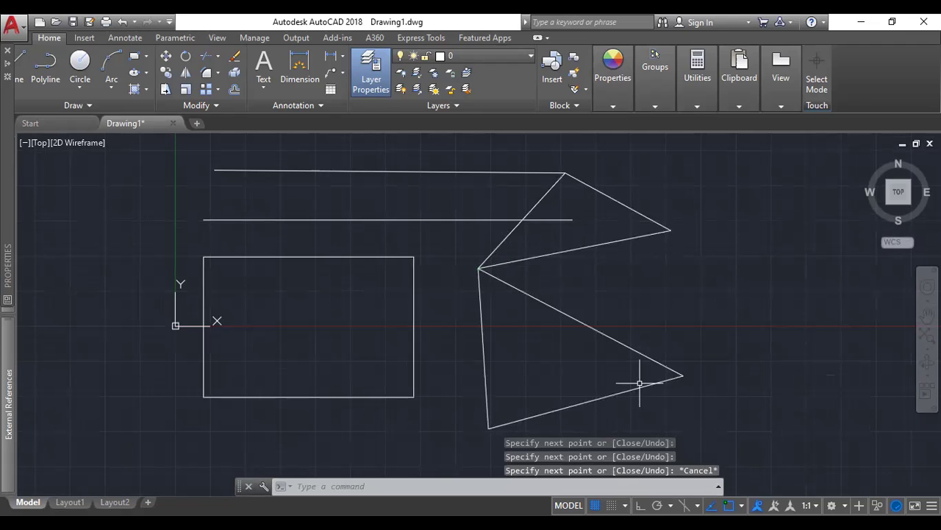
# - Shorten the lower horizontal line by stretching its right endpoint back to the upper triangle's slanted edge, and clear the selection
pyautogui.scroll(-5, 666, 383)
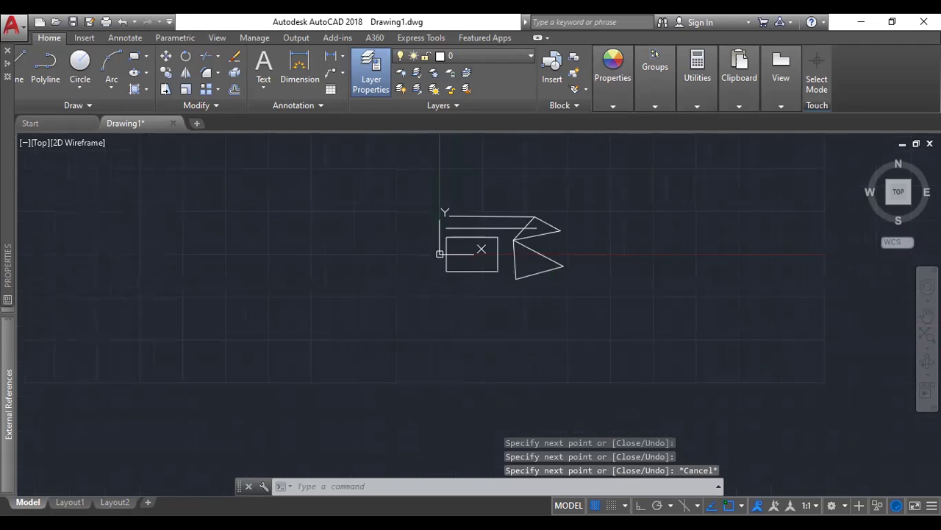
pyautogui.scroll(10, 543, 220)
pyautogui.scroll(-8, 640, 324)
pyautogui.scroll(4, 621, 312)
pyautogui.click(621, 311)
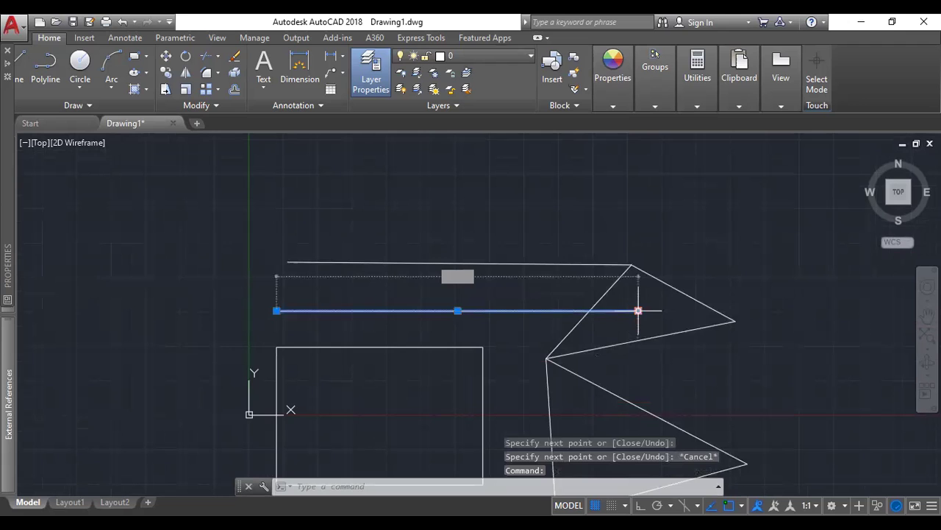
pyautogui.click(638, 311)
pyautogui.scroll(-4, 632, 312)
pyautogui.scroll(8, 622, 317)
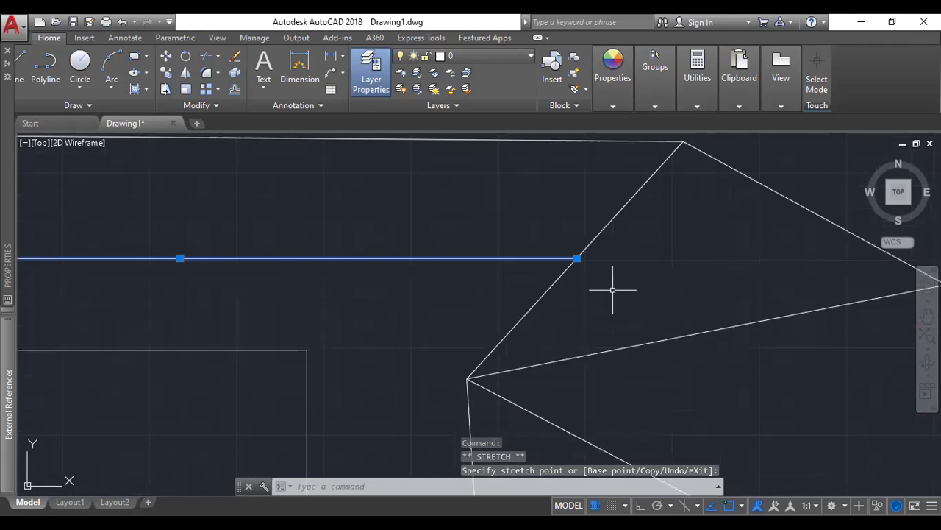
pyautogui.scroll(-4, 614, 262)
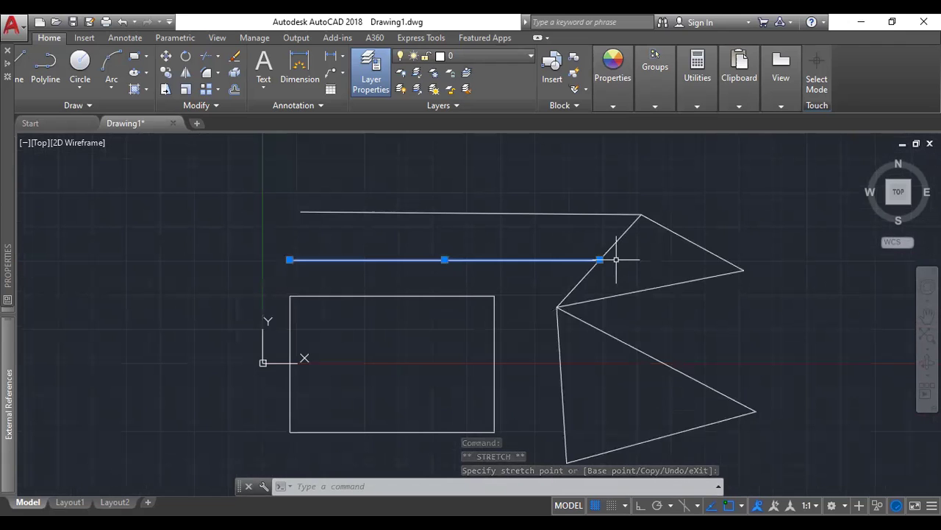
pyautogui.press('Escape')
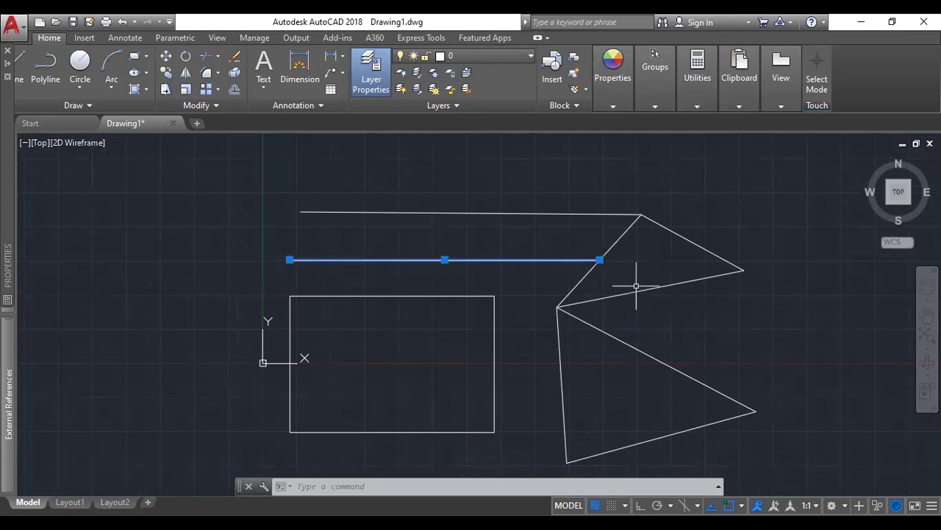
pyautogui.moveTo(669, 296); pyautogui.dragTo(445, 197, button='middle')
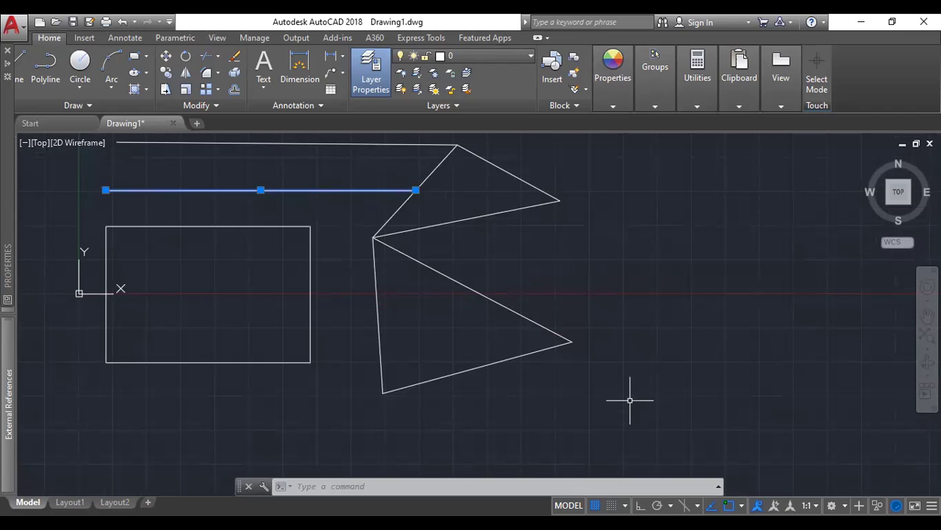
pyautogui.scroll(-6, 547, 395)
pyautogui.moveTo(581, 335)
pyautogui.mouseDown(button='middle')
pyautogui.moveTo(572, 341)
pyautogui.moveTo(425, 297)
pyautogui.mouseUp(button='middle')
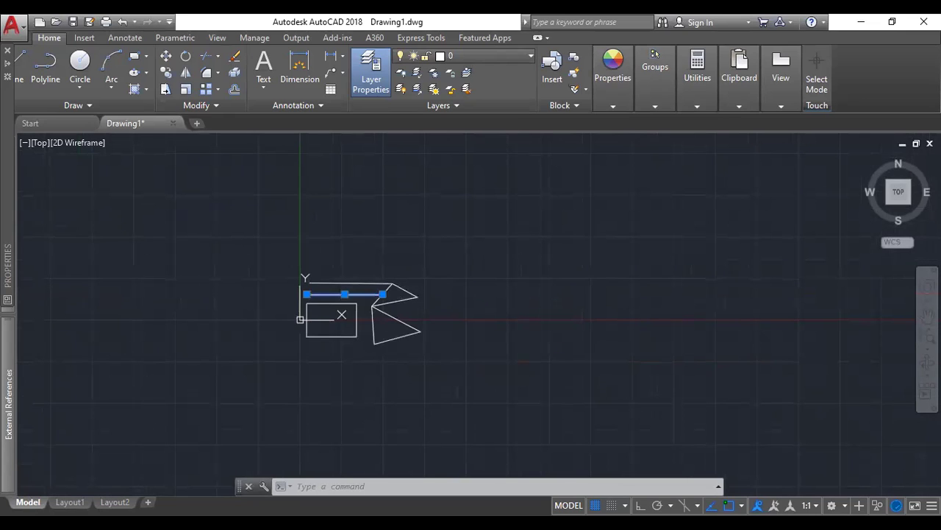
pyautogui.press('Escape')
pyautogui.press('Escape')
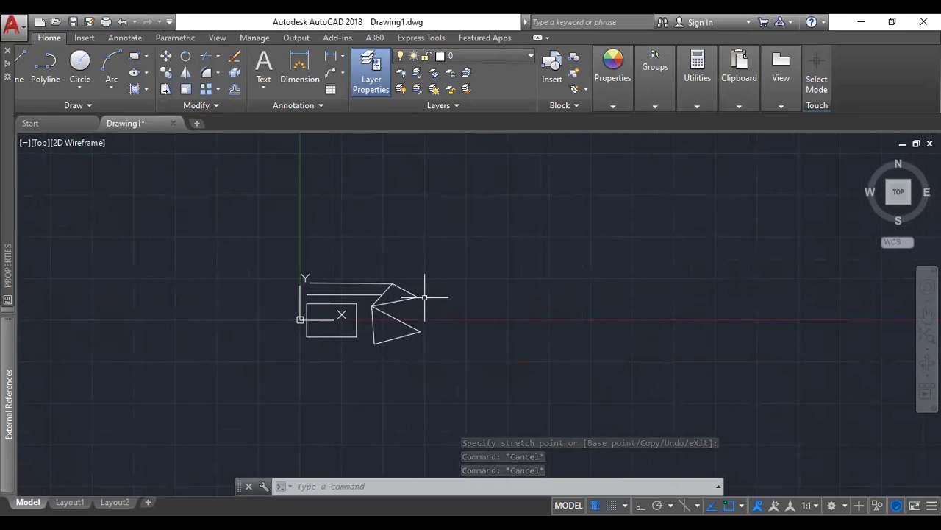
pyautogui.scroll(4, 386, 328)
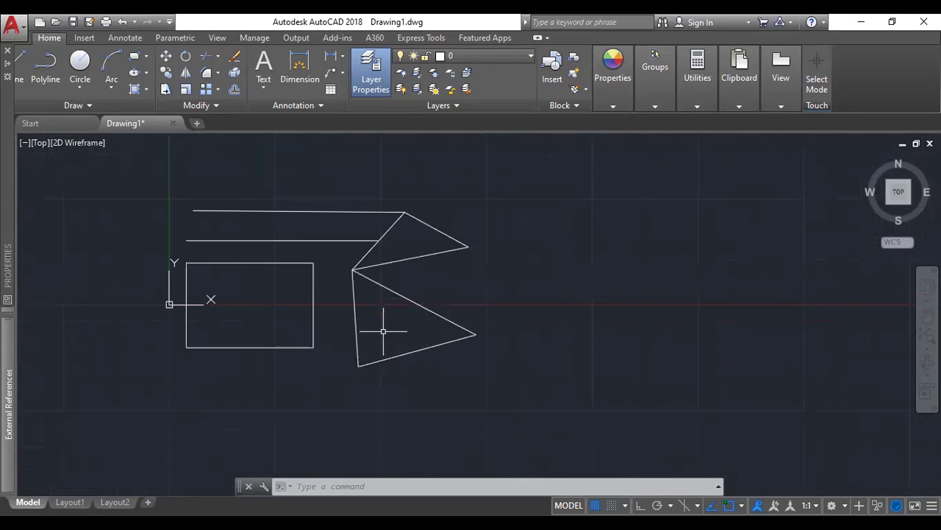
pyautogui.moveTo(406, 316); pyautogui.dragTo(413, 332, button='middle')
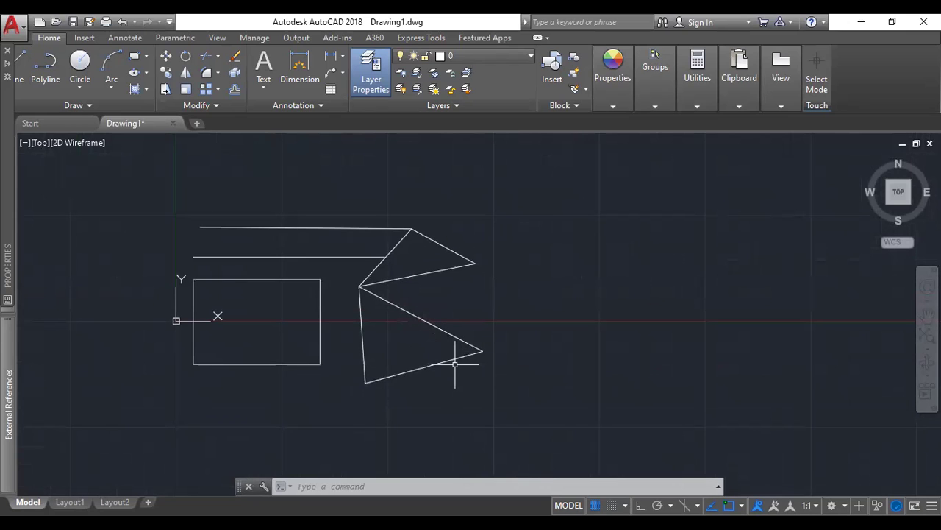
pyautogui.moveTo(395, 374)
pyautogui.mouseDown(button='middle')
pyautogui.moveTo(551, 395)
pyautogui.moveTo(620, 343)
pyautogui.moveTo(502, 297)
pyautogui.mouseUp(button='middle')
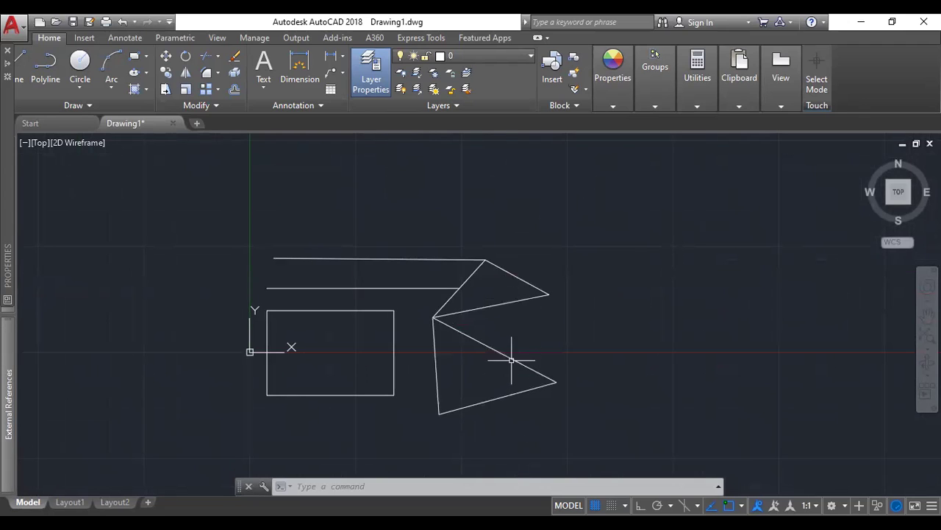
pyautogui.scroll(-2, 515, 339)
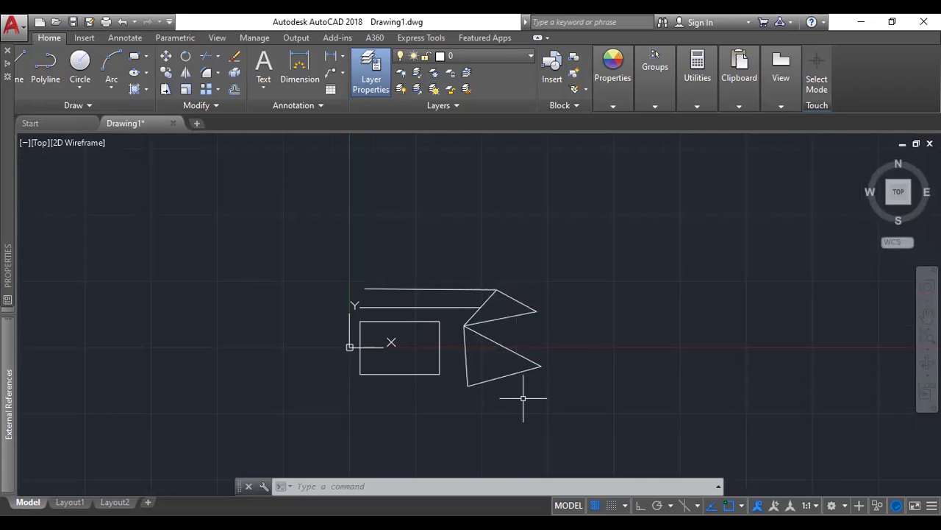
pyautogui.scroll(-2, 521, 395)
pyautogui.scroll(2, 498, 353)
pyautogui.scroll(2, 498, 353)
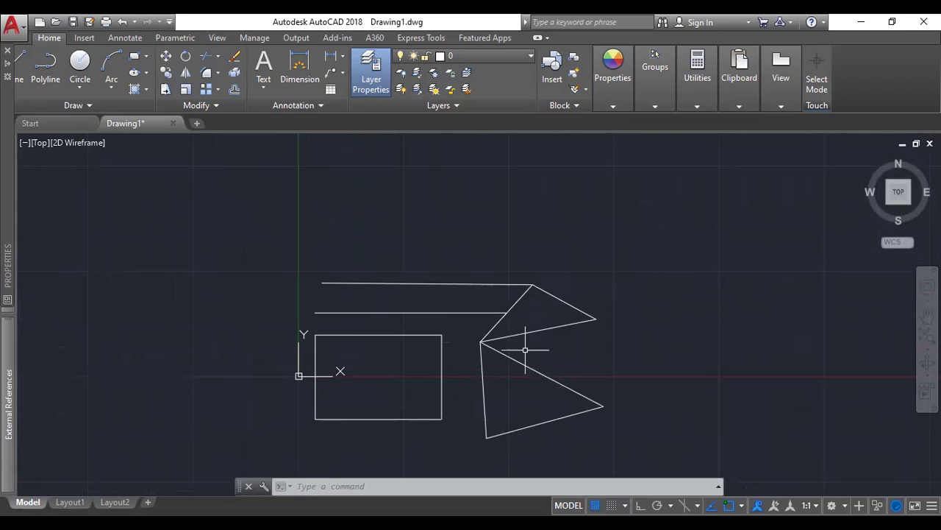
pyautogui.moveTo(628, 378)
pyautogui.mouseDown(button='middle')
pyautogui.moveTo(519, 316)
pyautogui.moveTo(490, 269)
pyautogui.mouseUp(button='middle')
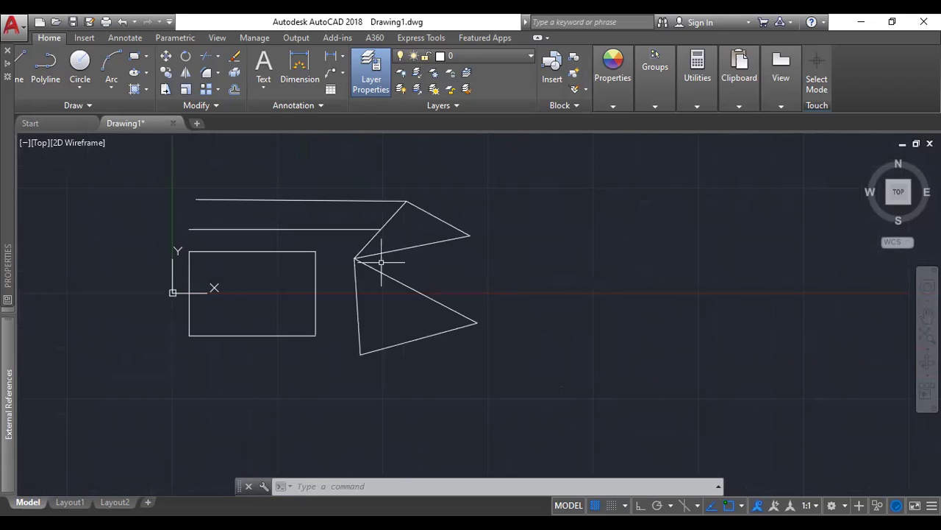
pyautogui.scroll(2, 384, 237)
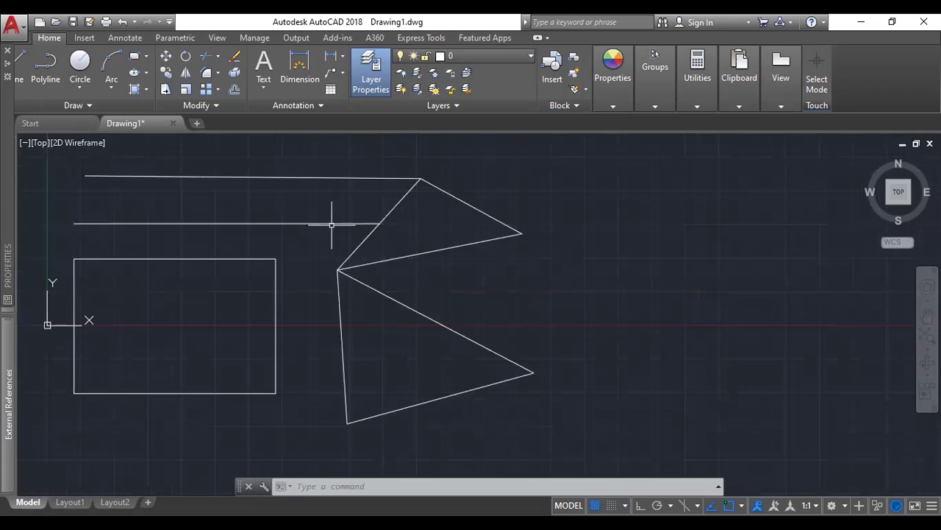
pyautogui.scroll(-2, 367, 226)
pyautogui.moveTo(490, 290); pyautogui.dragTo(485, 323, button='middle')
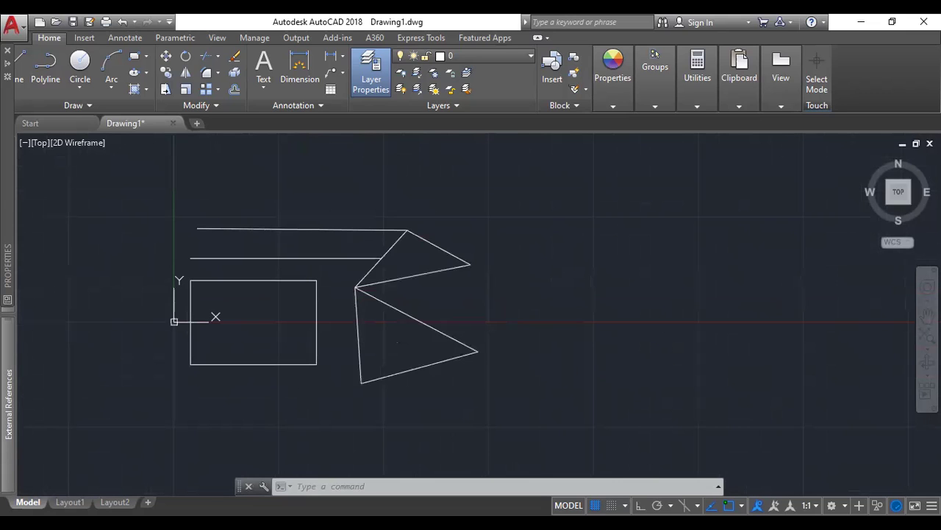
pyautogui.scroll(2, 420, 333)
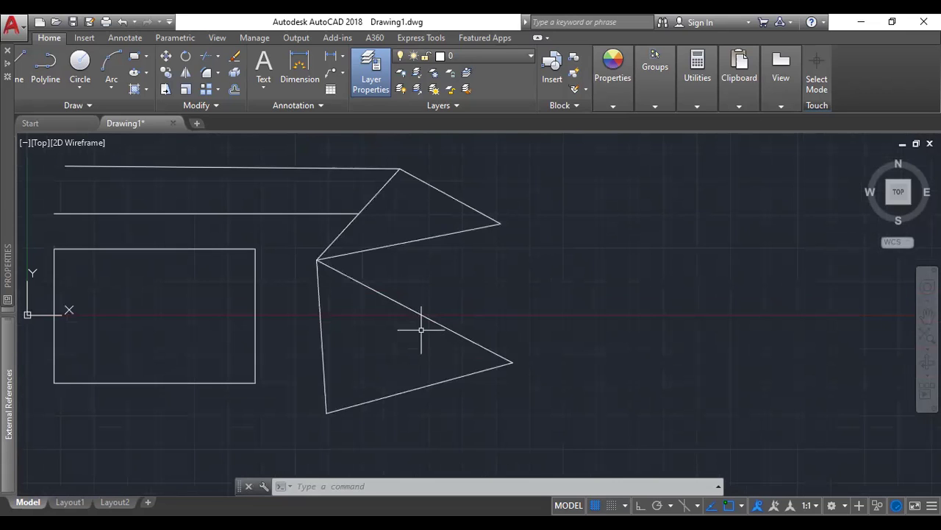
pyautogui.scroll(-2, 505, 311)
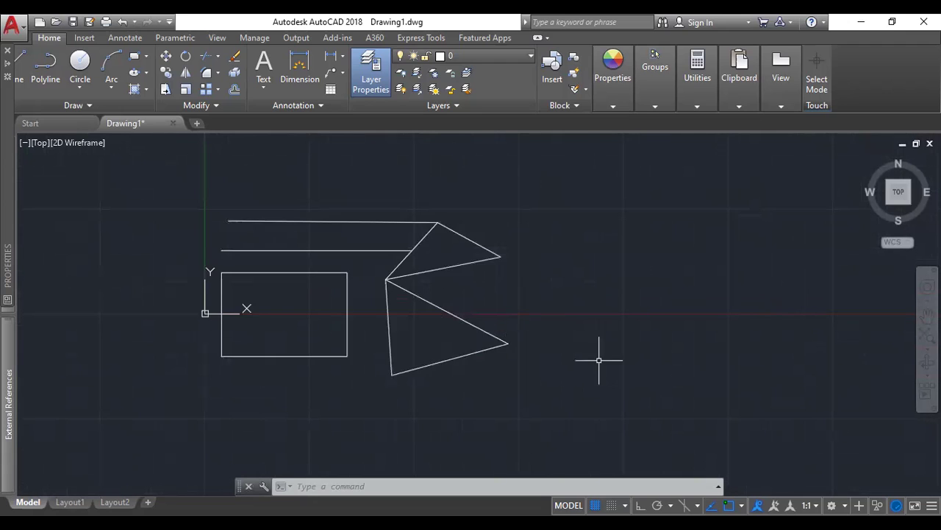
# - Start a line below the rectangle, toggle Ortho mode while drawing, and form two slanted triangles sharing the start point
pyautogui.moveTo(599, 357); pyautogui.dragTo(552, 273, button='middle')
pyautogui.moveTo(406, 319); pyautogui.dragTo(456, 325, button='middle')
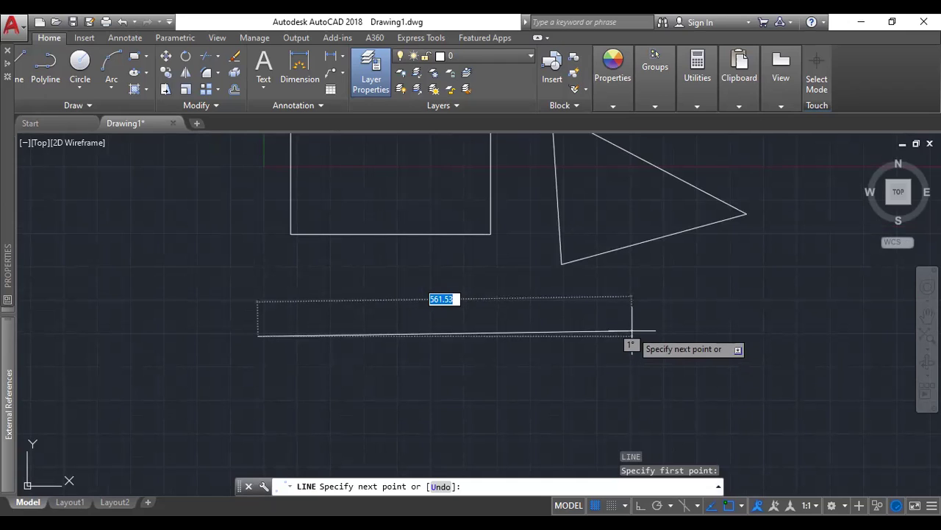
pyautogui.press('F8')
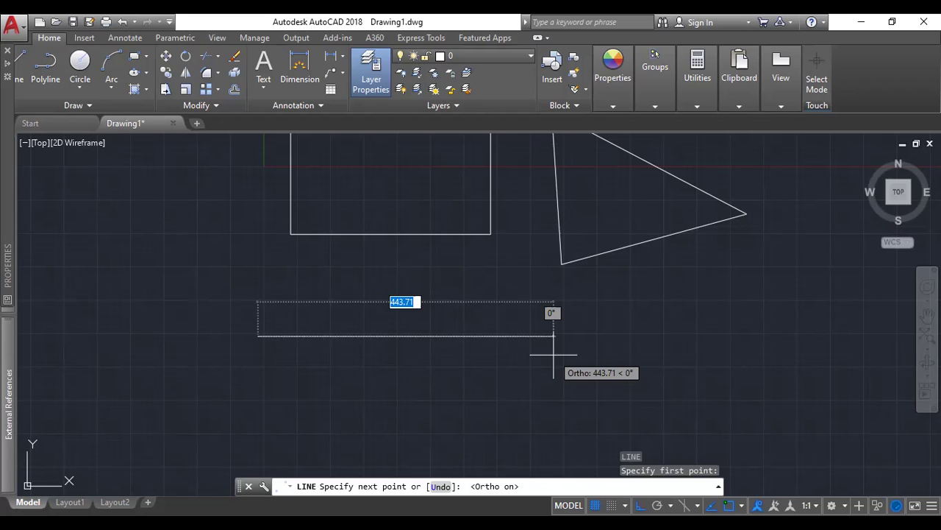
pyautogui.press('Escape')
pyautogui.scroll(-5, 398, 258)
pyautogui.scroll(8, 414, 280)
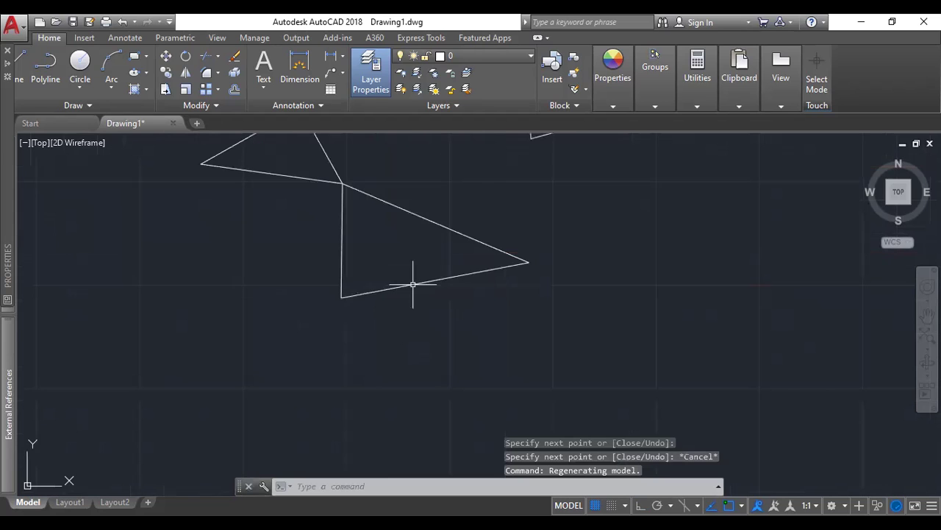
pyautogui.scroll(-4, 544, 362)
pyautogui.click(564, 363)
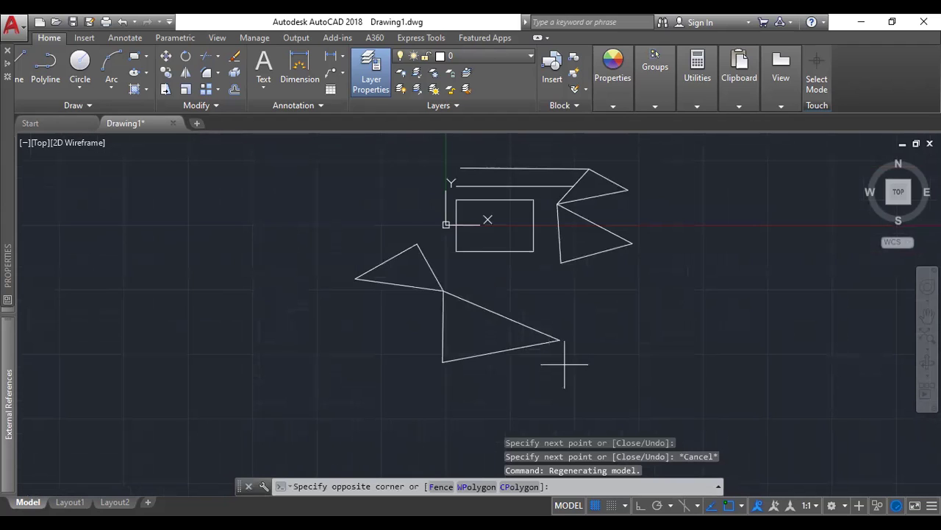
pyautogui.press('Escape')
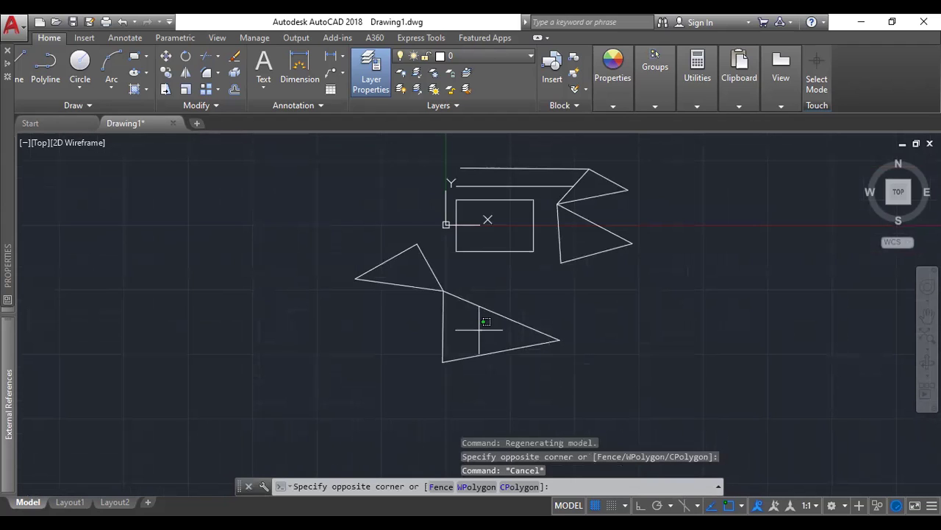
pyautogui.press('Escape')
pyautogui.click(442, 263)
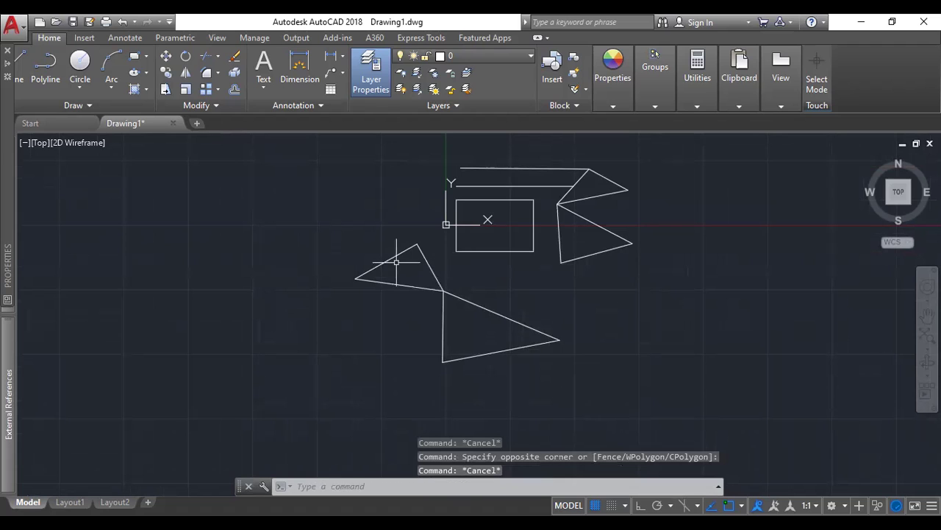
pyautogui.scroll(-5, 453, 224)
pyautogui.press('Escape')
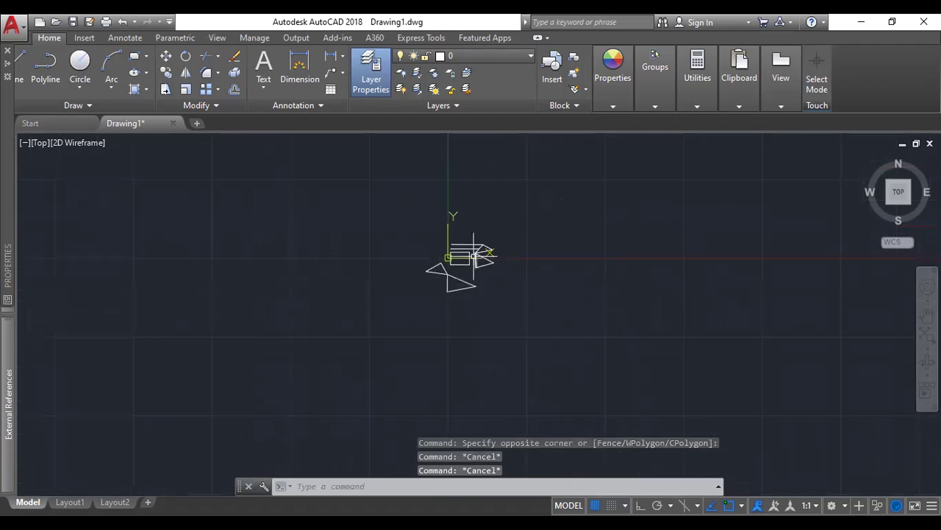
pyautogui.scroll(7, 478, 239)
pyautogui.moveTo(514, 341); pyautogui.dragTo(542, 248, button='middle')
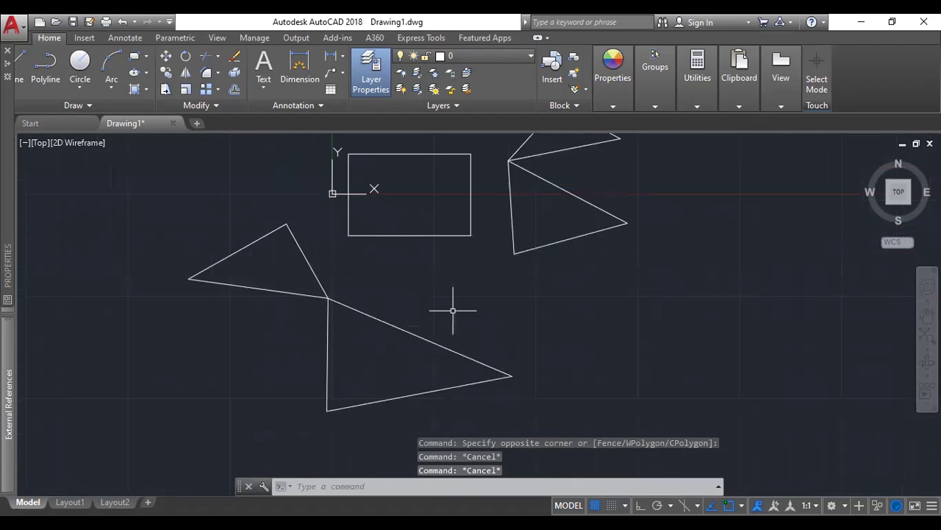
pyautogui.scroll(-3, 452, 311)
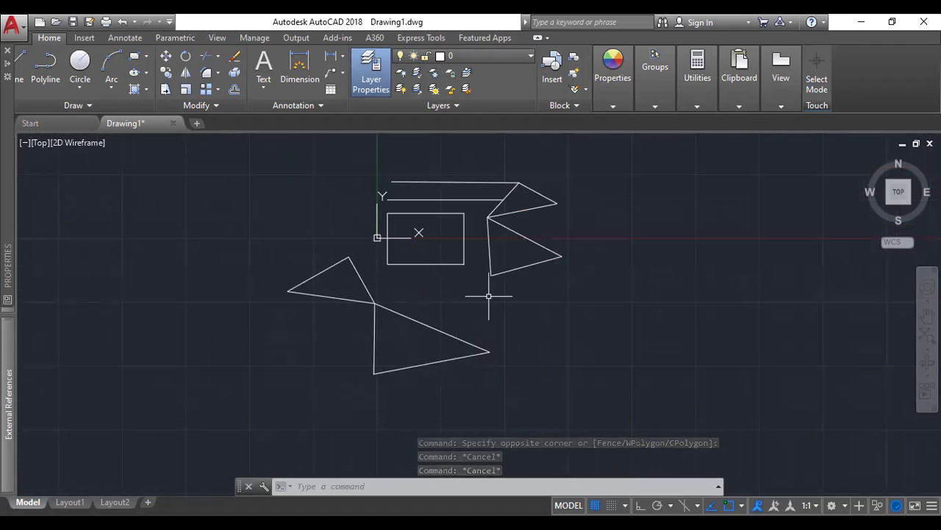
pyautogui.scroll(4, 482, 352)
pyautogui.scroll(-4, 494, 340)
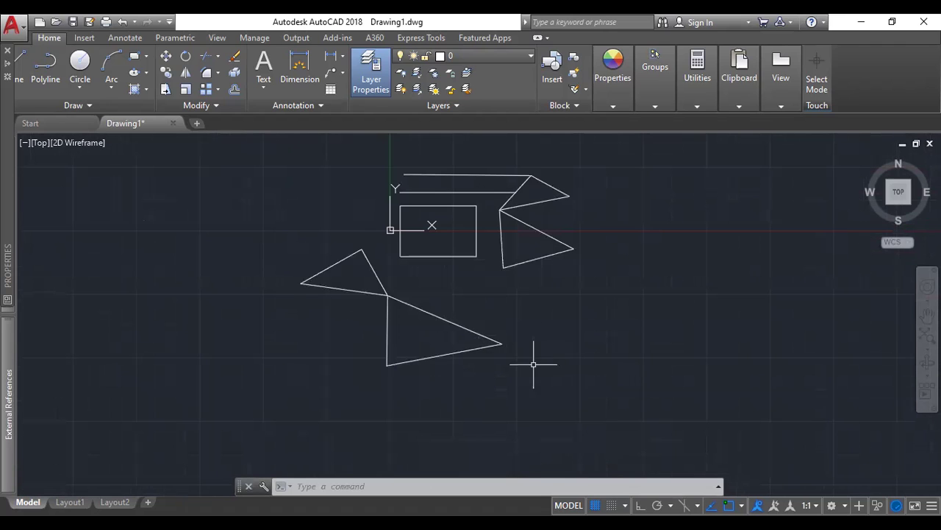
pyautogui.moveTo(537, 363); pyautogui.dragTo(560, 344, button='middle')
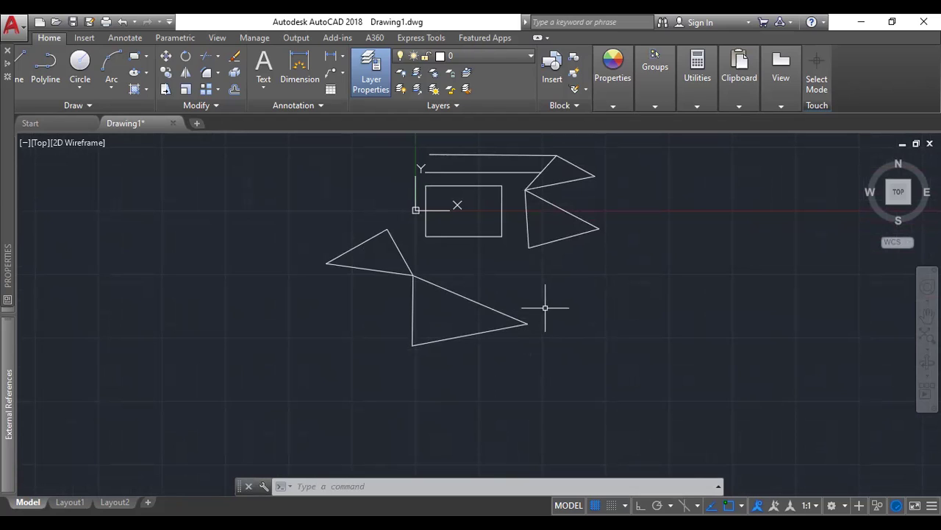
# - Select the three edges of the larger triangle below the rectangle one by one, and clear the selection
pyautogui.click(470, 301)
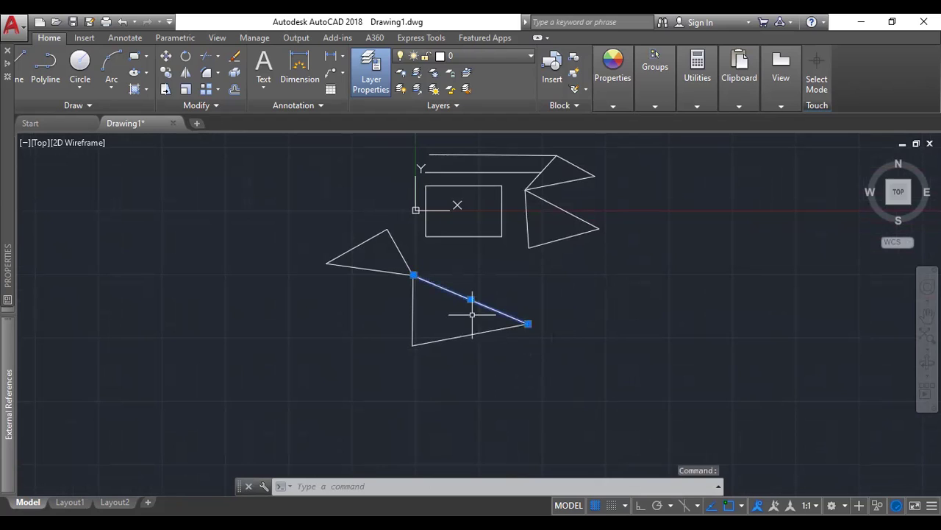
pyautogui.click(483, 331)
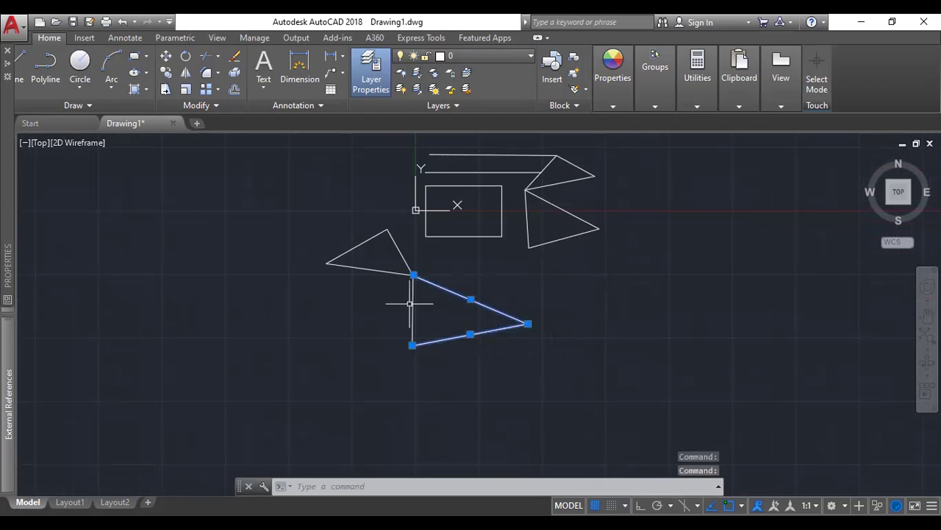
pyautogui.click(414, 301)
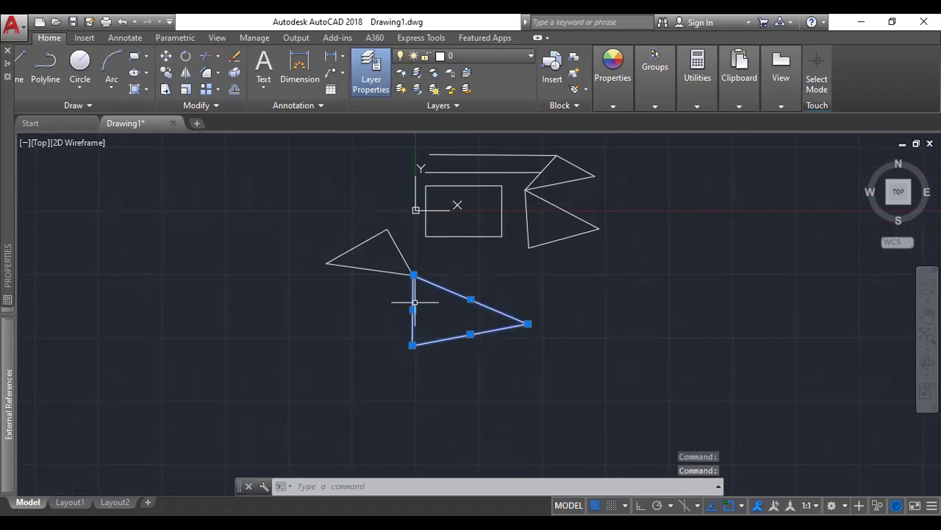
pyautogui.press('Escape')
# - Draw an open L-shaped polyline with one horizontal and one vertical segment, left of and below the existing shapes
pyautogui.scroll(-3, 412, 294)
pyautogui.scroll(5, 399, 266)
pyautogui.scroll(-5, 481, 208)
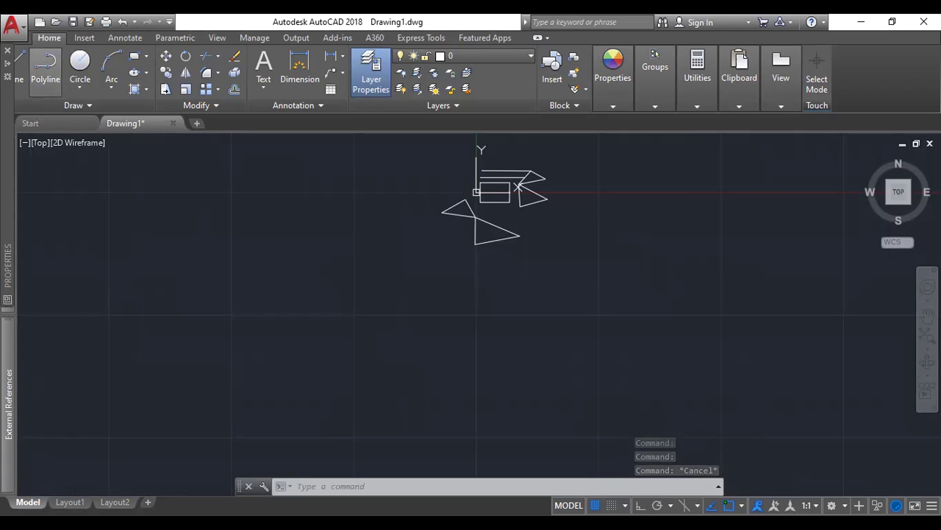
pyautogui.click(45, 70)
pyautogui.write('PL')
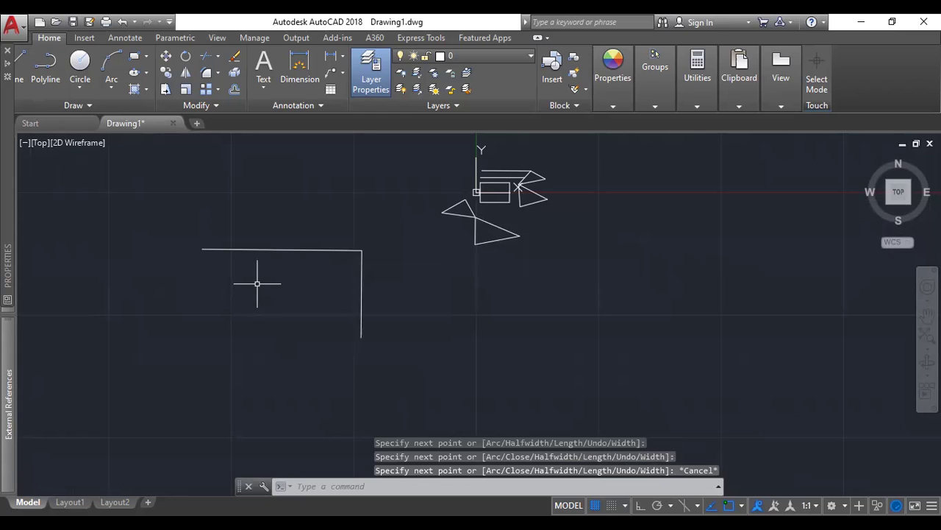
# - Draw a four-sided outline as a single polyline just below the L-shaped polyline, ending back at its start point
pyautogui.scroll(-2, 293, 275)
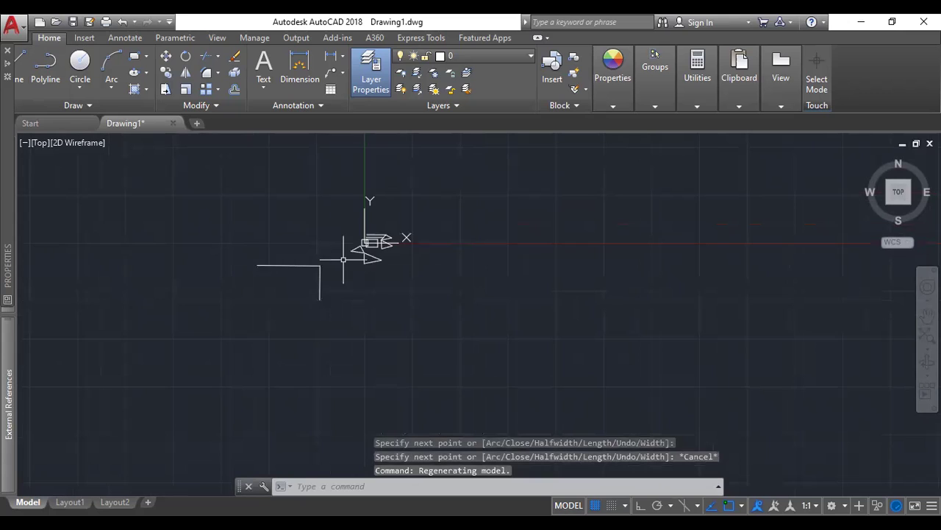
pyautogui.scroll(5, 190, 277)
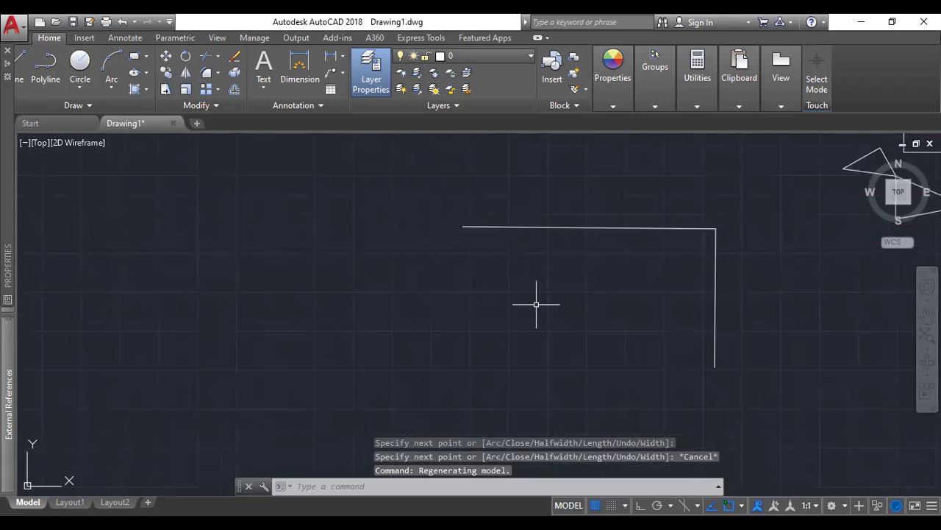
pyautogui.moveTo(559, 304); pyautogui.dragTo(519, 207, button='middle')
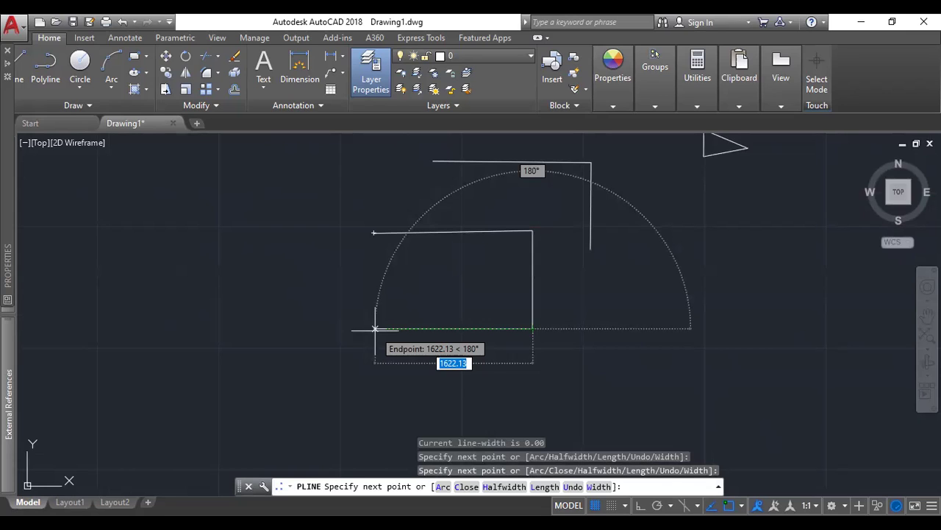
pyautogui.scroll(-2, 426, 257)
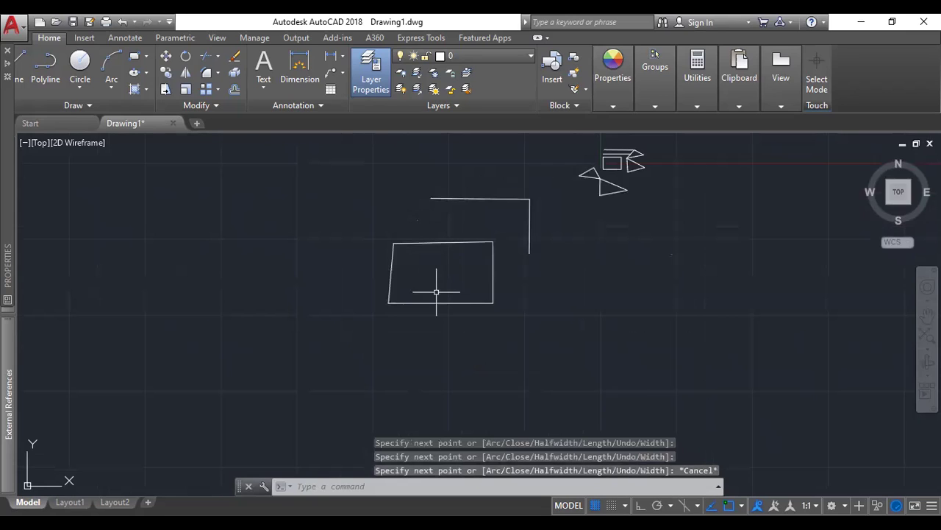
# - Select the four-sided polyline with a crossing selection over its lower-right corner, and clear the selection
pyautogui.scroll(6, 442, 295)
pyautogui.scroll(-4, 503, 302)
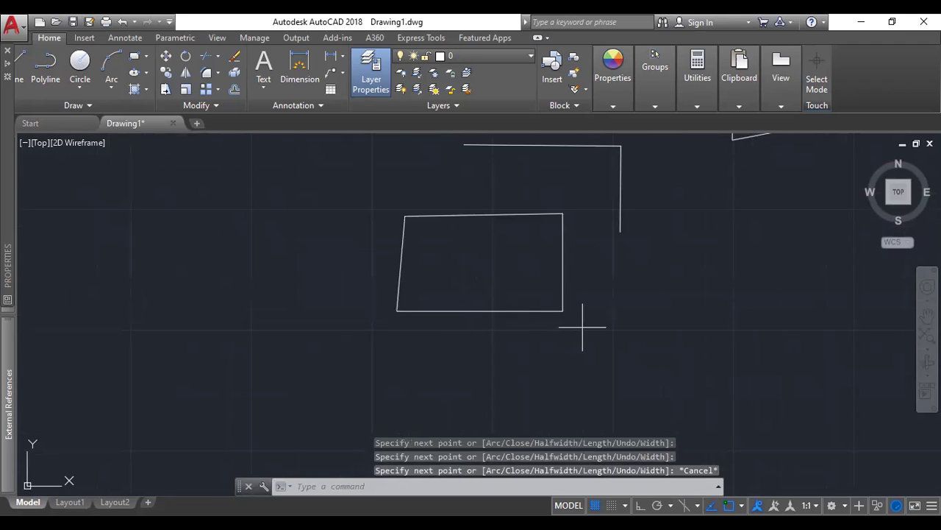
pyautogui.click(583, 327)
pyautogui.click(551, 301)
pyautogui.scroll(-3, 551, 300)
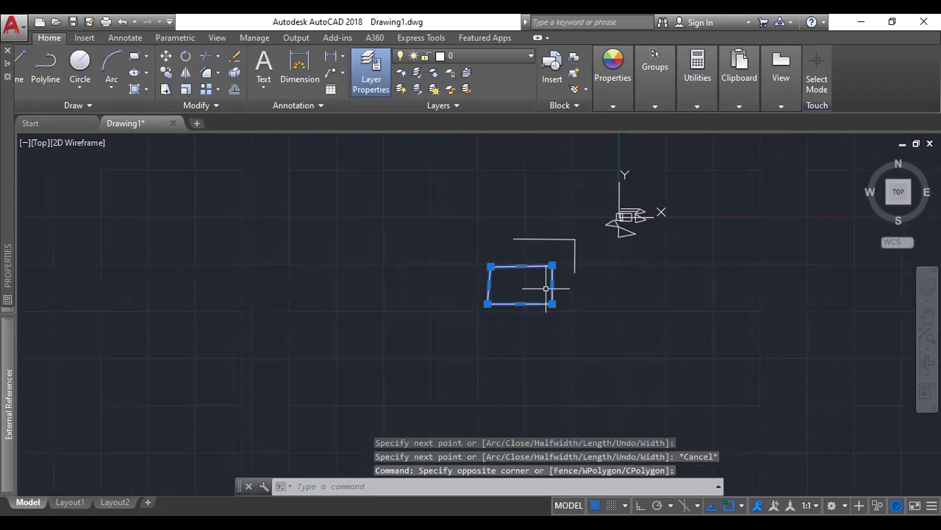
pyautogui.press('Escape')
# - Pick the four-sided polyline by its edge, add the L-shaped polyline to the selection, and clear it
pyautogui.click(553, 265)
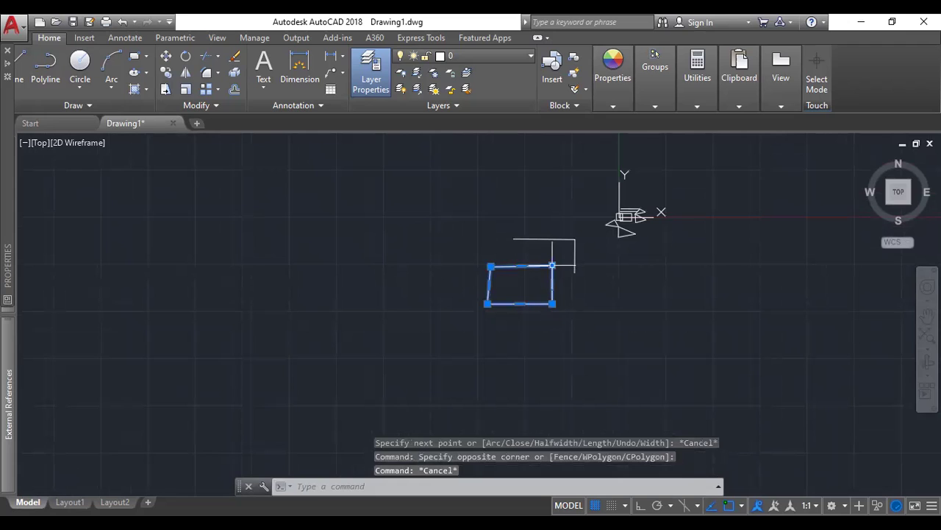
pyautogui.scroll(4, 494, 276)
pyautogui.scroll(-4, 523, 243)
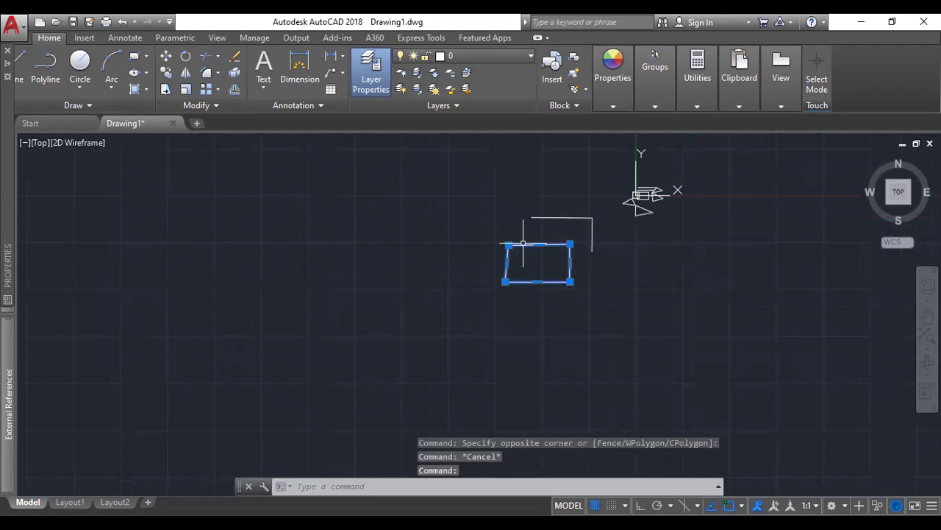
pyautogui.scroll(5, 521, 242)
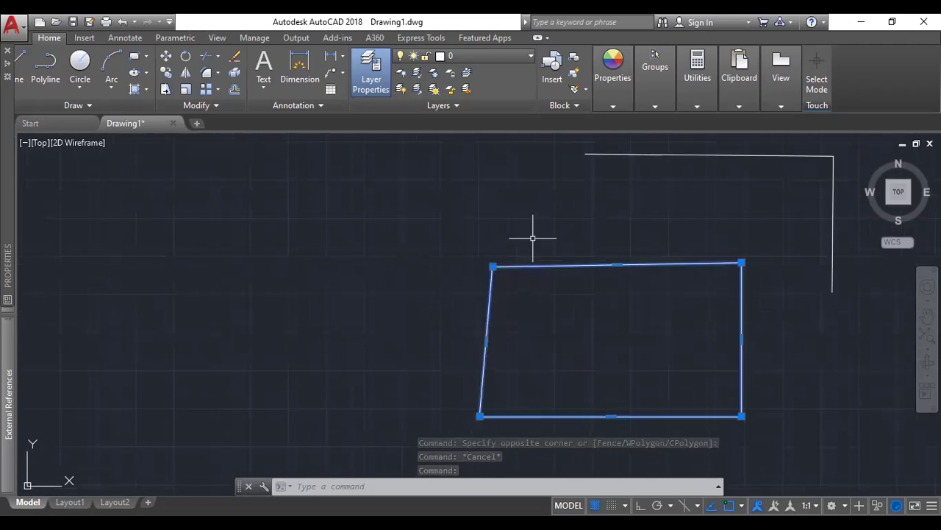
pyautogui.scroll(-4, 694, 259)
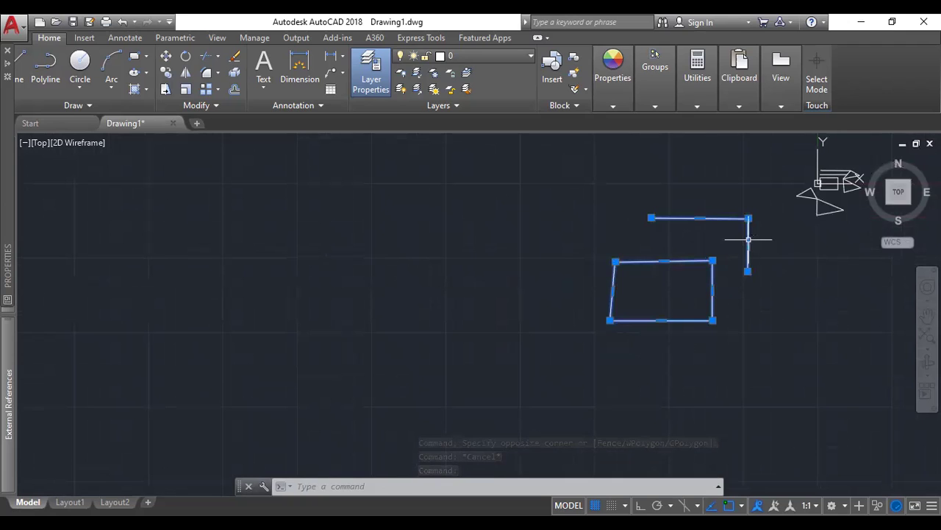
pyautogui.scroll(-5, 521, 273)
pyautogui.press('Escape')
# - Draw a second four-sided outline with the Line command directly below the four-sided polyline
pyautogui.scroll(5, 431, 231)
pyautogui.scroll(2, 508, 259)
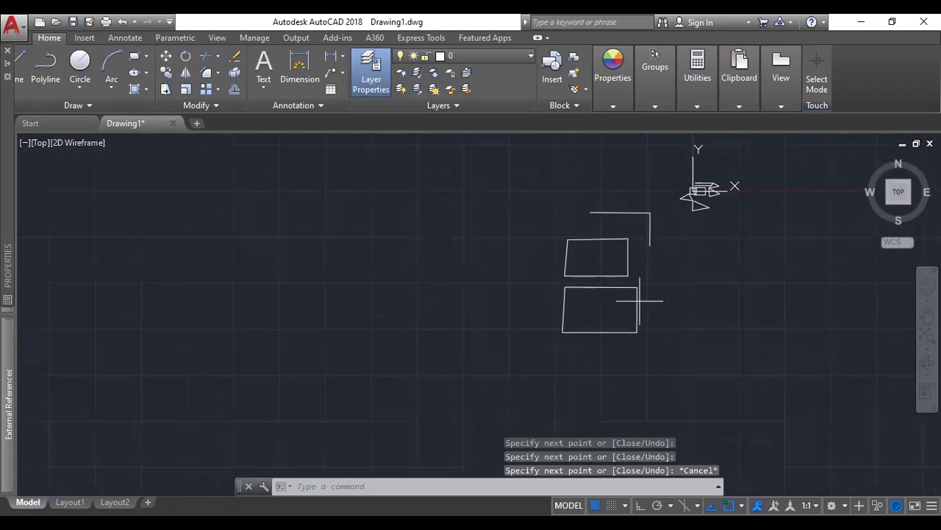
# - Select individual edges of the lower four-sided outline one at a time, clearing the selection after each
pyautogui.click(638, 300)
pyautogui.scroll(4, 632, 299)
pyautogui.scroll(-5, 637, 295)
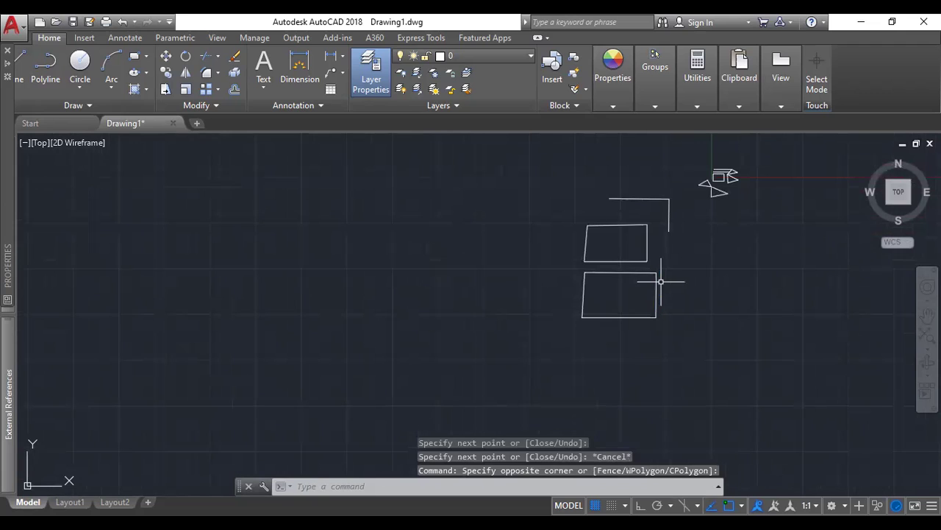
pyautogui.press('Escape')
pyautogui.click(639, 273)
pyautogui.press('Escape')
pyautogui.click(585, 293)
pyautogui.press('Escape')
pyautogui.click(611, 317)
pyautogui.press('Escape')
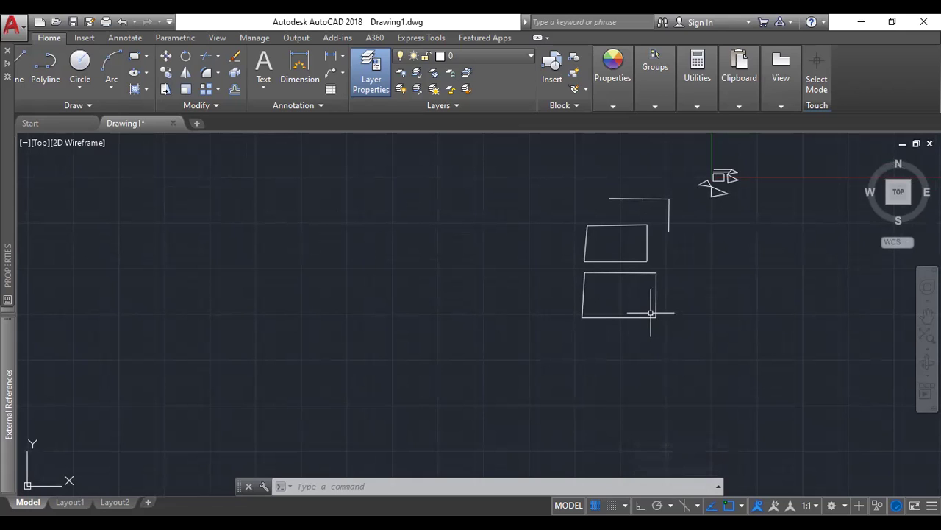
# - Select the upper four-sided polyline with an enclosing window and again with a crossing selection, clearing the selection each time
pyautogui.scroll(6, 653, 271)
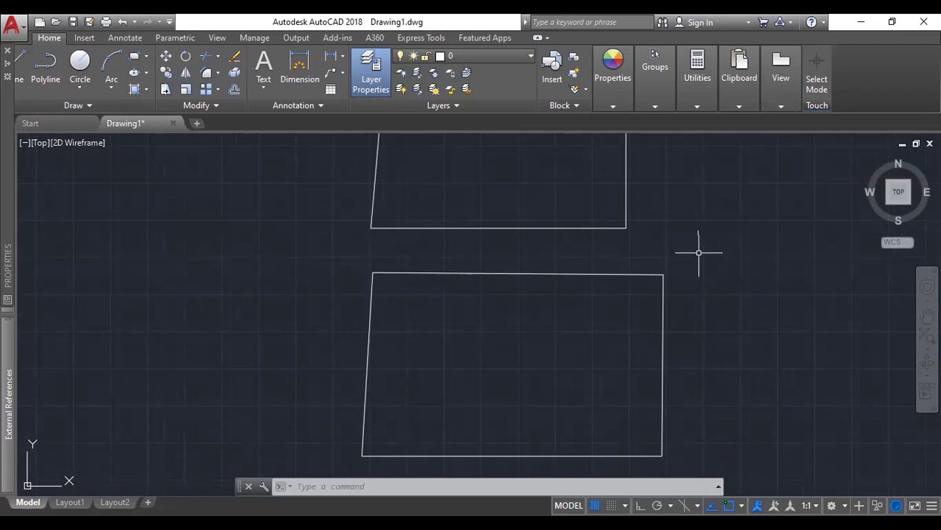
pyautogui.scroll(-4, 723, 221)
pyautogui.scroll(2, 694, 225)
pyautogui.scroll(2, 690, 222)
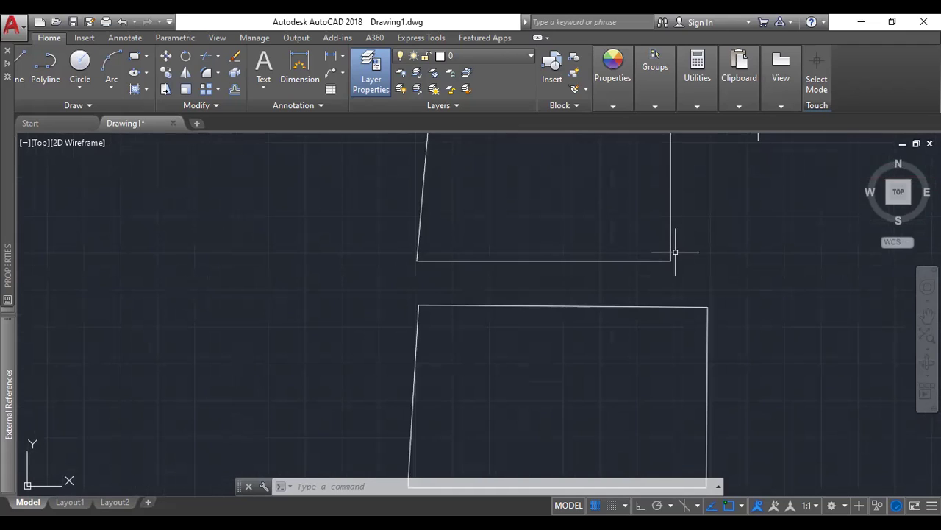
pyautogui.scroll(-4, 709, 269)
pyautogui.click(531, 174)
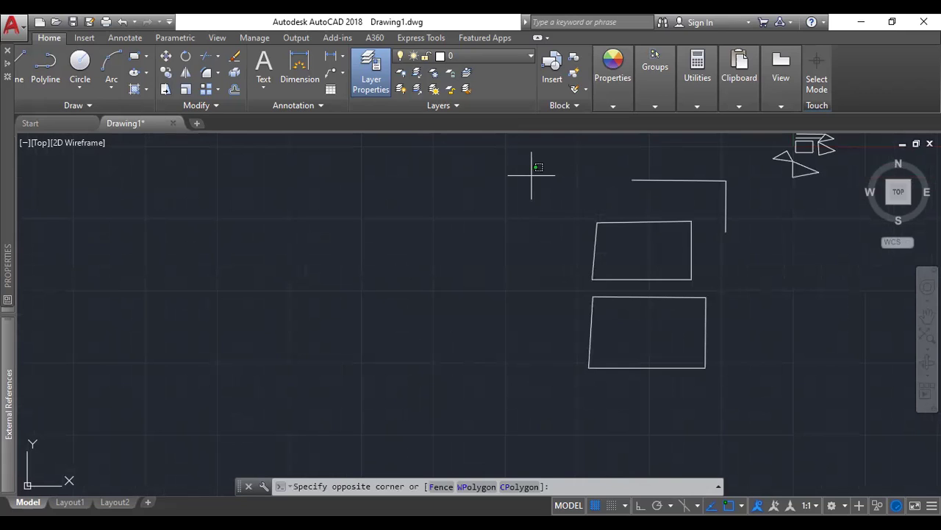
pyautogui.click(697, 283)
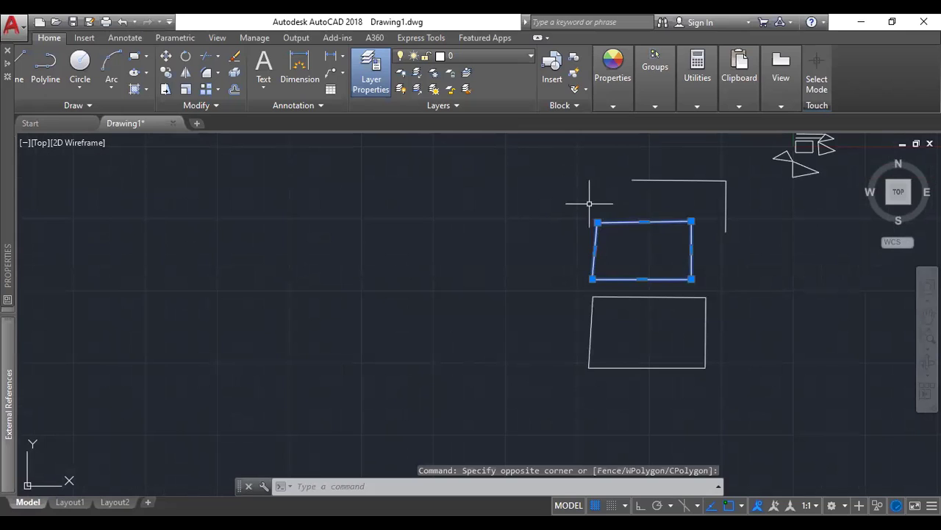
pyautogui.press('Escape')
pyautogui.click(708, 200)
pyautogui.click(642, 246)
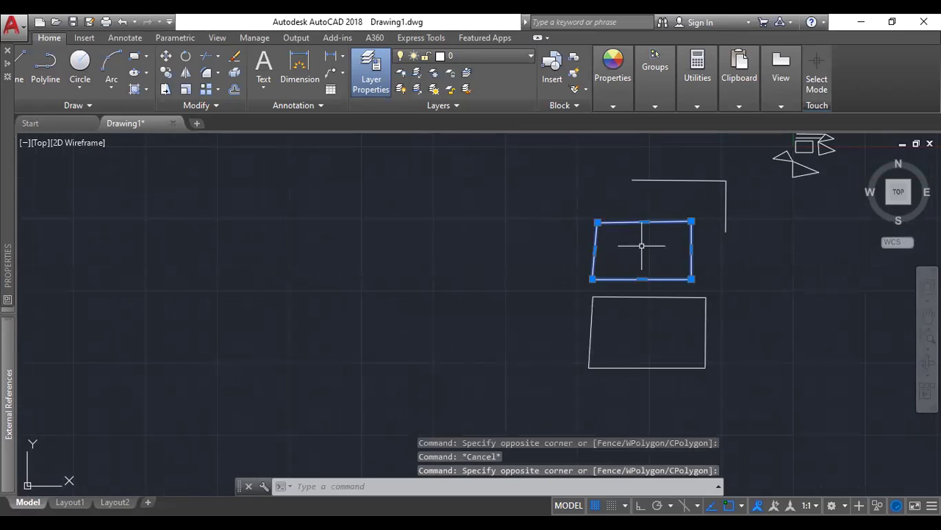
pyautogui.press('Escape')
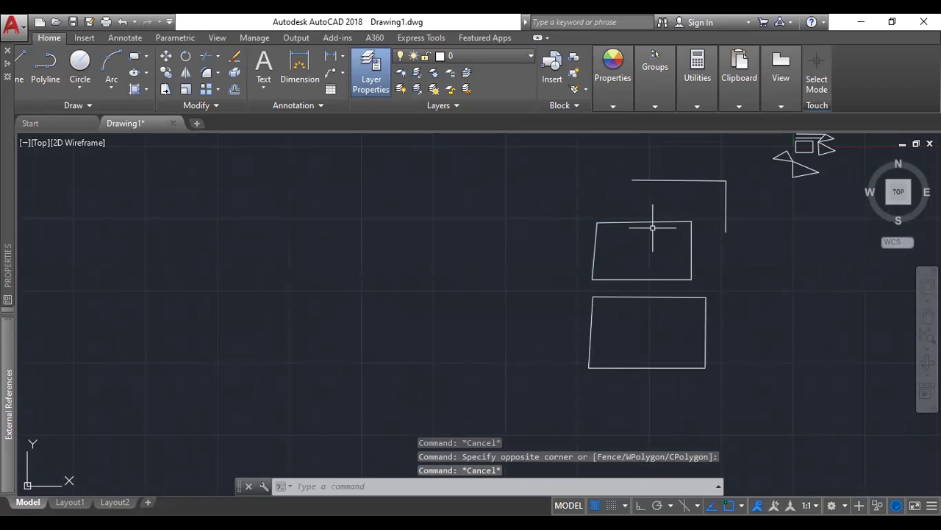
# - Return to the shapes near the origin and select the larger lower triangle's two slanted edges with a crossing selection
pyautogui.moveTo(692, 245); pyautogui.dragTo(622, 244, button='middle')
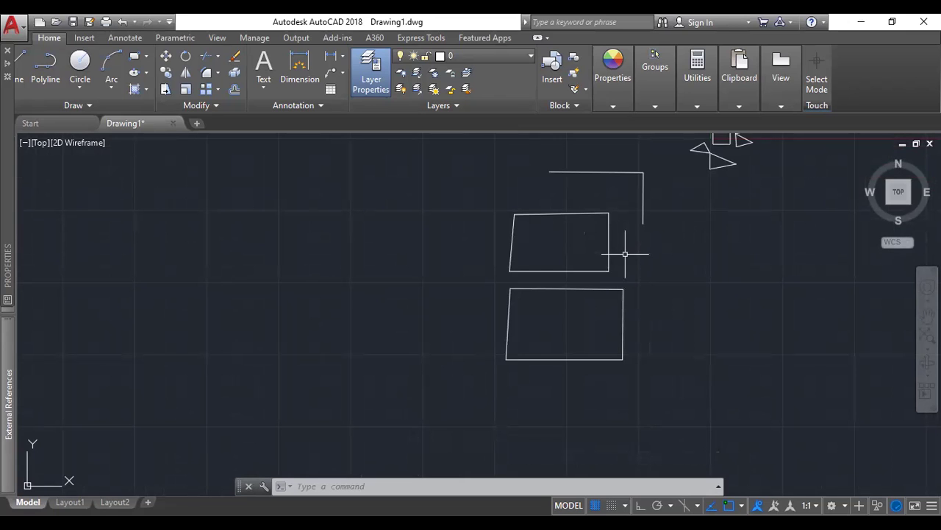
pyautogui.scroll(2, 644, 243)
pyautogui.moveTo(691, 199); pyautogui.dragTo(617, 442, button='middle')
pyautogui.scroll(5, 645, 390)
pyautogui.moveTo(839, 357); pyautogui.dragTo(696, 391, button='middle')
pyautogui.scroll(2, 691, 394)
pyautogui.scroll(-2, 692, 394)
pyautogui.moveTo(723, 336)
pyautogui.mouseDown(button='middle')
pyautogui.moveTo(652, 366)
pyautogui.moveTo(653, 356)
pyautogui.mouseUp(button='middle')
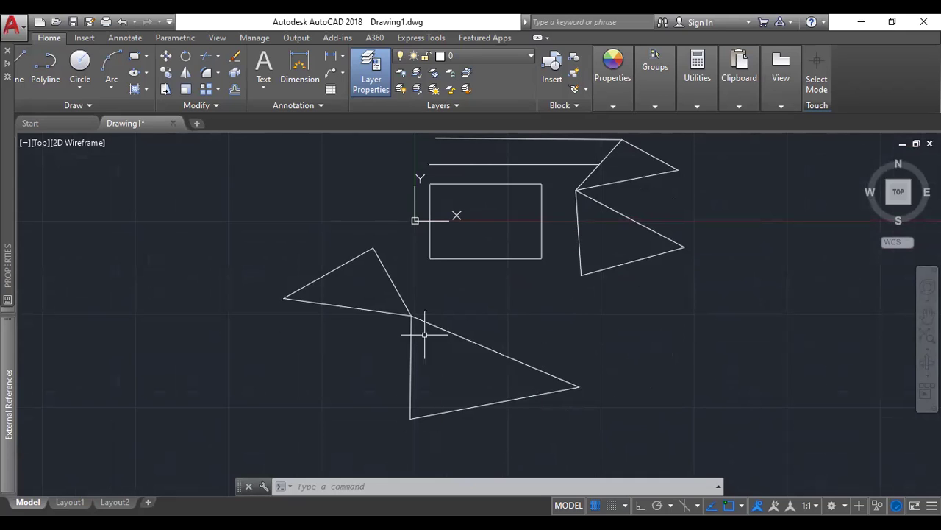
pyautogui.click(616, 318)
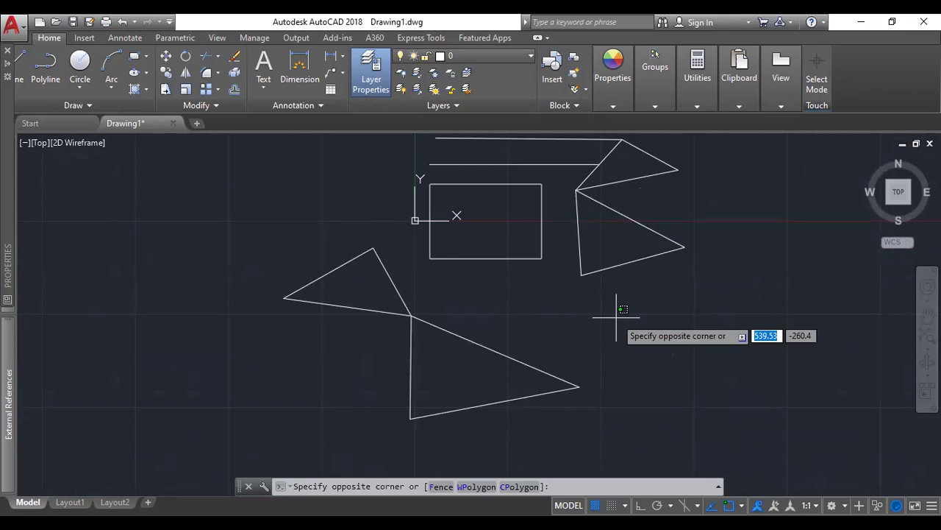
pyautogui.moveTo(616, 318); pyautogui.dragTo(634, 250, button='middle')
pyautogui.click(527, 357)
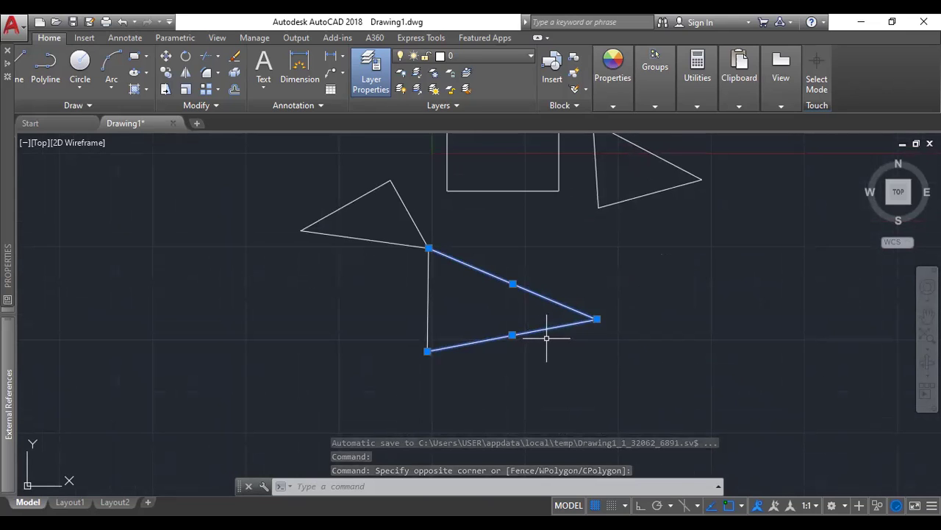
pyautogui.moveTo(585, 353); pyautogui.dragTo(593, 364, button='middle')
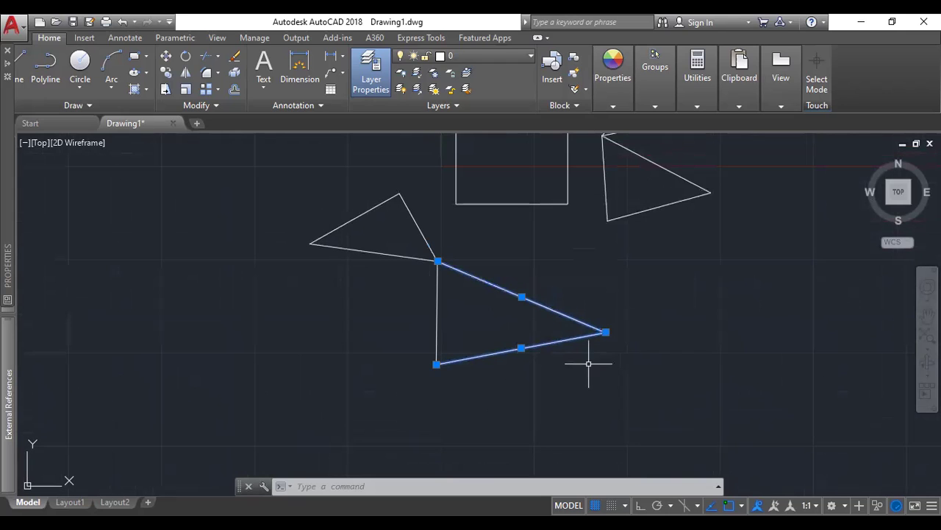
# - Clear the current selection, select all three edges of the larger lower triangle with an enclosing window, and clear it again
pyautogui.press('Escape')
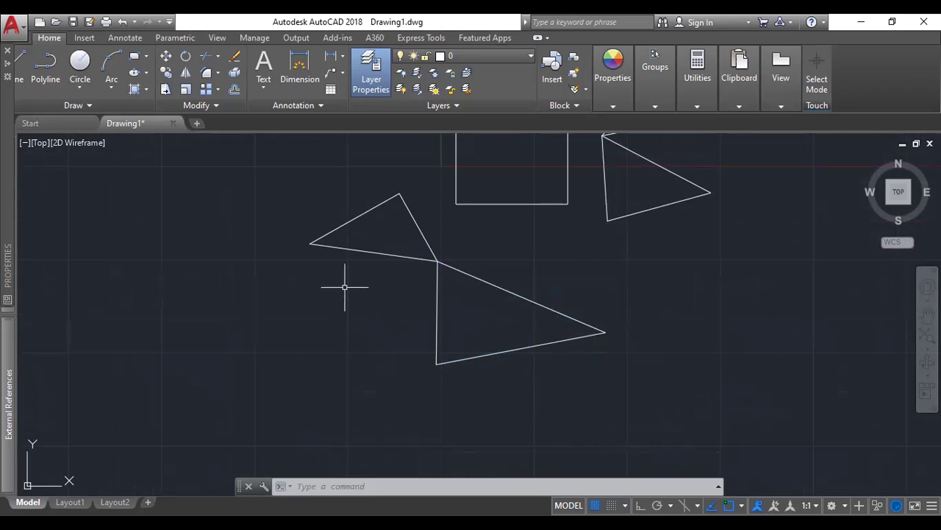
pyautogui.click(301, 281)
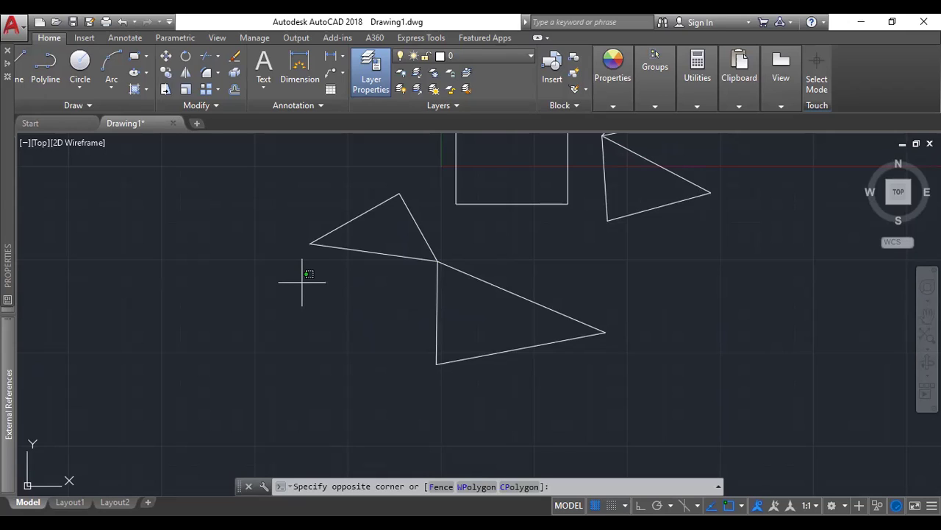
pyautogui.click(302, 281)
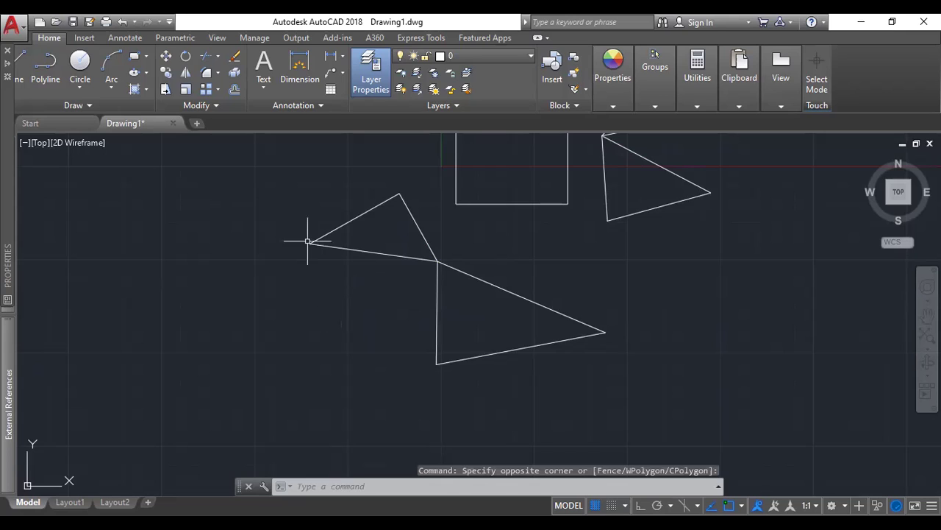
pyautogui.click(381, 227)
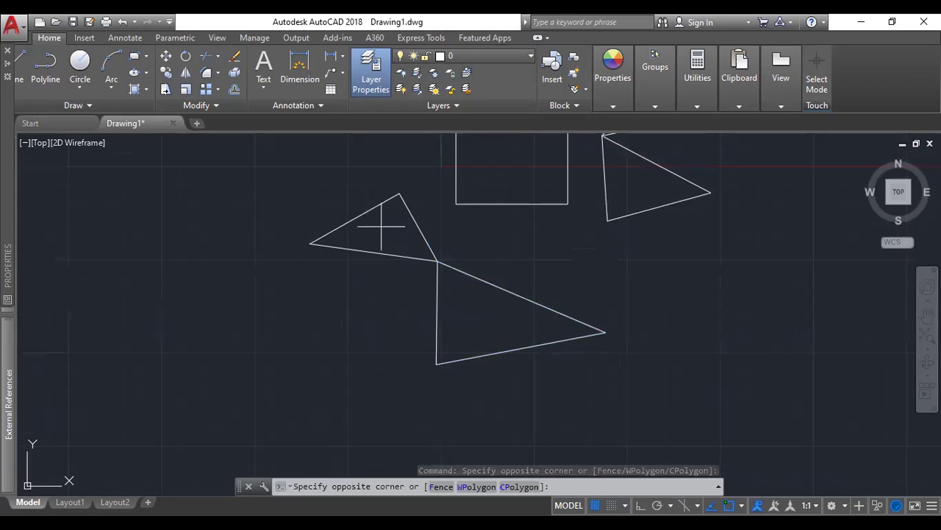
pyautogui.click(567, 319)
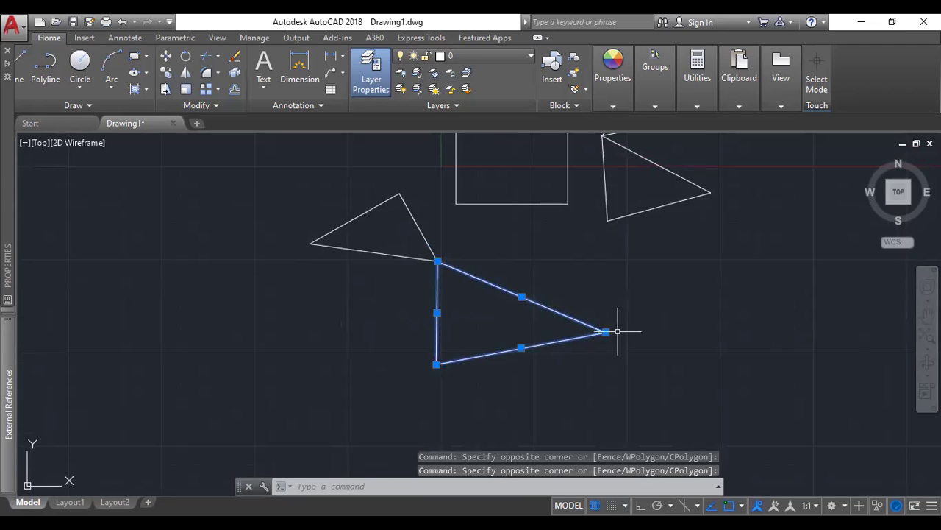
pyautogui.press('Escape')
# - Select the upper and right edges of the lower four-sided line outline with a crossing selection, and clear the selection
pyautogui.scroll(-2, 632, 315)
pyautogui.moveTo(589, 390); pyautogui.dragTo(715, 292, button='middle')
pyautogui.moveTo(464, 390); pyautogui.dragTo(684, 266, button='middle')
pyautogui.scroll(-2, 686, 266)
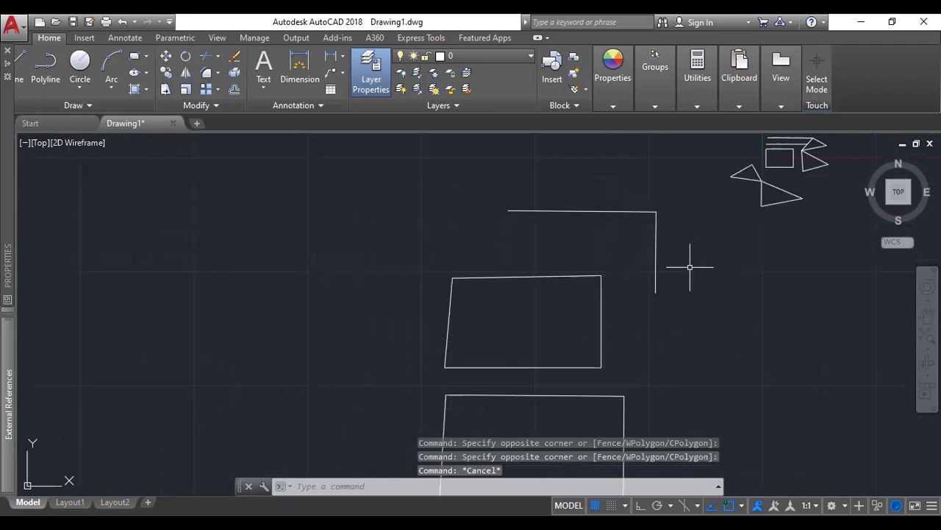
pyautogui.scroll(-1, 658, 312)
pyautogui.moveTo(672, 392); pyautogui.dragTo(701, 347, button='middle')
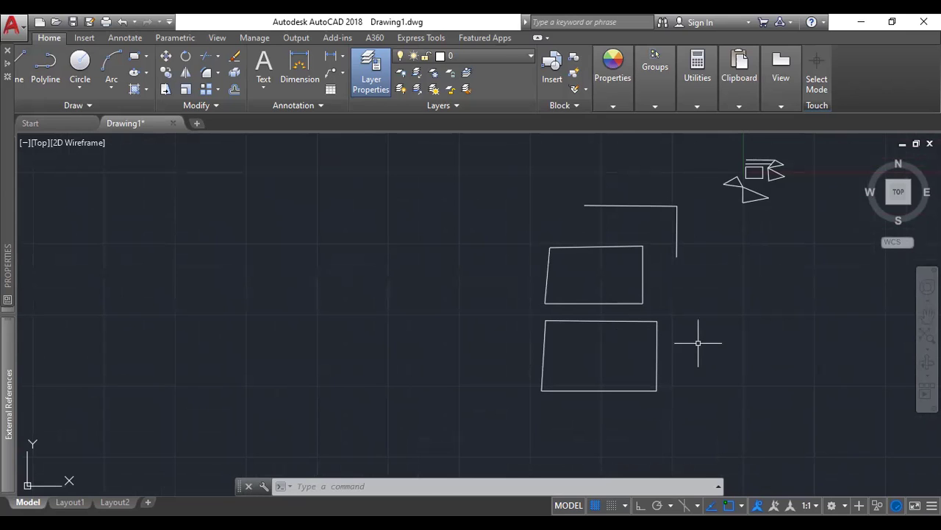
pyautogui.scroll(5, 694, 335)
pyautogui.scroll(-5, 662, 338)
pyautogui.click(659, 281)
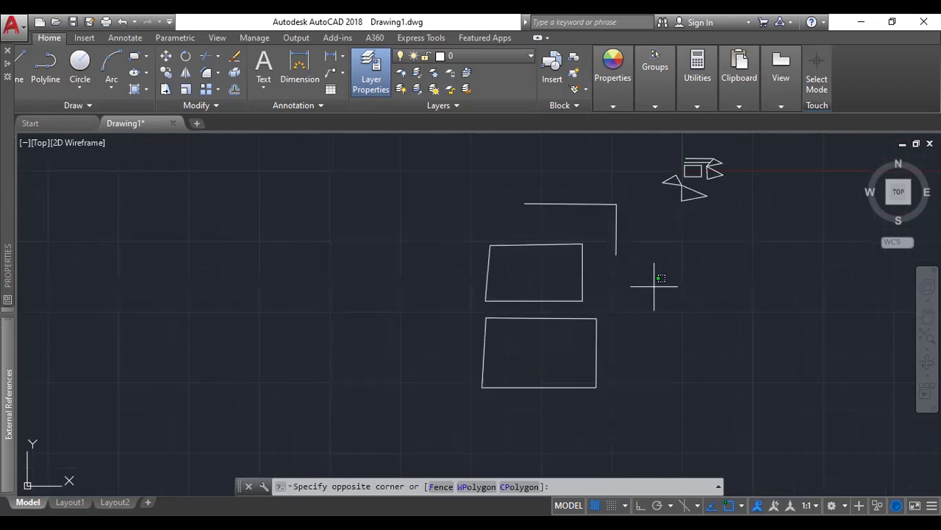
pyautogui.click(591, 338)
pyautogui.scroll(4, 610, 335)
pyautogui.scroll(-6, 623, 314)
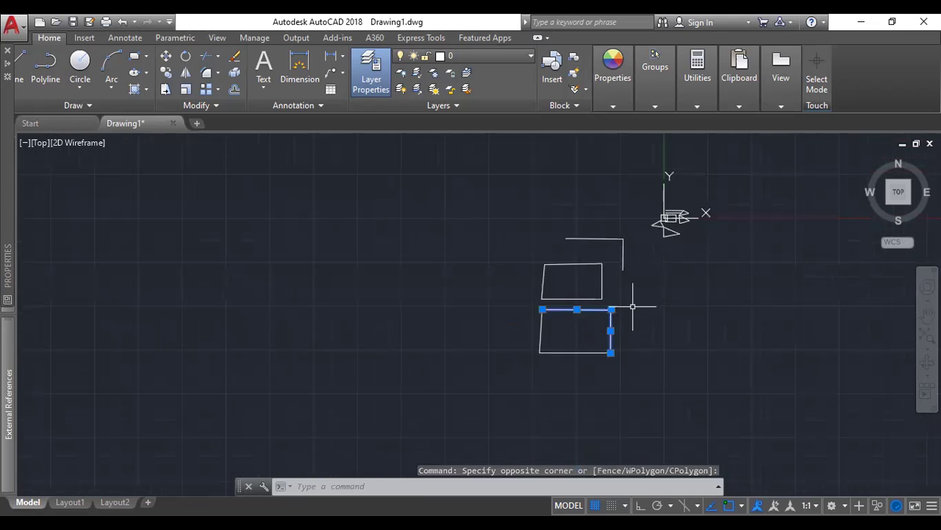
pyautogui.scroll(4, 632, 306)
pyautogui.press('Escape')
# - Select the upper four-sided polyline with a crossing selection and again with an enclosing window, clearing the selection each time
pyautogui.scroll(-3, 563, 228)
pyautogui.scroll(6, 611, 324)
pyautogui.scroll(-6, 716, 153)
pyautogui.moveTo(592, 367); pyautogui.dragTo(709, 212, button='middle')
pyautogui.click(715, 180)
pyautogui.click(563, 210)
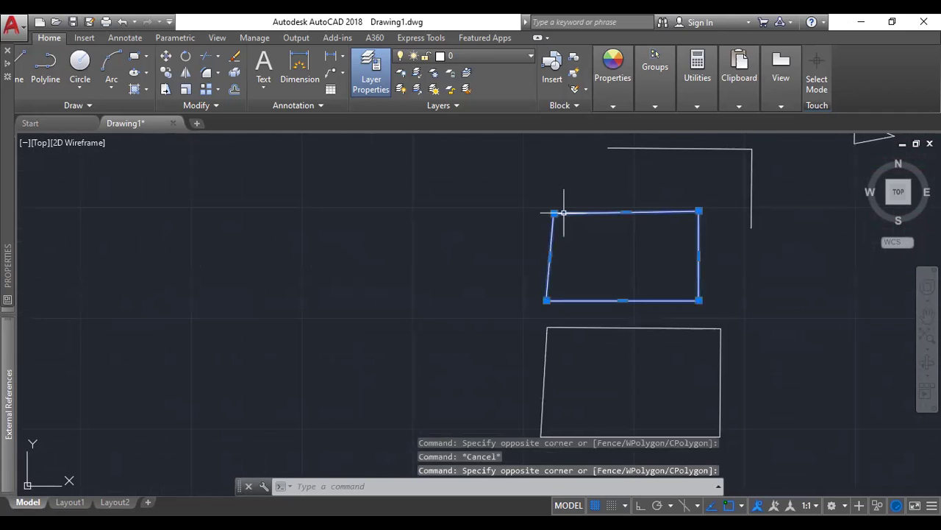
pyautogui.press('Escape')
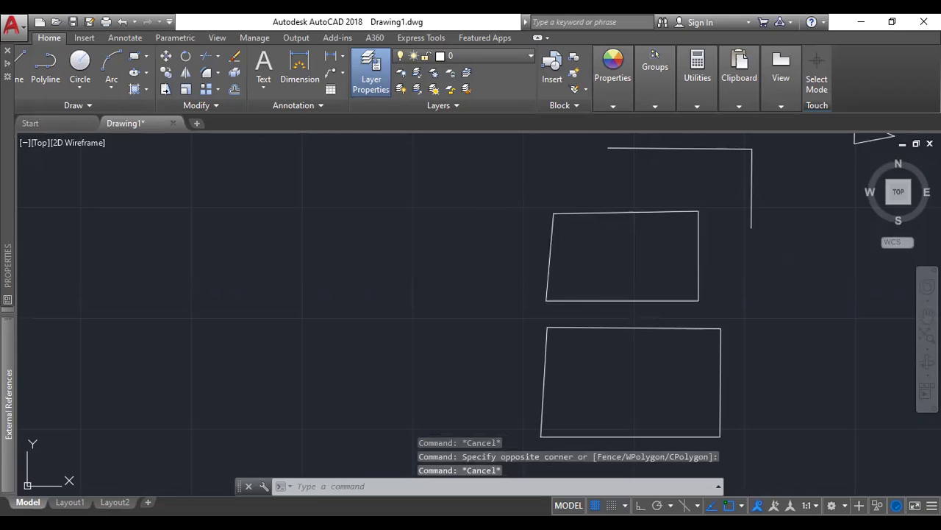
pyautogui.click(456, 156)
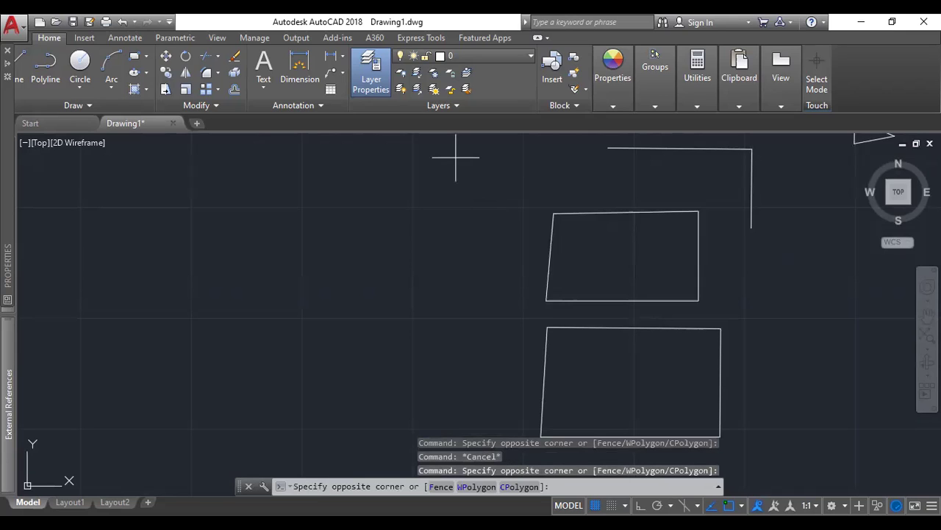
pyautogui.click(721, 304)
pyautogui.press('Escape')
# - Draw a freehand rectangle in the empty area to the left of the four-sided shapes with the Rectangle command
pyautogui.scroll(-5, 745, 368)
pyautogui.moveTo(781, 329); pyautogui.dragTo(633, 300, button='middle')
pyautogui.scroll(6, 589, 317)
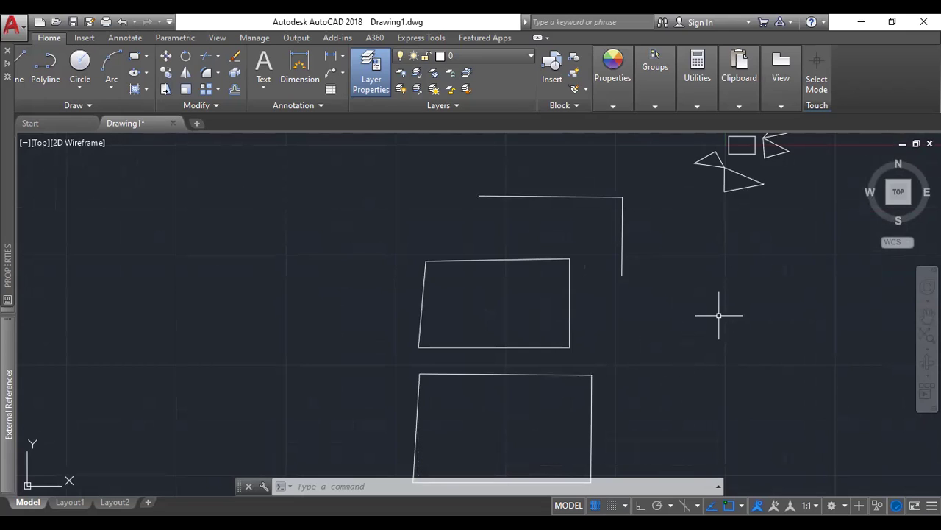
pyautogui.moveTo(753, 346); pyautogui.dragTo(667, 331, button='middle')
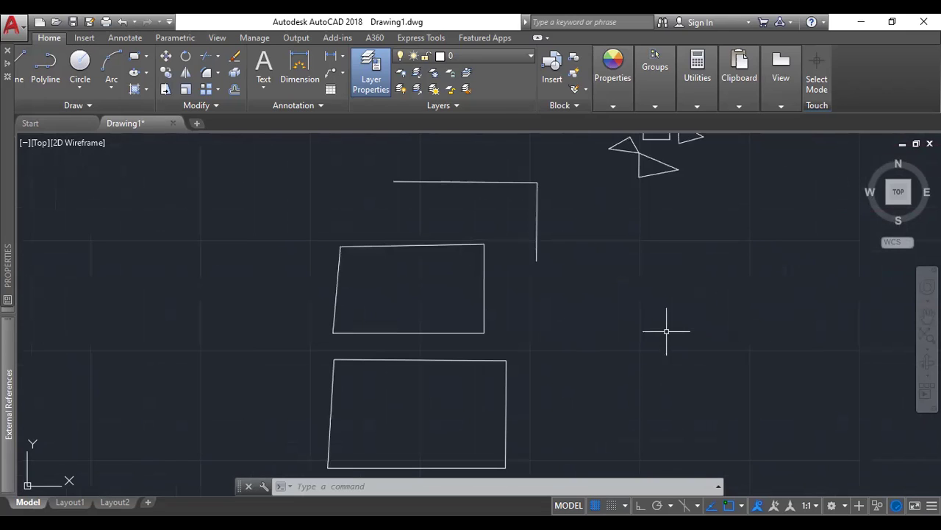
pyautogui.scroll(-2, 706, 308)
pyautogui.moveTo(725, 321); pyautogui.dragTo(655, 297, button='middle')
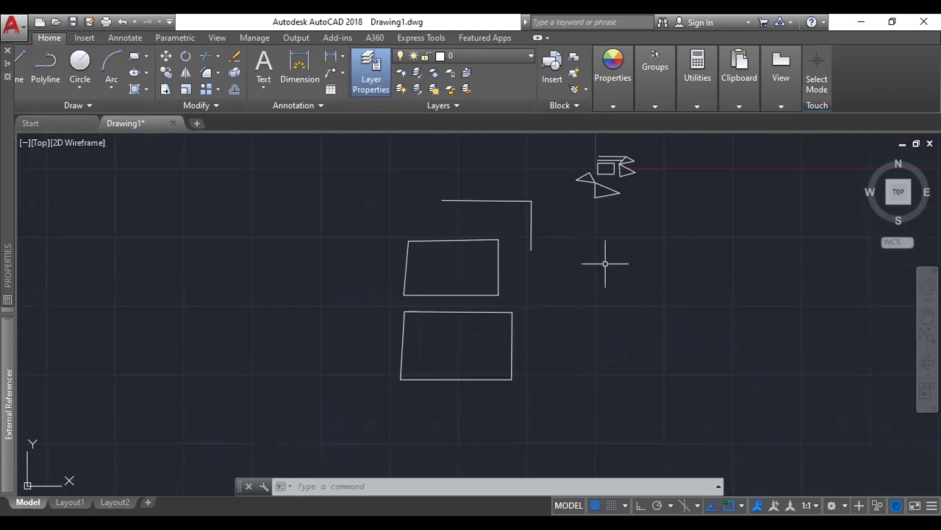
pyautogui.click(147, 93)
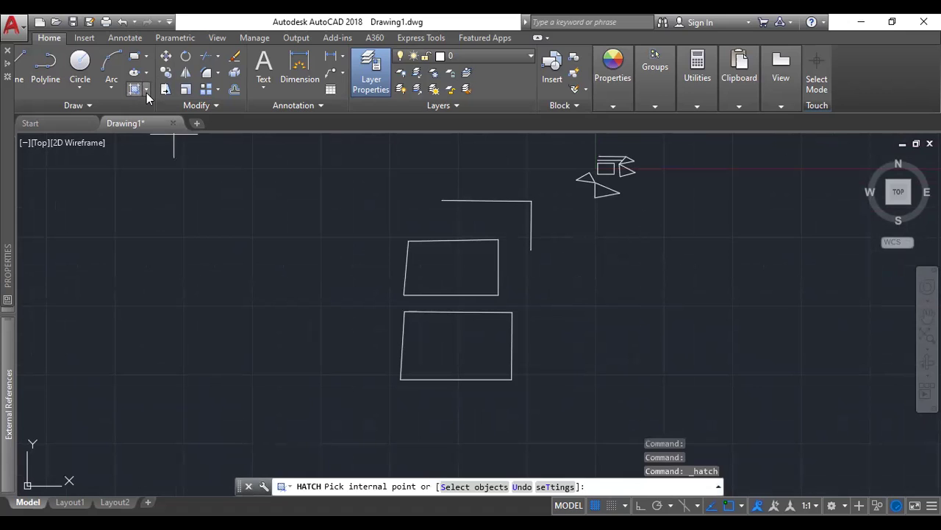
pyautogui.click(48, 38)
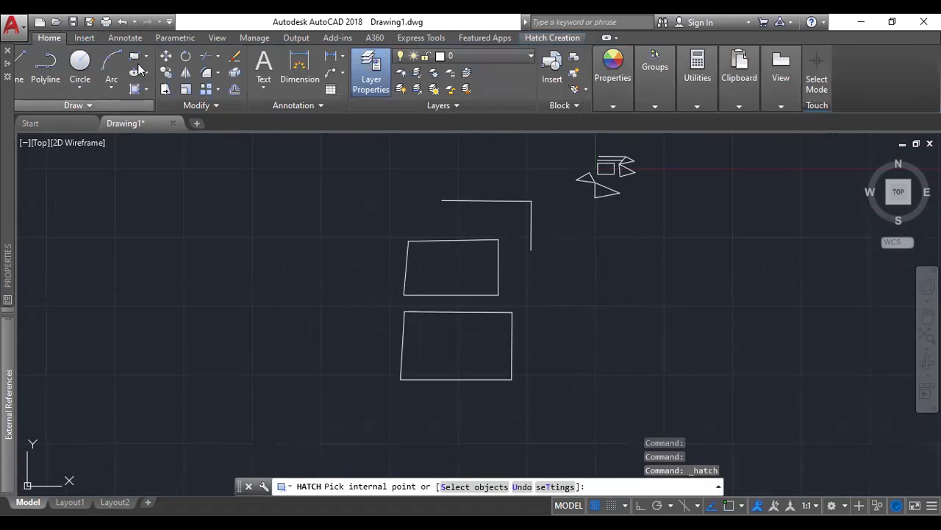
pyautogui.click(146, 58)
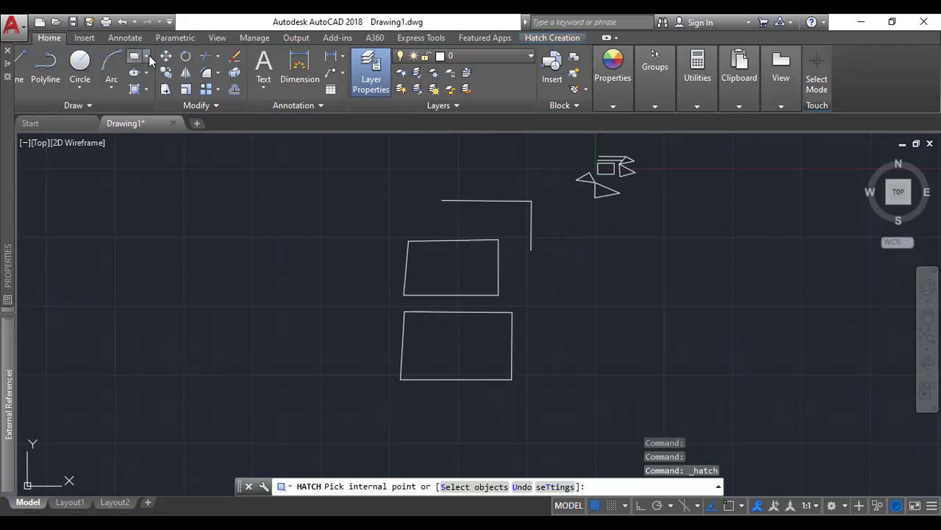
pyautogui.press('Escape')
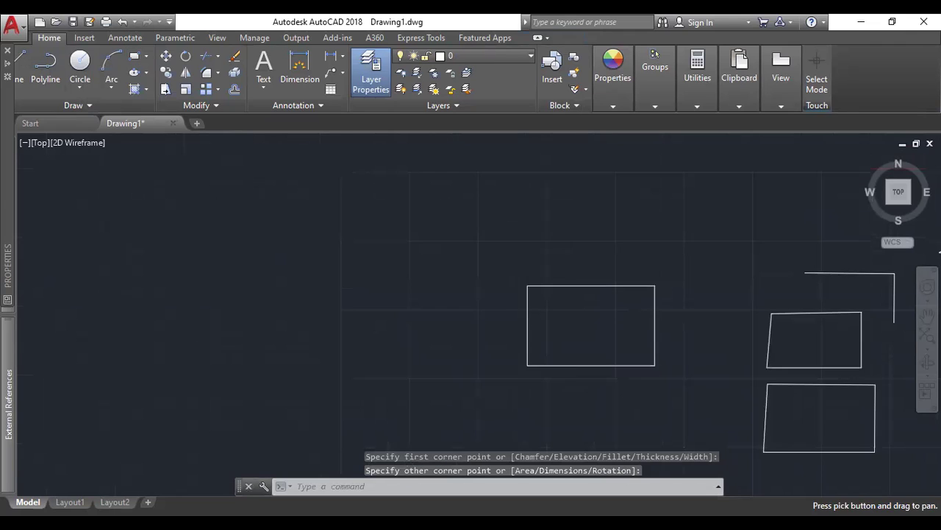
# - Draw a 300 by 300 square below the new rectangle with the Rectangle command
pyautogui.moveTo(538, 408); pyautogui.dragTo(531, 266, button='middle')
pyautogui.click(516, 275)
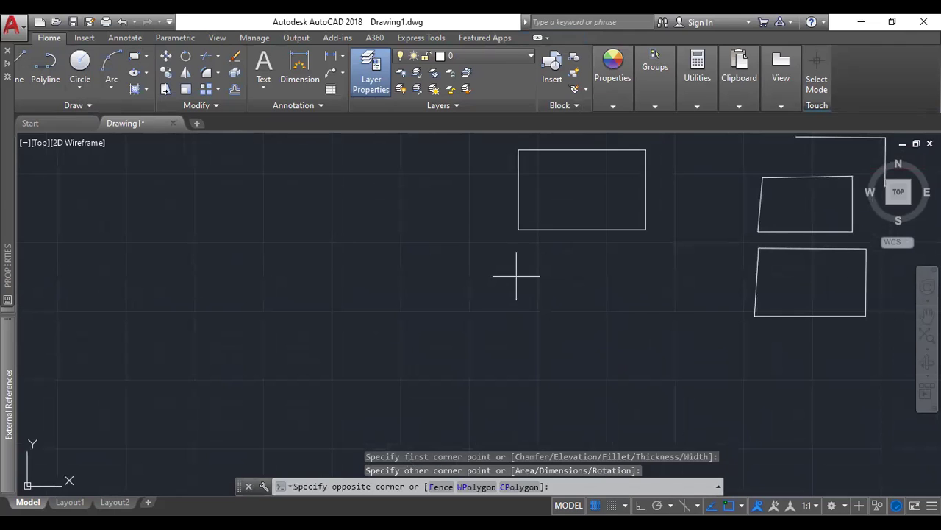
pyautogui.press('Escape')
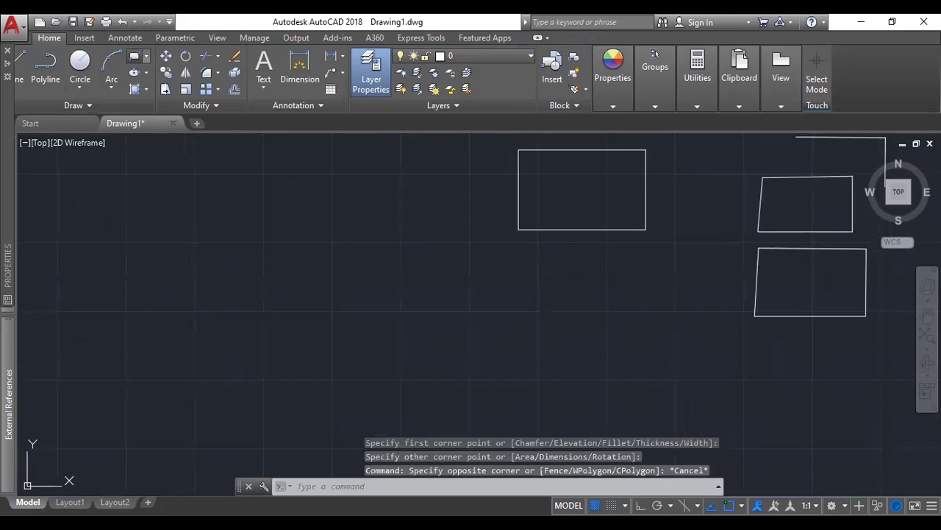
pyautogui.click(135, 56)
pyautogui.click(504, 269)
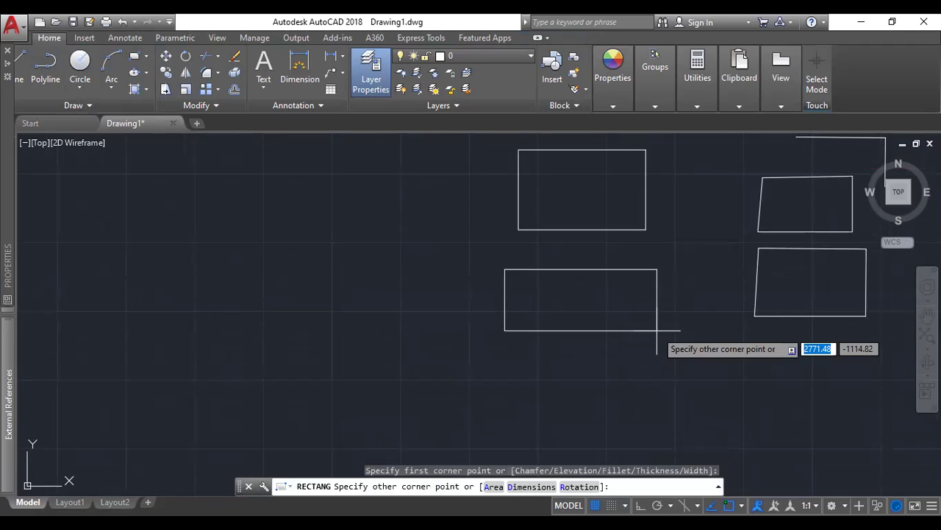
pyautogui.write('300')
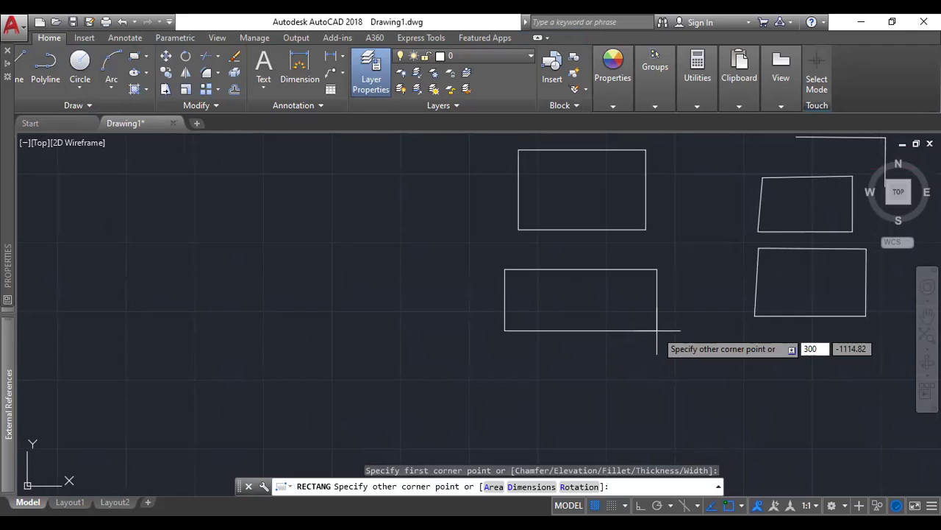
pyautogui.press('Tab')
pyautogui.write('300')
pyautogui.press('Return')
# - Draw a freehand rectangle about 588 wide and 368 high directly below the 300 by 300 square
pyautogui.scroll(5, 584, 291)
pyautogui.moveTo(747, 425); pyautogui.dragTo(630, 326, button='middle')
pyautogui.scroll(2, 611, 295)
pyautogui.scroll(-2, 555, 253)
pyautogui.moveTo(551, 267); pyautogui.dragTo(595, 268, button='middle')
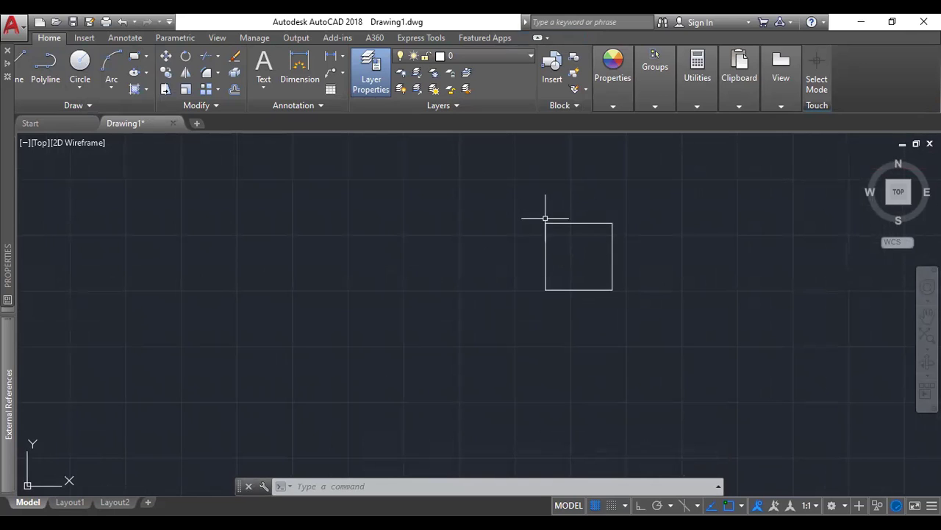
pyautogui.moveTo(637, 330); pyautogui.dragTo(639, 258, button='middle')
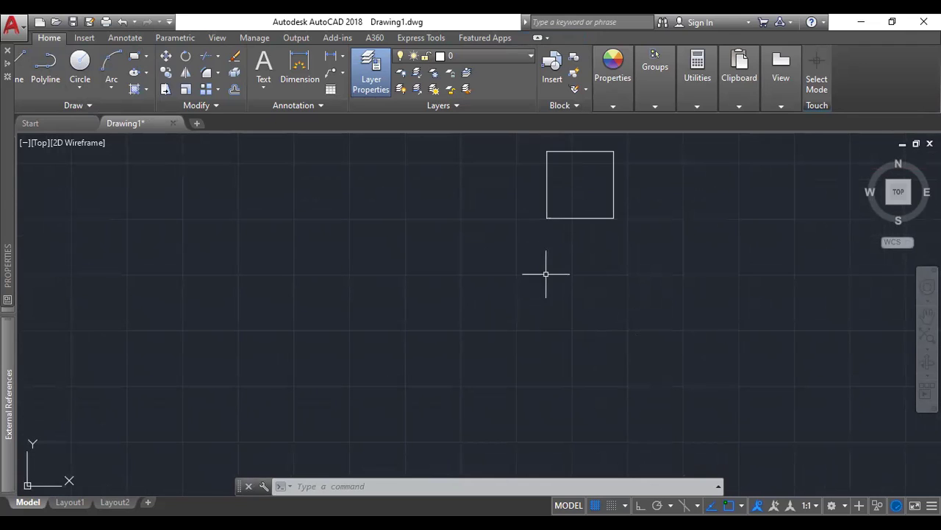
pyautogui.write('REC')
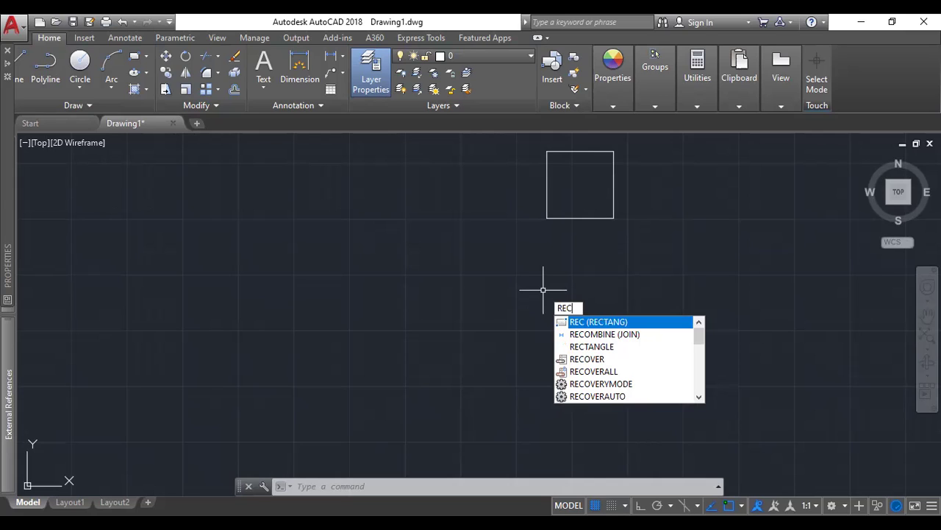
pyautogui.press('Return')
pyautogui.click(533, 267)
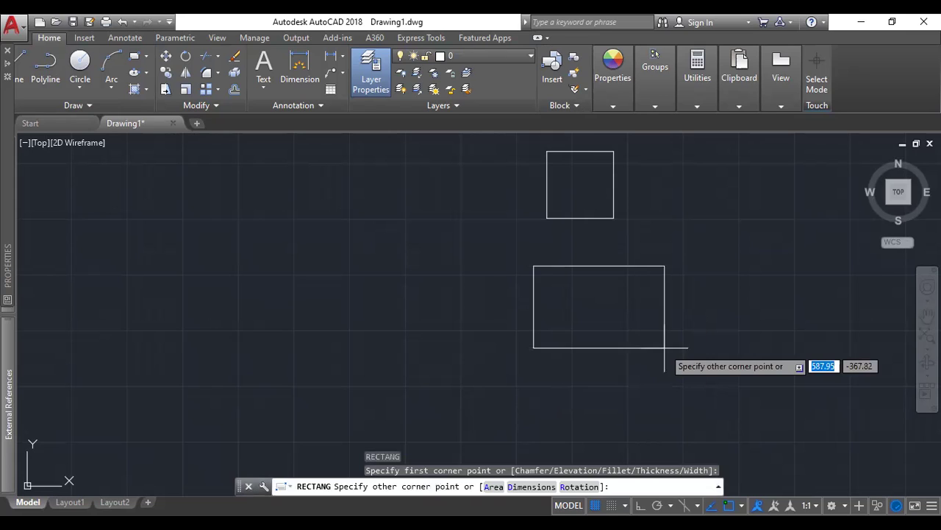
pyautogui.click(664, 348)
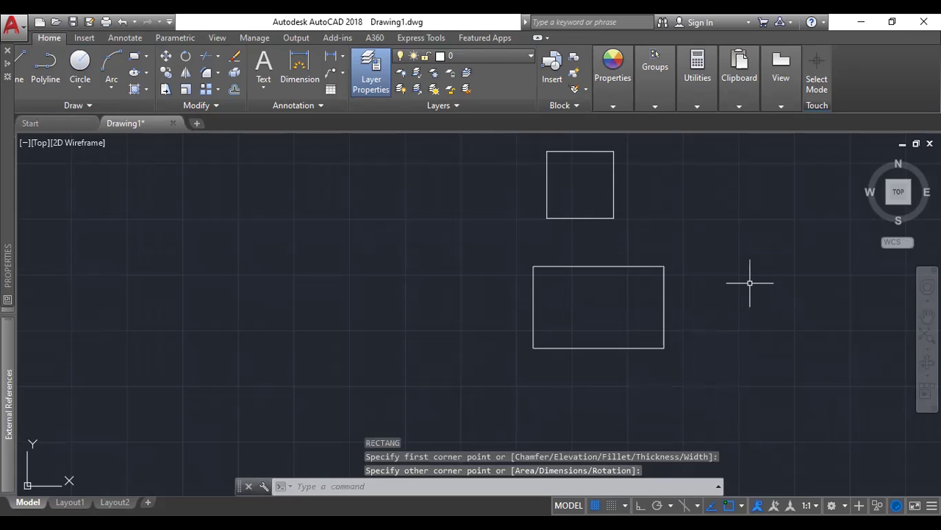
pyautogui.write('REC')
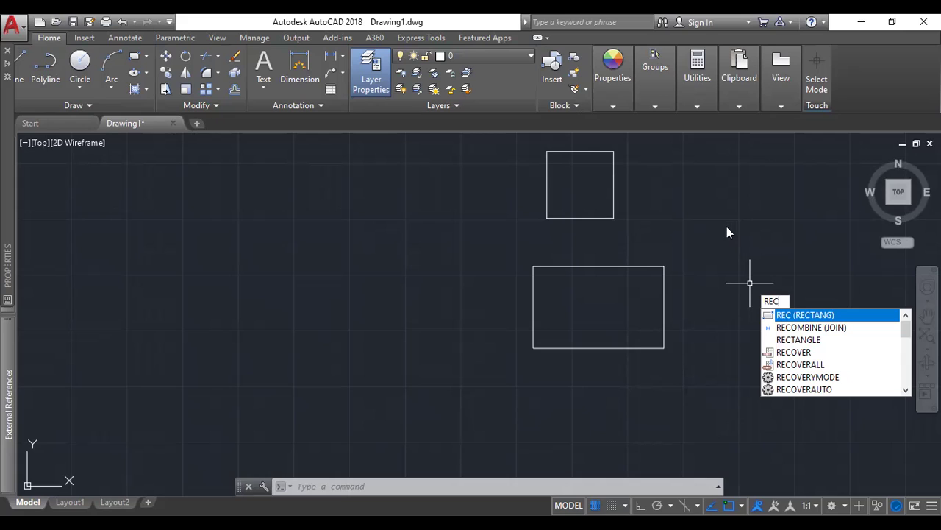
pyautogui.click(689, 239)
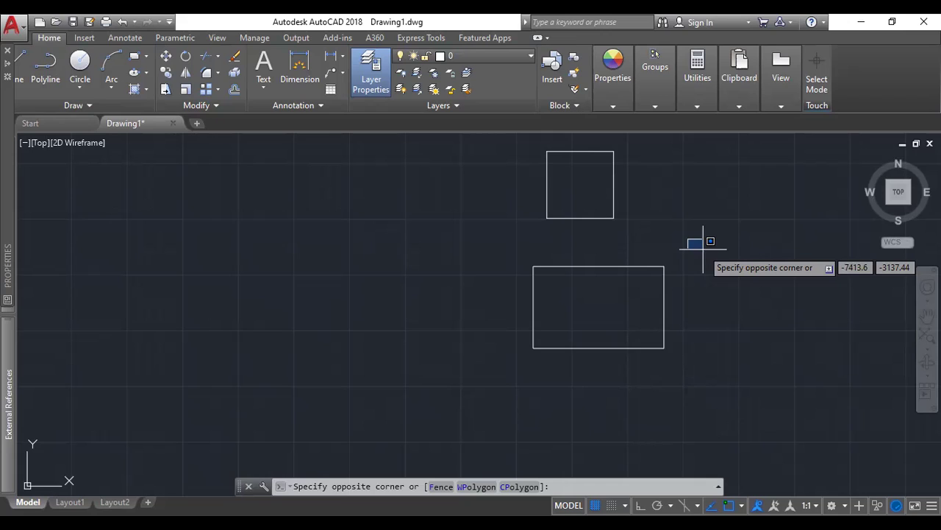
pyautogui.press('Escape')
pyautogui.press('Escape')
pyautogui.press('Escape')
pyautogui.press('Escape')
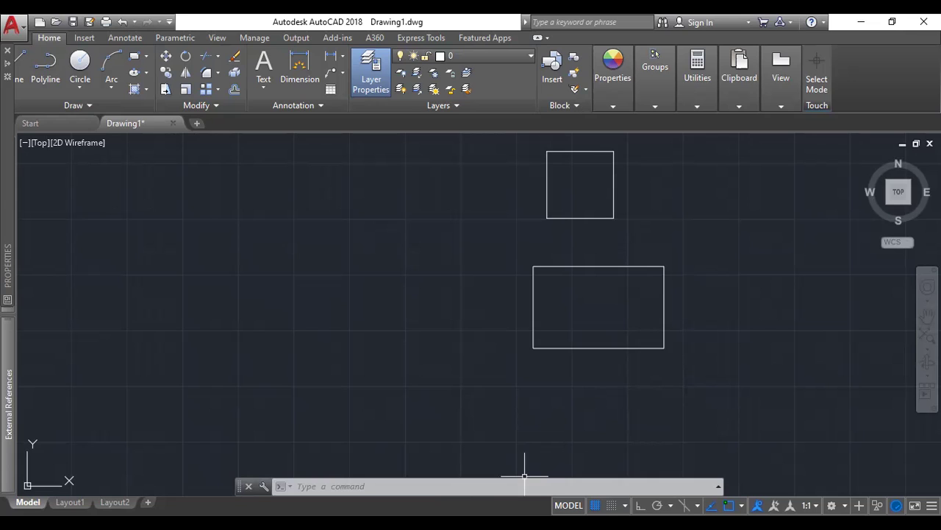
# - Examine the square and the rectangle below it, close up and together with the larger shapes around them
pyautogui.moveTo(435, 383); pyautogui.dragTo(475, 395, button='middle')
pyautogui.moveTo(701, 326); pyautogui.dragTo(556, 374, button='middle')
pyautogui.scroll(5, 558, 372)
pyautogui.scroll(-5, 585, 333)
pyautogui.moveTo(625, 355); pyautogui.dragTo(631, 332, button='middle')
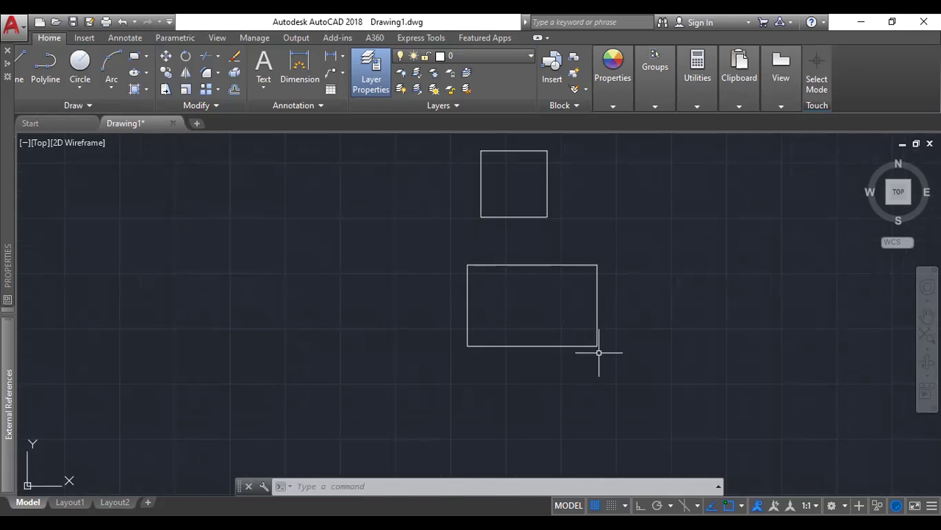
pyautogui.scroll(-3, 619, 302)
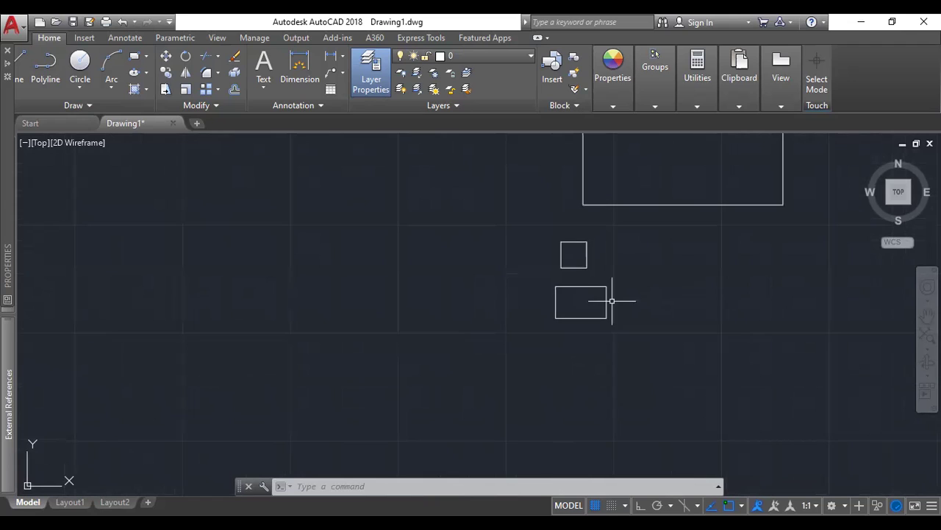
pyautogui.moveTo(643, 315); pyautogui.dragTo(613, 343, button='middle')
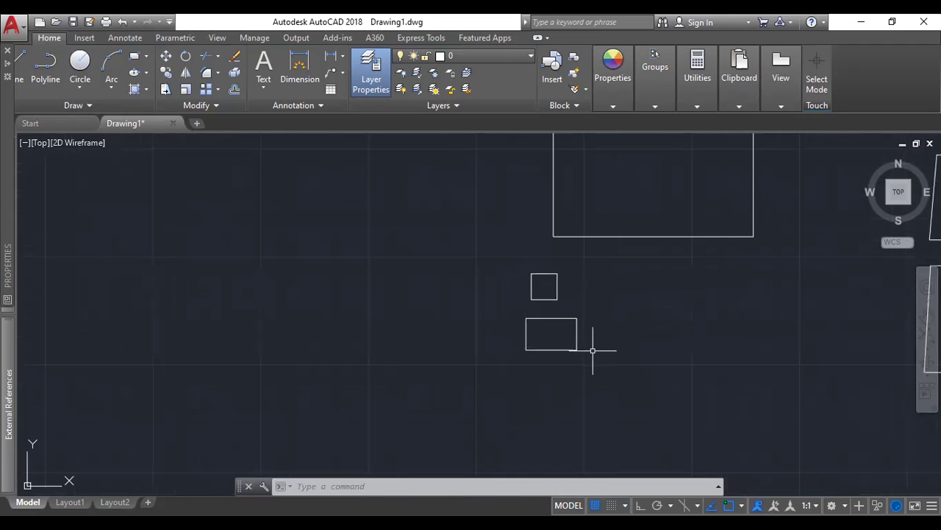
pyautogui.scroll(4, 585, 334)
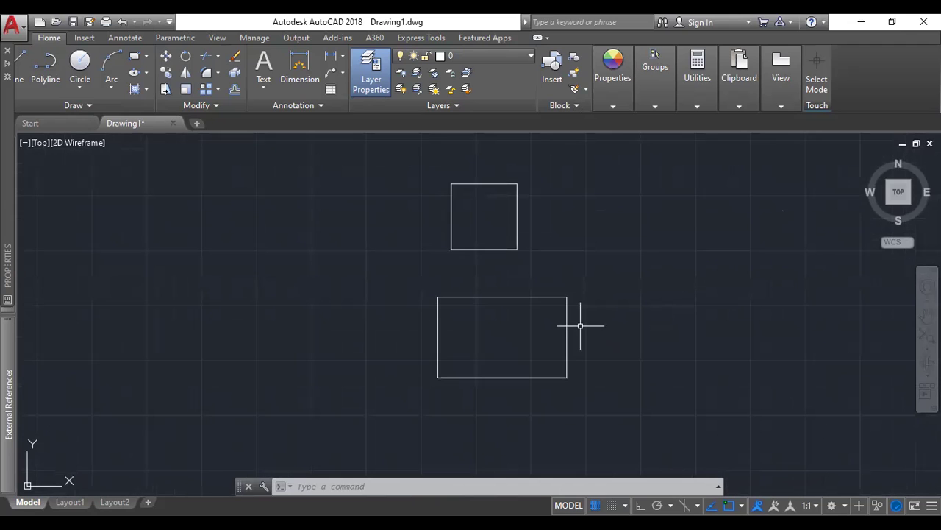
# - Inspect the square and small rectangle again, then compare them with the large rectangle above and the four-sided shapes beside it
pyautogui.scroll(2, 572, 279)
pyautogui.moveTo(674, 253); pyautogui.dragTo(663, 283, button='middle')
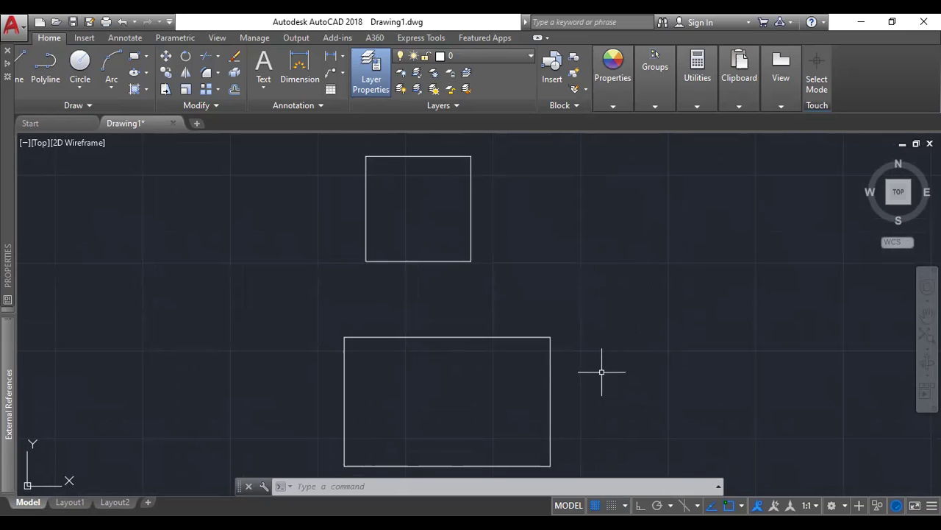
pyautogui.scroll(-5, 594, 278)
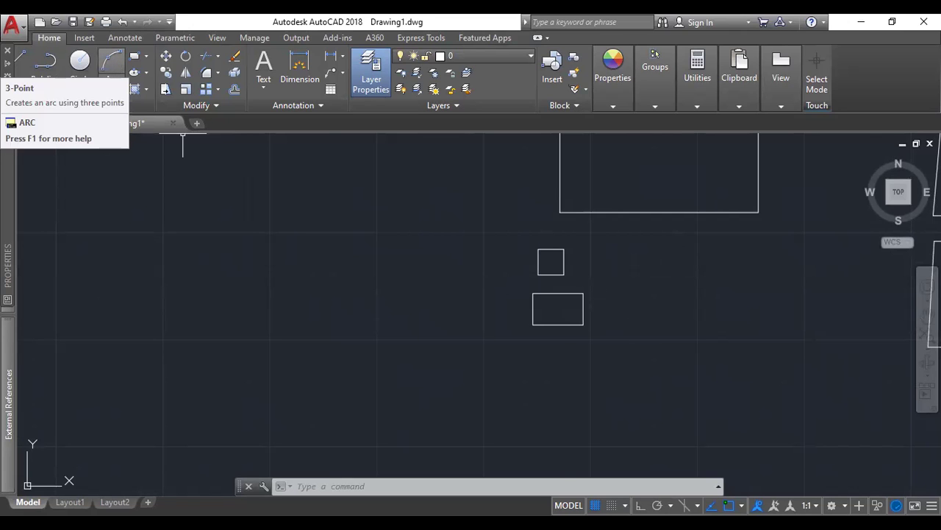
pyautogui.scroll(-3, 205, 221)
pyautogui.moveTo(372, 251); pyautogui.dragTo(444, 338, button='middle')
pyautogui.scroll(4, 352, 319)
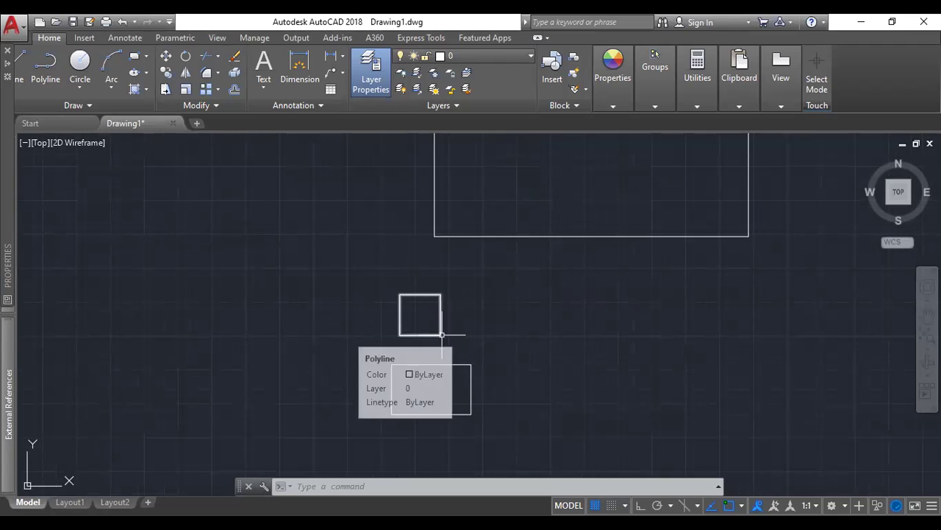
pyautogui.scroll(6, 458, 213)
pyautogui.scroll(-4, 370, 250)
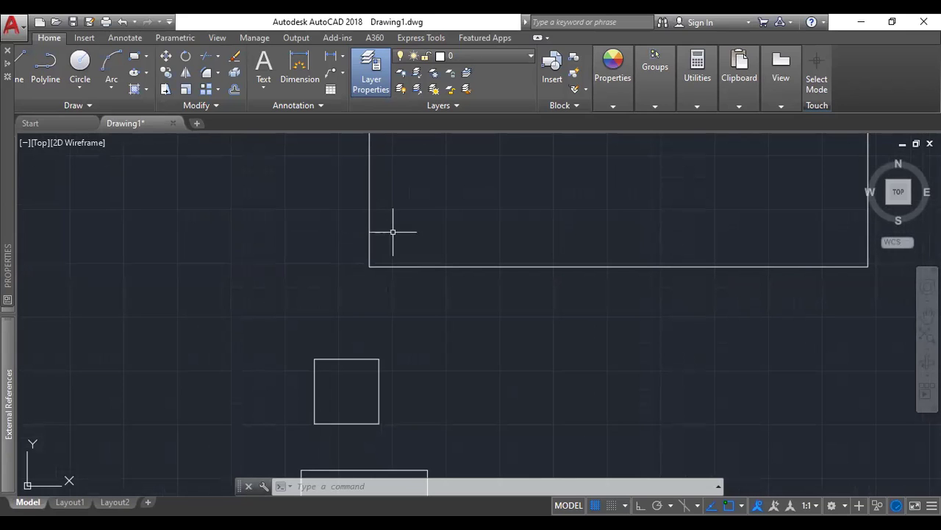
pyautogui.scroll(-4, 336, 200)
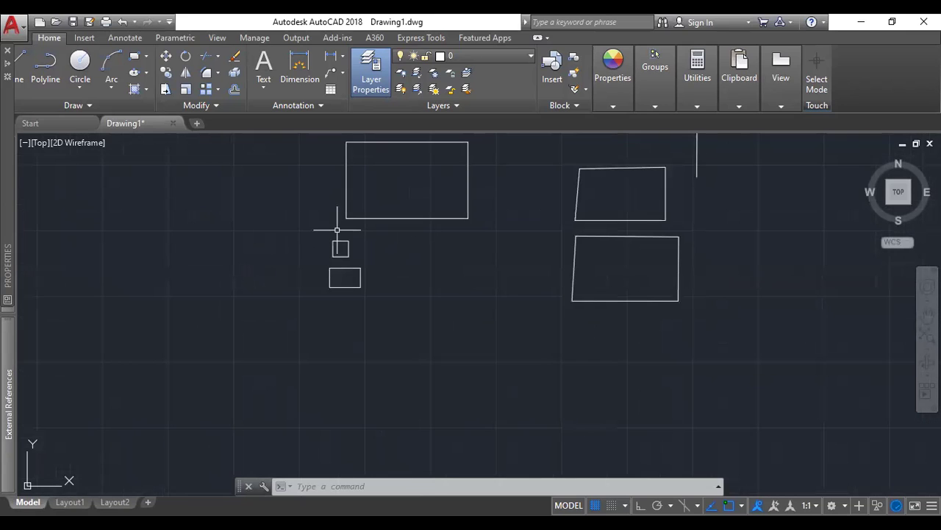
# - Draw a three-point arc at the large rectangle's lower-left corner, starting on its left edge, dipping below the bottom edge and ending inside
pyautogui.moveTo(590, 255); pyautogui.dragTo(553, 365, button='middle')
pyautogui.moveTo(410, 375); pyautogui.dragTo(554, 337, button='middle')
pyautogui.scroll(5, 408, 340)
pyautogui.moveTo(425, 272); pyautogui.dragTo(432, 317, button='middle')
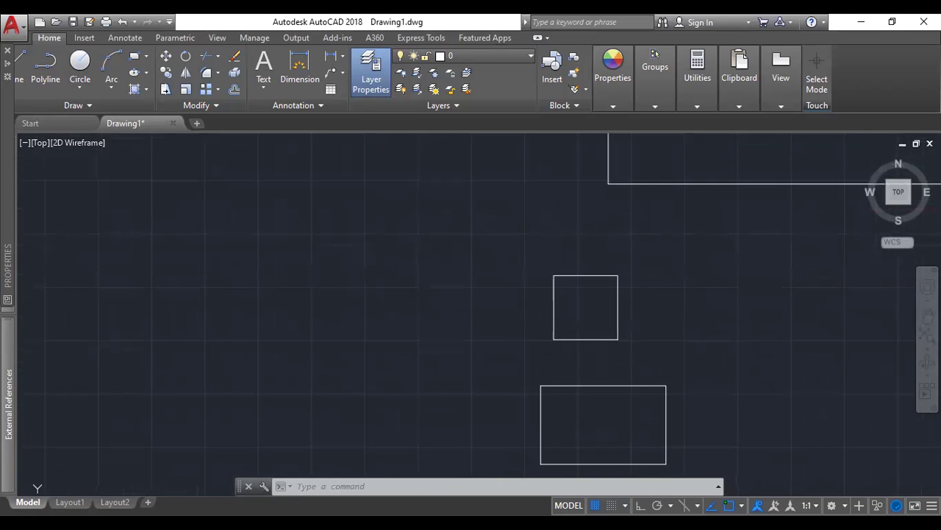
pyautogui.click(120, 87)
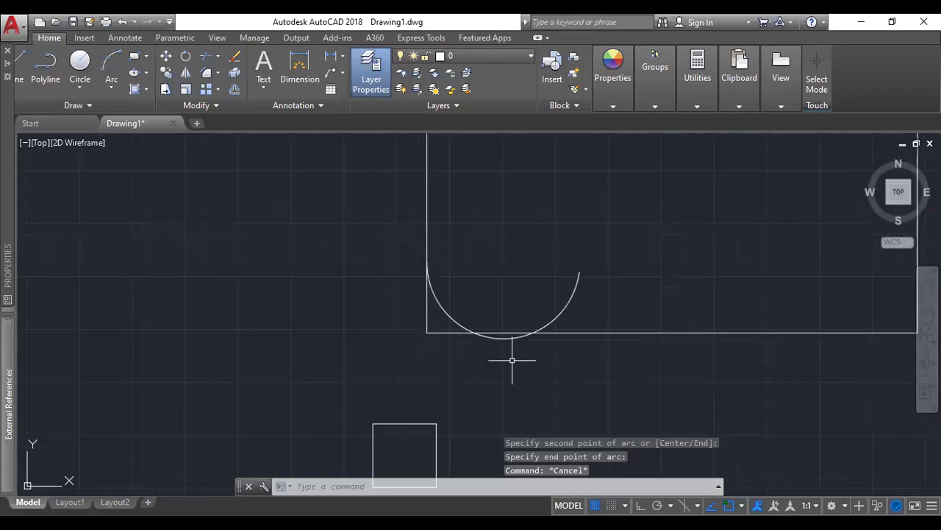
pyautogui.scroll(4, 510, 357)
pyautogui.scroll(-4, 462, 330)
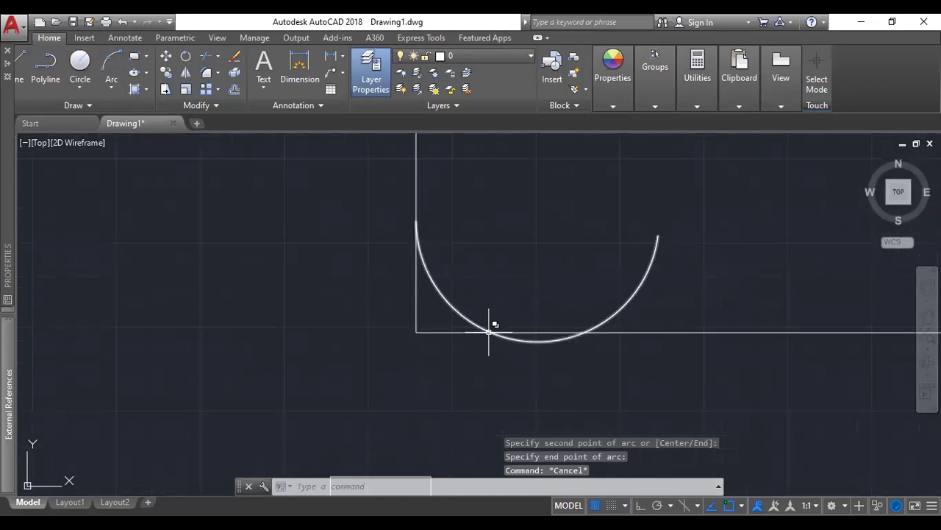
# - Trim the arc's excess and the rectangle's corner segments so that the arc rounds the lower-left corner
pyautogui.write('re')
pyautogui.press('Return')
pyautogui.press('Escape')
pyautogui.write('TR')
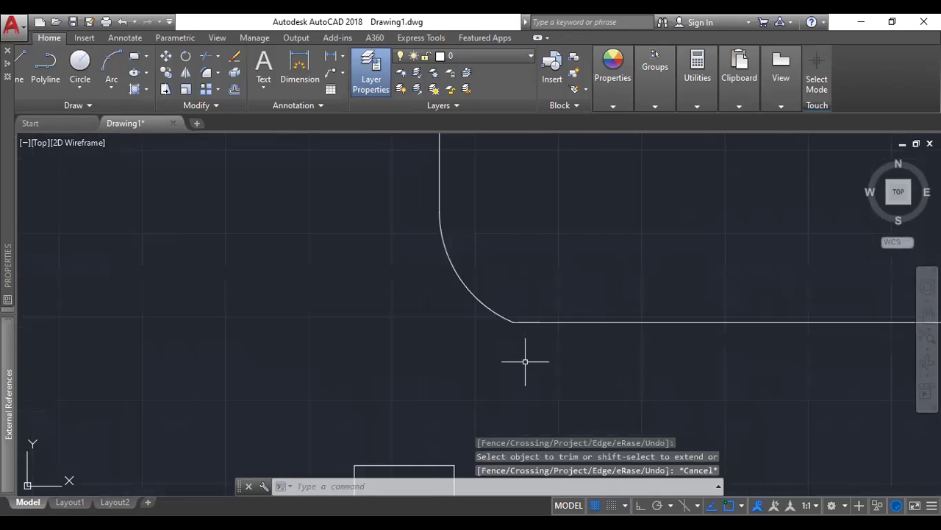
# - Examine the rounded lower-left corner within the whole rectangle, and select the bottom edge to check where it meets the arc
pyautogui.scroll(-1, 514, 301)
pyautogui.scroll(-4, 513, 297)
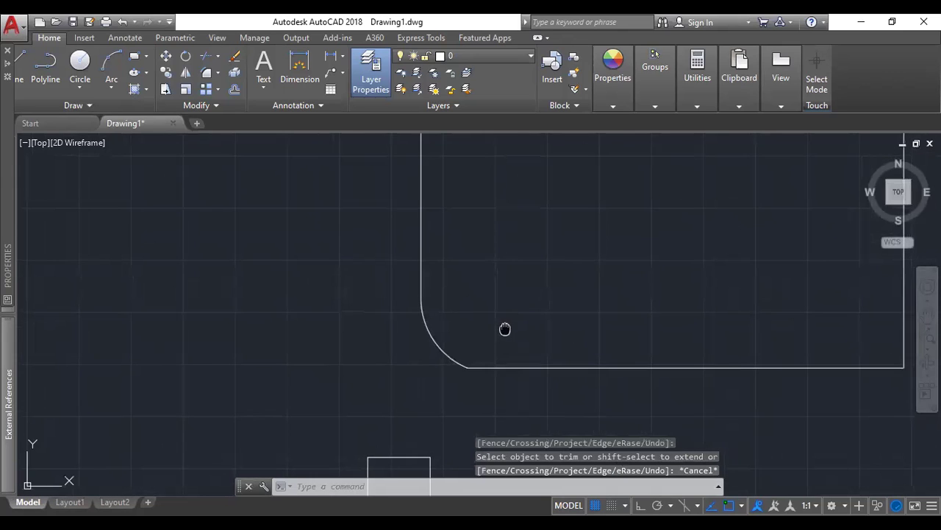
pyautogui.moveTo(618, 307); pyautogui.dragTo(462, 216, button='middle')
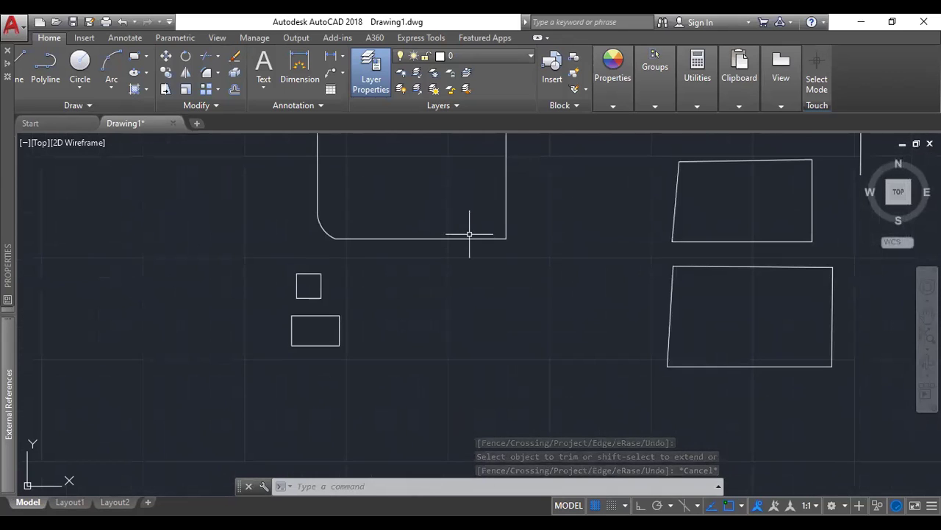
pyautogui.scroll(4, 383, 243)
pyautogui.click(345, 242)
pyautogui.click(328, 211)
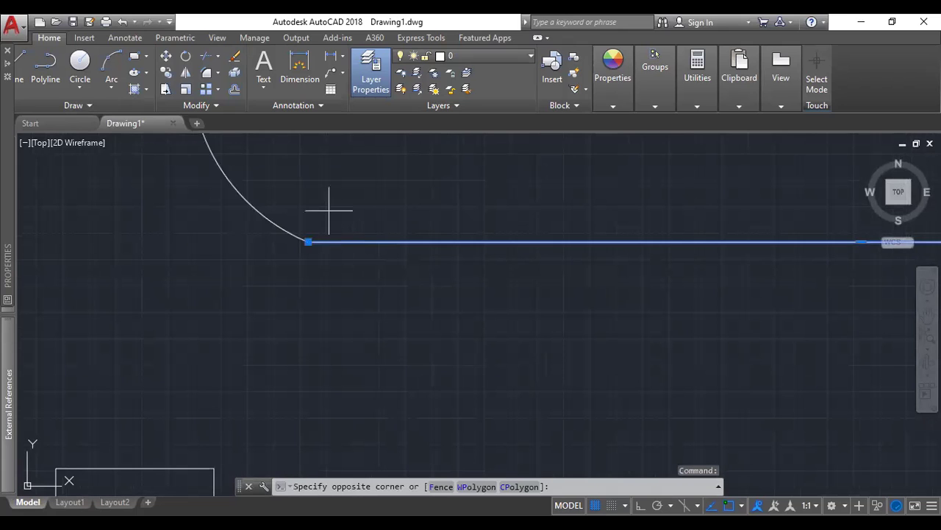
pyautogui.press('Escape')
pyautogui.press('Escape')
# - Check the junction between the lower-left arc and the bottom edge, close up and from farther away
pyautogui.moveTo(316, 243); pyautogui.dragTo(415, 328, button='middle')
pyautogui.click(450, 277)
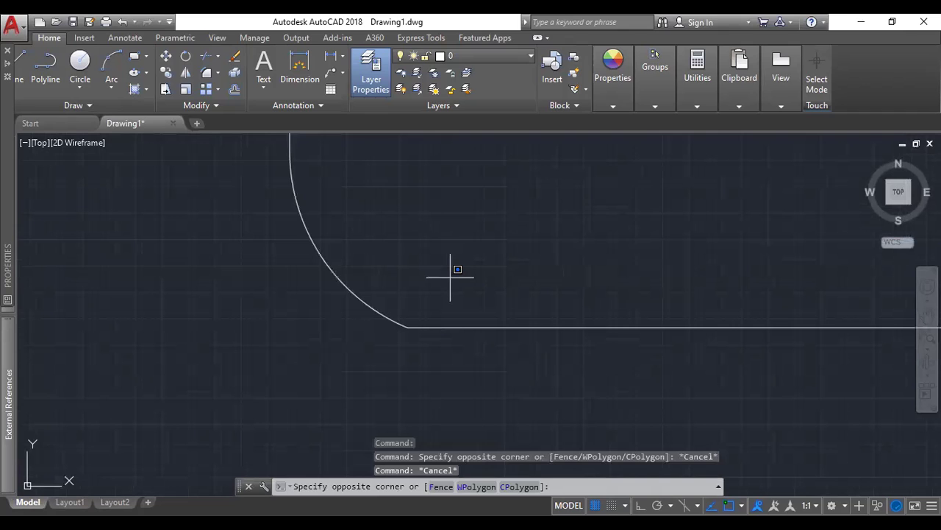
pyautogui.scroll(-3, 456, 280)
pyautogui.click(441, 299)
pyautogui.press('Escape')
pyautogui.scroll(1, 454, 302)
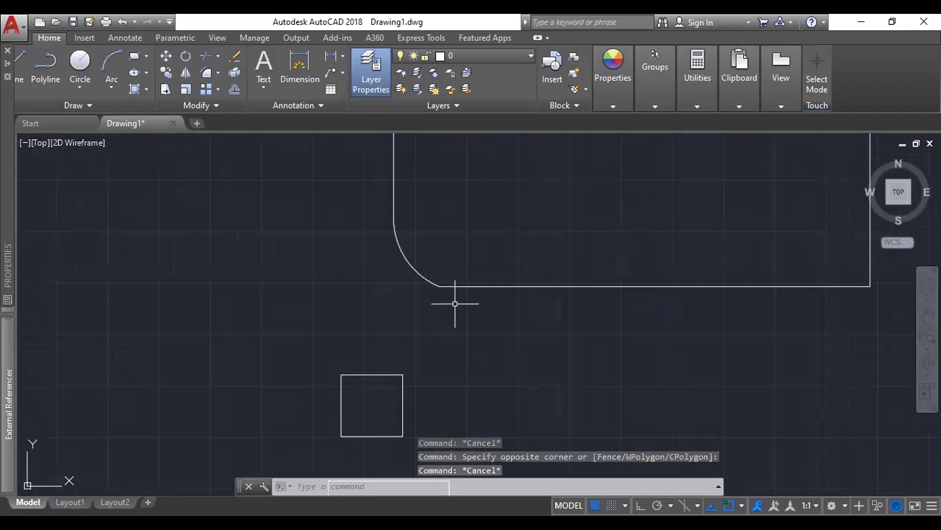
pyautogui.scroll(1, 456, 271)
pyautogui.scroll(2, 449, 278)
pyautogui.scroll(-3, 409, 280)
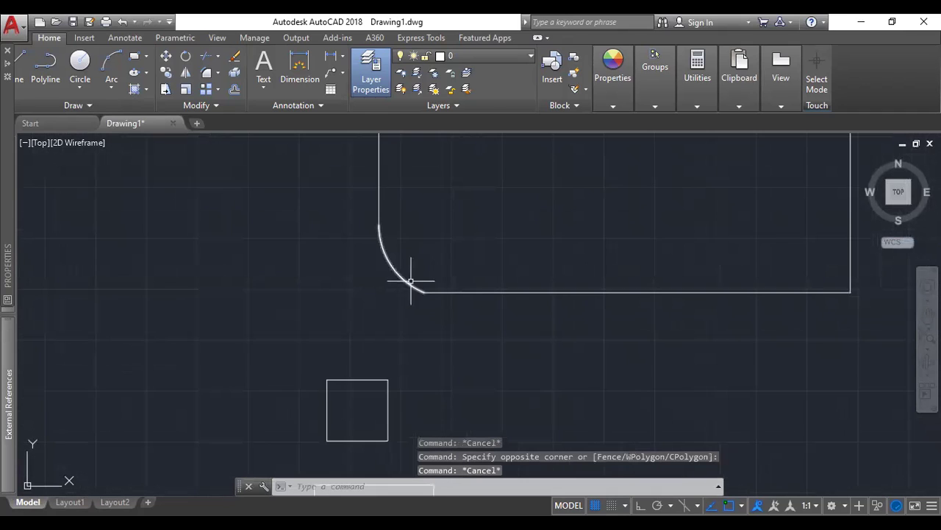
# - Draw a three-point arc at the large rectangle's upper-left corner, starting on the left edge, touching the top edge and ending inside
pyautogui.scroll(5, 379, 270)
pyautogui.scroll(-5, 384, 316)
pyautogui.moveTo(386, 353); pyautogui.dragTo(408, 248, button='middle')
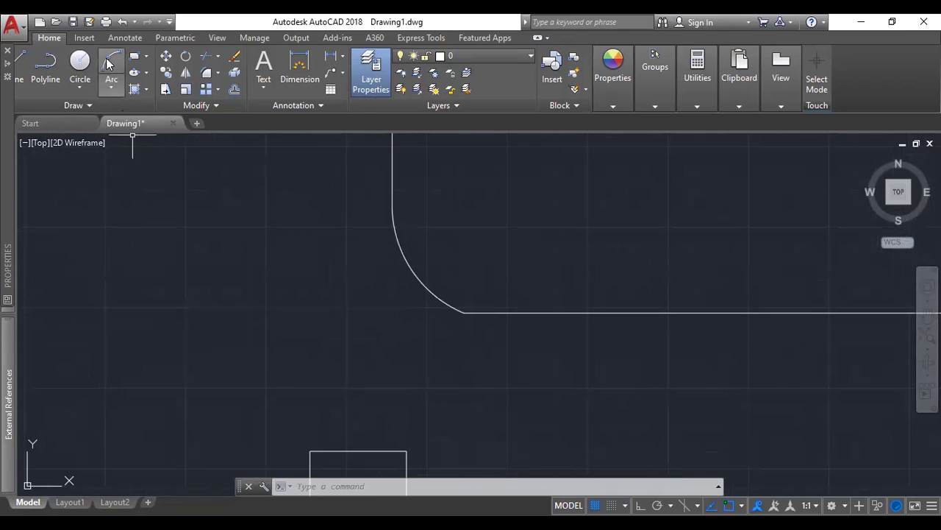
pyautogui.click(109, 65)
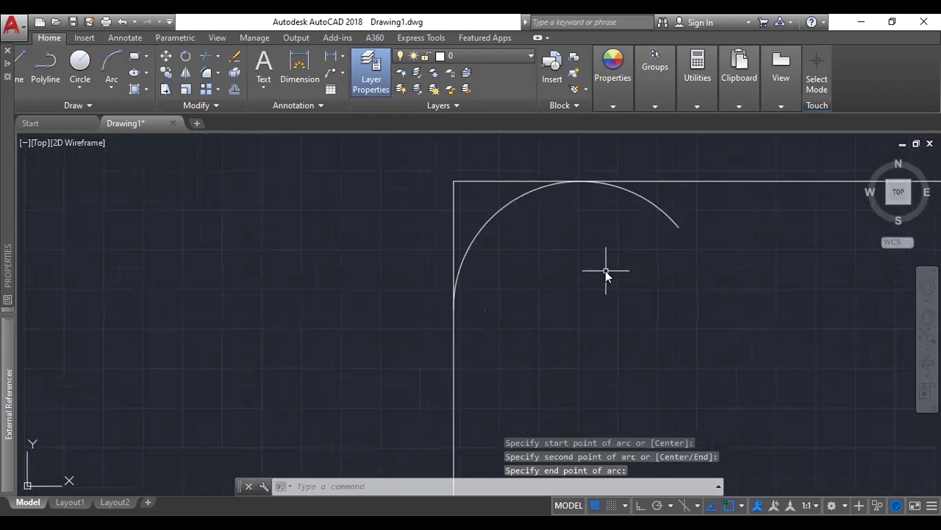
pyautogui.write('TR')
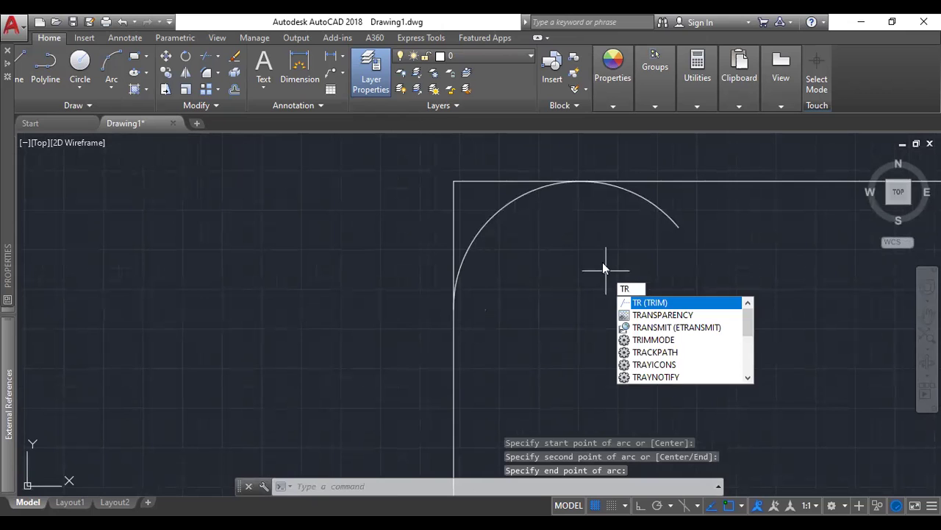
pyautogui.press('Escape')
# - Select the lower-left arc and examine its endpoint on the bottom edge for a smooth transition
pyautogui.scroll(-3, 603, 250)
pyautogui.scroll(6, 545, 272)
pyautogui.scroll(2, 557, 361)
pyautogui.scroll(-2, 537, 325)
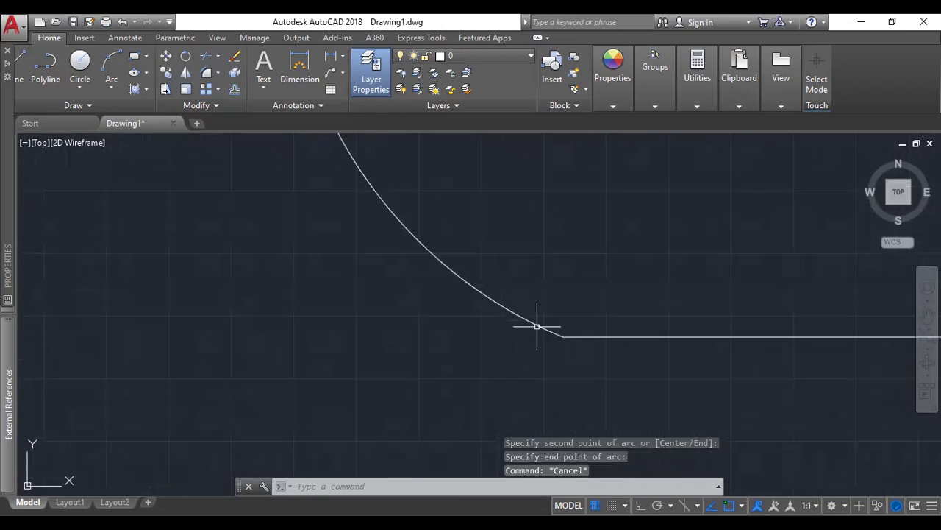
pyautogui.click(536, 323)
pyautogui.scroll(-2, 533, 301)
pyautogui.press('Escape')
pyautogui.scroll(2, 519, 273)
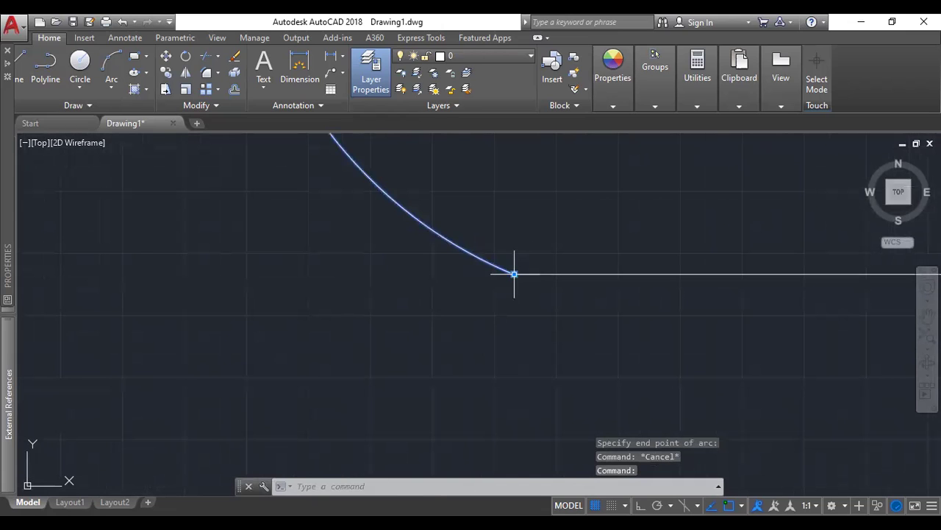
pyautogui.press('Escape')
pyautogui.scroll(-4, 514, 274)
pyautogui.scroll(4, 473, 262)
# - Draw a three-point arc at the upper-right corner from the top edge through a point on the right edge, ending inside the rectangle
pyautogui.moveTo(517, 210); pyautogui.dragTo(519, 271, button='middle')
pyautogui.scroll(3, 506, 217)
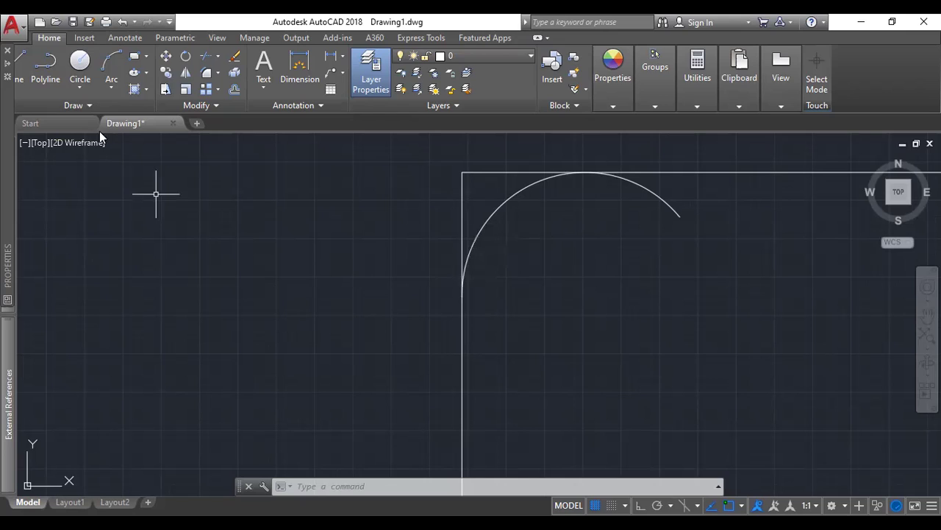
pyautogui.click(111, 64)
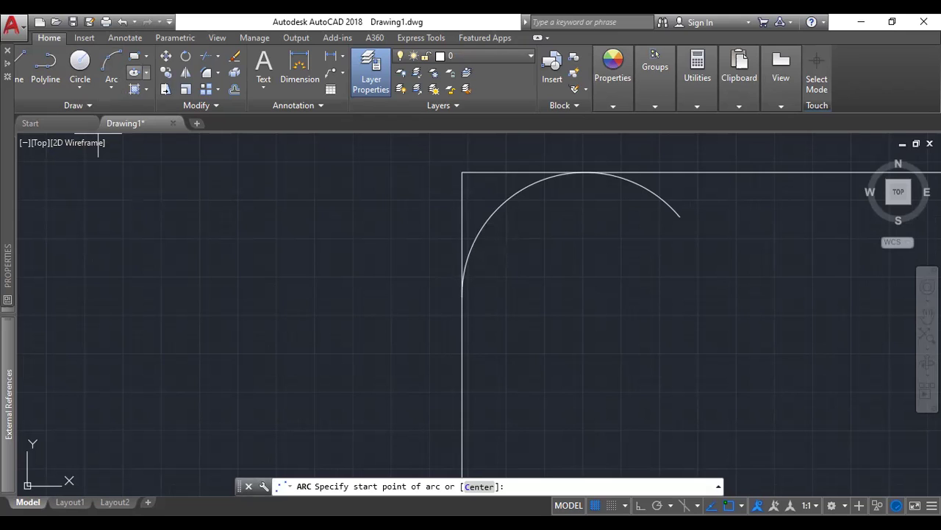
pyautogui.click(445, 191)
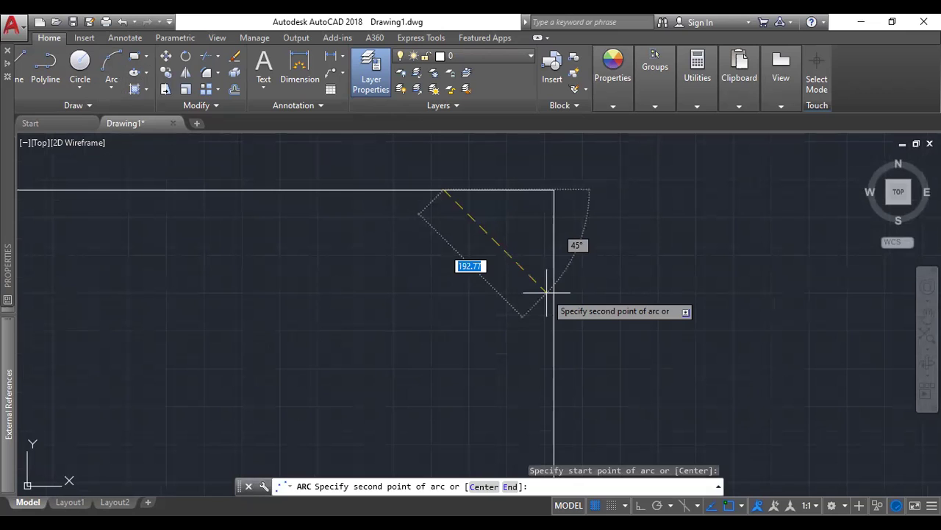
pyautogui.moveTo(548, 281); pyautogui.dragTo(553, 317, button='middle')
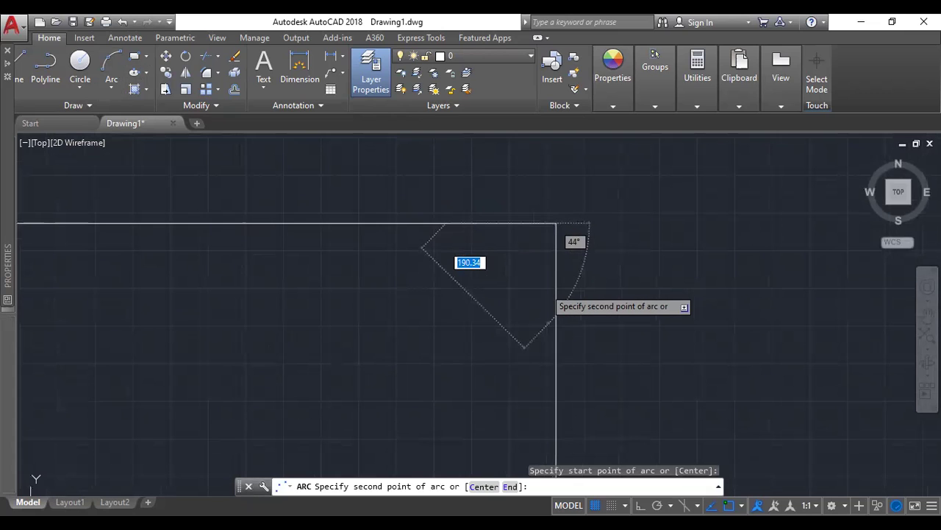
pyautogui.scroll(2, 548, 322)
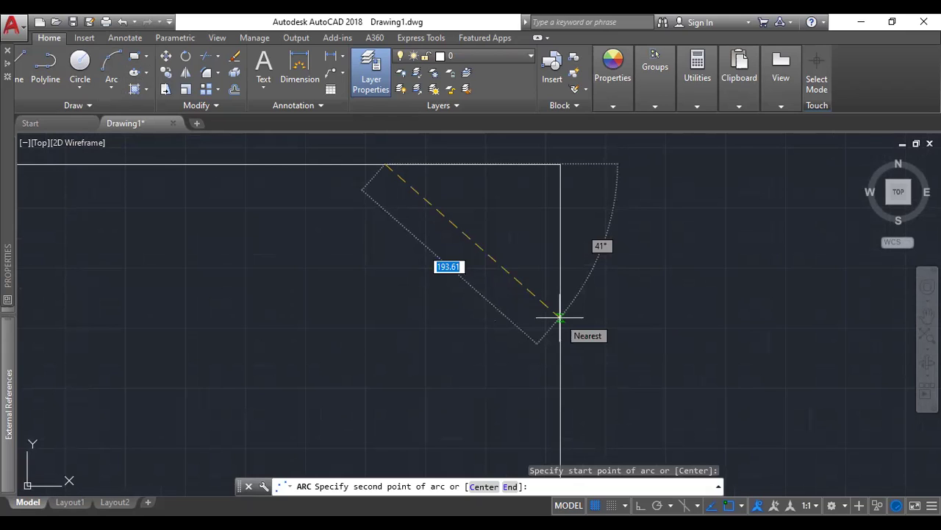
pyautogui.click(558, 340)
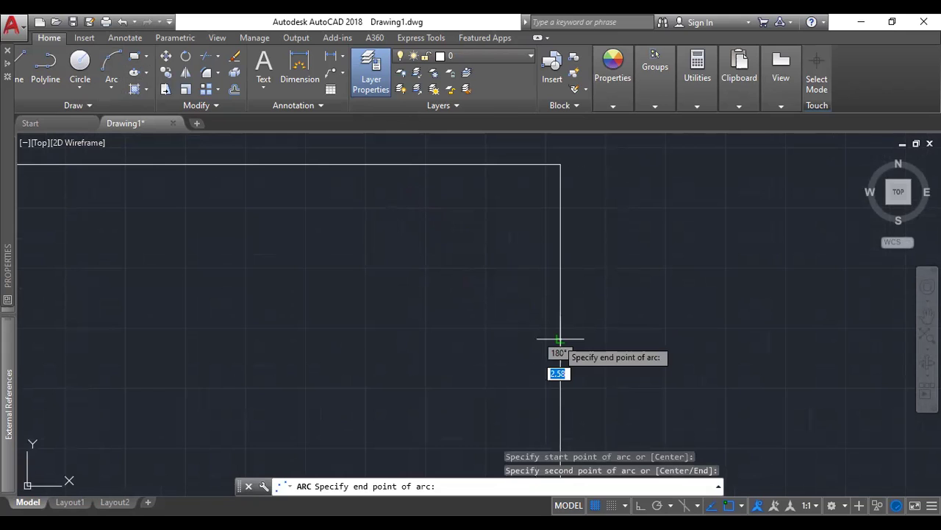
pyautogui.scroll(-3, 520, 308)
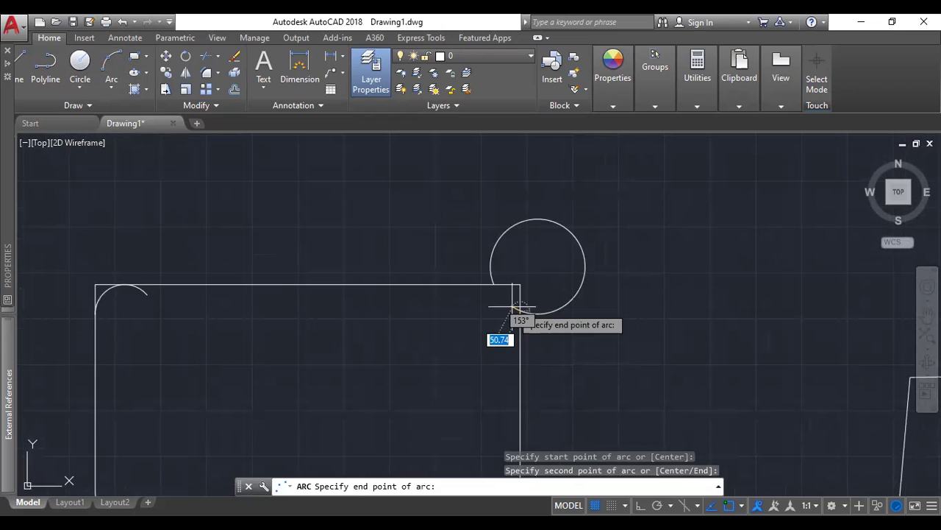
pyautogui.scroll(3, 465, 351)
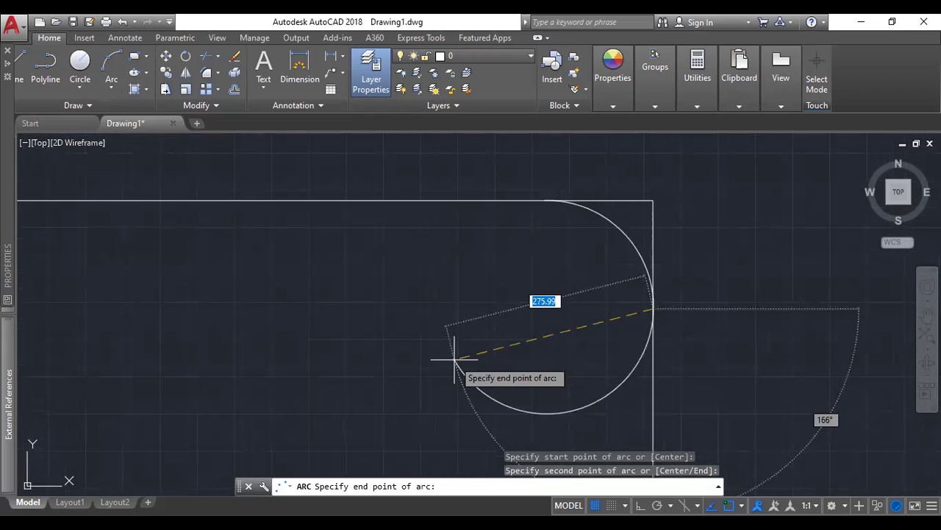
pyautogui.click(455, 359)
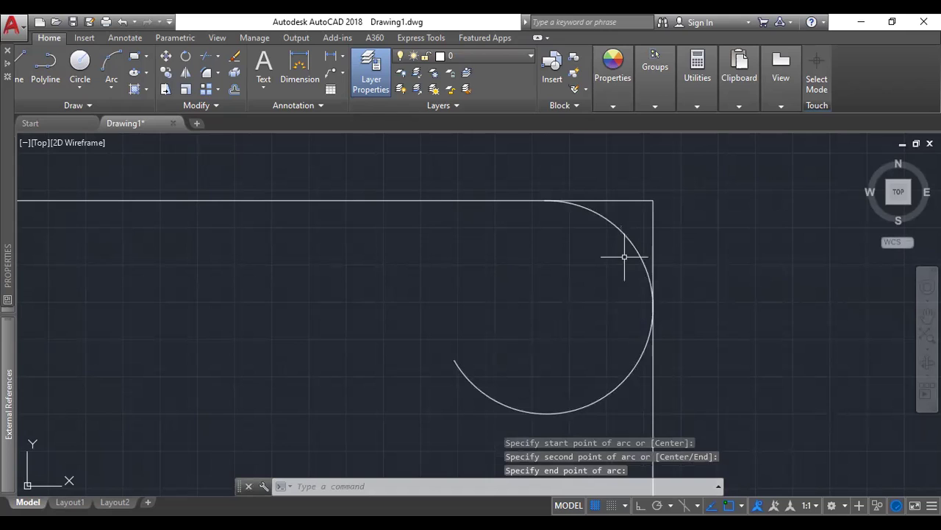
# - Trim the upper-right arc's excess and the protruding corner segments of the top and right edges
pyautogui.write('tr')
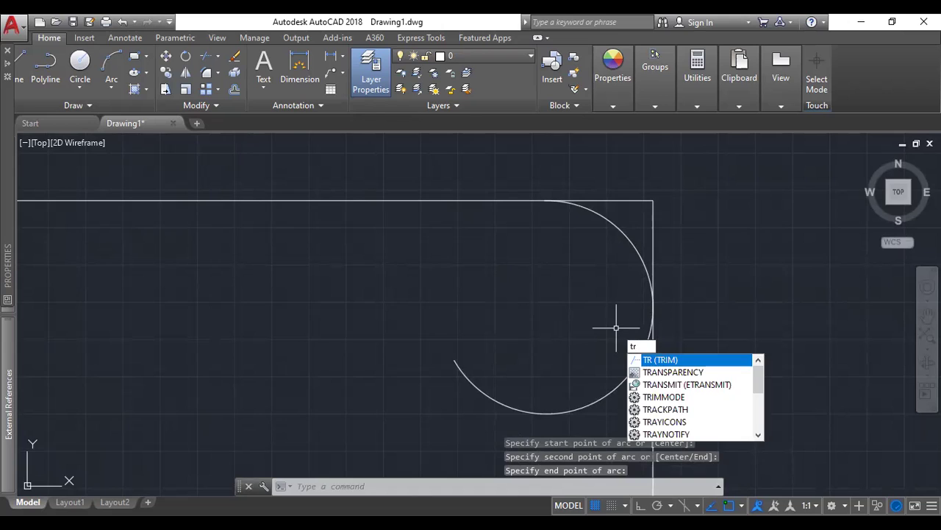
pyautogui.press('Return')
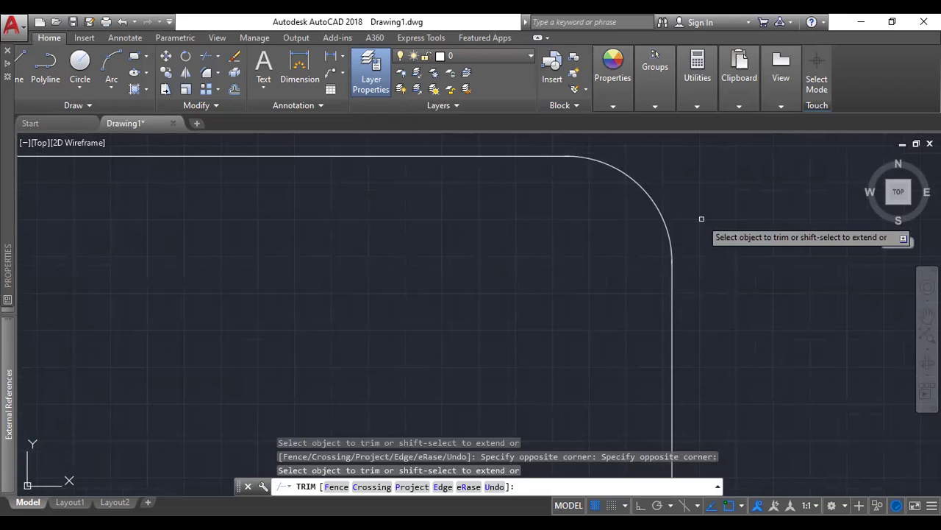
pyautogui.scroll(-3, 702, 218)
pyautogui.press('Escape')
# - Delete the upper-right arc and join the top and right edges into a sharp corner with Fillet at radius 0
pyautogui.click(689, 205)
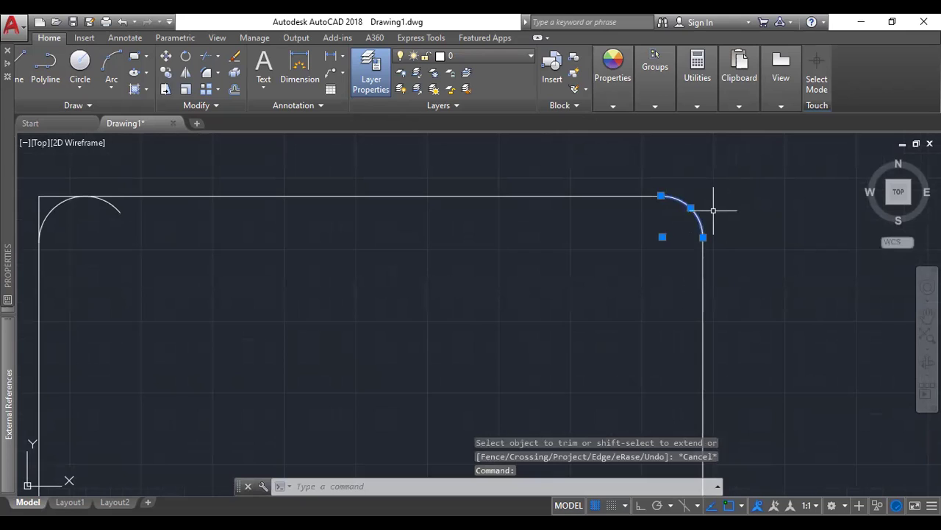
pyautogui.press('Delete')
pyautogui.scroll(2, 688, 211)
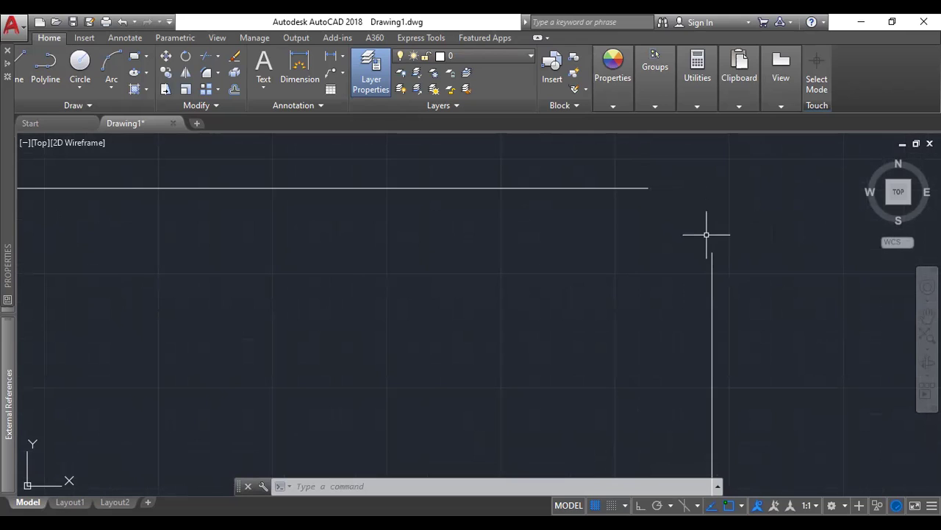
pyautogui.write('FI')
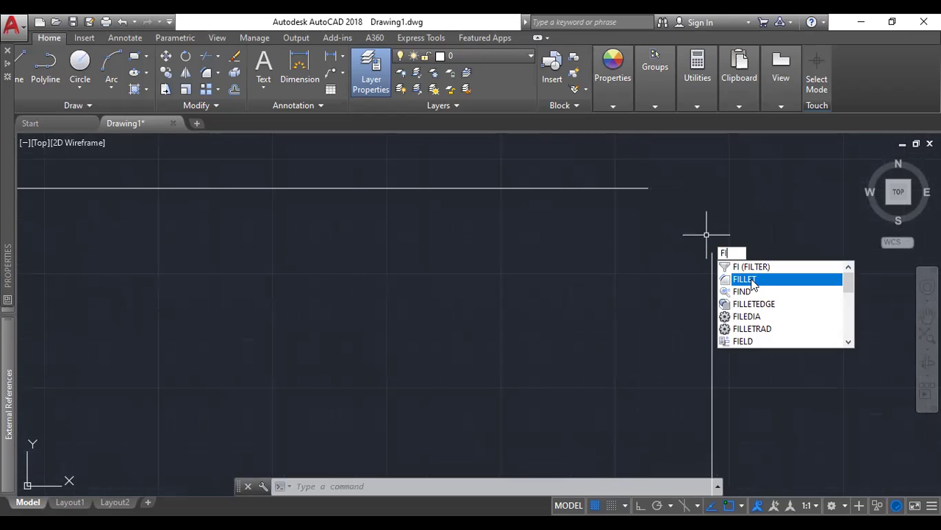
pyautogui.press('Return')
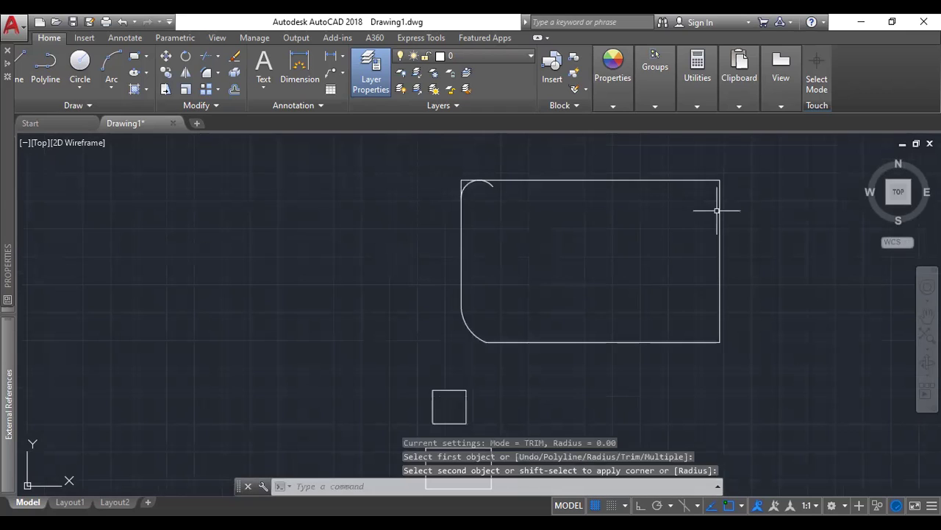
# - Examine the rectangle's sharp upper-right corner up close and select its outline to check that the edges are joined
pyautogui.scroll(2, 716, 211)
pyautogui.moveTo(729, 186); pyautogui.dragTo(743, 306, button='middle')
pyautogui.scroll(2, 745, 287)
pyautogui.scroll(-1, 729, 257)
pyautogui.scroll(1, 727, 251)
pyautogui.scroll(-2, 746, 227)
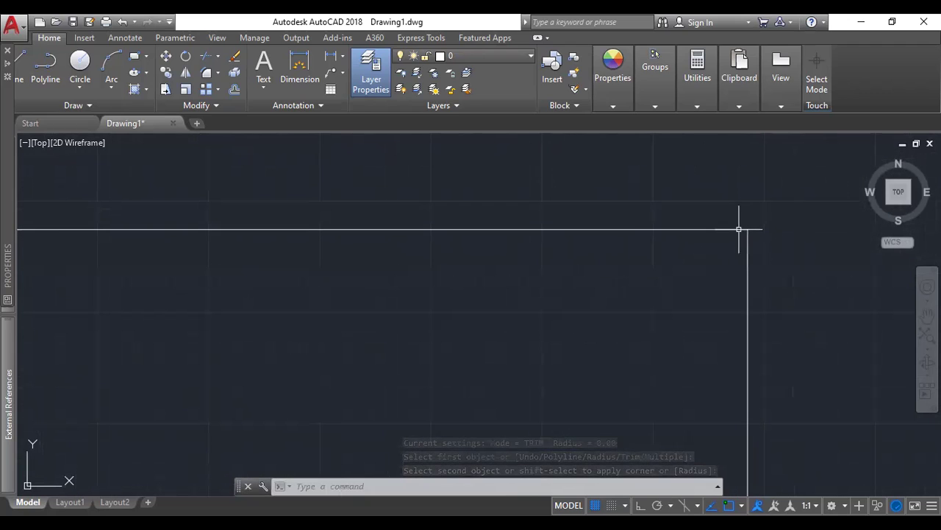
pyautogui.scroll(-4, 712, 250)
pyautogui.scroll(4, 715, 256)
pyautogui.moveTo(715, 256); pyautogui.dragTo(609, 177, button='middle')
pyautogui.scroll(-3, 551, 248)
pyautogui.moveTo(551, 250); pyautogui.dragTo(753, 273, button='middle')
pyautogui.scroll(2, 760, 246)
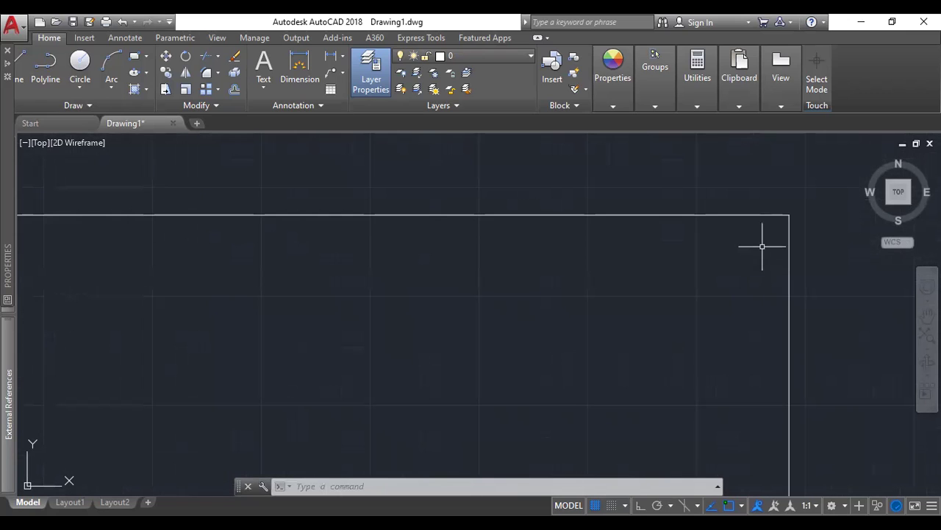
pyautogui.click(776, 212)
pyautogui.click(769, 217)
pyautogui.scroll(-5, 782, 208)
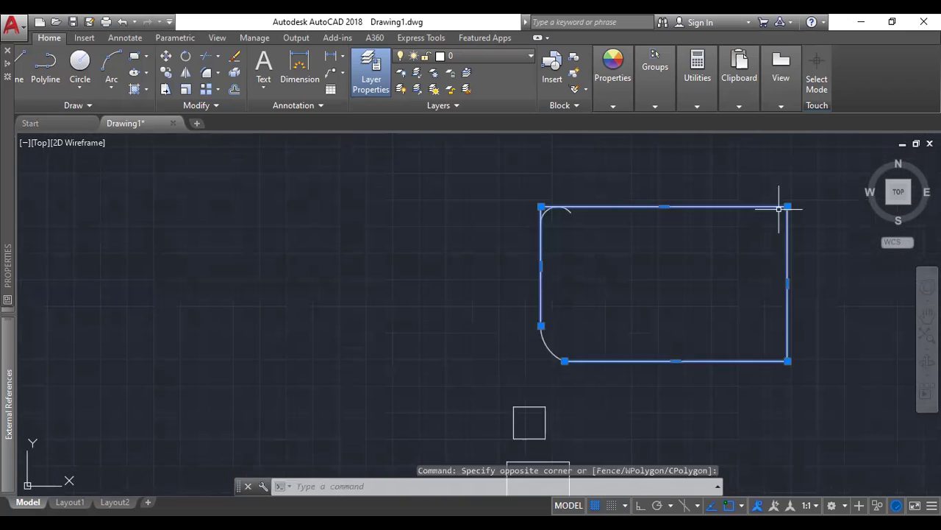
pyautogui.press('Escape')
# - Trim the upper-left arc's excess and the protruding corner segments of the top and left edges
pyautogui.scroll(5, 787, 194)
pyautogui.scroll(-4, 706, 218)
pyautogui.moveTo(520, 264); pyautogui.dragTo(712, 263, button='middle')
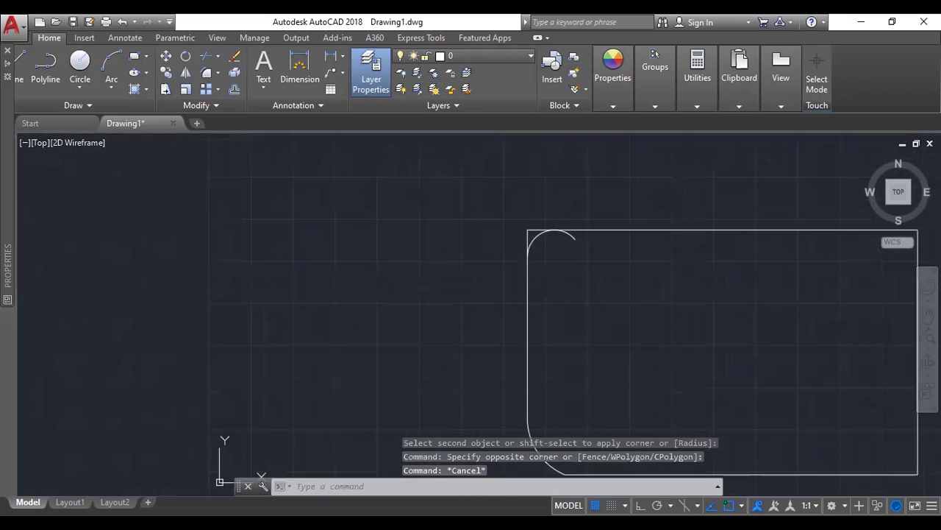
pyautogui.scroll(4, 645, 251)
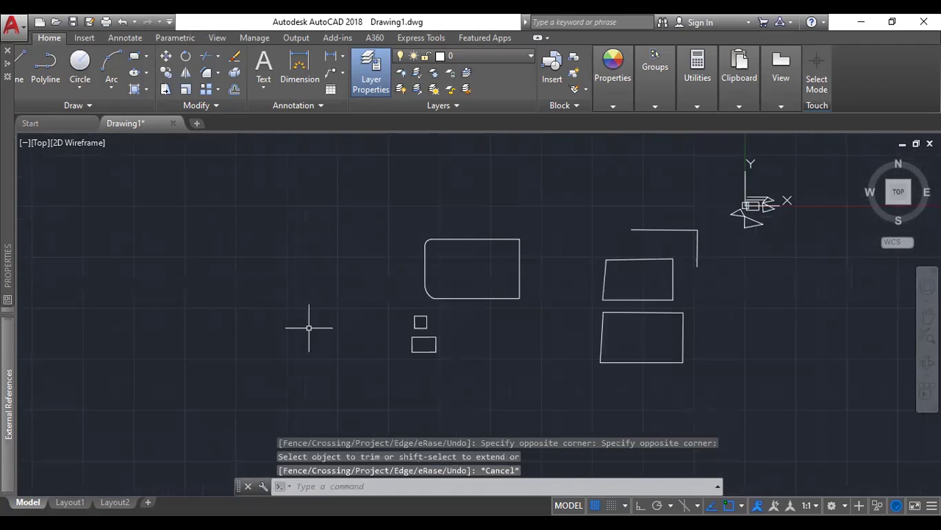
# - Open the Properties palette and bring the empty area beside the two small rectangles into view
pyautogui.moveTo(311, 326); pyautogui.dragTo(584, 311, button='middle')
pyautogui.scroll(6, 723, 277)
pyautogui.moveTo(765, 282); pyautogui.dragTo(405, 350, button='middle')
pyautogui.scroll(-6, 495, 311)
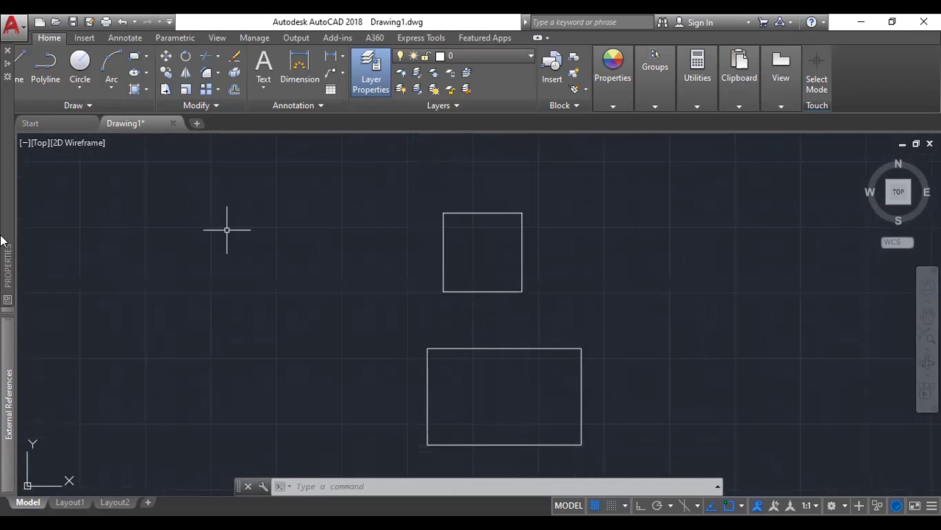
pyautogui.hotkey('ctrl', '1')
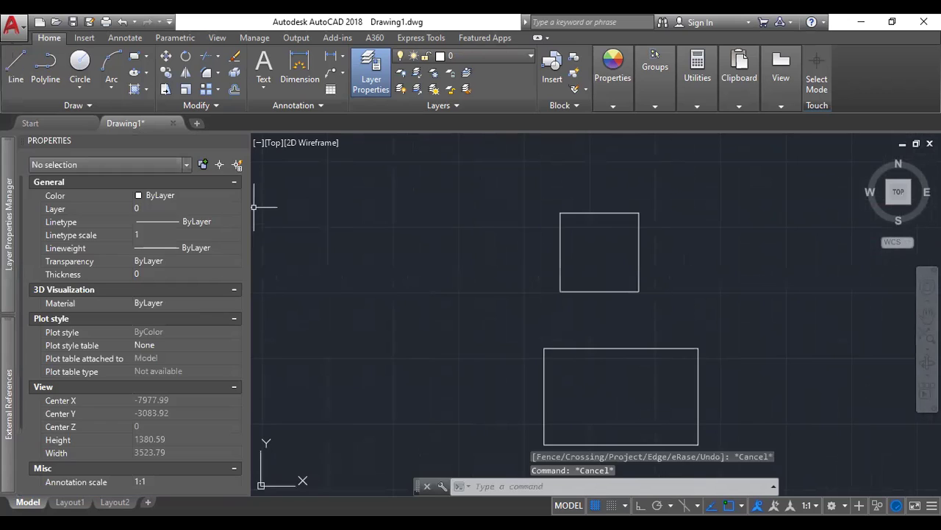
pyautogui.moveTo(412, 276); pyautogui.dragTo(504, 292, button='middle')
pyautogui.scroll(-4, 530, 285)
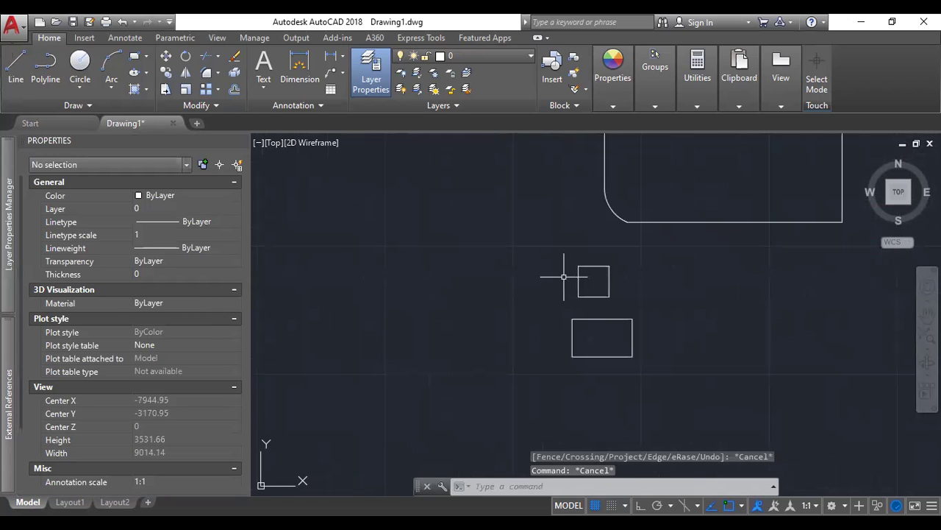
pyautogui.write('C')
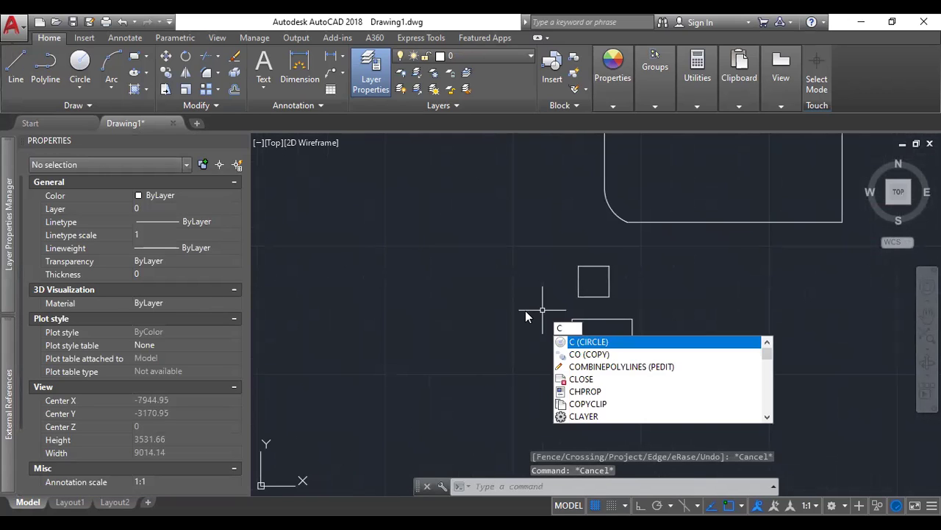
pyautogui.press('Escape')
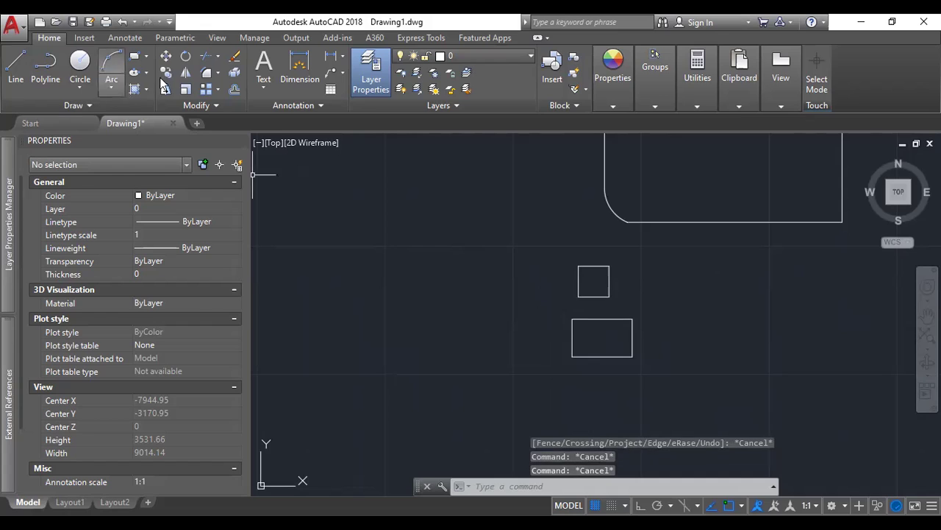
pyautogui.click(145, 73)
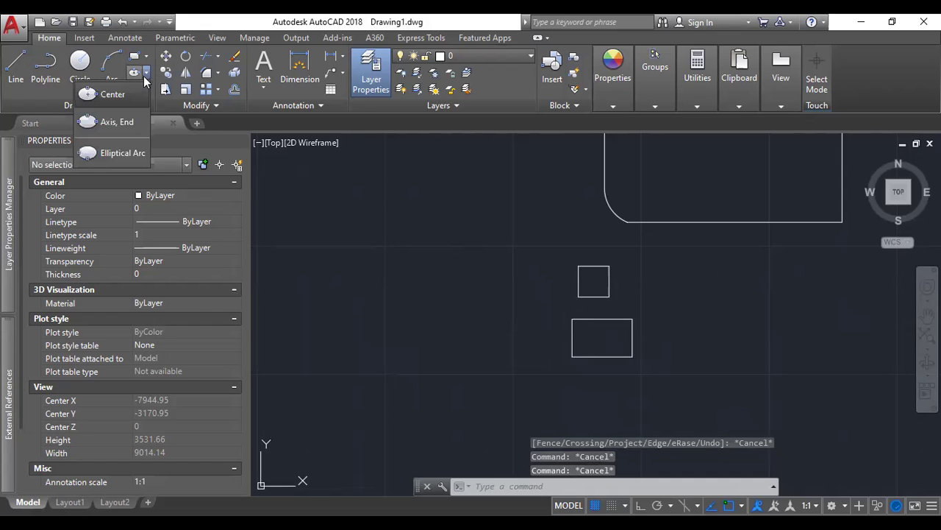
pyautogui.click(145, 73)
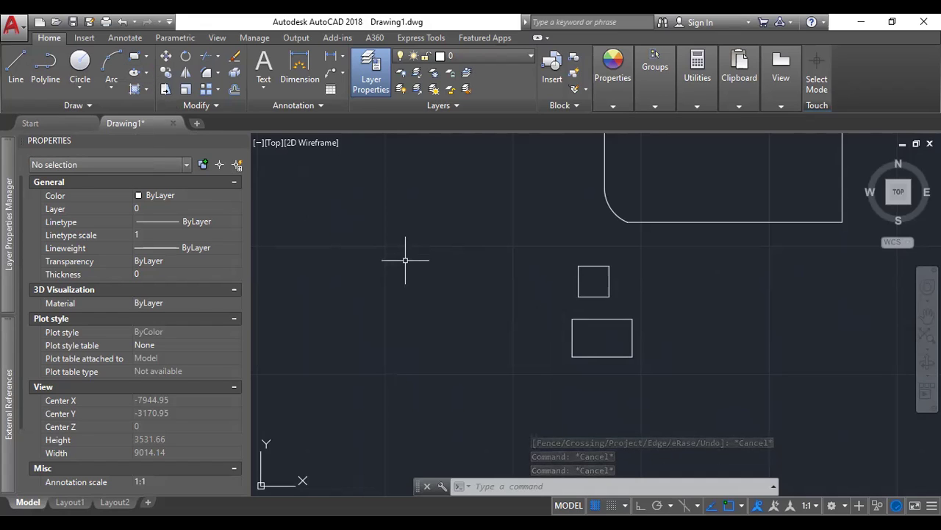
# - Draw a circle with a radius of 100 in the empty area left of the two small rectangles
pyautogui.write('C')
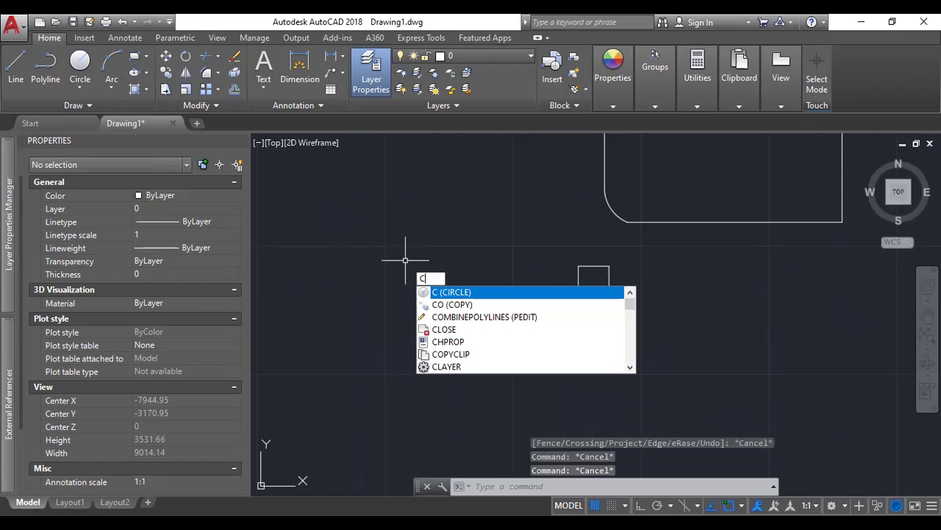
pyautogui.press('Return')
pyautogui.click(378, 233)
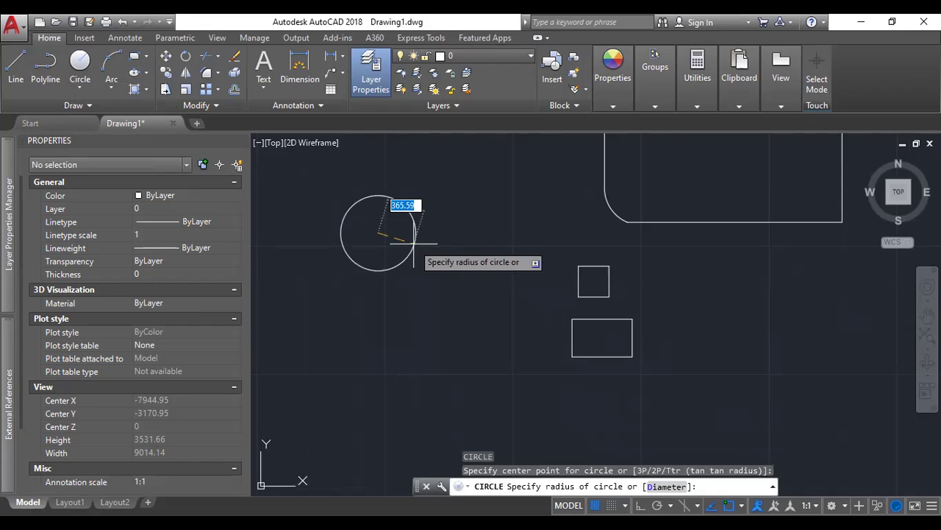
pyautogui.write('100')
pyautogui.press('Return')
pyautogui.scroll(6, 375, 227)
pyautogui.moveTo(382, 258); pyautogui.dragTo(586, 293, button='middle')
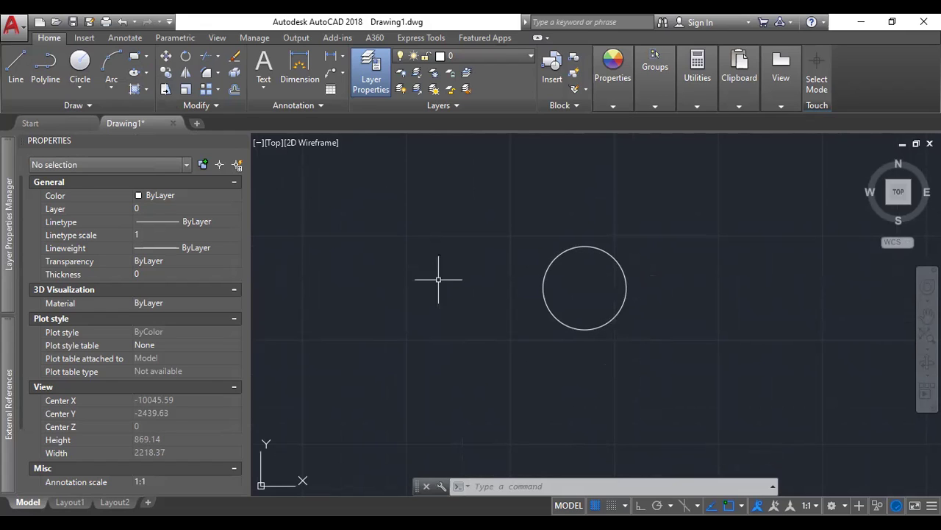
# - Examine the radius 100 circle at different zoom levels
pyautogui.click(641, 287)
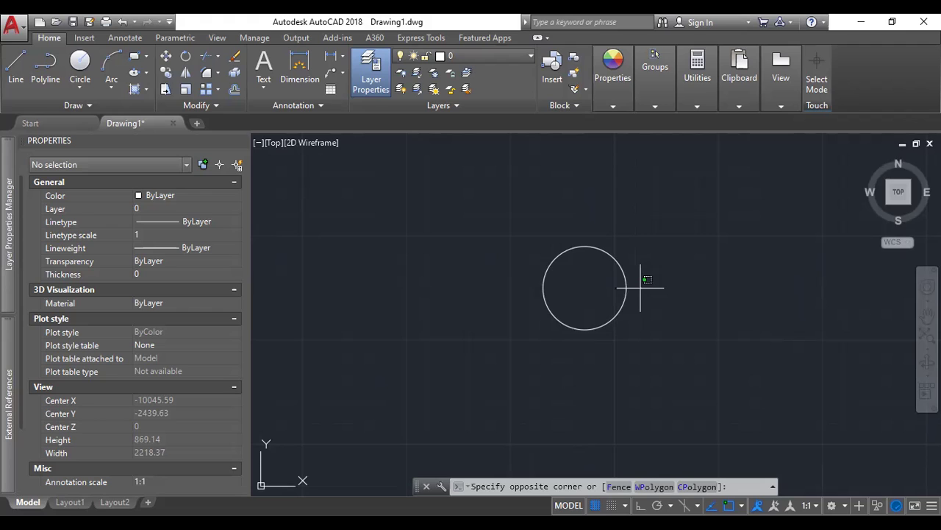
pyautogui.press('Escape')
pyautogui.scroll(-6, 625, 240)
pyautogui.scroll(6, 571, 259)
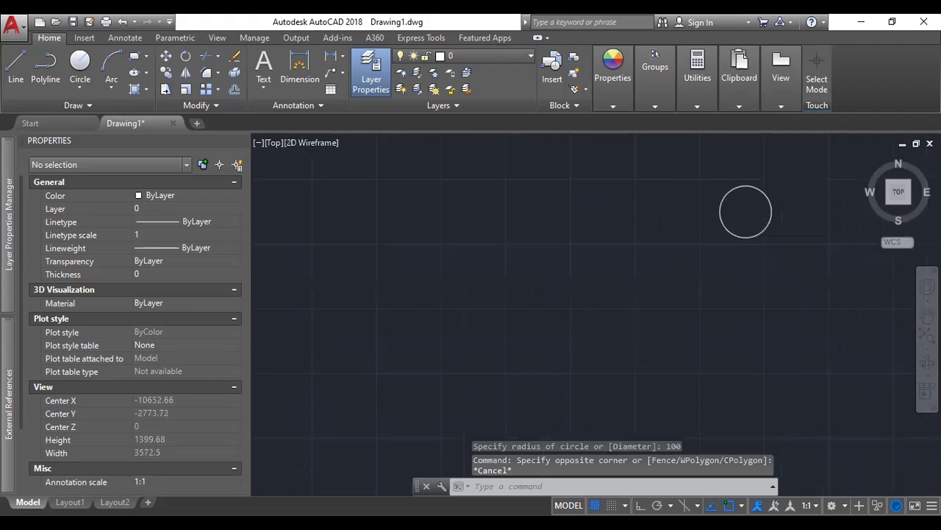
pyautogui.moveTo(818, 211); pyautogui.dragTo(501, 302, button='middle')
pyautogui.scroll(5, 589, 273)
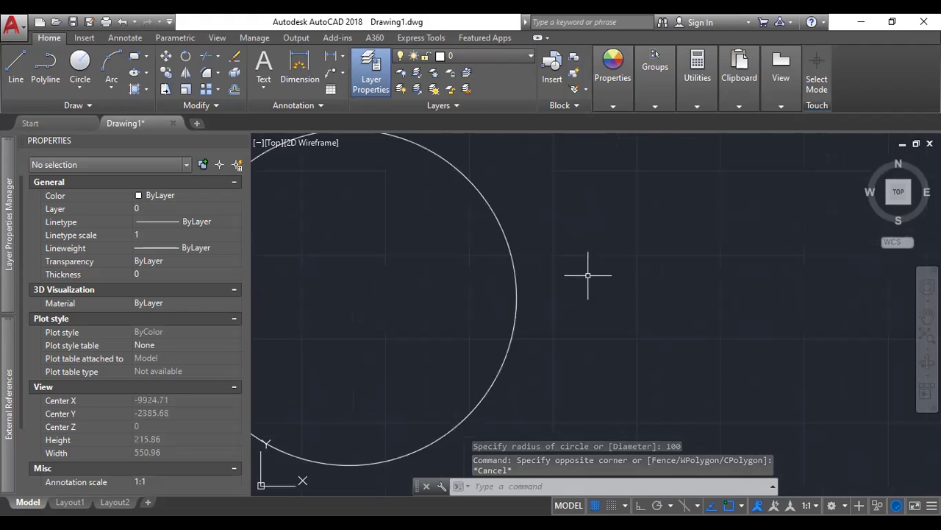
pyautogui.scroll(-9, 608, 319)
pyautogui.moveTo(607, 319); pyautogui.dragTo(692, 326, button='middle')
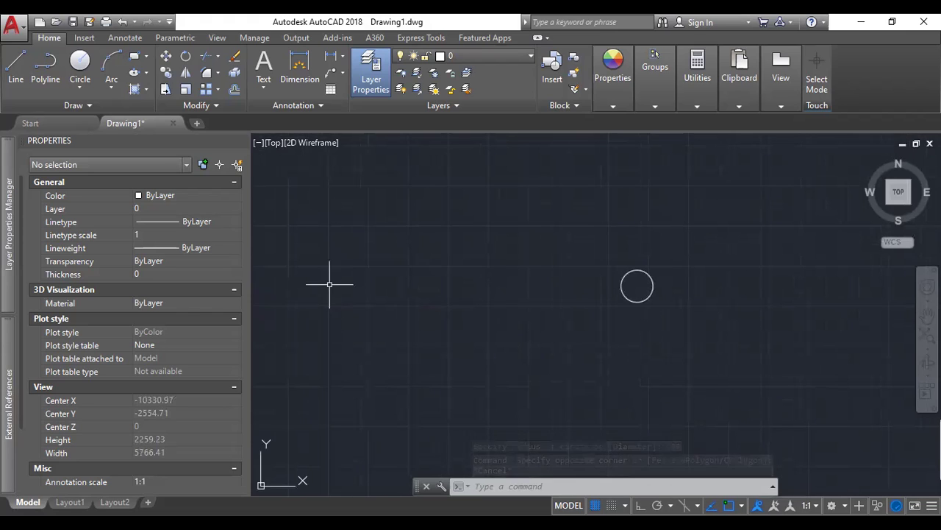
pyautogui.scroll(6, 739, 300)
pyautogui.scroll(-3, 691, 307)
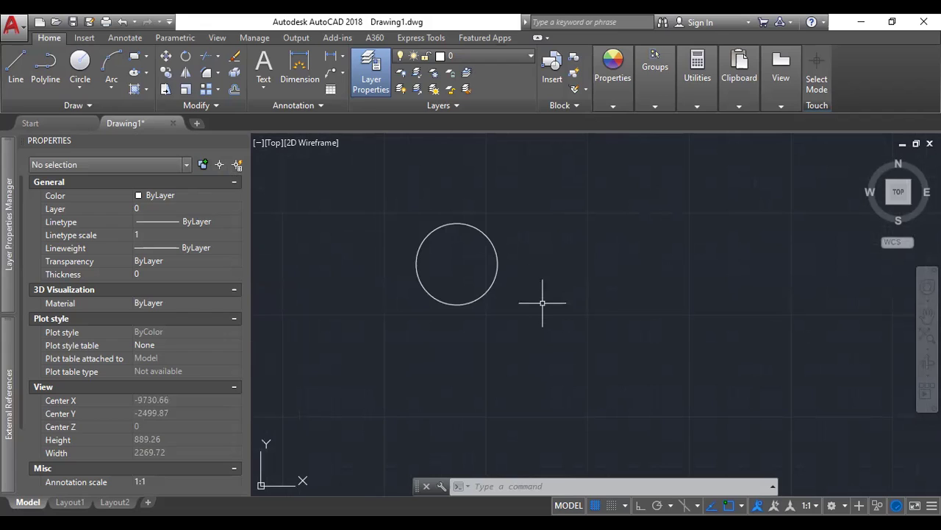
pyautogui.write('Oc')
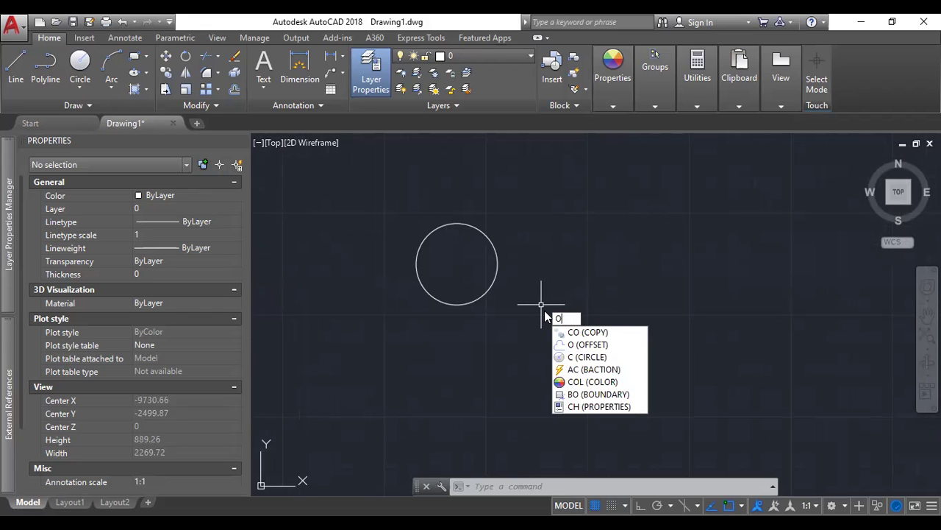
pyautogui.press('BackSpace')
pyautogui.write('v')
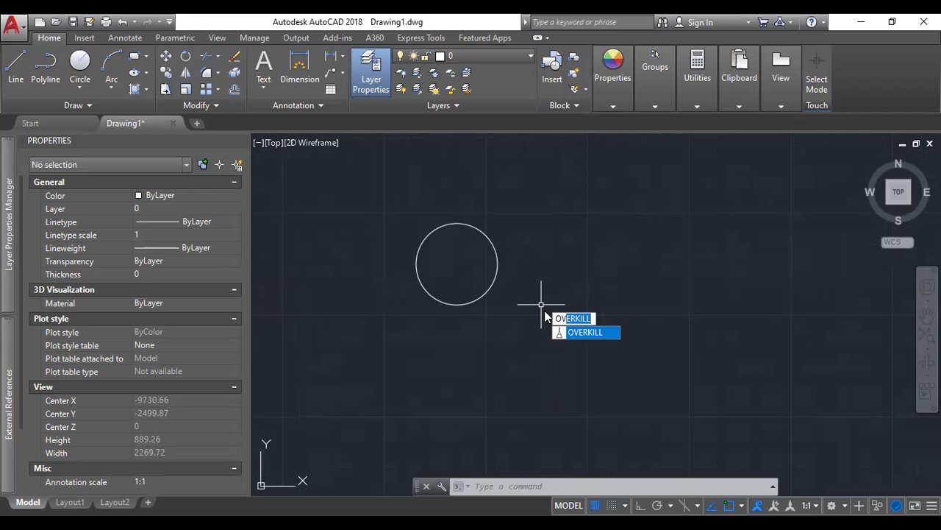
pyautogui.press('Escape')
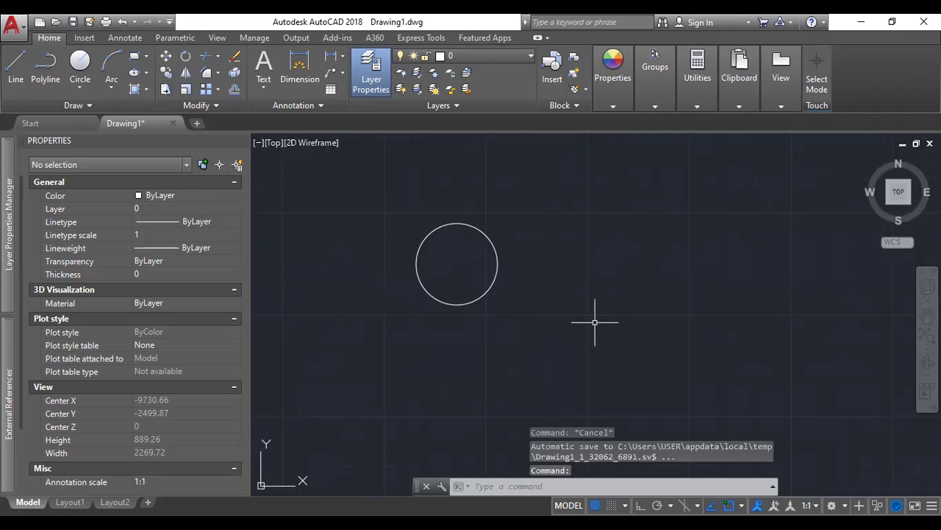
# - Draw a wide horizontal ellipse by its center, overlapping the circle, with a distance to the other axis of about 146
pyautogui.click(147, 74)
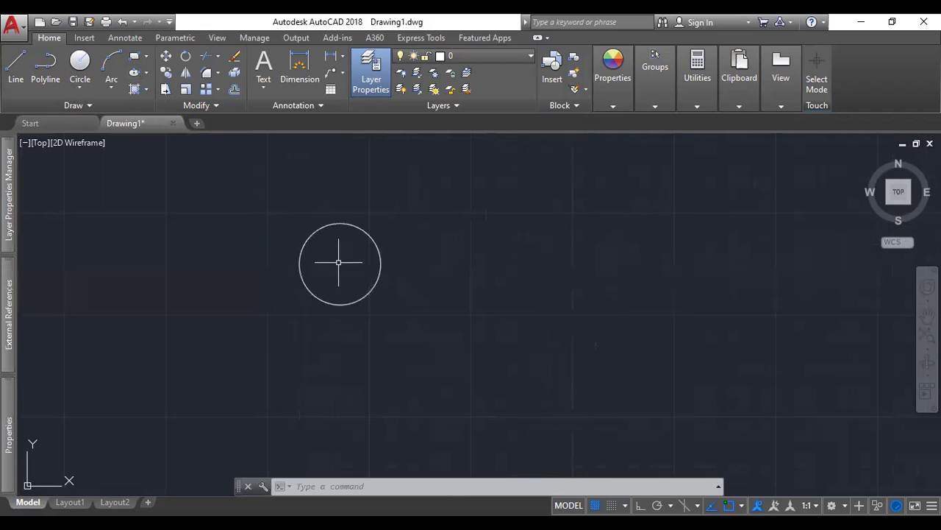
pyautogui.moveTo(381, 273)
pyautogui.click(146, 74)
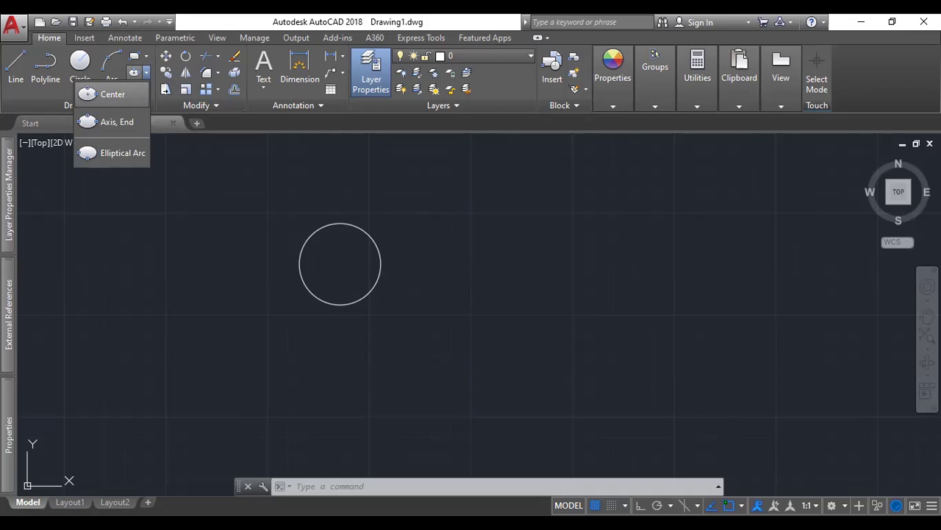
pyautogui.click(113, 94)
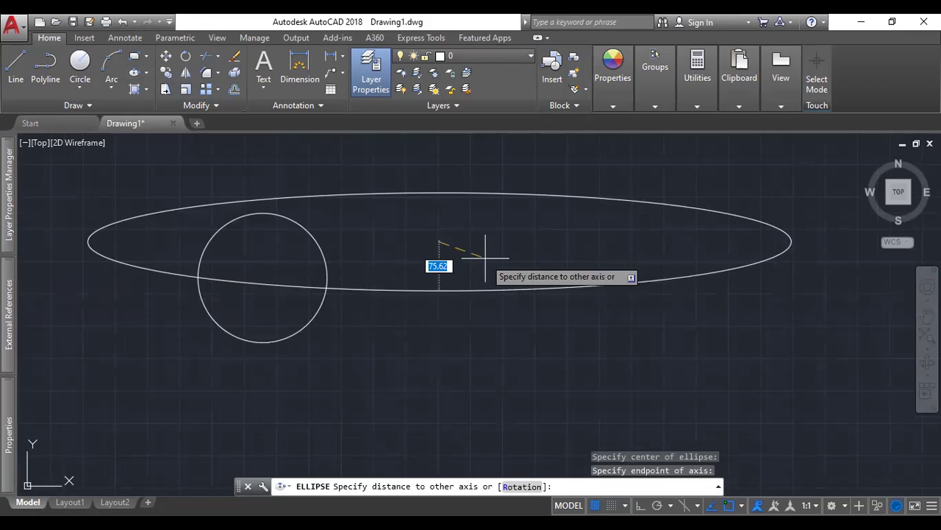
pyautogui.scroll(-2, 537, 231)
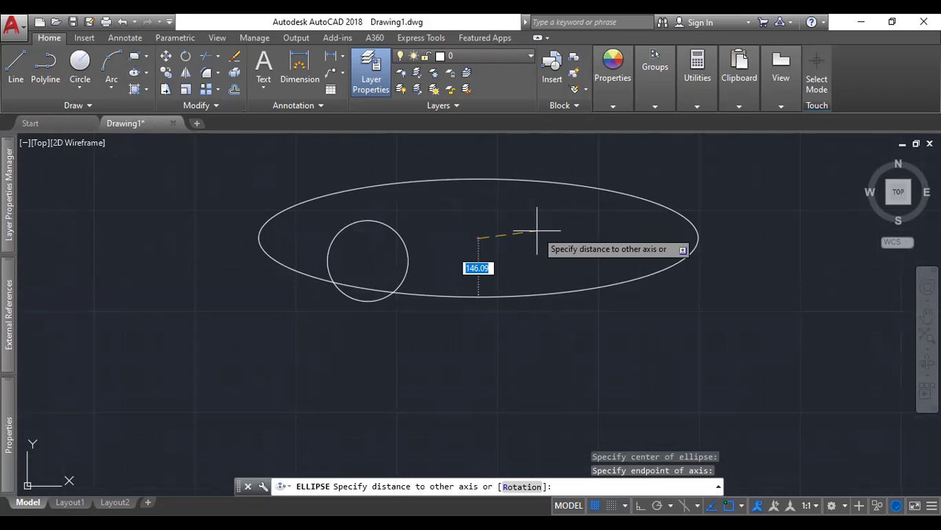
pyautogui.click(537, 232)
pyautogui.scroll(-2, 515, 275)
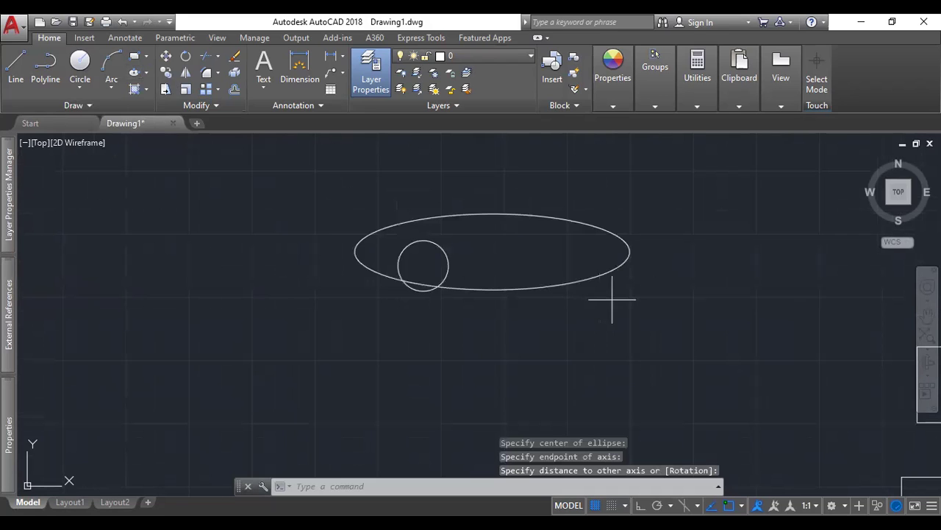
pyautogui.click(612, 299)
pyautogui.press('Escape')
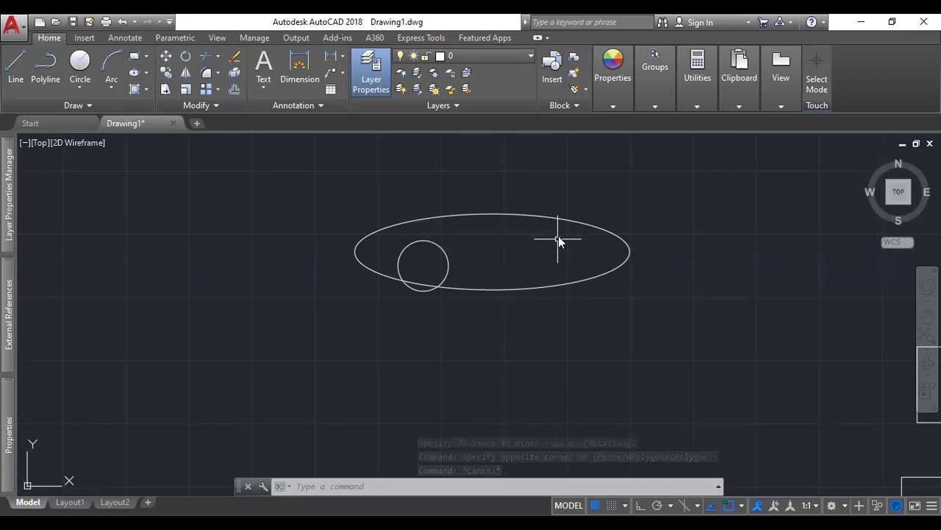
# - Draw a smaller horizontal ellipse up and to the right of the first one, using two axis endpoints and the other axis distance
pyautogui.write('EL')
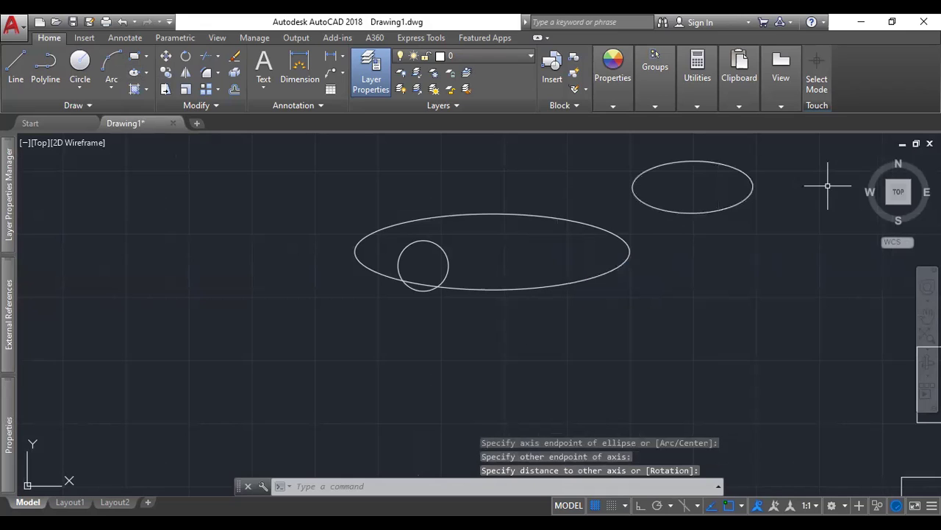
pyautogui.scroll(-4, 722, 245)
pyautogui.moveTo(760, 227)
pyautogui.mouseDown(button='middle')
pyautogui.moveTo(580, 301)
pyautogui.moveTo(555, 298)
pyautogui.mouseUp(button='middle')
pyautogui.scroll(-2, 544, 210)
pyautogui.scroll(3, 570, 301)
pyautogui.scroll(-3, 615, 271)
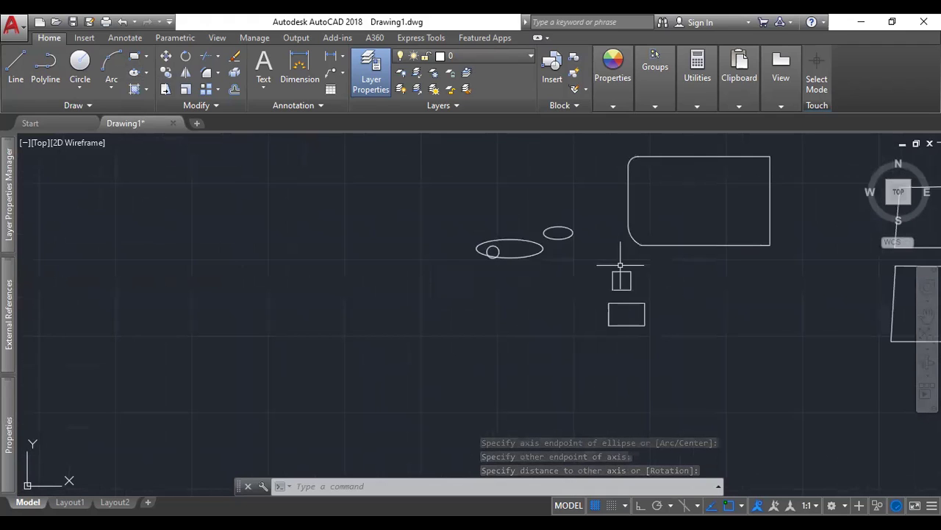
# - Examine the drawn shapes, selecting and deselecting the rounded rectangle's straight edges and inspecting the two quadrilaterals beside it
pyautogui.moveTo(668, 287); pyautogui.dragTo(518, 319, button='middle')
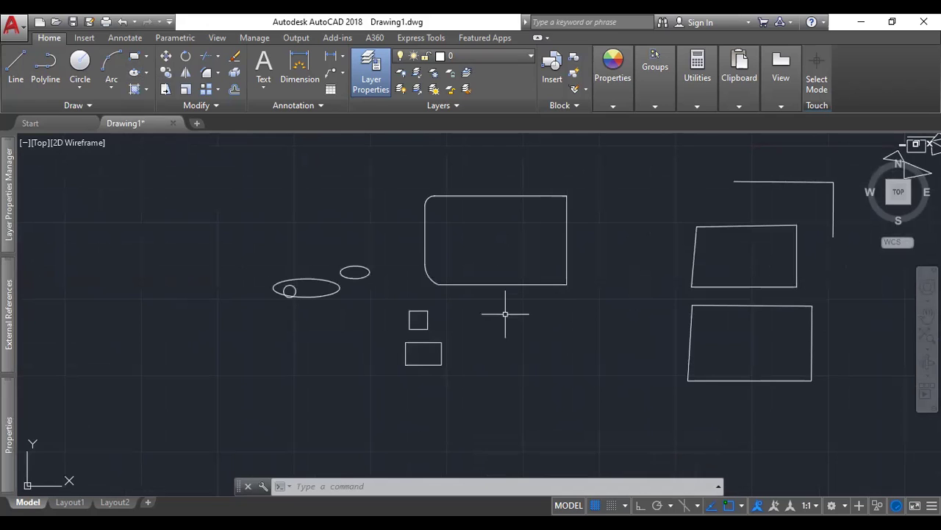
pyautogui.scroll(2, 557, 273)
pyautogui.click(571, 254)
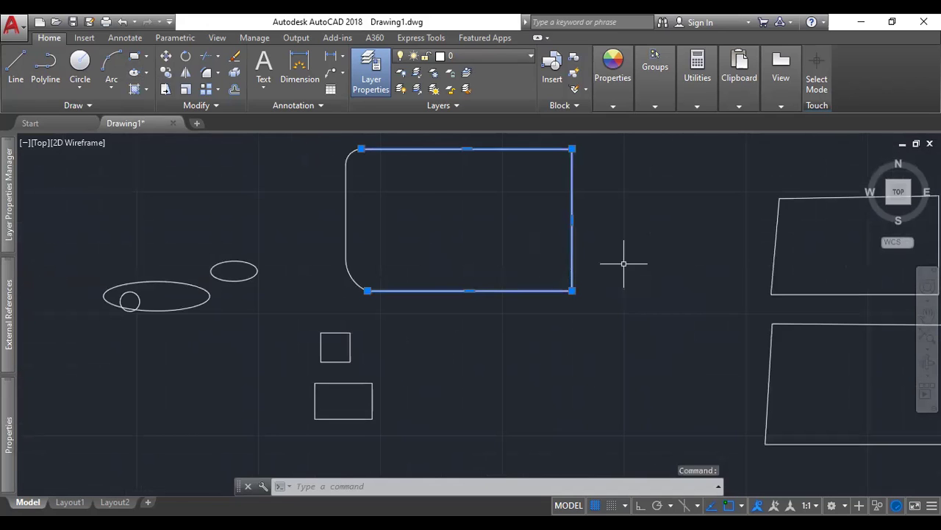
pyautogui.scroll(-4, 620, 262)
pyautogui.scroll(4, 837, 205)
pyautogui.scroll(2, 483, 288)
pyautogui.press('Escape')
pyautogui.moveTo(608, 332); pyautogui.dragTo(654, 225, button='middle')
pyautogui.click(710, 377)
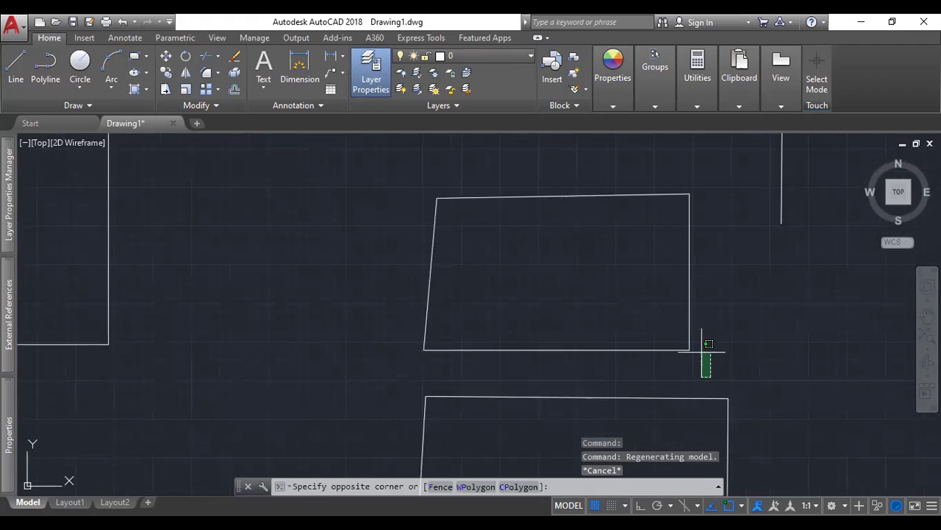
pyautogui.press('Escape')
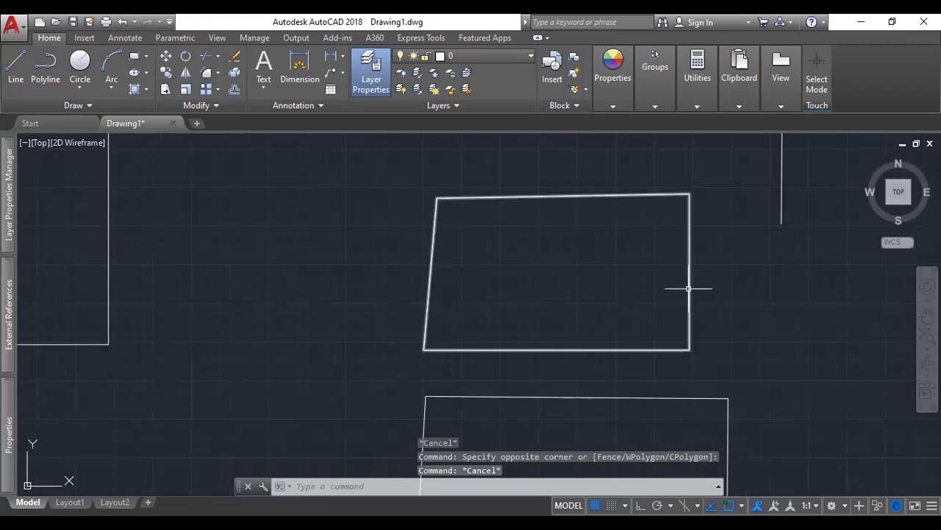
# - Select the three lines of the larger triangle below the small rectangle near the origin and group them
pyautogui.click(689, 287)
pyautogui.scroll(-6, 632, 243)
pyautogui.moveTo(674, 238); pyautogui.dragTo(643, 349, button='middle')
pyautogui.scroll(8, 598, 337)
pyautogui.scroll(-6, 675, 242)
pyautogui.moveTo(721, 251); pyautogui.dragTo(618, 340, button='middle')
pyautogui.scroll(10, 622, 327)
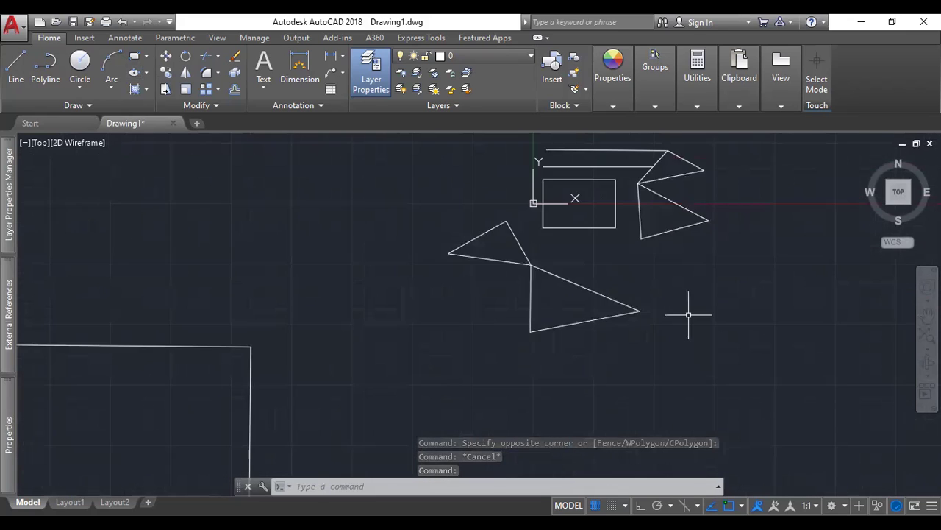
pyautogui.press('Escape')
pyautogui.click(647, 342)
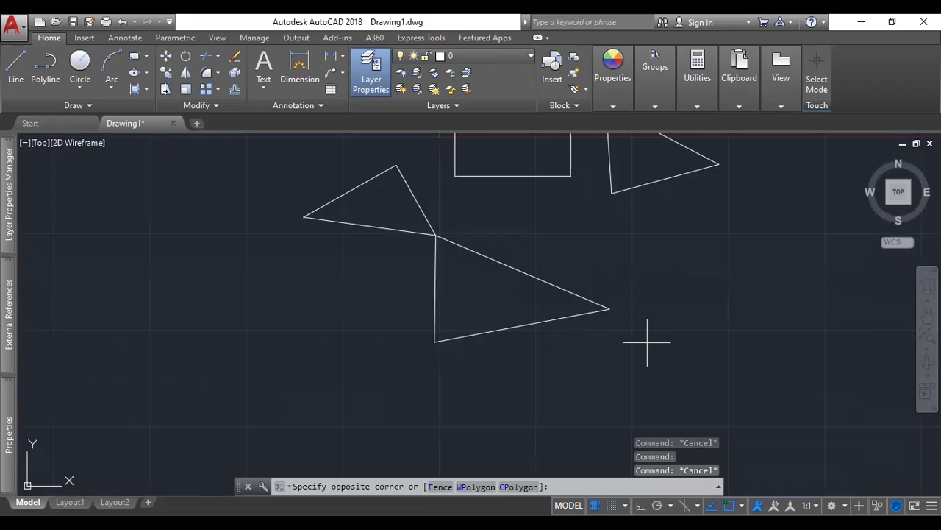
pyautogui.click(465, 302)
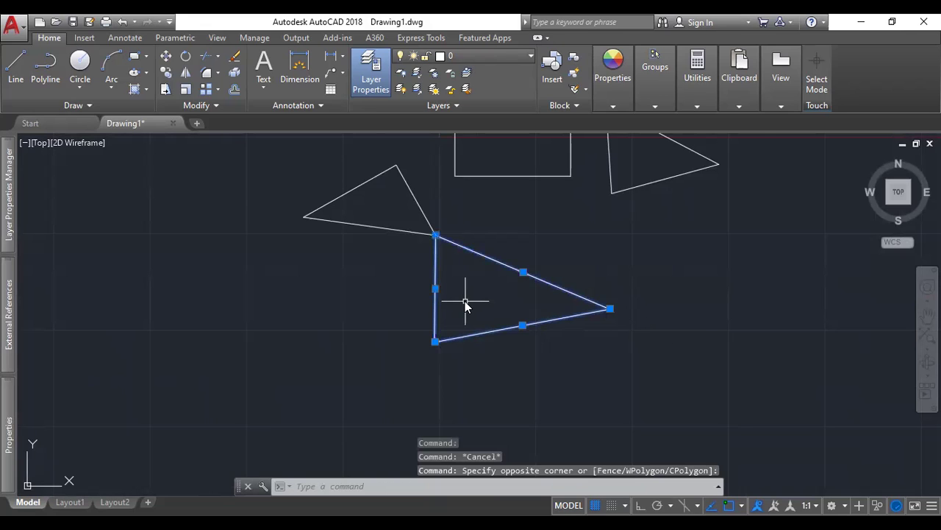
pyautogui.write('G')
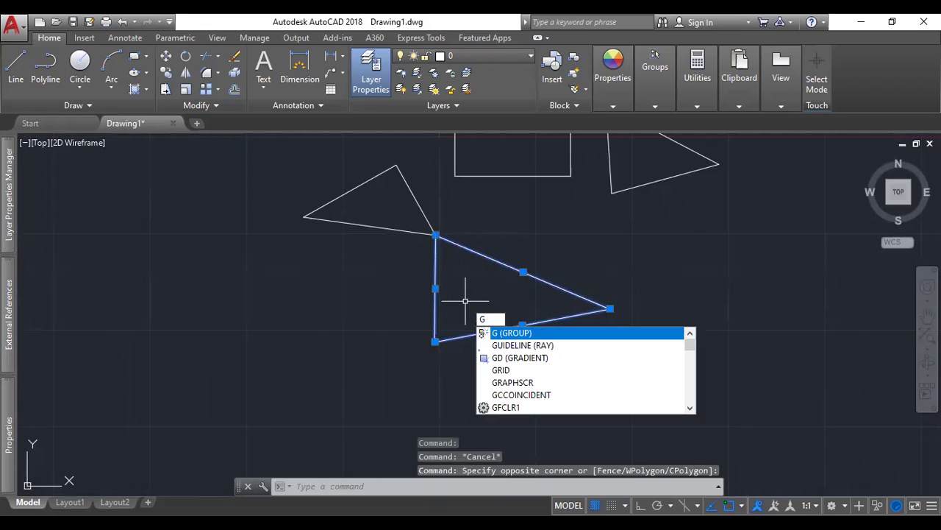
pyautogui.press('Return')
# - Move the grouped triangle by its center grip down and to the right, clear of the smaller triangle
pyautogui.click(587, 315)
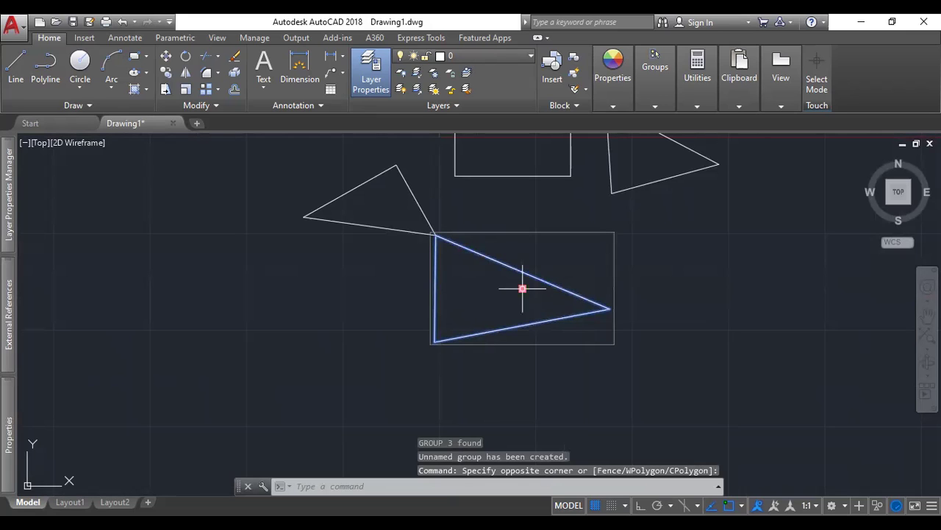
pyautogui.click(522, 289)
pyautogui.press('Escape')
pyautogui.scroll(-5, 625, 286)
pyautogui.click(648, 322)
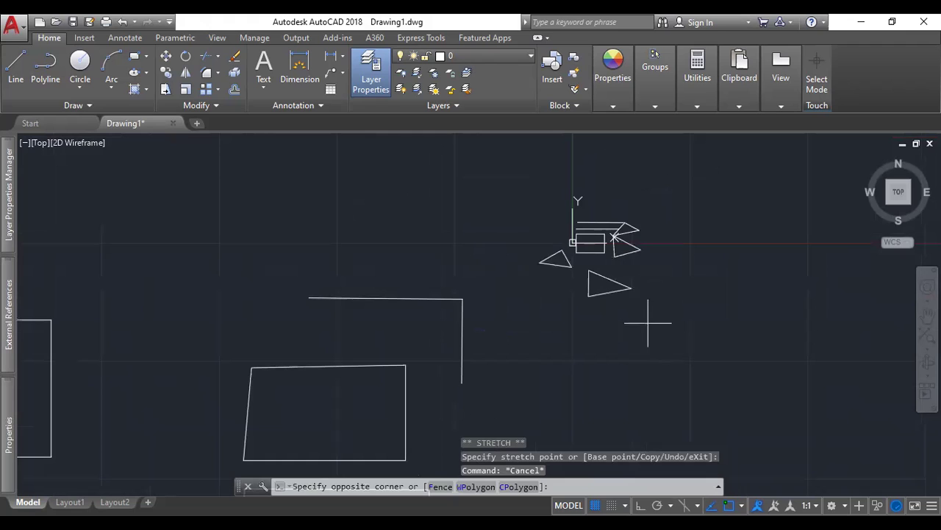
pyautogui.click(609, 289)
pyautogui.scroll(5, 614, 293)
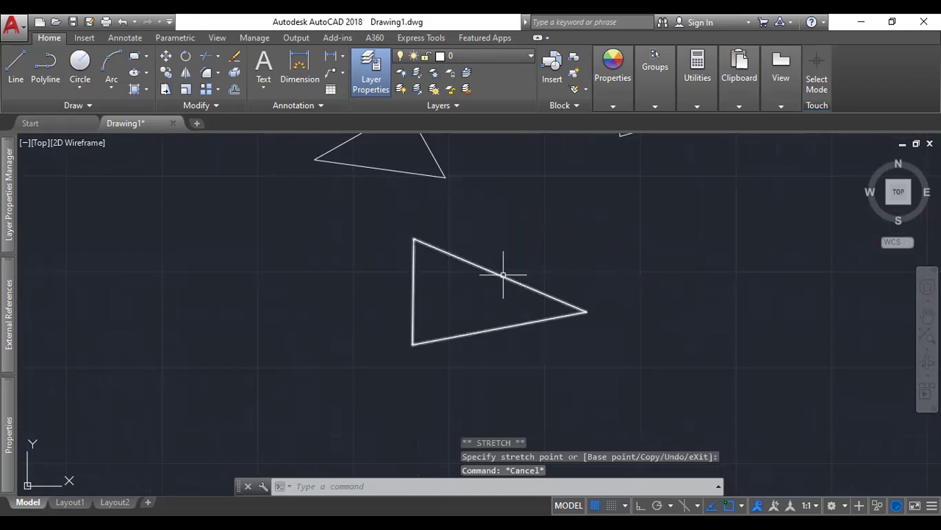
# - Turn on Ortho mode and move the grouped triangle horizontally to the right by its center grip
pyautogui.click(503, 275)
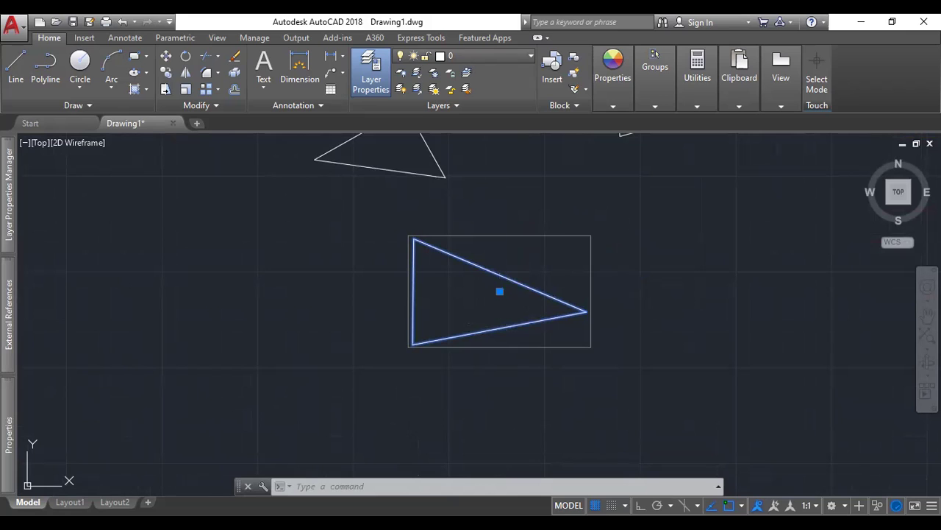
pyautogui.click(499, 291)
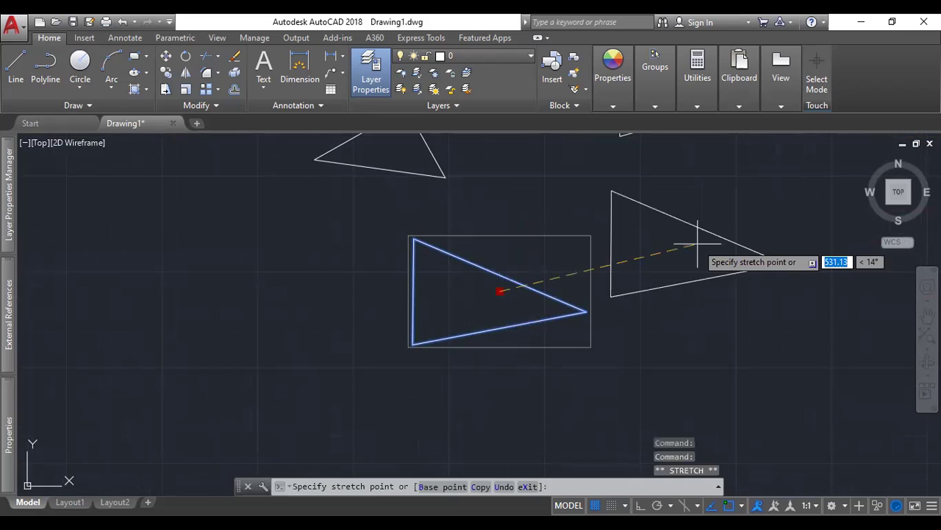
pyautogui.press('F8')
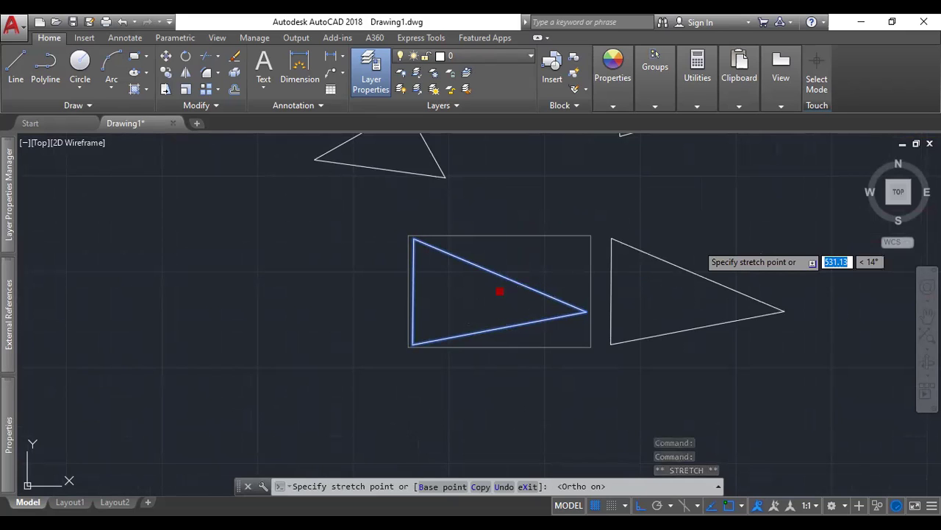
pyautogui.click(805, 292)
pyautogui.moveTo(803, 309); pyautogui.dragTo(523, 320, button='middle')
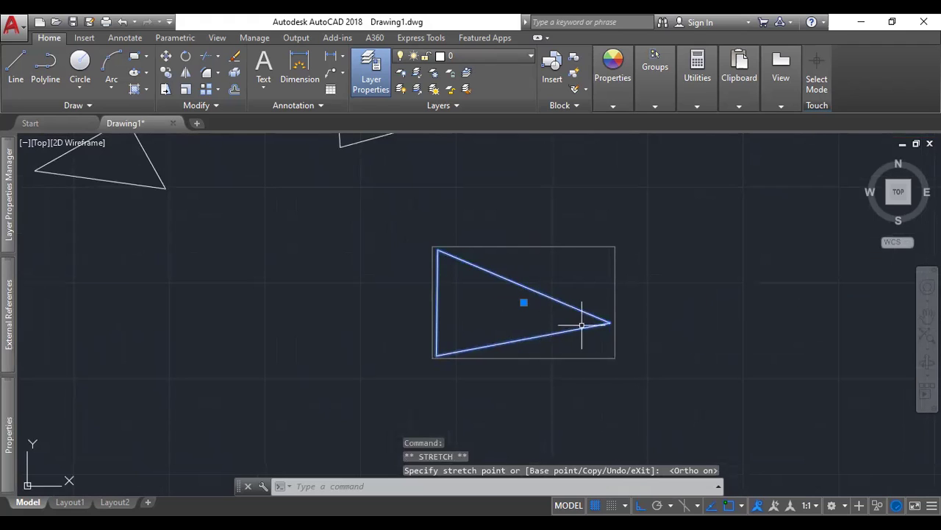
# - Move the grouped triangle about 633 horizontally to the left by its center grip and deselect it
pyautogui.click(523, 301)
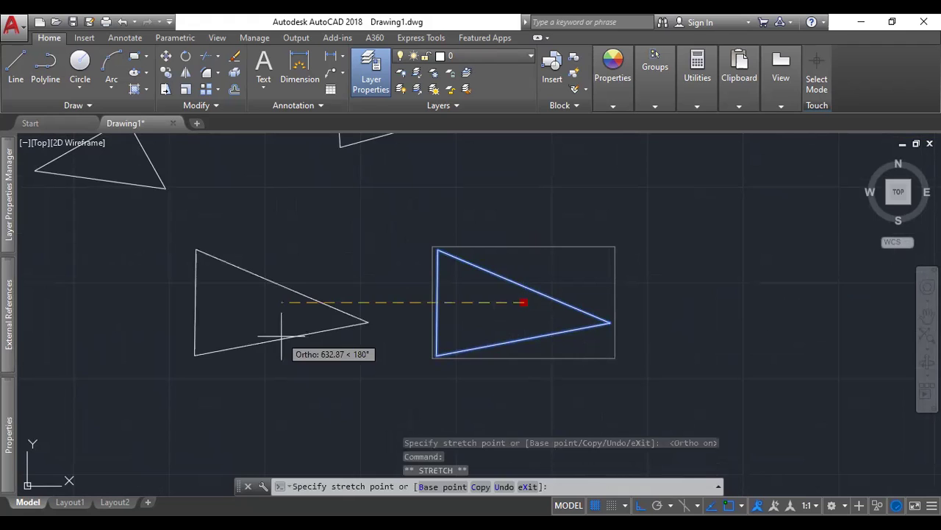
pyautogui.click(281, 337)
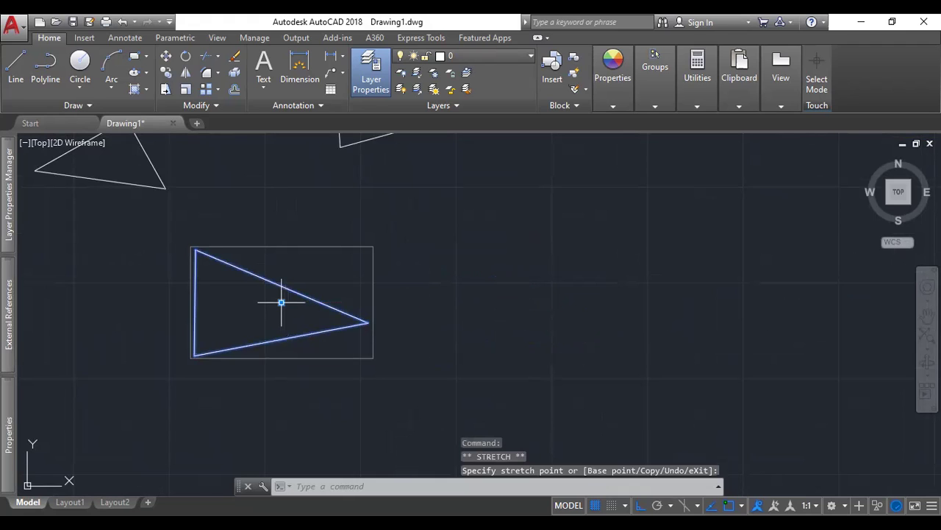
pyautogui.scroll(-5, 281, 302)
pyautogui.press('Escape')
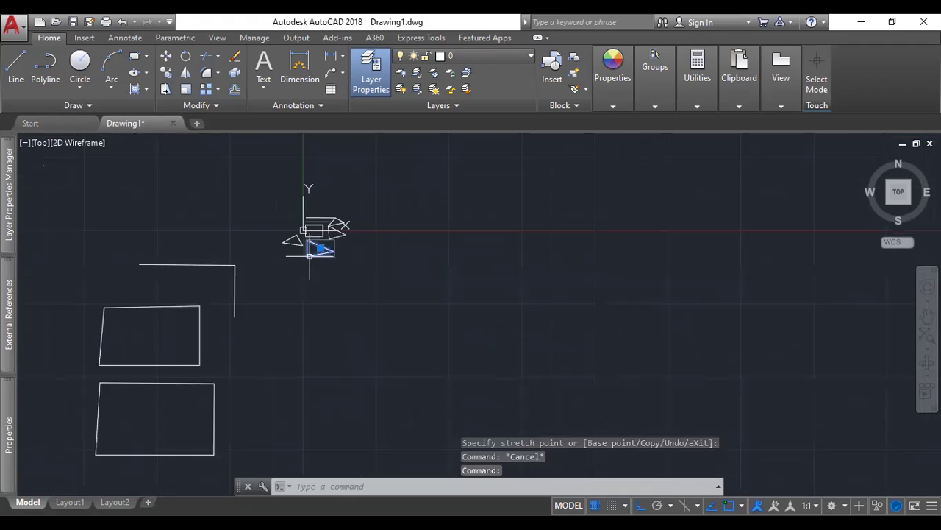
pyautogui.scroll(8, 307, 259)
pyautogui.scroll(-5, 307, 259)
pyautogui.scroll(7, 342, 276)
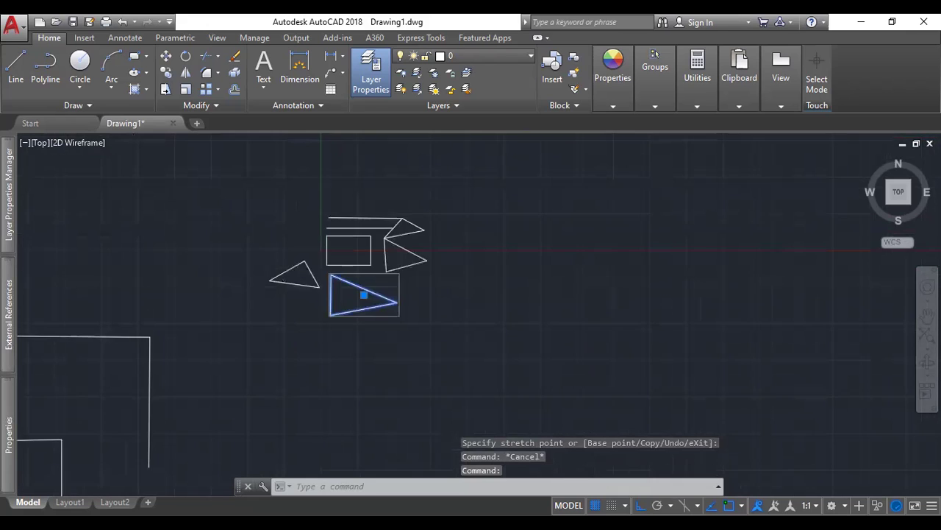
pyautogui.press('Escape')
# - Try stretching the right edge of the smaller triangle by its lower endpoint grip
pyautogui.click(253, 277)
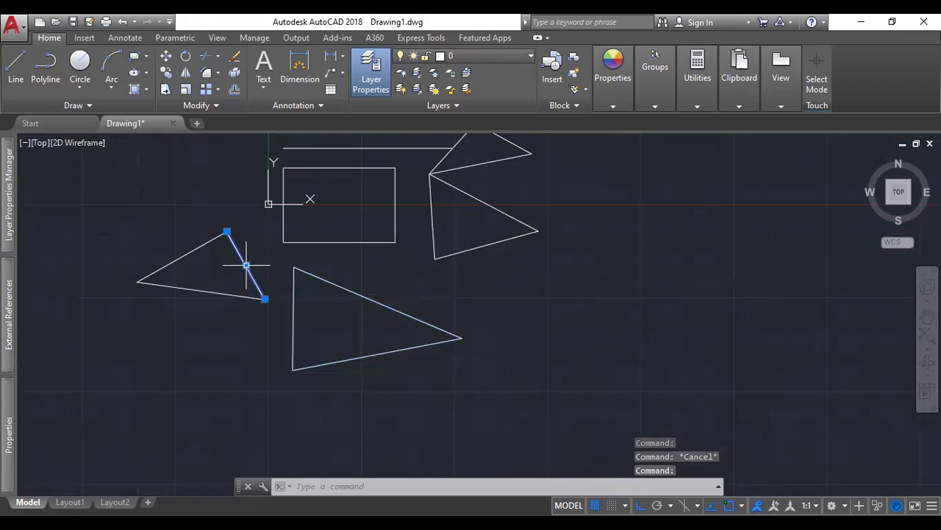
pyautogui.scroll(6, 223, 249)
pyautogui.scroll(-6, 226, 244)
pyautogui.click(281, 289)
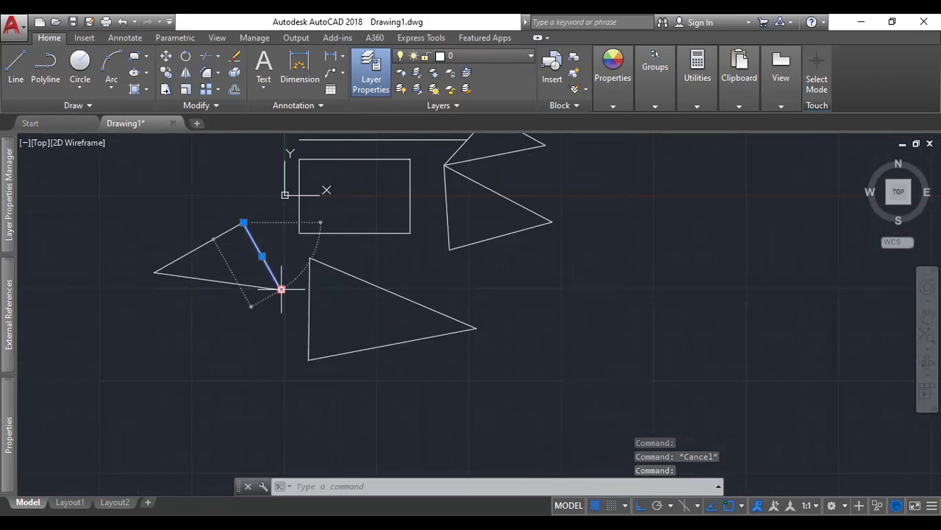
pyautogui.scroll(2, 356, 219)
pyautogui.press('Escape')
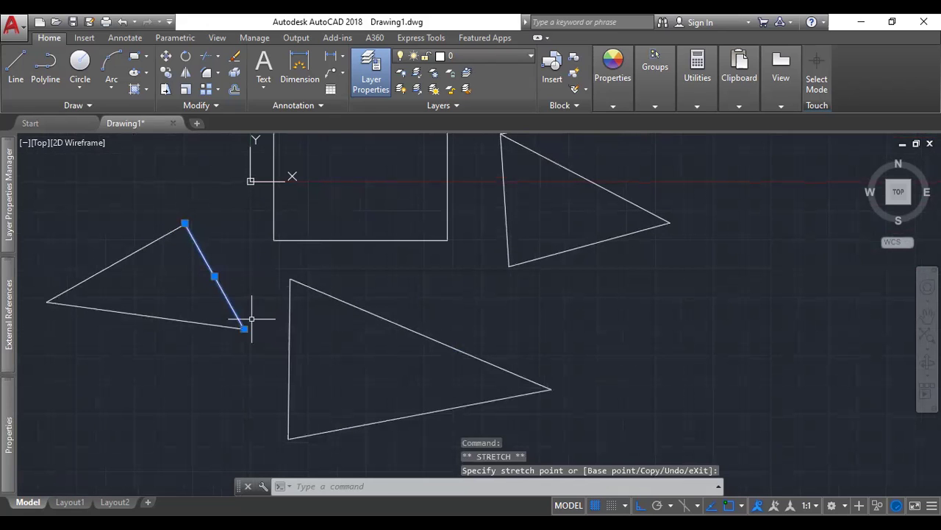
pyautogui.moveTo(321, 322); pyautogui.dragTo(417, 331, button='middle')
pyautogui.press('Escape')
pyautogui.press('Escape')
pyautogui.scroll(5, 342, 341)
pyautogui.scroll(-8, 375, 324)
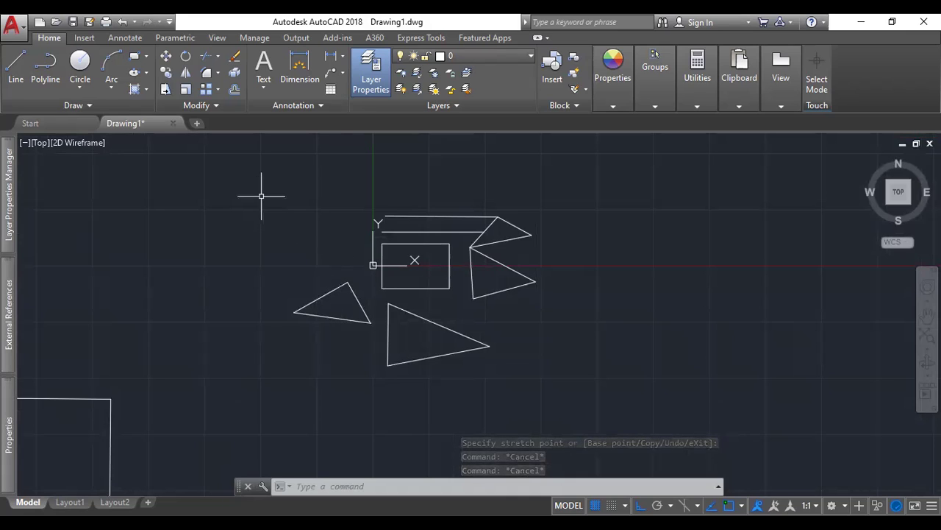
# - Stretch the upper endpoint of the smaller triangle's right edge to meet the end of the adjoining upper edge
pyautogui.scroll(2, 367, 354)
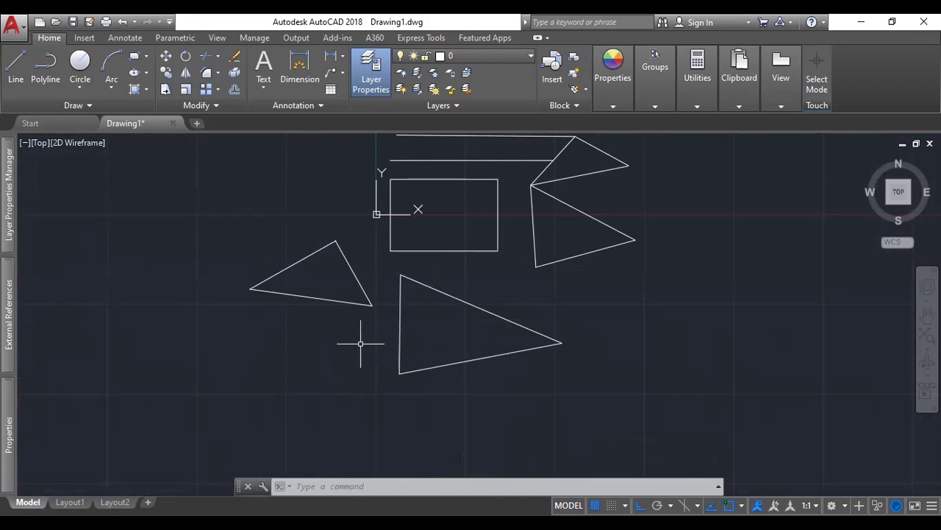
pyautogui.scroll(3, 348, 287)
pyautogui.scroll(2, 302, 176)
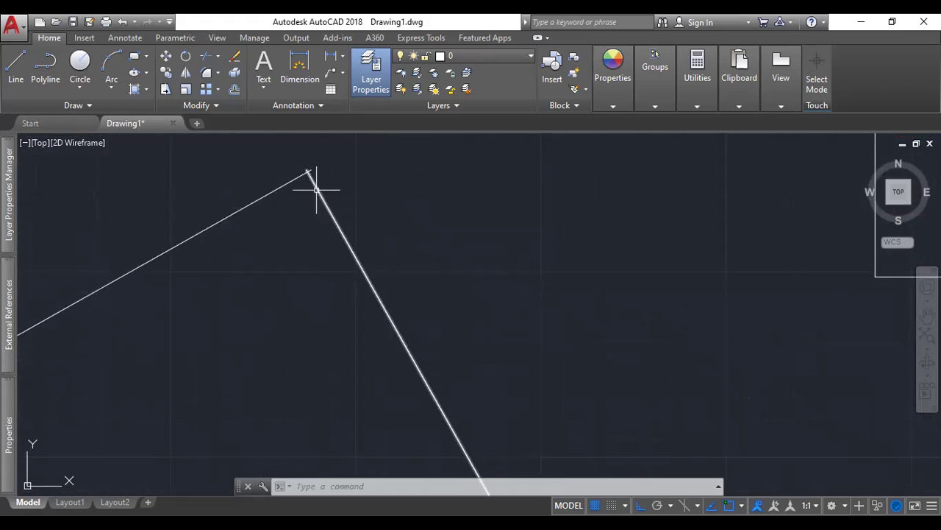
pyautogui.click(316, 186)
pyautogui.scroll(3, 309, 168)
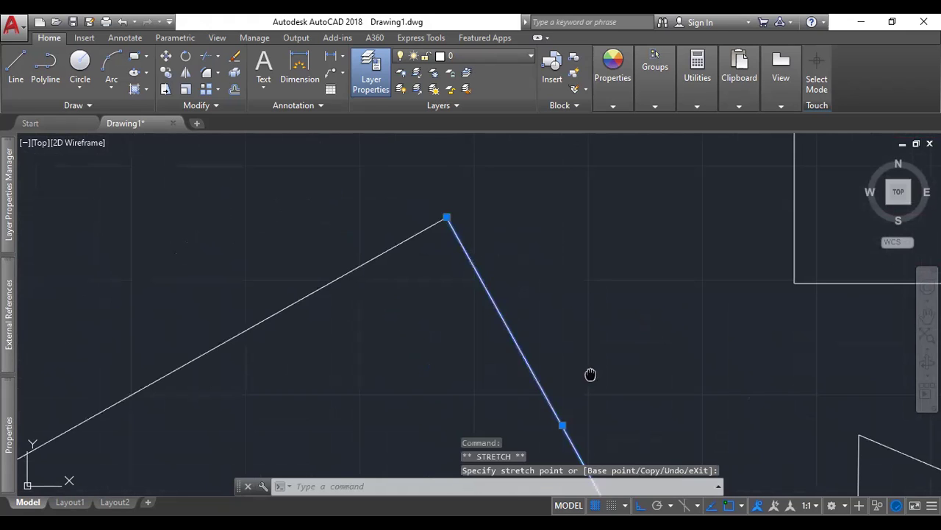
pyautogui.moveTo(591, 374); pyautogui.dragTo(508, 194, button='middle')
pyautogui.scroll(-2, 508, 196)
pyautogui.moveTo(432, 247)
pyautogui.mouseDown(button='middle')
pyautogui.moveTo(442, 286)
pyautogui.moveTo(432, 269)
pyautogui.mouseUp(button='middle')
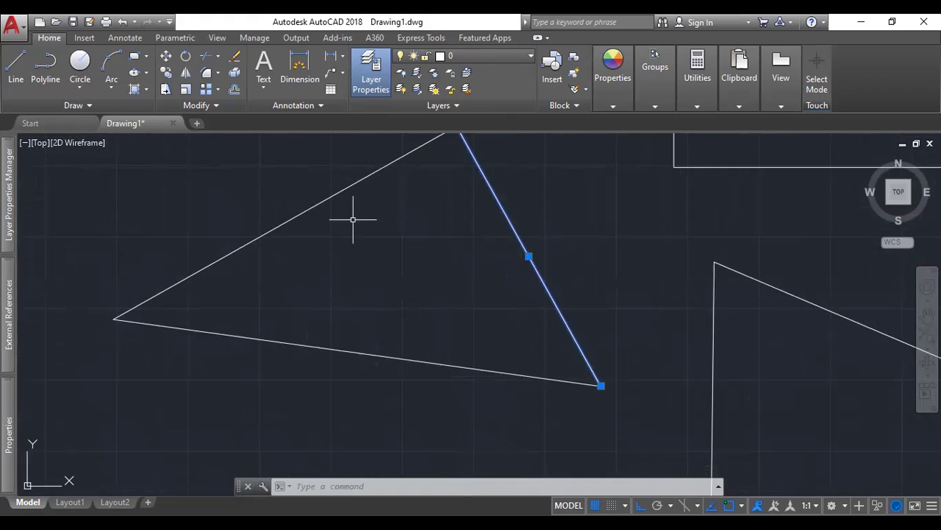
# - Stretch the lower endpoint of the smaller triangle's right edge onto the bottom edge's endpoint and deselect it
pyautogui.scroll(2, 598, 389)
pyautogui.scroll(3, 611, 368)
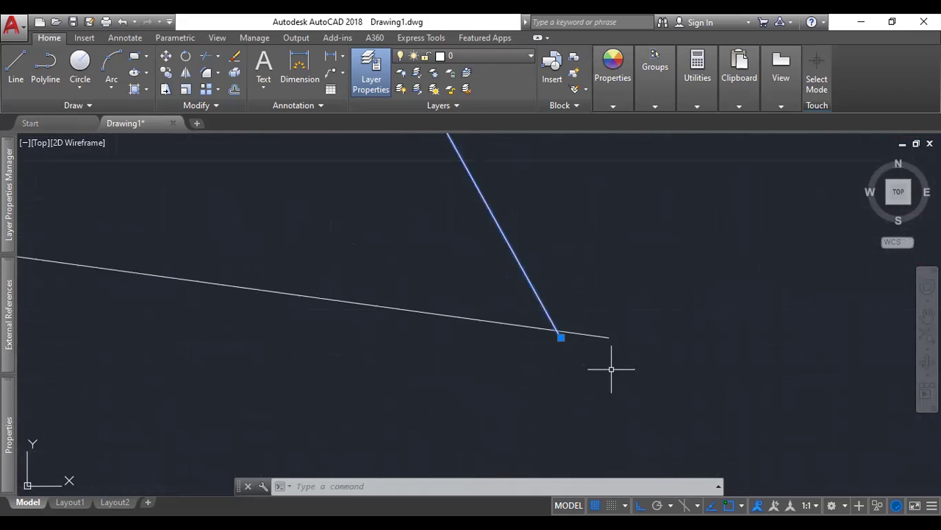
pyautogui.click(561, 338)
pyautogui.click(609, 337)
pyautogui.moveTo(608, 384); pyautogui.dragTo(731, 433, button='middle')
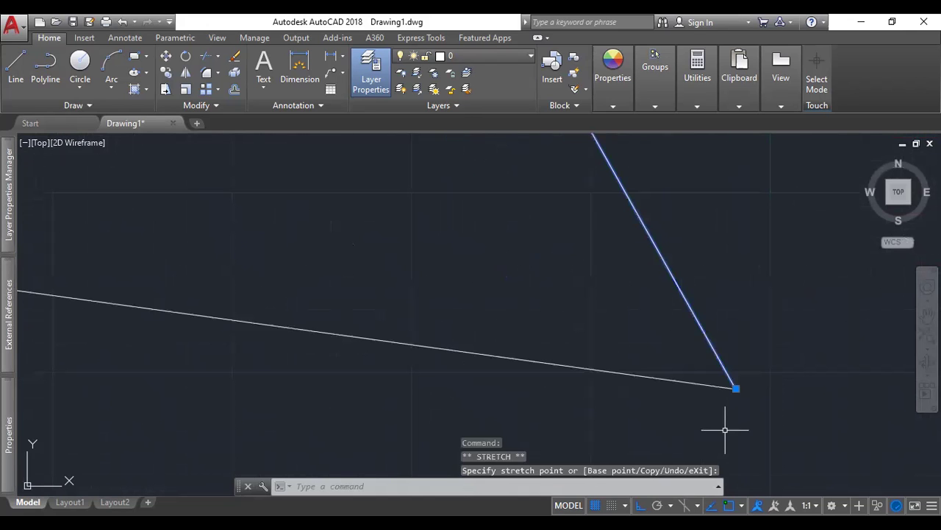
pyautogui.press('Escape')
pyautogui.press('Escape')
# - Add a horizontal linear dimension below the smaller triangle, measured from its left corner
pyautogui.scroll(-3, 662, 367)
pyautogui.moveTo(655, 350); pyautogui.dragTo(467, 255, button='middle')
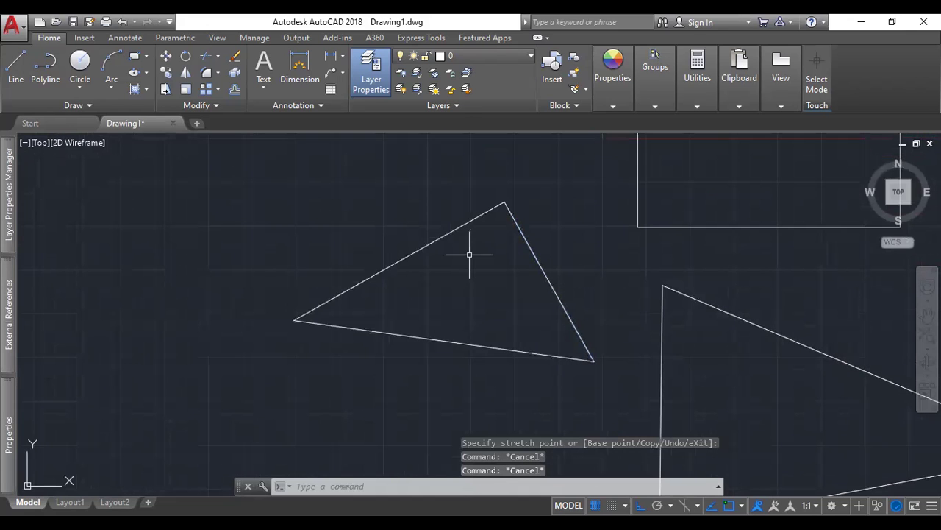
pyautogui.click(304, 86)
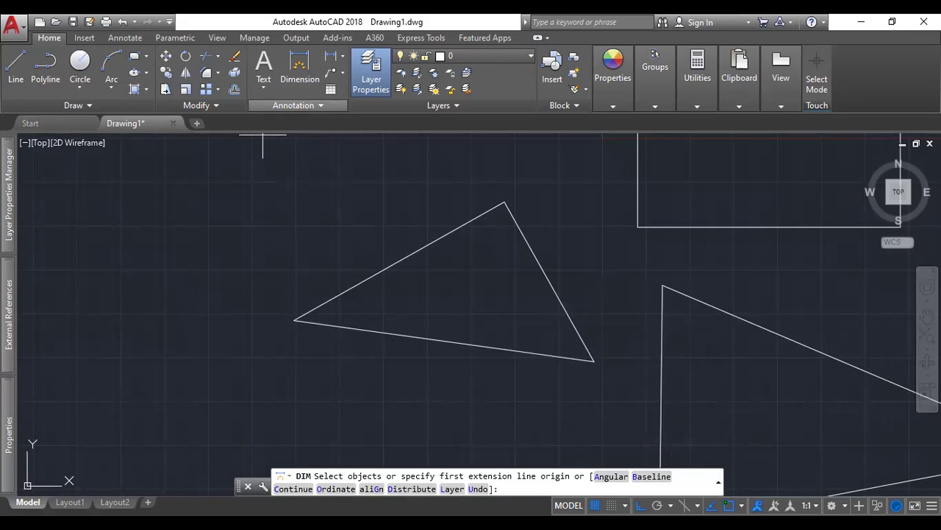
pyautogui.press('Escape')
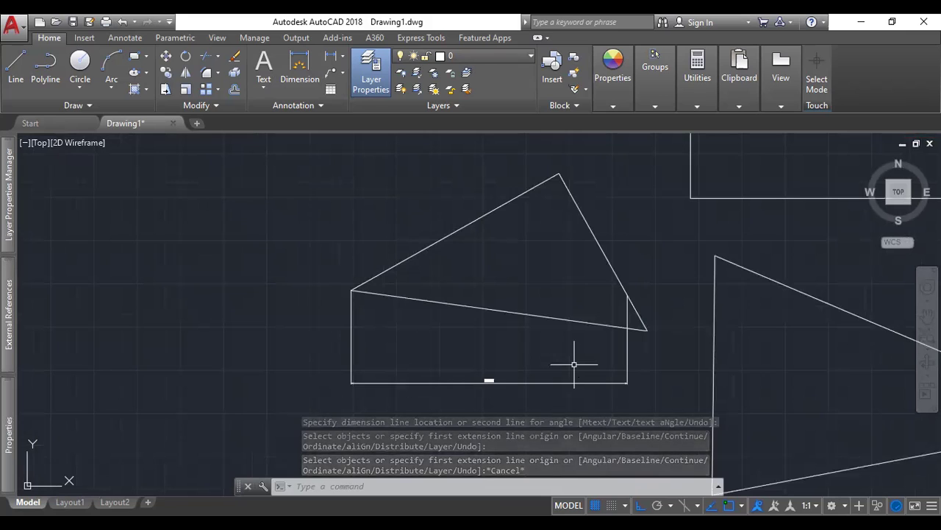
# - Modify the ISO-25 dimension style by increasing its text height
pyautogui.write('D')
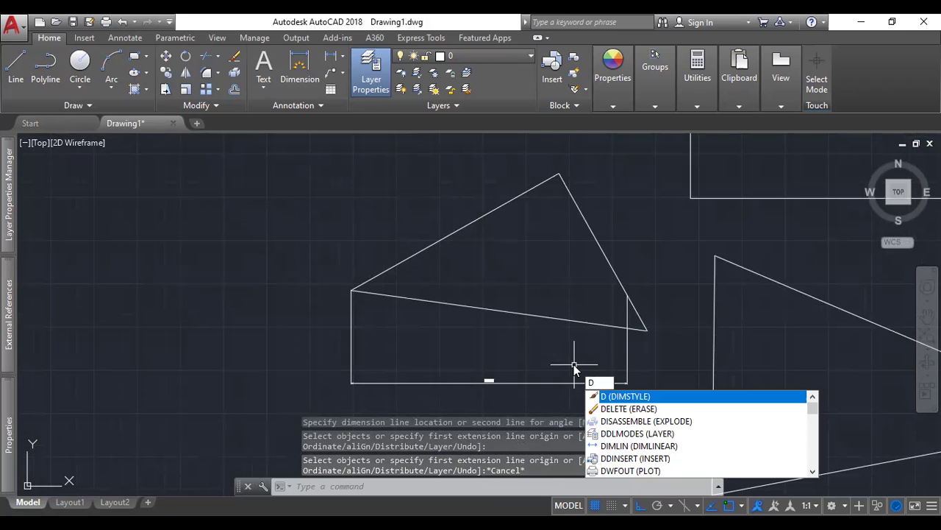
pyautogui.press('Return')
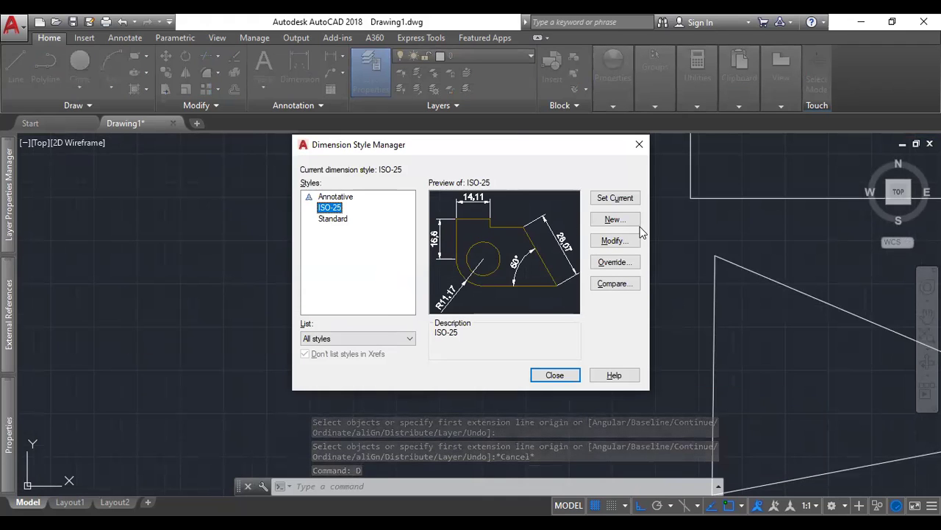
pyautogui.click(616, 243)
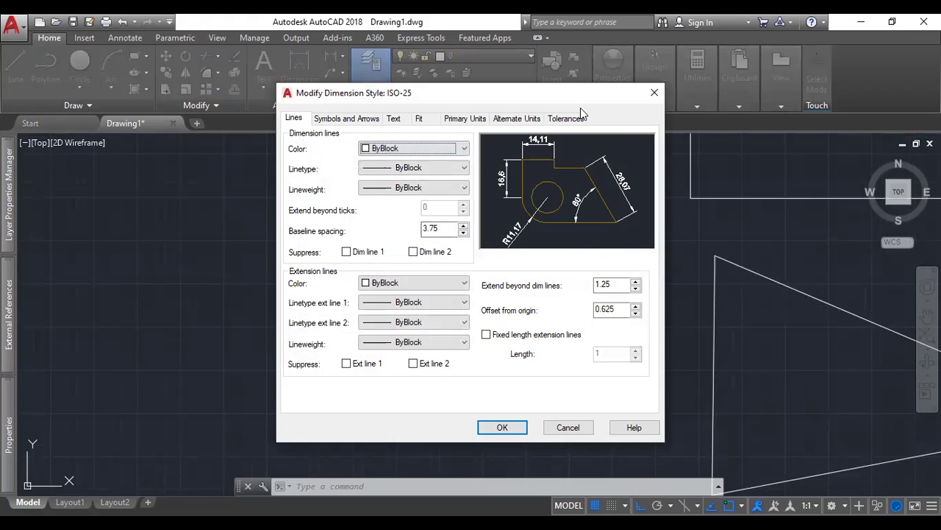
pyautogui.moveTo(570, 101); pyautogui.dragTo(214, 117)
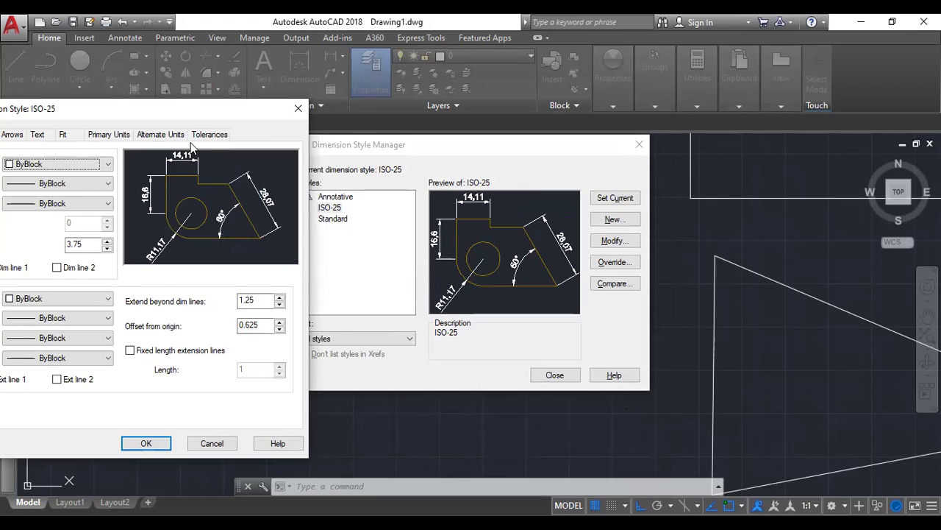
pyautogui.moveTo(210, 115); pyautogui.dragTo(515, 100)
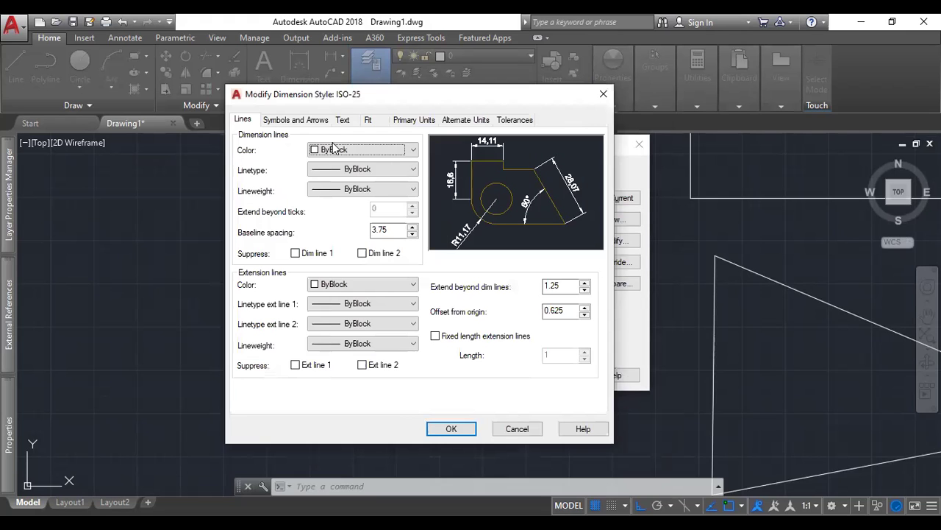
pyautogui.click(342, 120)
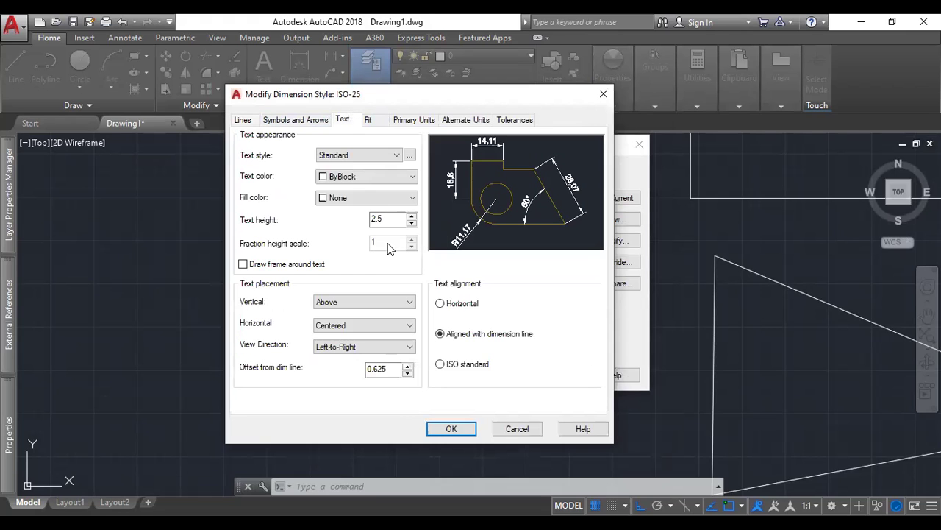
pyautogui.click(411, 216)
pyautogui.moveTo(412, 216); pyautogui.dragTo(413, 220)
# - Set the ISO-25 style's arrow size to 7.5, accept the modifications and make the style current
pyautogui.click(307, 120)
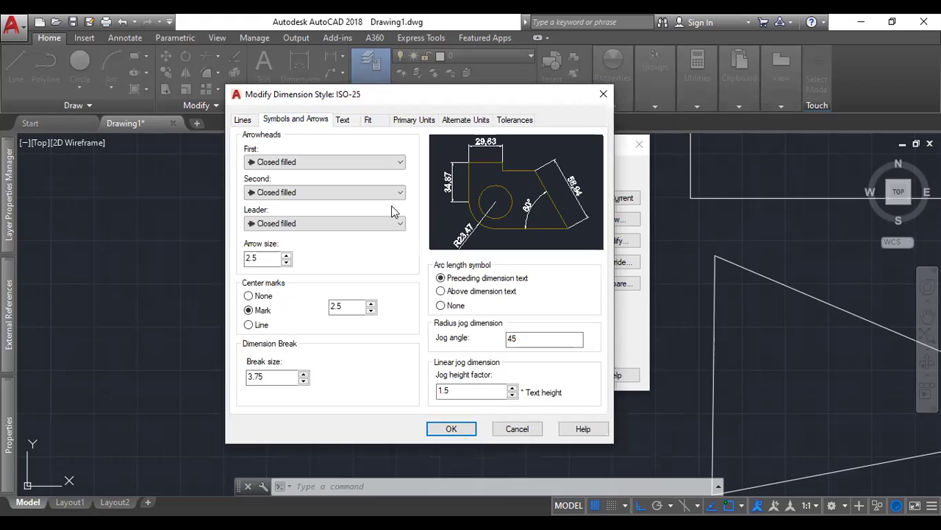
pyautogui.click(286, 255)
pyautogui.moveTo(286, 255); pyautogui.dragTo(286, 256)
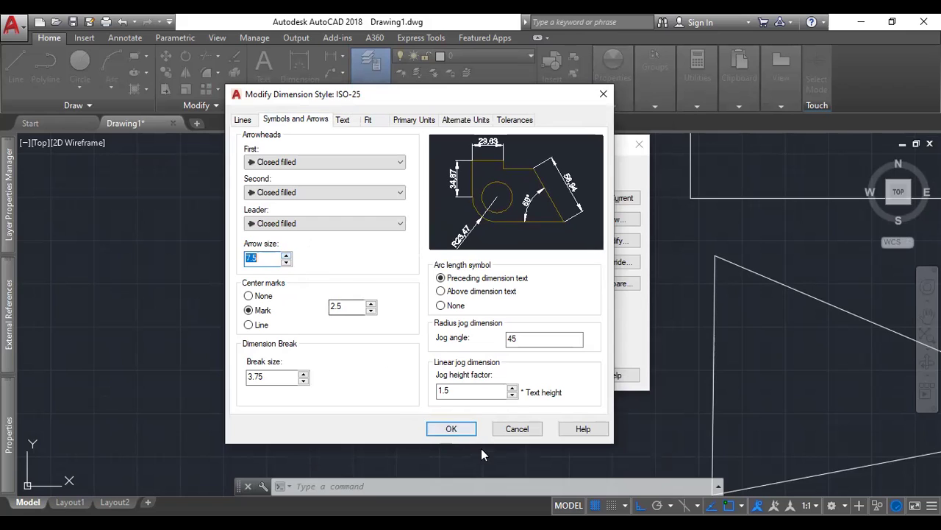
pyautogui.click(451, 428)
pyautogui.click(622, 199)
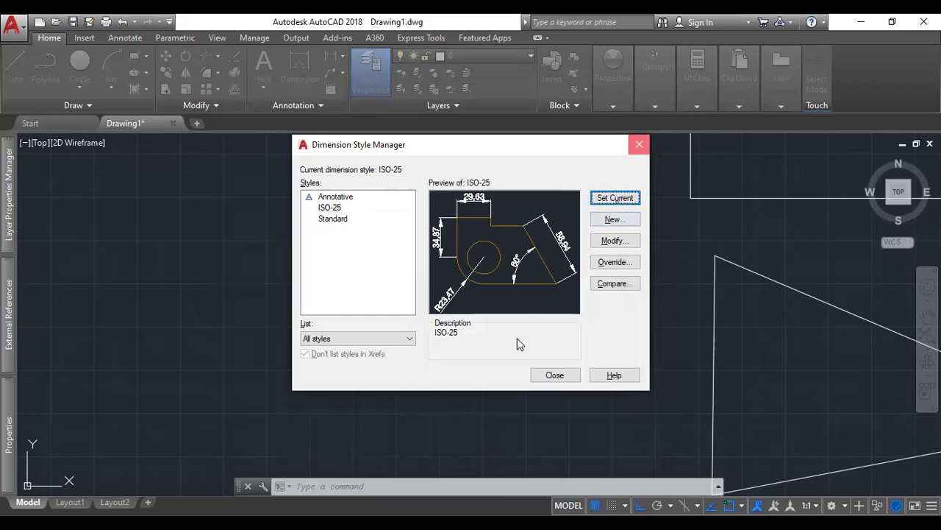
pyautogui.click(555, 374)
# - Add a second horizontal linear dimension below the existing one, spanning the same width under the smaller triangle
pyautogui.write('D')
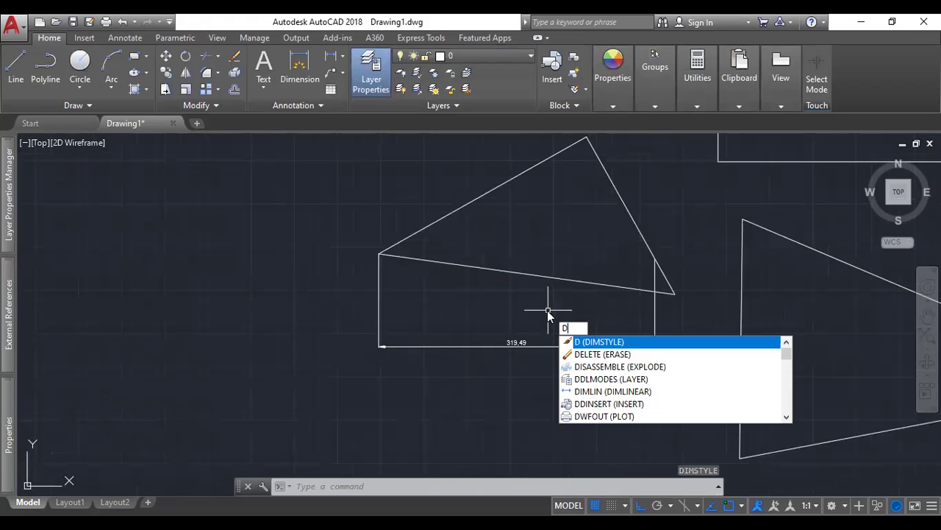
pyautogui.write('LI')
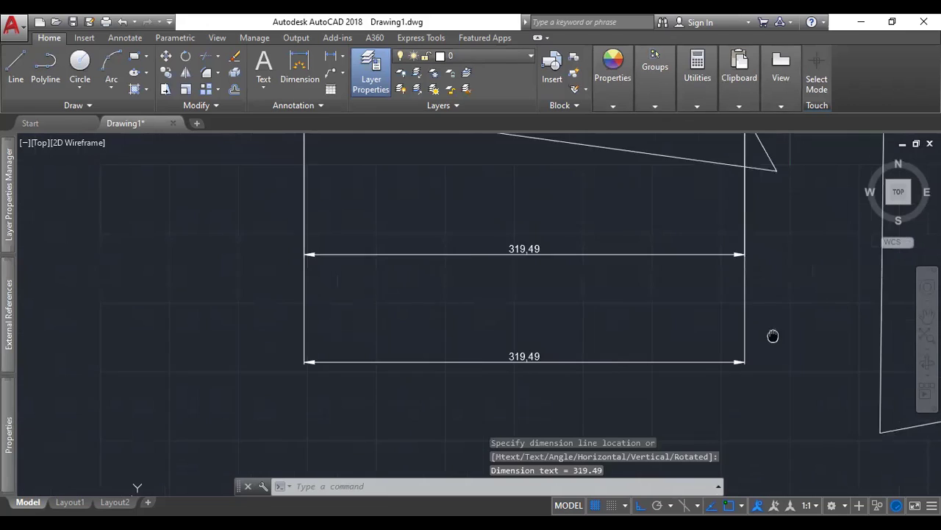
pyautogui.scroll(-2, 769, 345)
pyautogui.scroll(2, 611, 342)
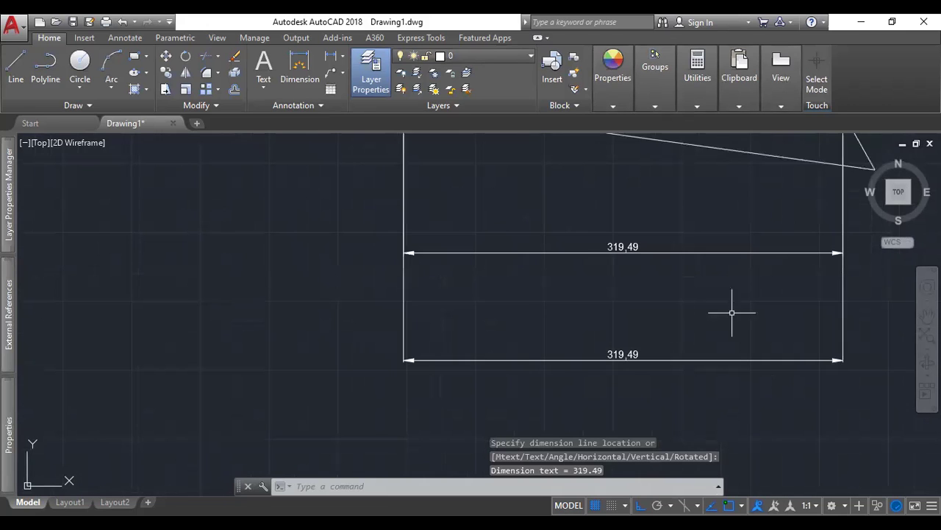
pyautogui.scroll(-1, 731, 311)
pyautogui.scroll(-1, 834, 308)
pyautogui.scroll(1, 809, 292)
pyautogui.scroll(-1, 800, 309)
# - Add an aligned dimension outside the smaller triangle's sloping upper edge, from its left corner to its apex
pyautogui.moveTo(829, 273); pyautogui.dragTo(670, 349, button='middle')
pyautogui.scroll(1, 644, 350)
pyautogui.moveTo(563, 268); pyautogui.dragTo(570, 302, button='middle')
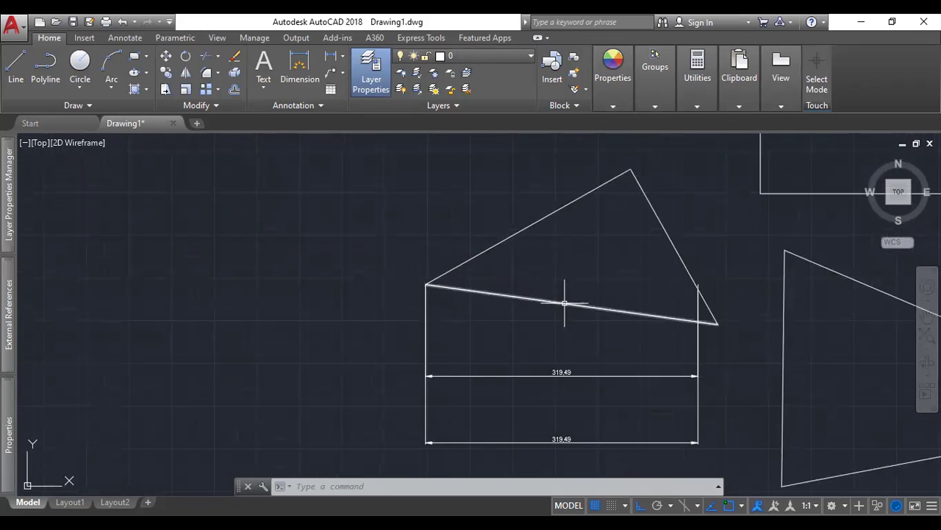
pyautogui.click(342, 61)
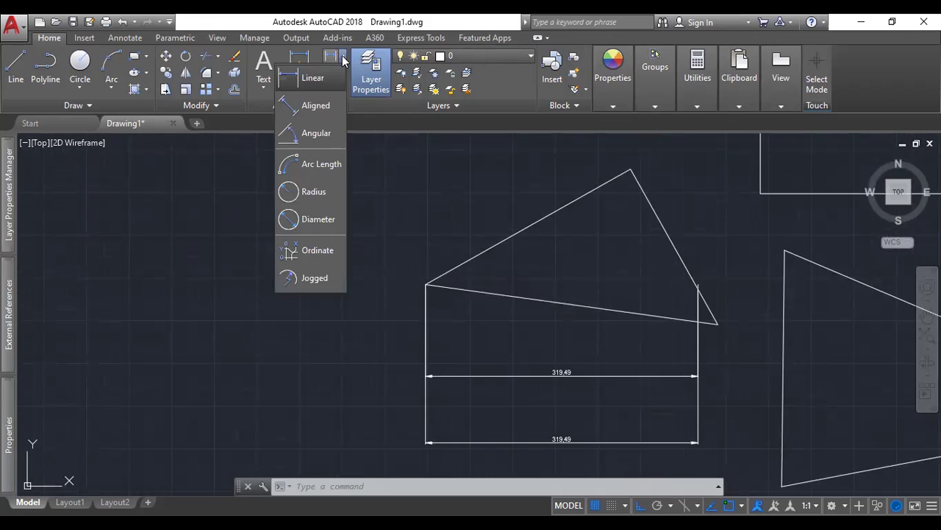
pyautogui.click(316, 103)
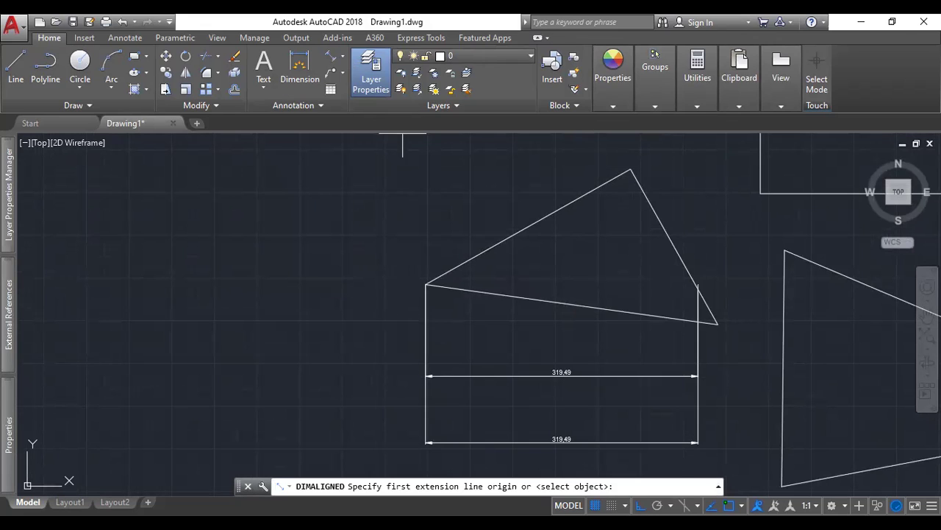
pyautogui.click(426, 283)
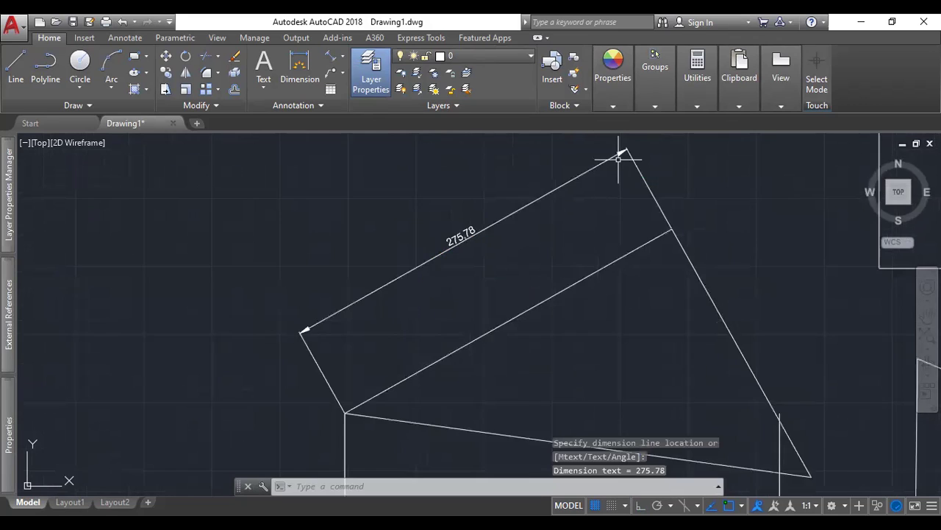
# - Add a vertical linear dimension to the right of the smaller triangle, from its apex to its lower right corner
pyautogui.scroll(-2, 622, 159)
pyautogui.moveTo(687, 258)
pyautogui.mouseDown(button='middle')
pyautogui.moveTo(681, 231)
pyautogui.moveTo(591, 214)
pyautogui.moveTo(582, 225)
pyautogui.mouseUp(button='middle')
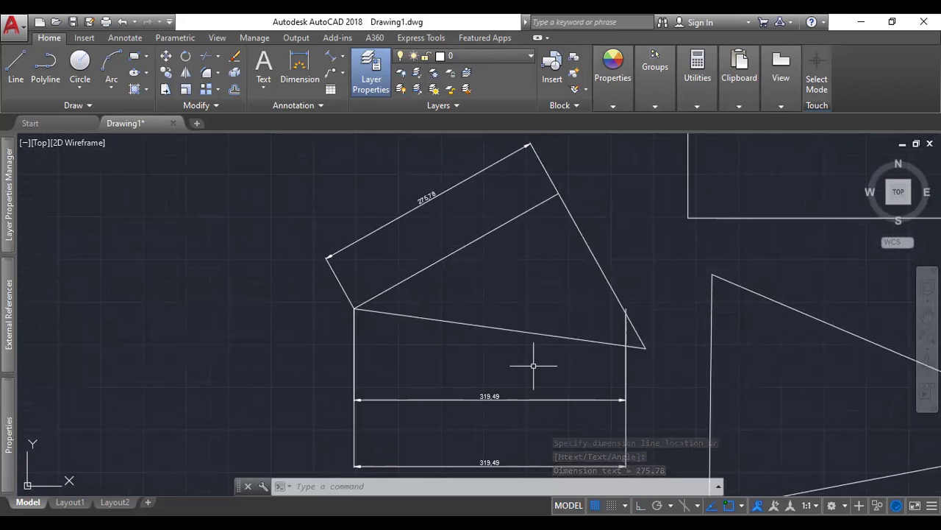
pyautogui.write('DLI')
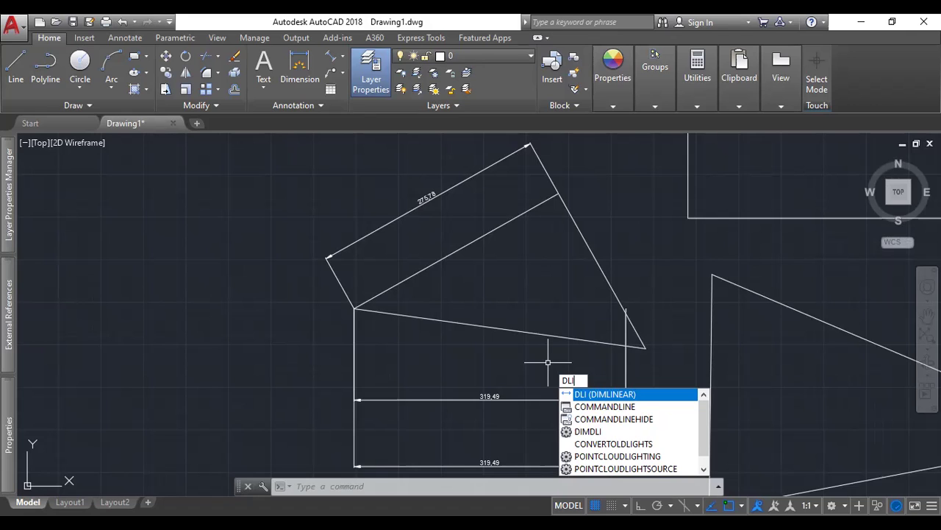
pyautogui.press('Escape')
pyautogui.scroll(-2, 555, 300)
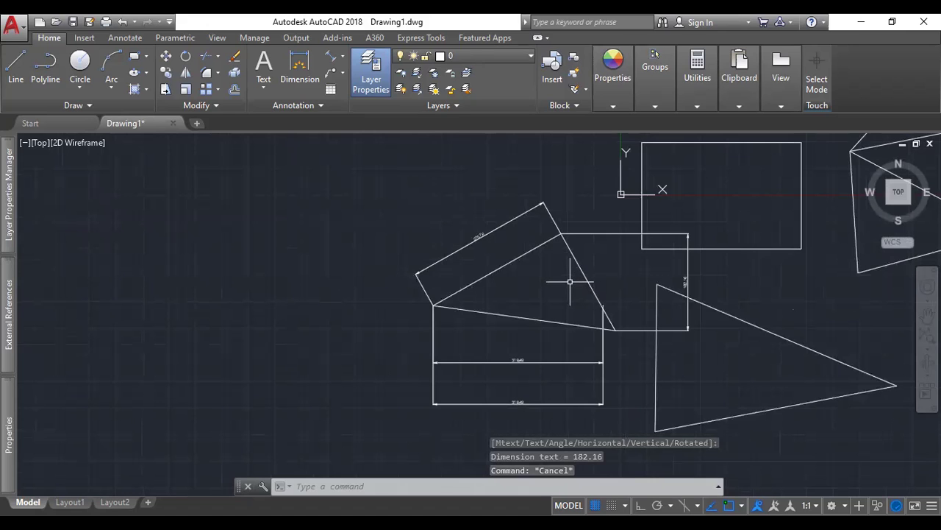
pyautogui.scroll(-3, 581, 309)
pyautogui.scroll(6, 592, 330)
pyautogui.scroll(-3, 592, 330)
pyautogui.moveTo(693, 319); pyautogui.dragTo(451, 269, button='middle')
pyautogui.scroll(-3, 500, 254)
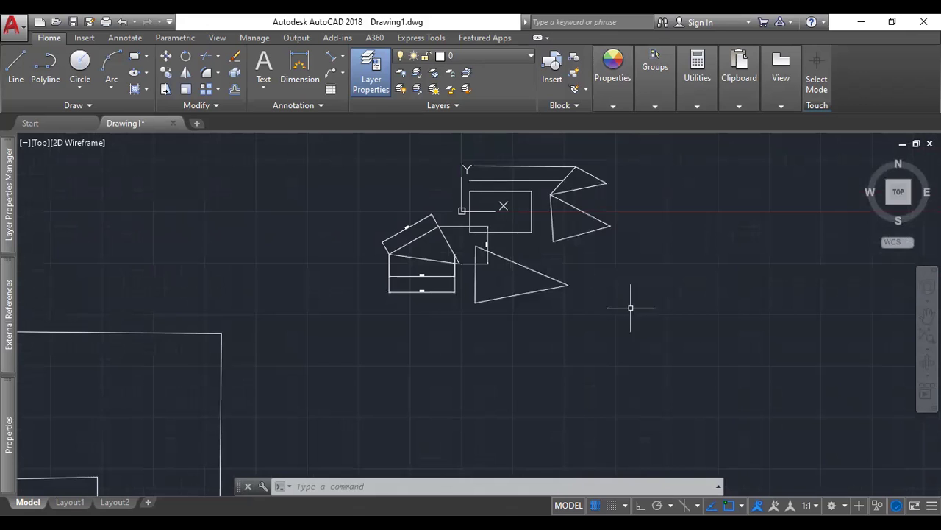
pyautogui.moveTo(631, 307); pyautogui.dragTo(570, 351, button='middle')
pyautogui.scroll(4, 388, 217)
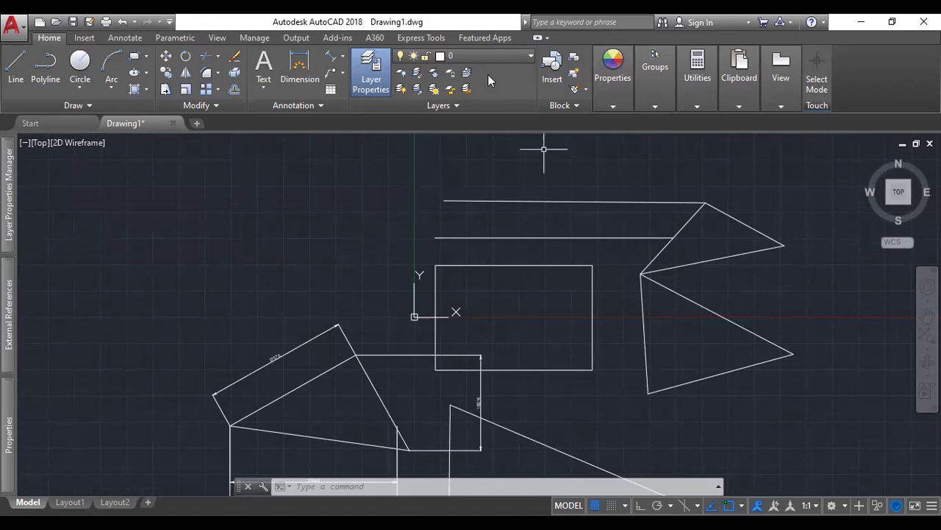
# - Examine which layers the drawing offers and their on, freeze and lock states
pyautogui.click(517, 51)
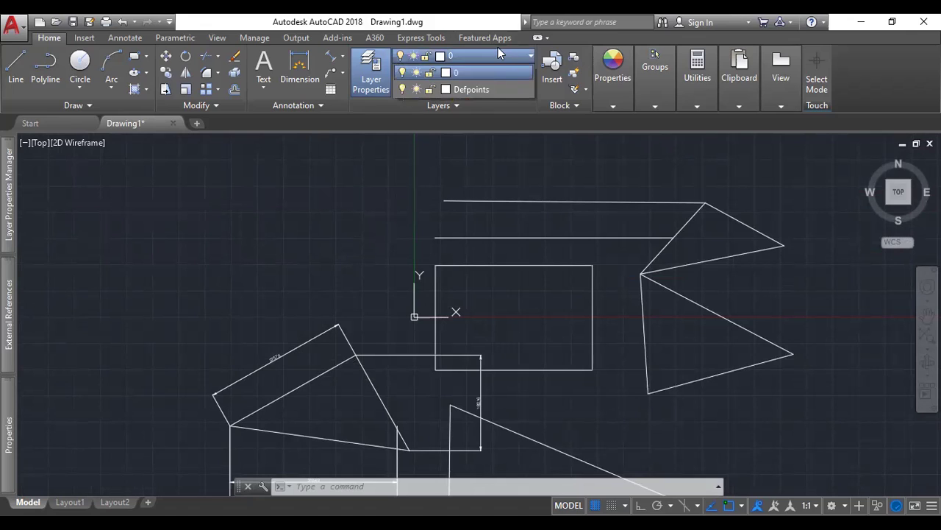
pyautogui.click(498, 57)
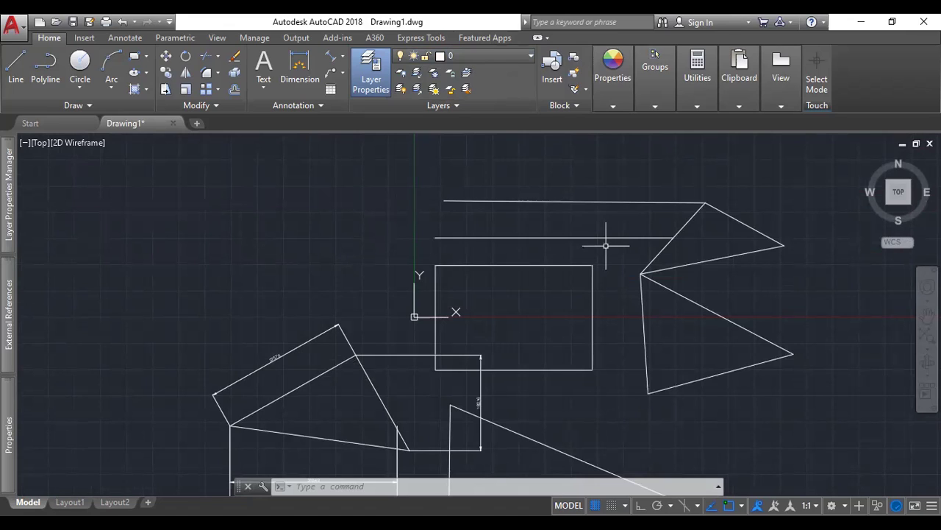
pyautogui.click(517, 55)
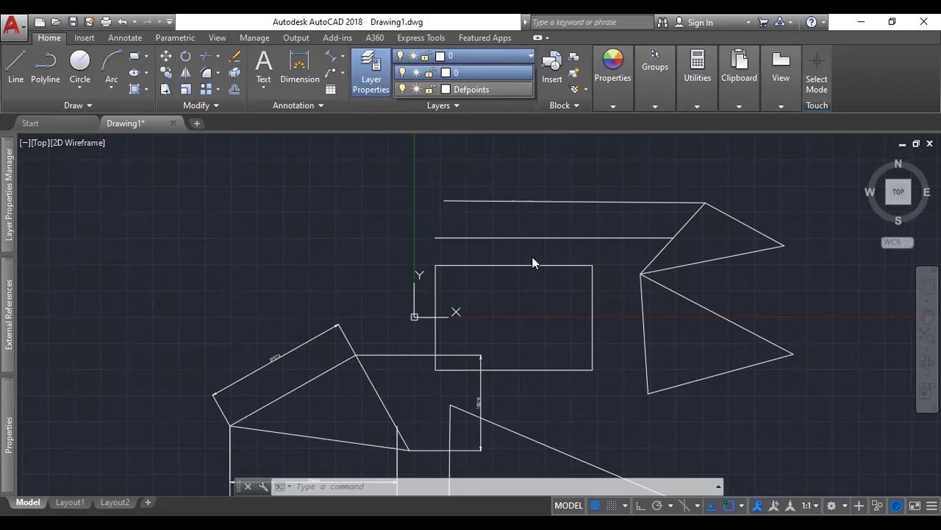
pyautogui.click(752, 296)
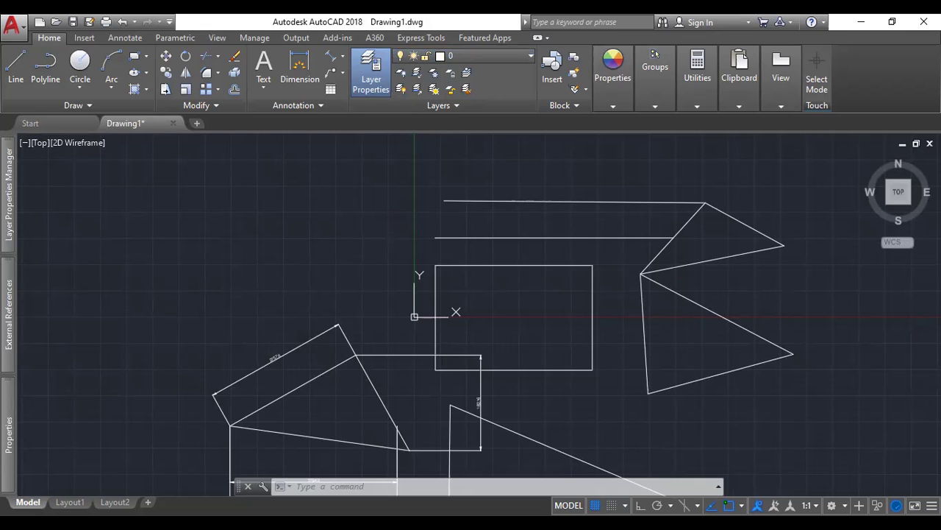
pyautogui.moveTo(769, 294)
pyautogui.mouseDown(button='middle')
pyautogui.moveTo(258, 315)
pyautogui.moveTo(23, 341)
pyautogui.mouseUp(button='middle')
pyautogui.moveTo(221, 303)
pyautogui.mouseDown(button='middle')
pyautogui.moveTo(461, 305)
pyautogui.moveTo(461, 354)
pyautogui.mouseUp(button='middle')
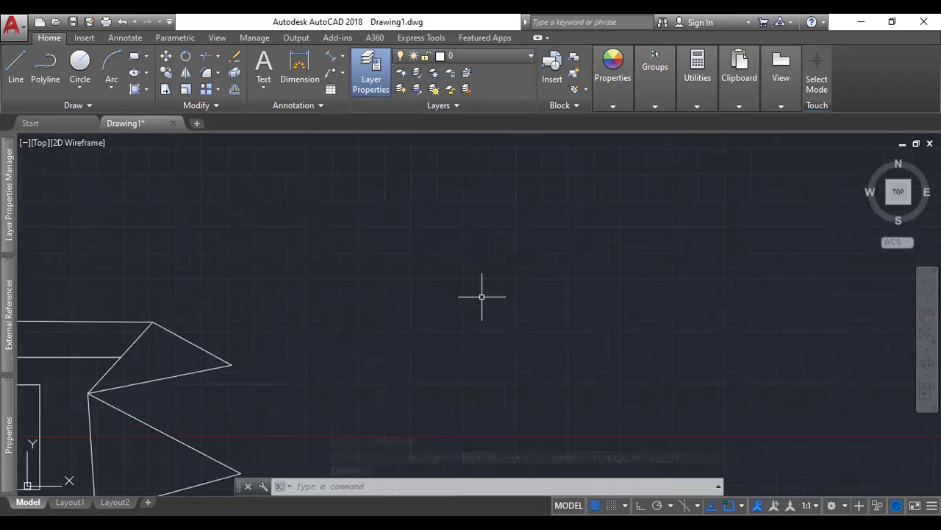
# - Open the layer properties and create a new layer named dinding
pyautogui.click(373, 78)
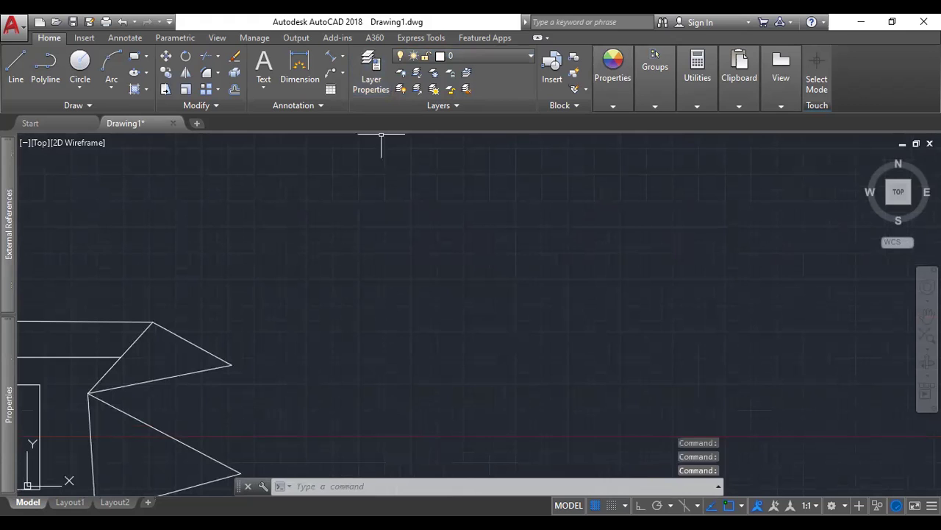
pyautogui.click(371, 73)
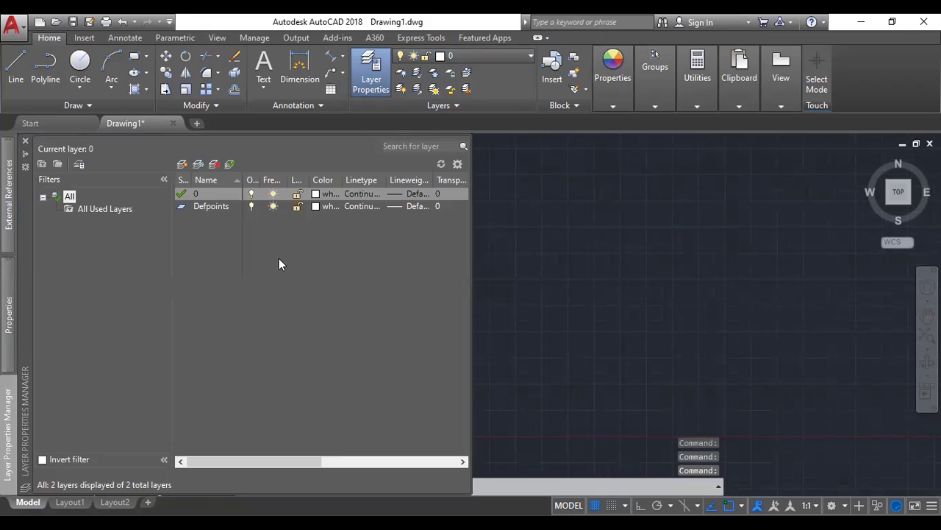
pyautogui.click(249, 222)
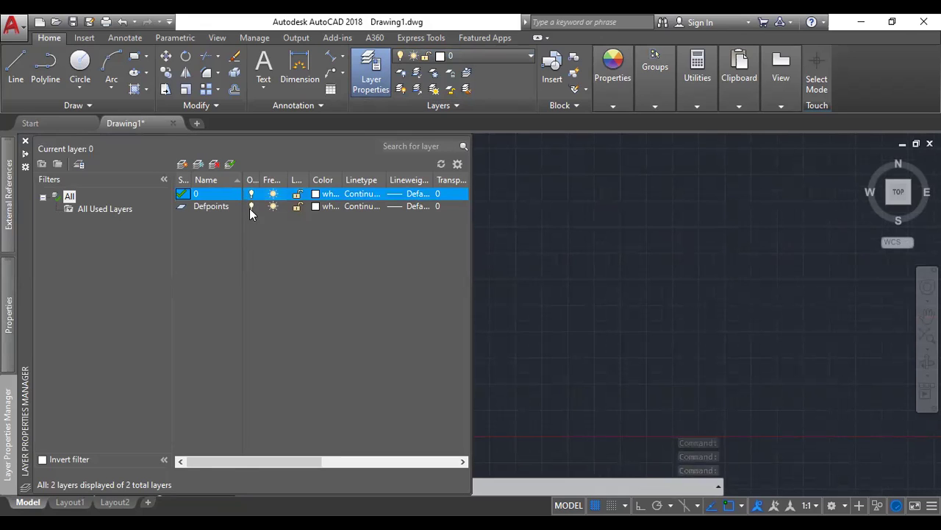
pyautogui.click(184, 166)
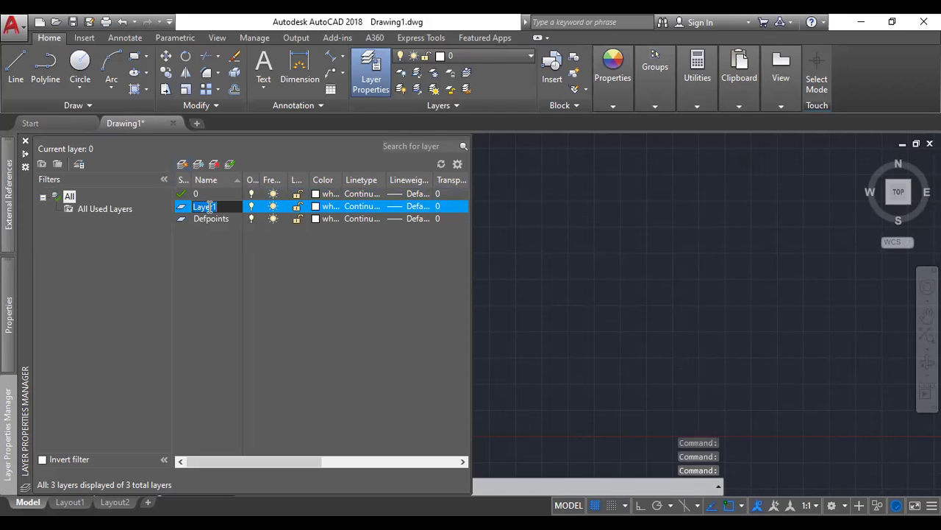
pyautogui.write('dinding')
pyautogui.press('Return')
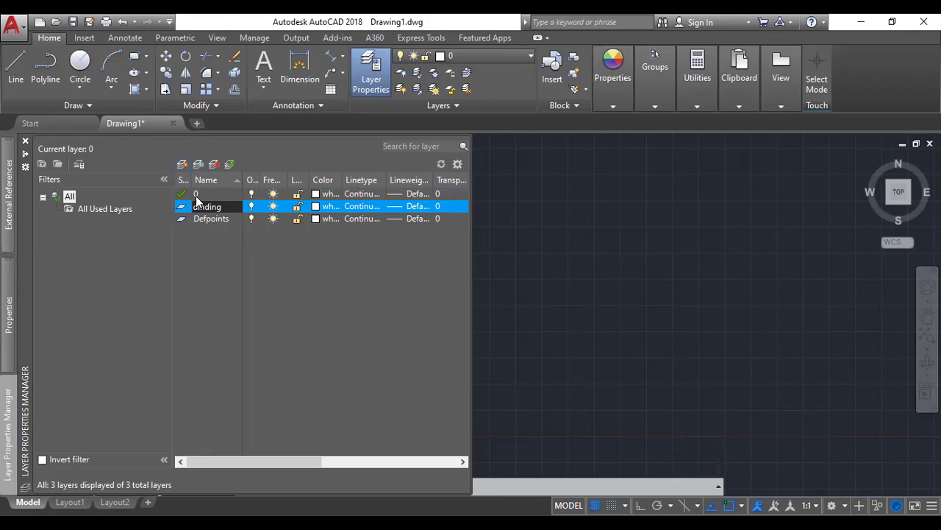
# - Set the colour of the dinding layer to red
pyautogui.click(323, 208)
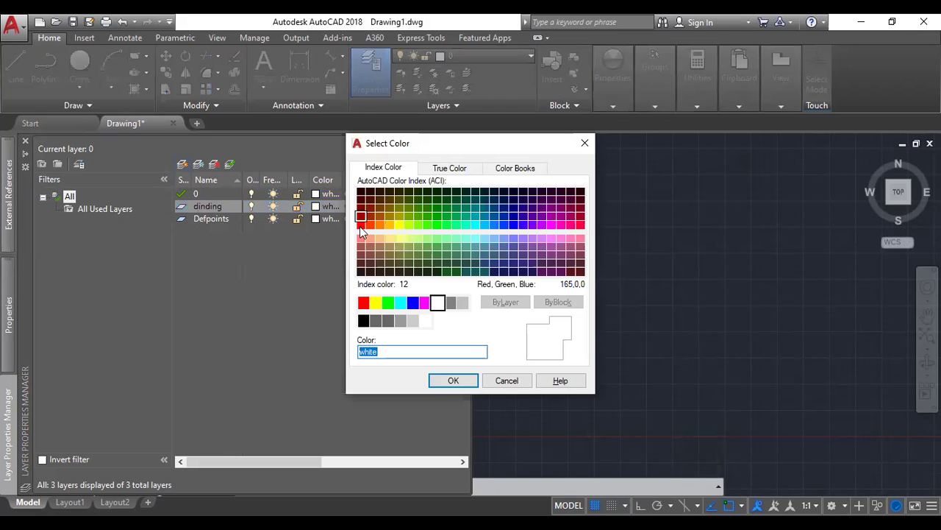
pyautogui.click(364, 302)
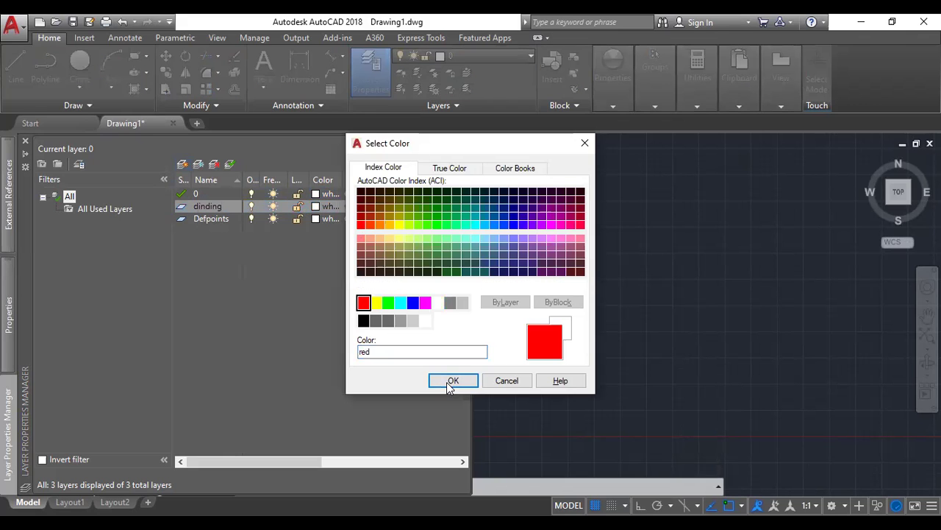
pyautogui.click(452, 382)
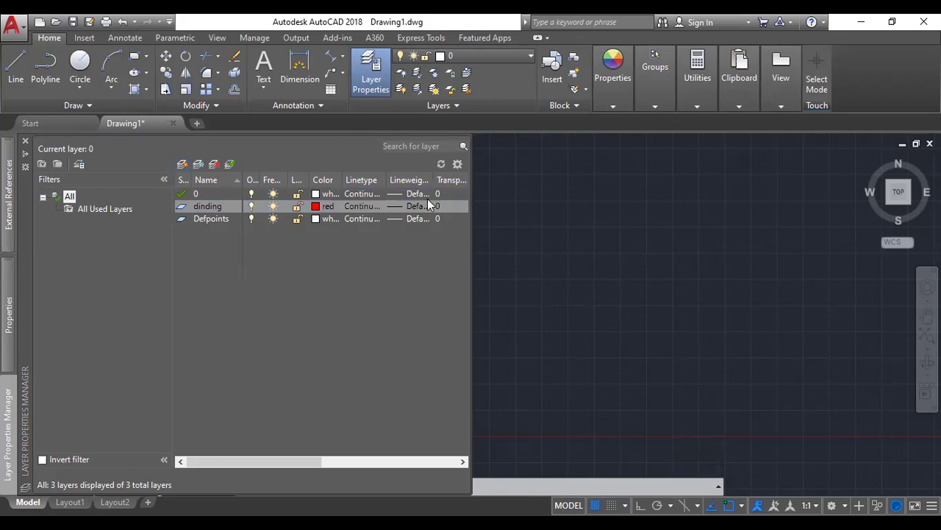
# - Open the linetype selection for the dinding layer and examine the linetypes available for loading from acadiso.lin
pyautogui.click(358, 213)
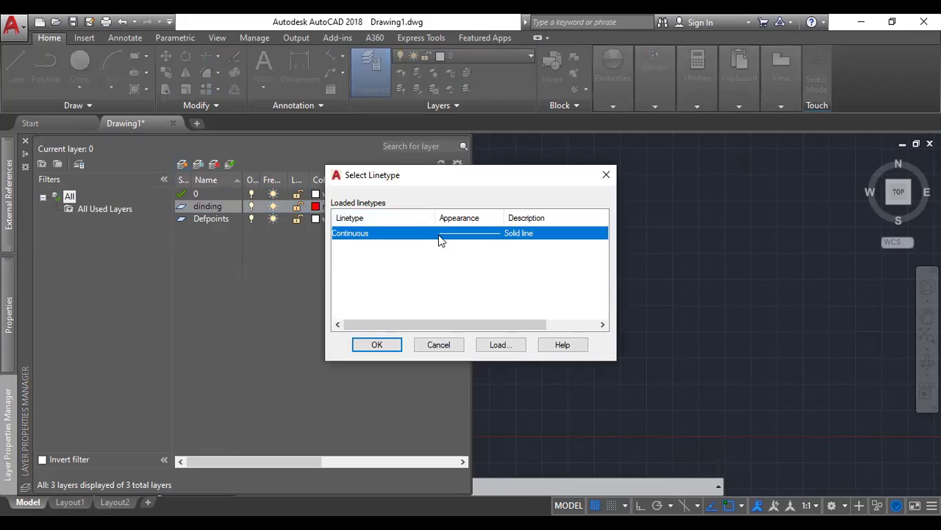
pyautogui.click(513, 346)
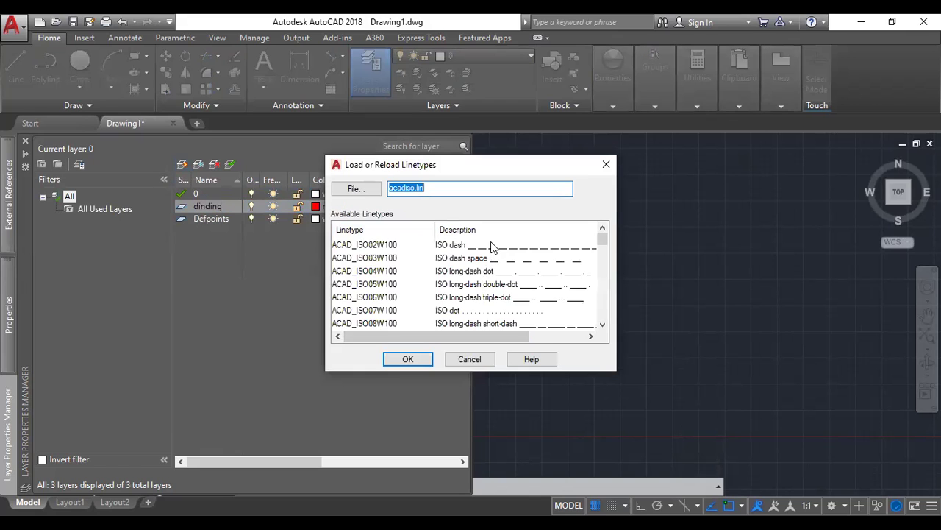
pyautogui.scroll(-1, 490, 283)
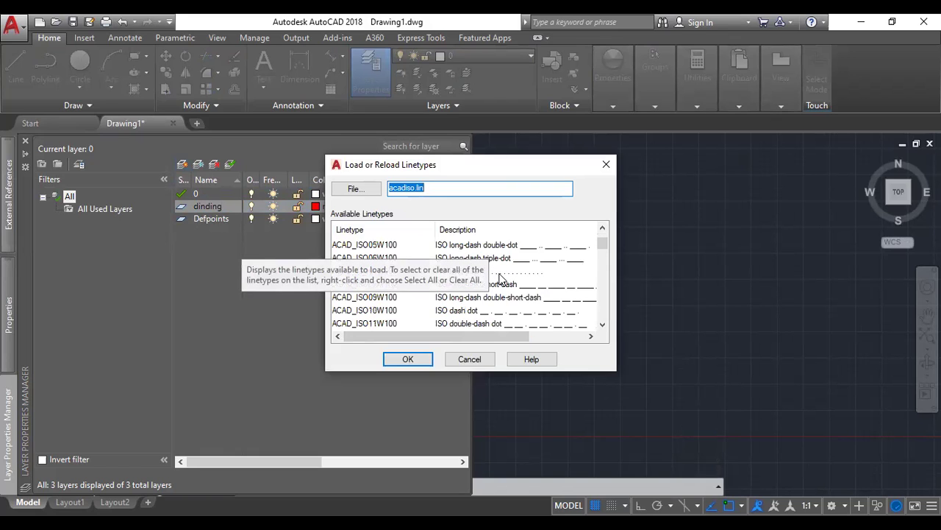
pyautogui.scroll(-2, 507, 283)
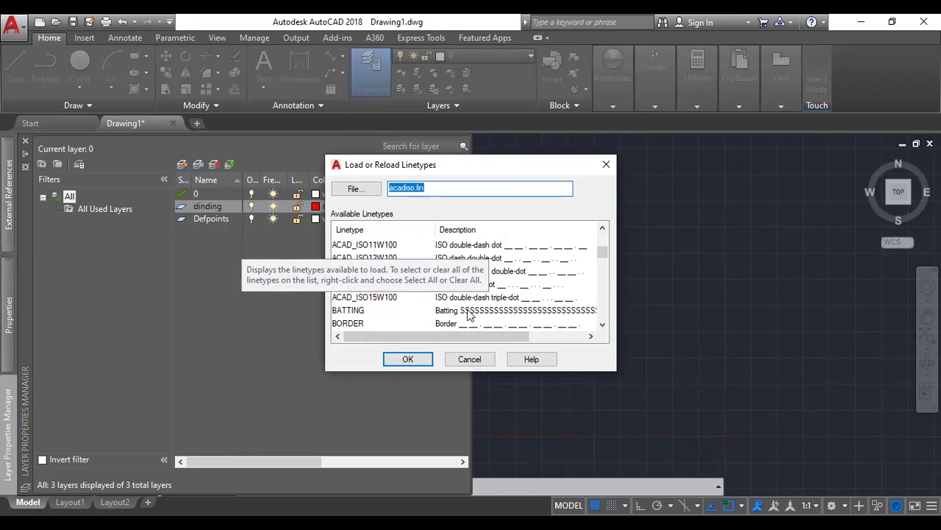
pyautogui.scroll(-3, 478, 309)
pyautogui.scroll(-11, 504, 306)
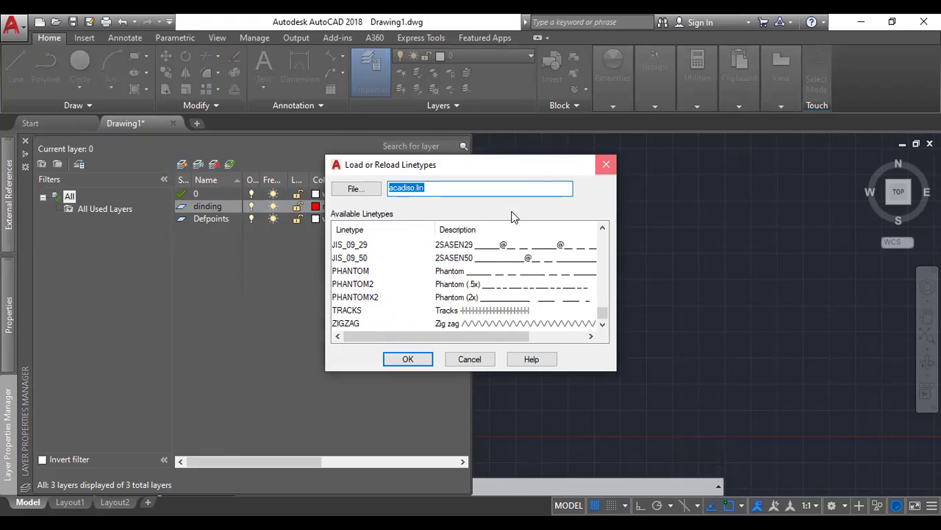
pyautogui.press('Escape')
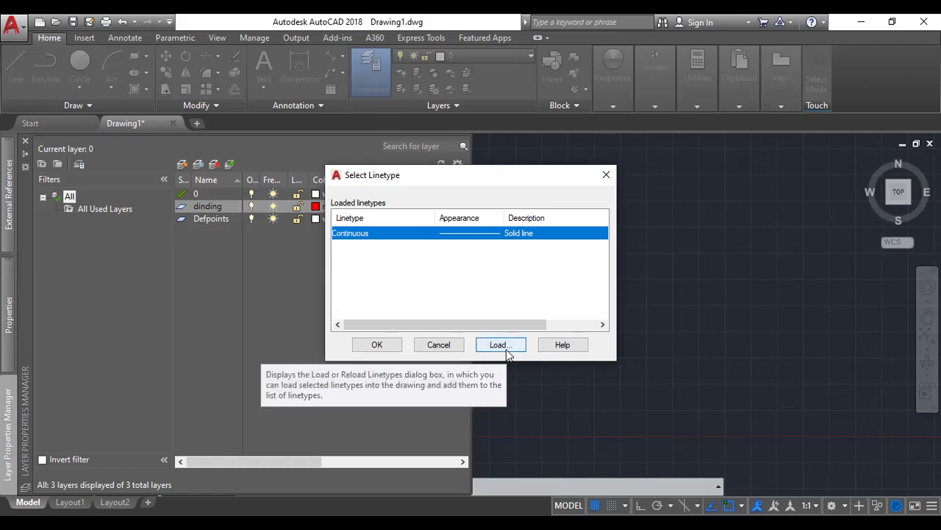
# - Select the ISO dash space linetype ACAD_ISO03W100 from the linetypes available for loading
pyautogui.click(500, 345)
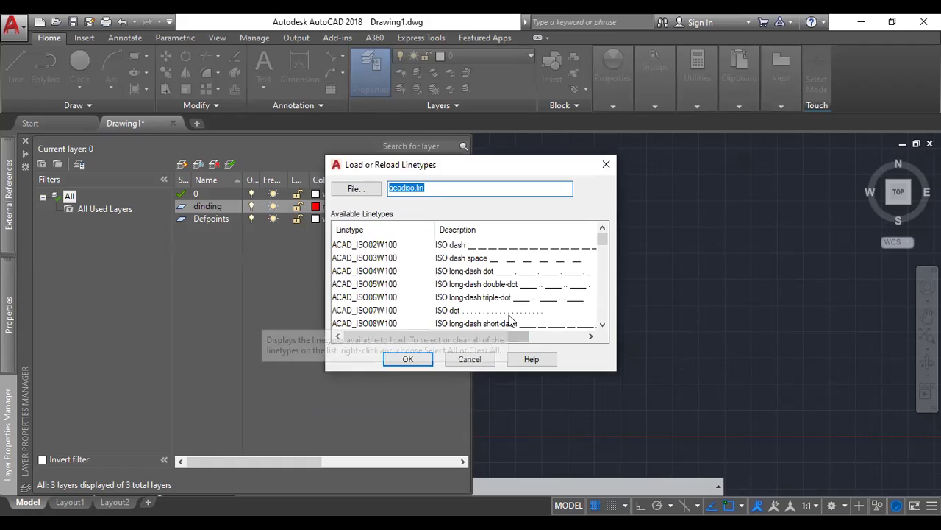
pyautogui.click(497, 257)
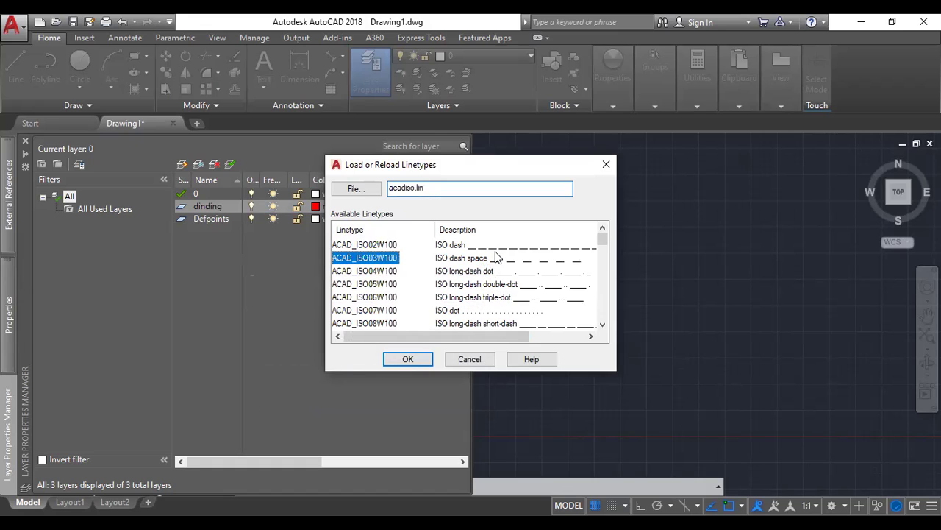
# - Load the ACAD_ISO03W100 ISO dash space linetype and assign it to the dinding layer
pyautogui.click(443, 246)
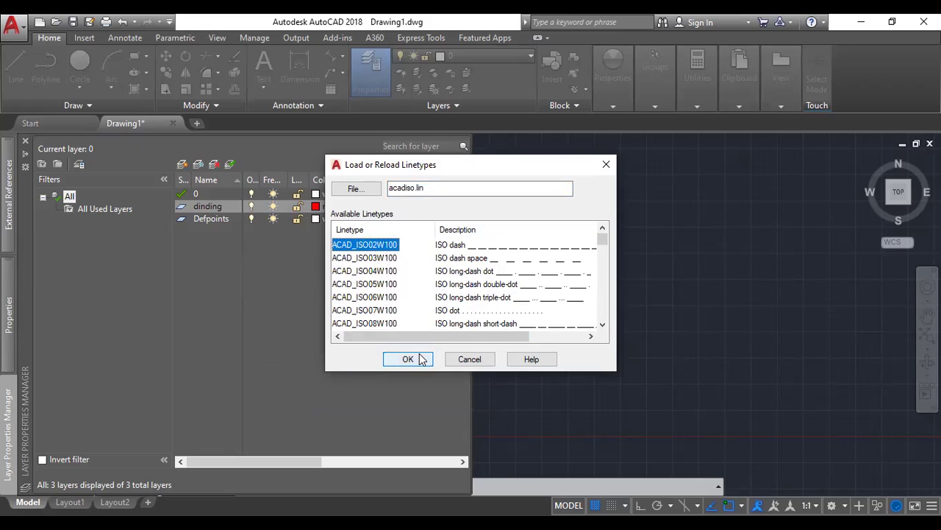
pyautogui.click(384, 259)
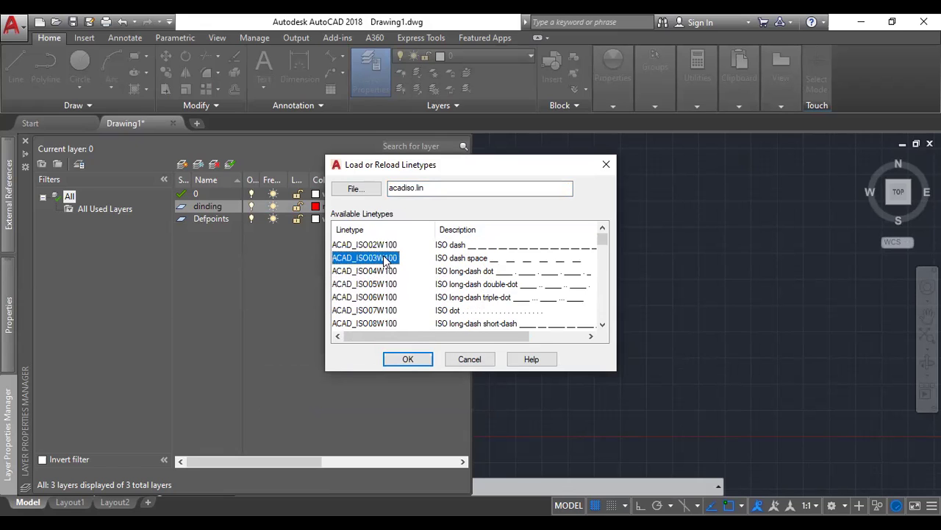
pyautogui.click(409, 359)
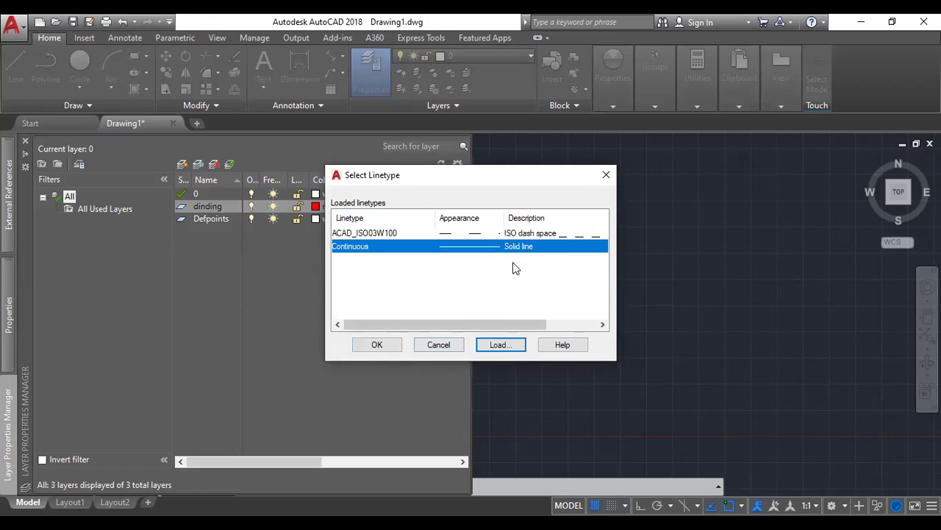
pyautogui.click(480, 234)
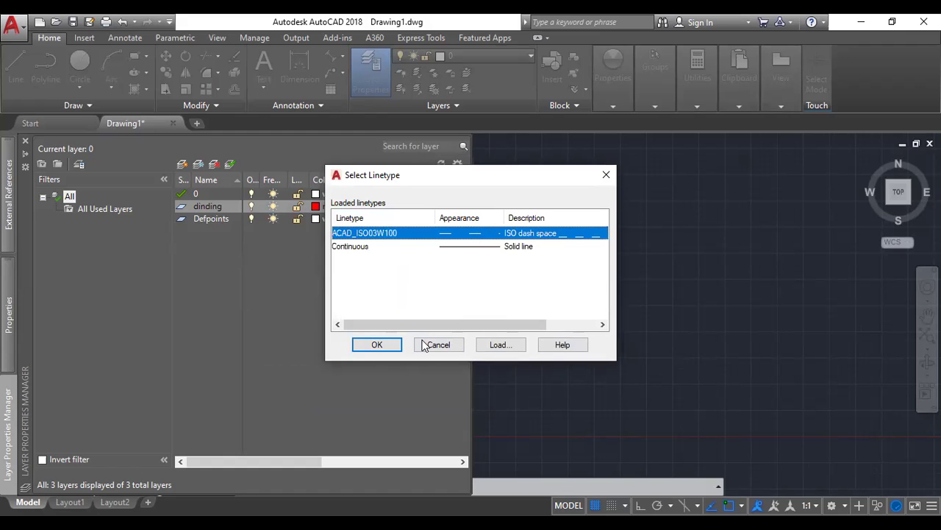
pyautogui.click(378, 347)
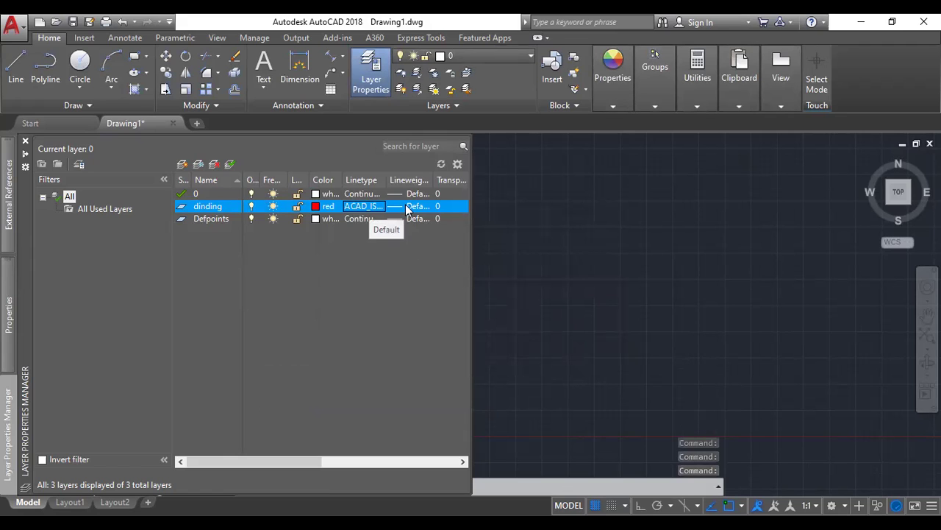
# - Set the dinding layer's lineweight to 0.05 mm
pyautogui.click(404, 208)
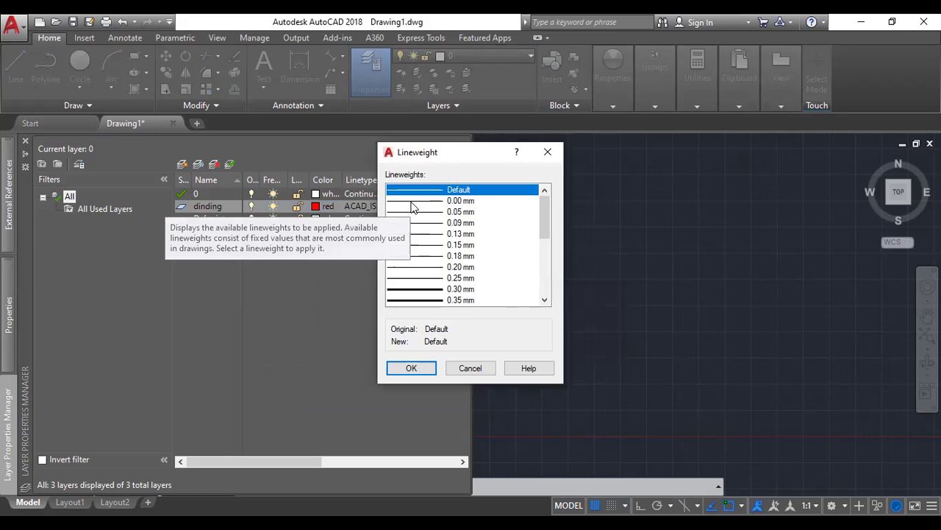
pyautogui.scroll(-4, 473, 226)
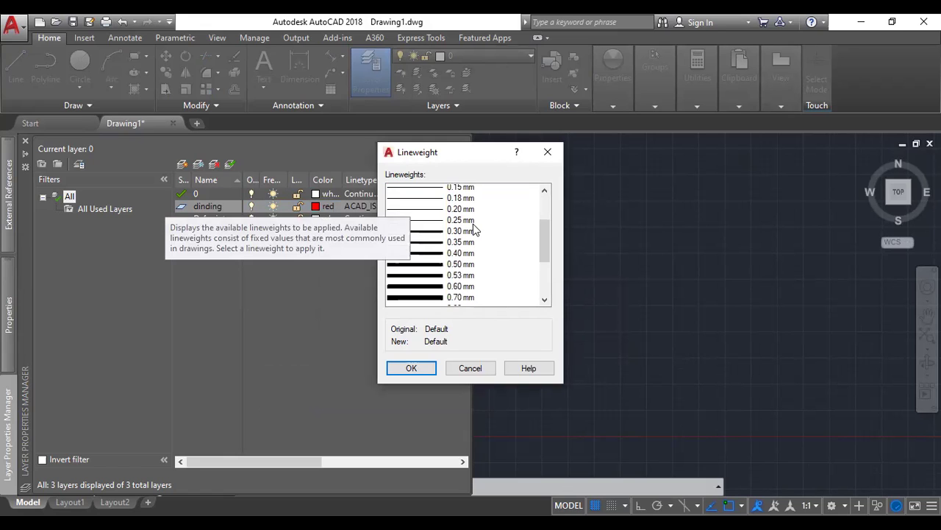
pyautogui.scroll(-1, 474, 228)
pyautogui.scroll(5, 473, 228)
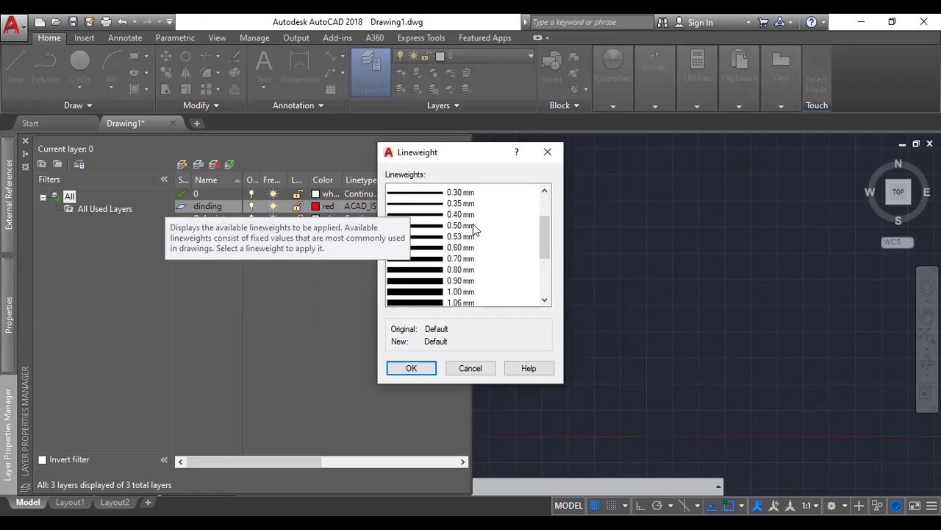
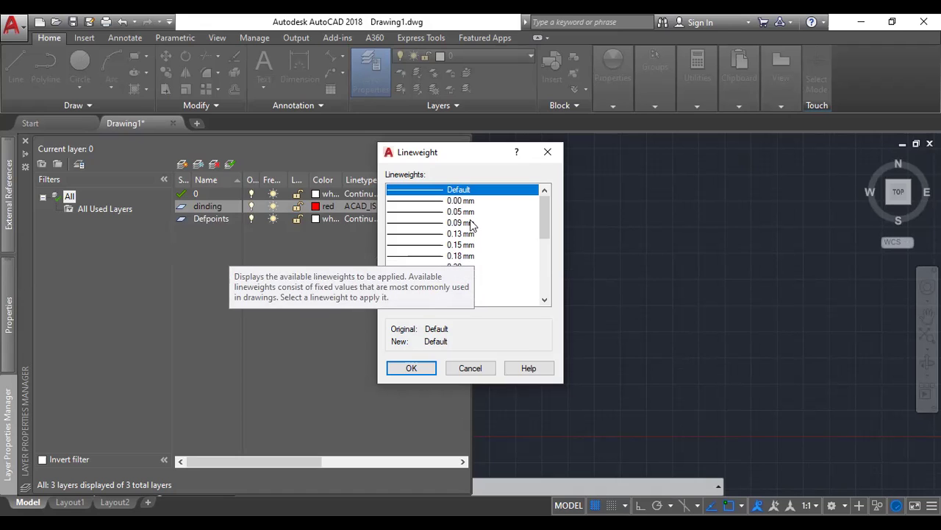
pyautogui.click(459, 224)
pyautogui.click(465, 212)
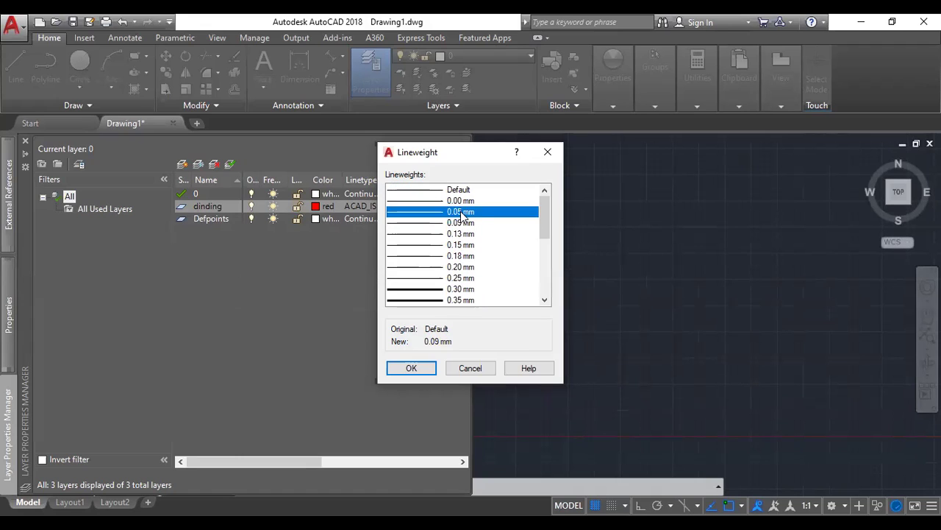
pyautogui.scroll(-5, 475, 247)
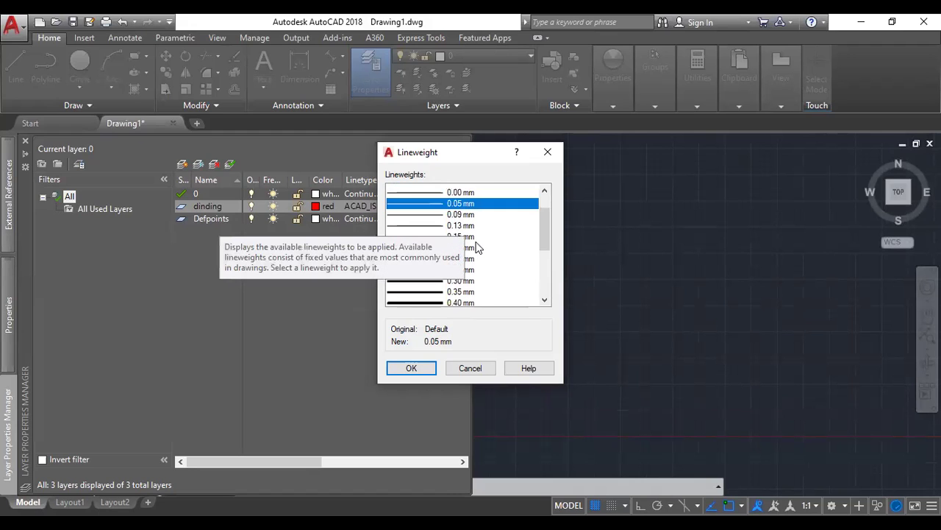
pyautogui.scroll(5, 410, 279)
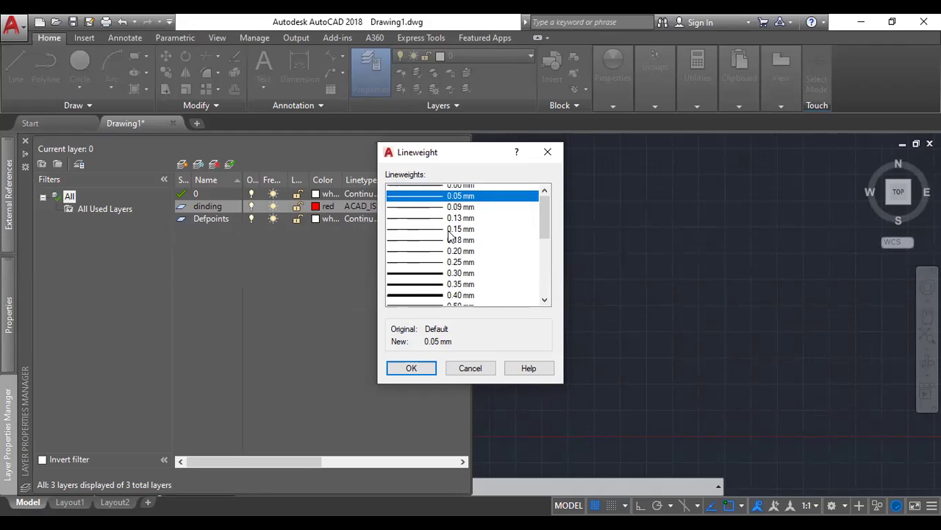
pyautogui.click(420, 368)
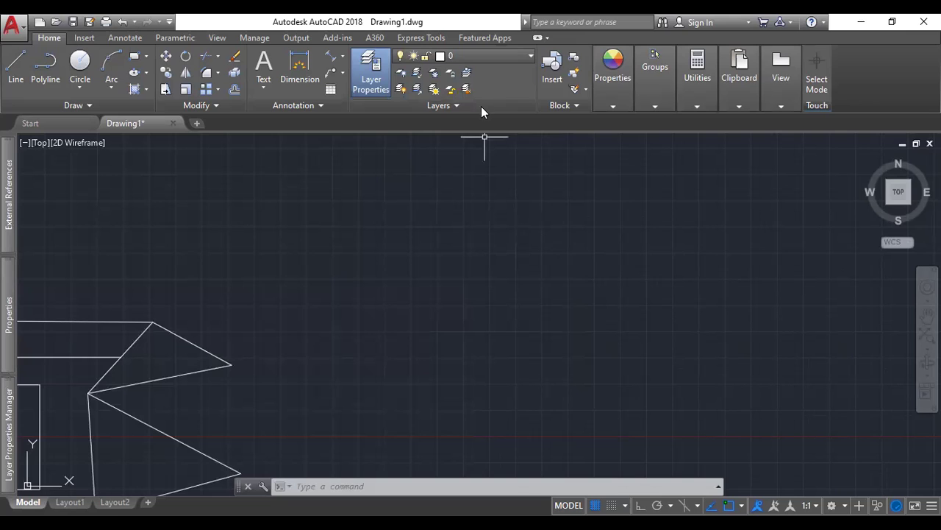
# - Make dinding the current layer
pyautogui.scroll(-3, 538, 257)
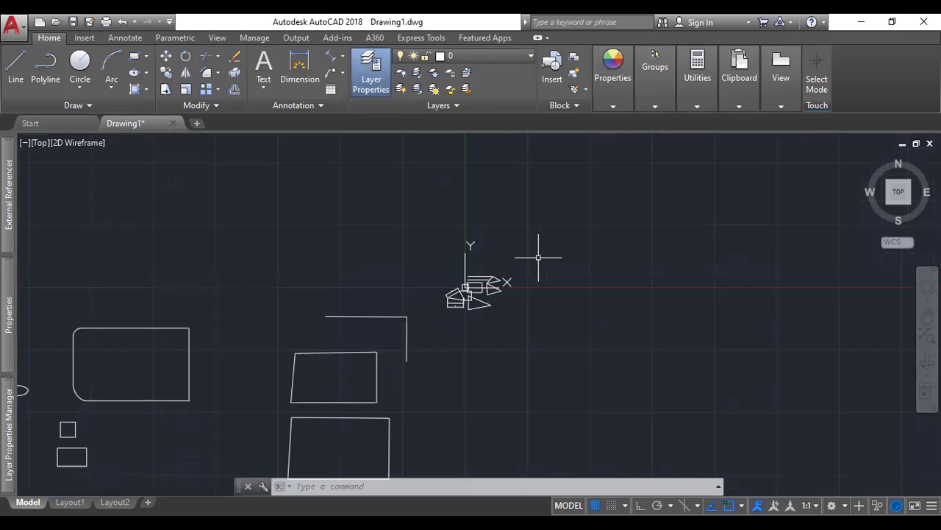
pyautogui.click(507, 56)
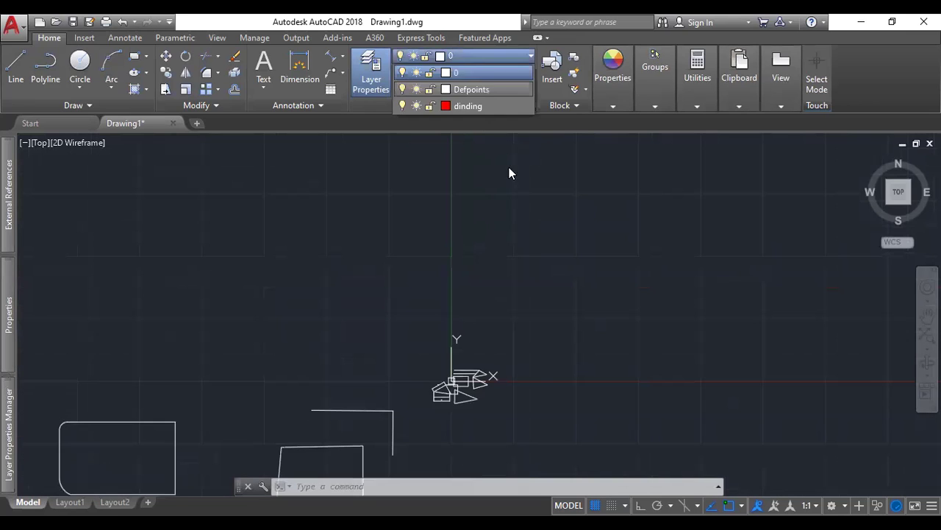
pyautogui.click(476, 105)
# - Draw a closed rectangle with orthogonal lines in the empty area above the existing shapes near the origin
pyautogui.moveTo(522, 273)
pyautogui.mouseDown(button='middle')
pyautogui.moveTo(453, 296)
pyautogui.moveTo(439, 290)
pyautogui.mouseUp(button='middle')
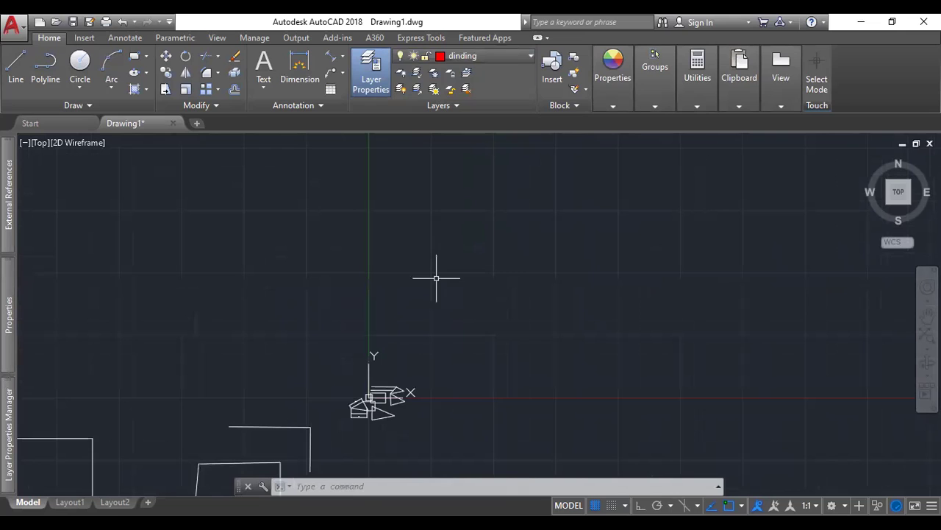
pyautogui.click(298, 269)
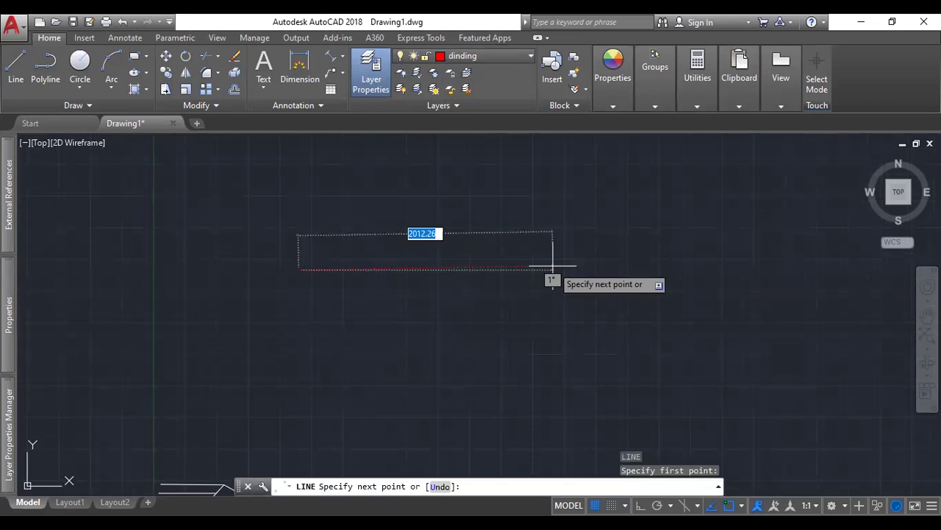
pyautogui.press('F8')
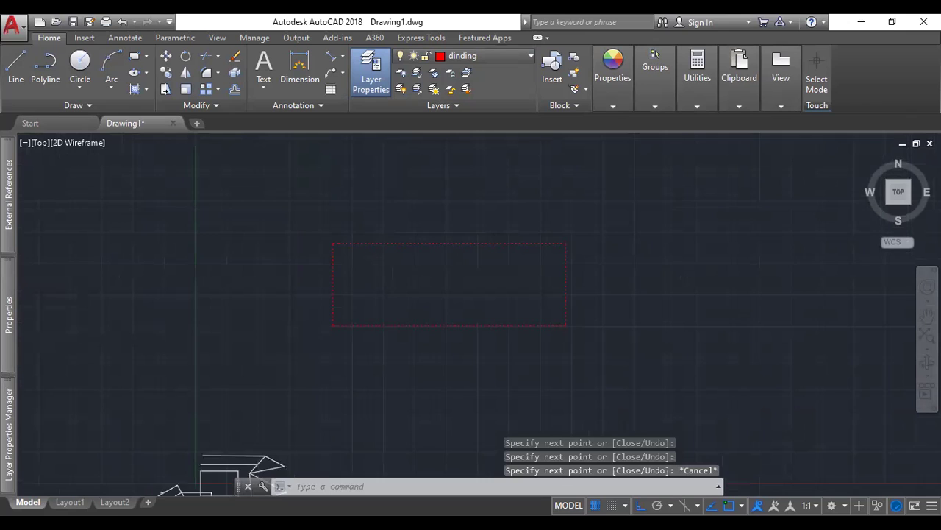
pyautogui.scroll(2, 448, 254)
pyautogui.moveTo(496, 294); pyautogui.dragTo(525, 247, button='middle')
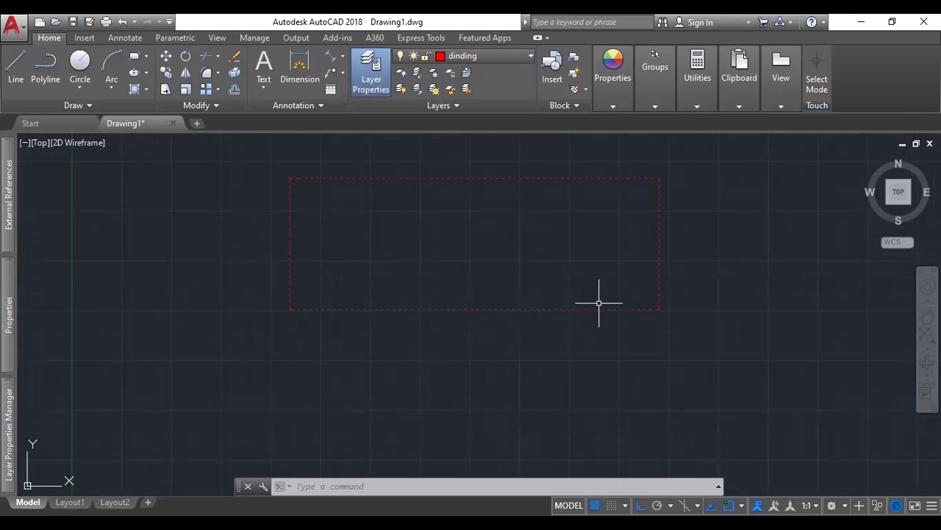
pyautogui.scroll(-1, 600, 302)
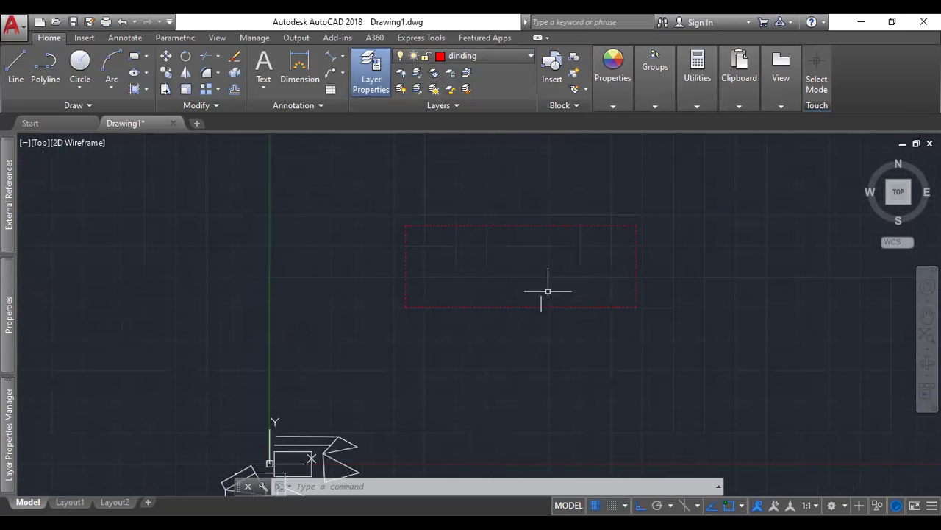
pyautogui.click(509, 58)
pyautogui.click(509, 57)
pyautogui.moveTo(709, 306); pyautogui.dragTo(574, 279, button='middle')
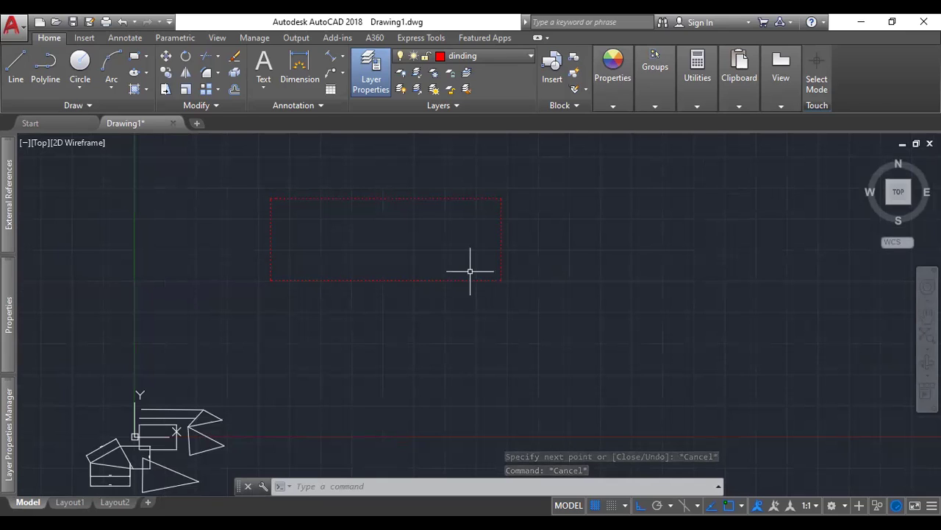
# - Turn on Display Lineweight in the lineweight settings
pyautogui.write('LW')
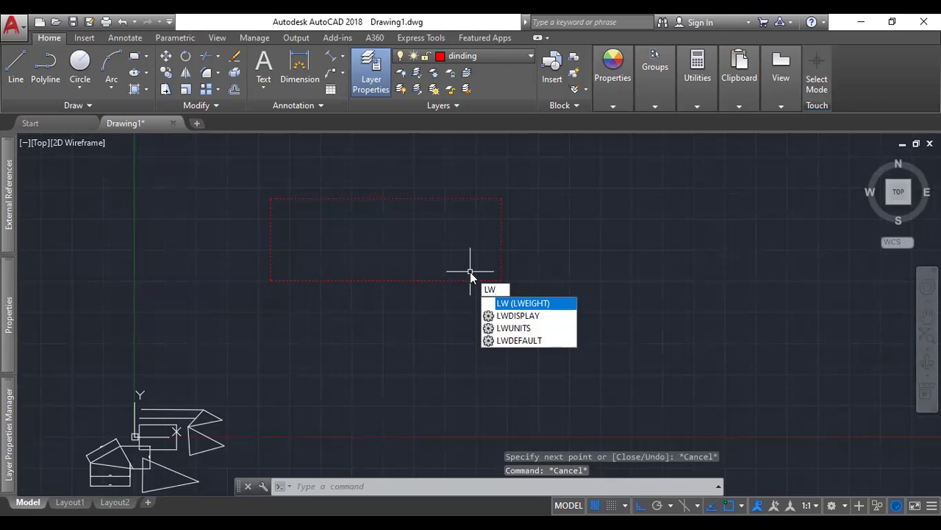
pyautogui.press('Return')
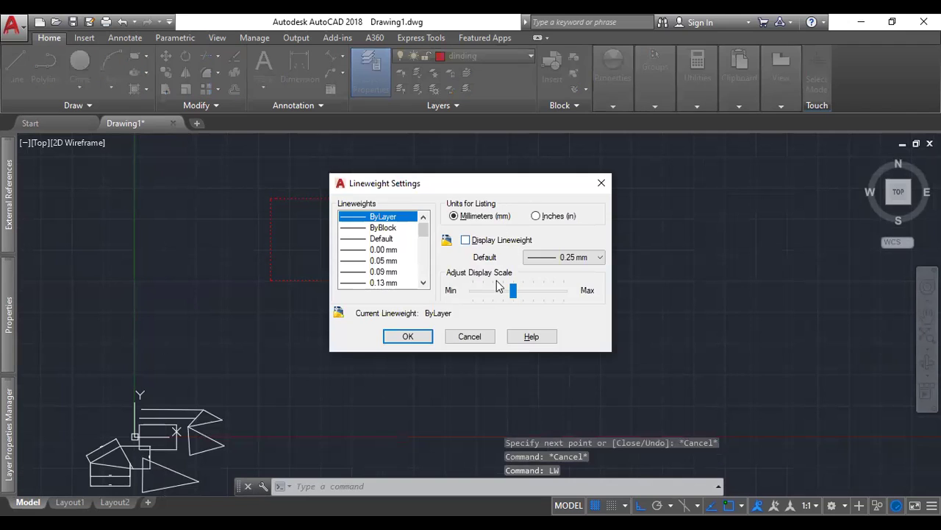
pyautogui.click(467, 242)
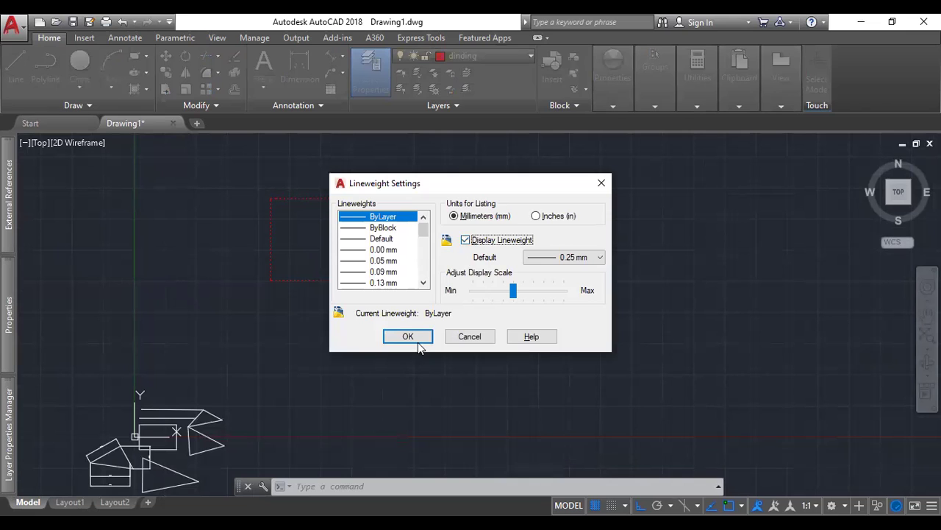
pyautogui.click(408, 336)
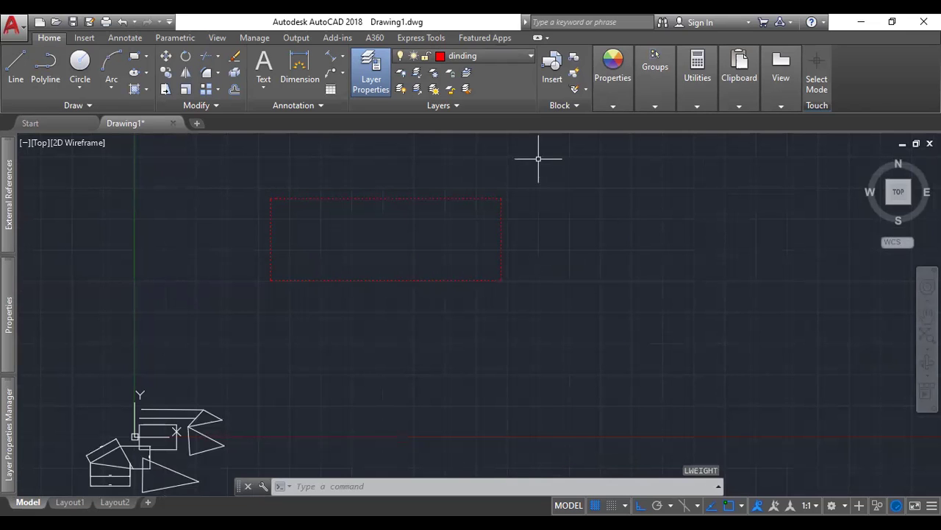
# - Examine how the red rectangle's dashed lines and lineweight display at different zoom levels
pyautogui.moveTo(571, 274); pyautogui.dragTo(600, 281, button='middle')
pyautogui.scroll(-2, 537, 217)
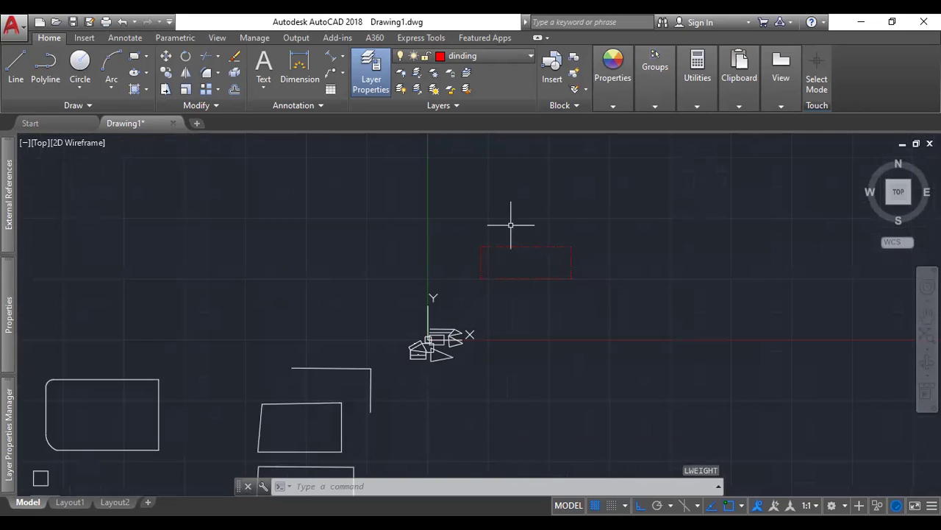
pyautogui.scroll(3, 550, 271)
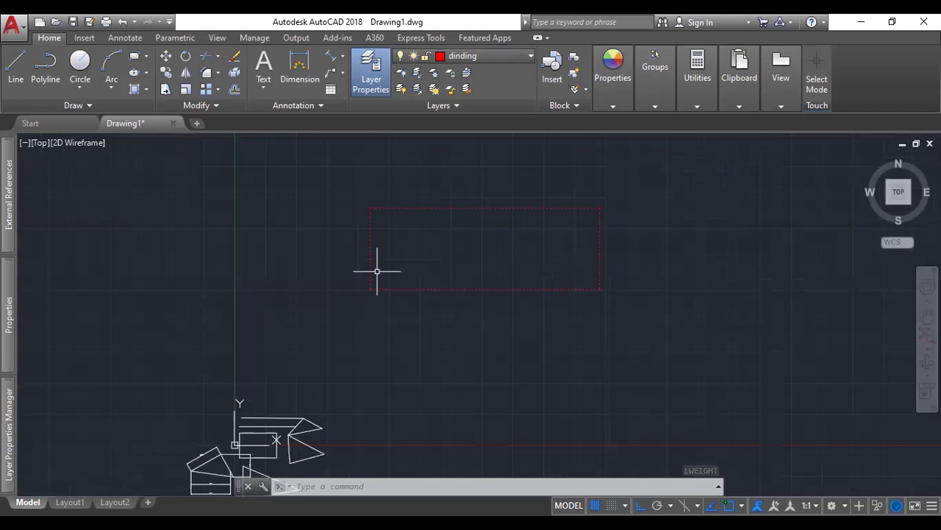
pyautogui.scroll(3, 415, 274)
pyautogui.scroll(-3, 416, 273)
pyautogui.moveTo(511, 273); pyautogui.dragTo(474, 324, button='middle')
pyautogui.scroll(3, 510, 278)
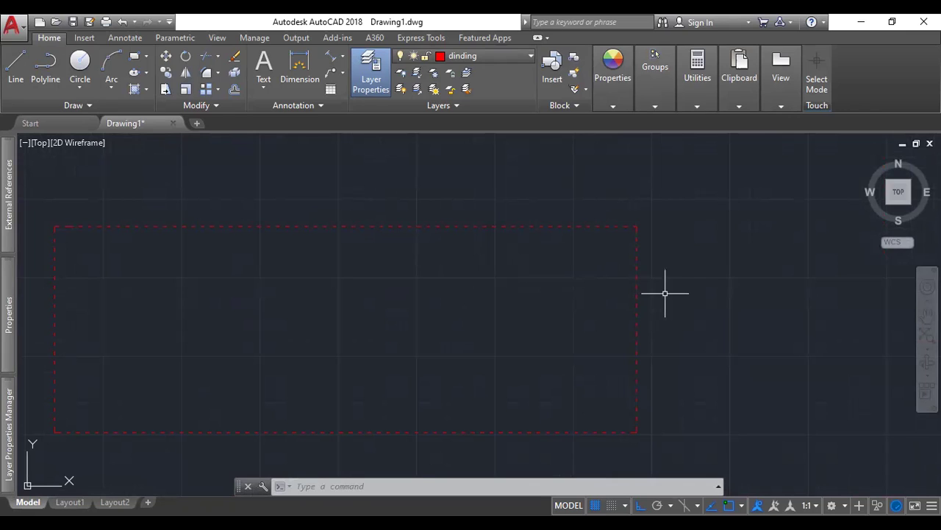
pyautogui.scroll(-2, 684, 243)
pyautogui.moveTo(634, 239); pyautogui.dragTo(642, 265, button='middle')
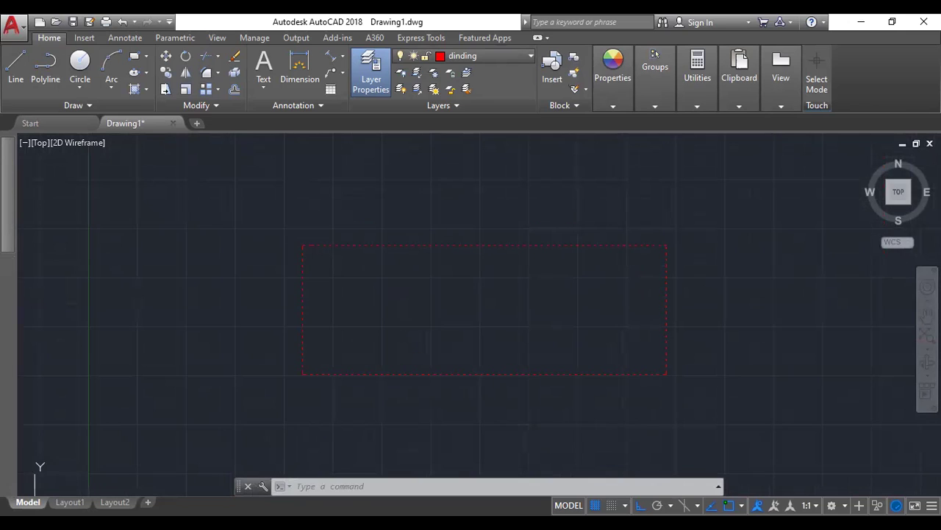
pyautogui.click(498, 57)
pyautogui.scroll(-5, 529, 265)
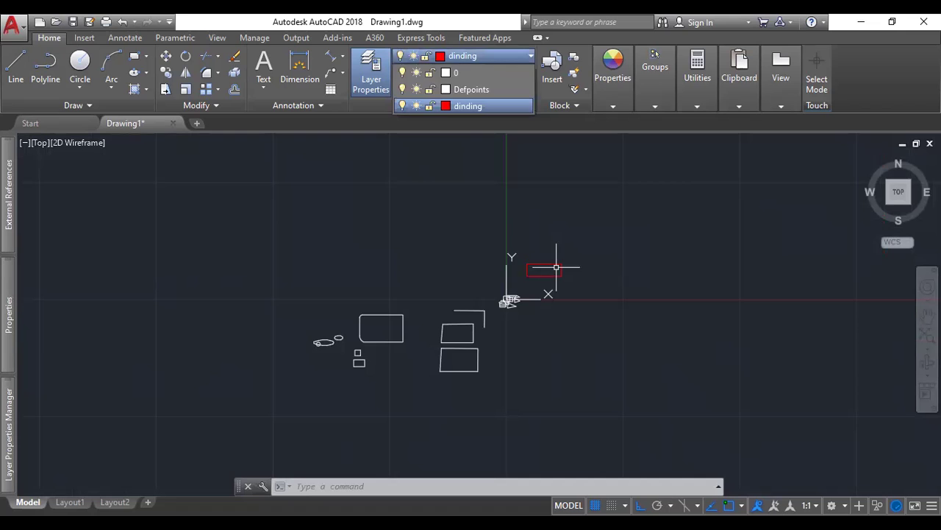
pyautogui.scroll(5, 525, 279)
pyautogui.moveTo(525, 279); pyautogui.dragTo(525, 422, button='middle')
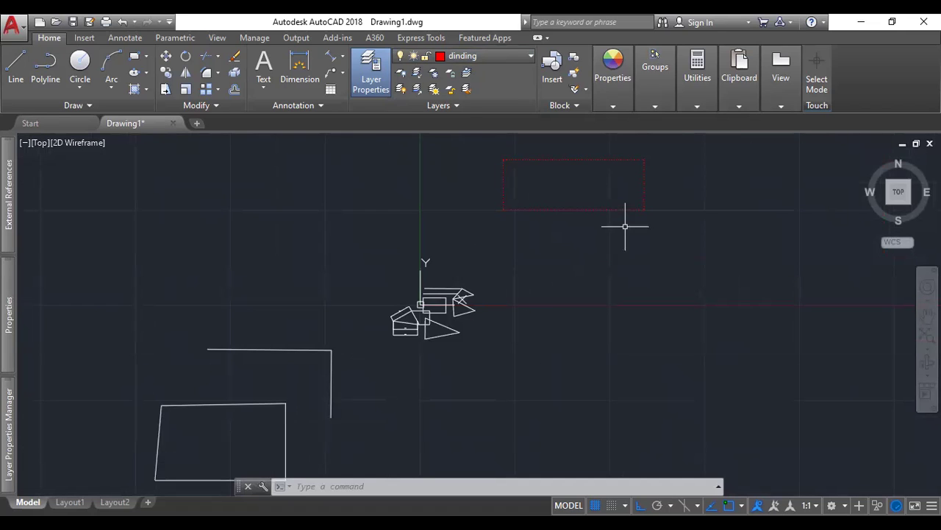
pyautogui.moveTo(625, 225); pyautogui.dragTo(582, 365, button='middle')
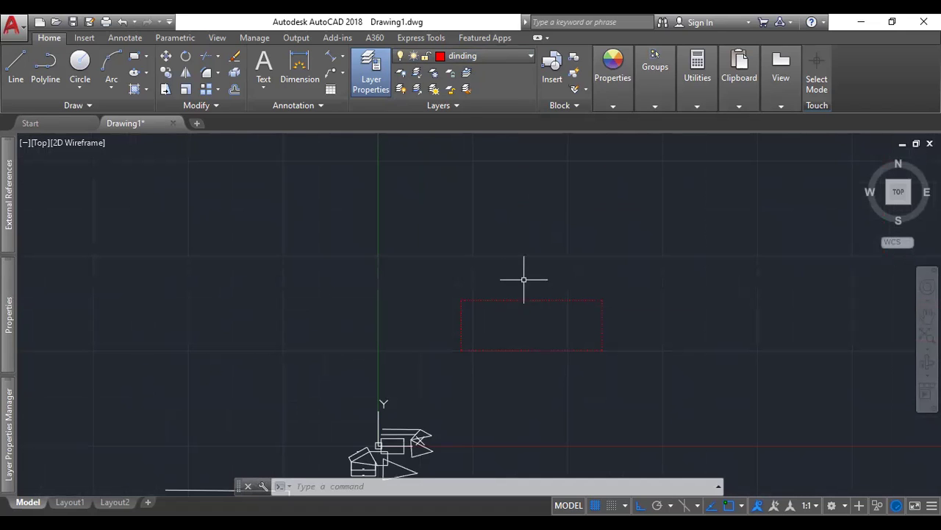
# - Try to turn off the current dinding layer, and make Defpoints the current layer
pyautogui.click(512, 60)
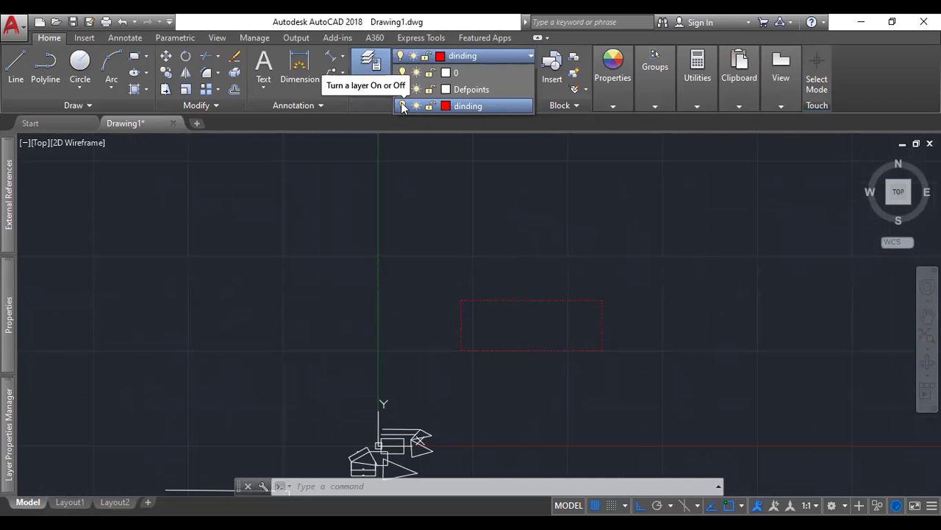
pyautogui.click(403, 106)
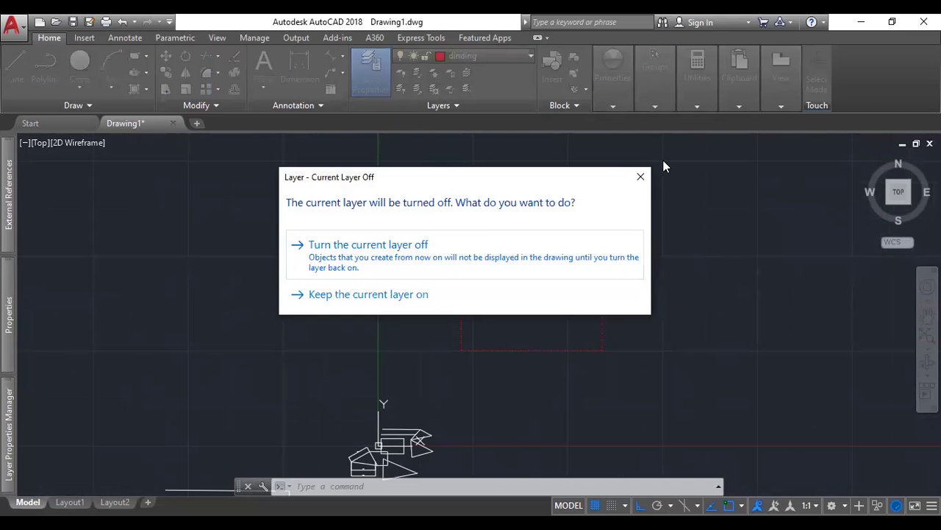
pyautogui.click(508, 56)
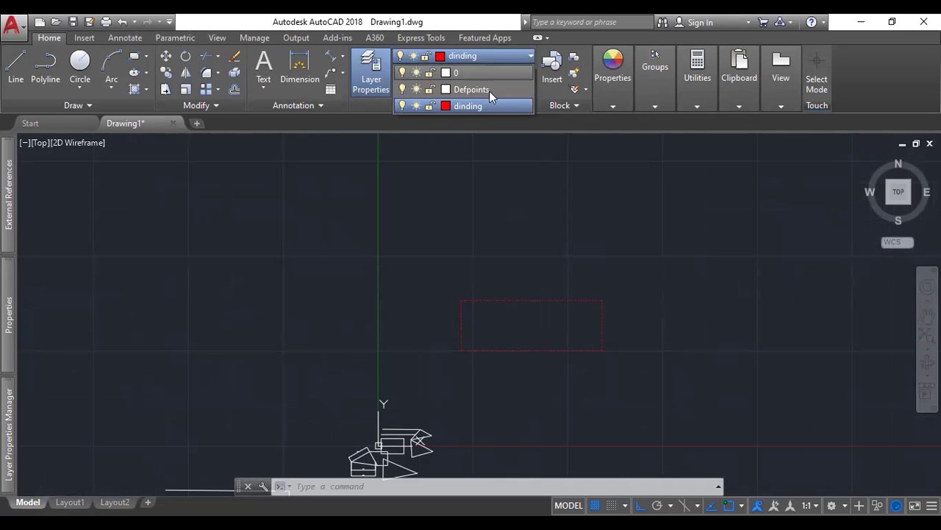
pyautogui.click(489, 90)
# - Turn the dinding layer off and back on while Defpoints is current
pyautogui.click(489, 56)
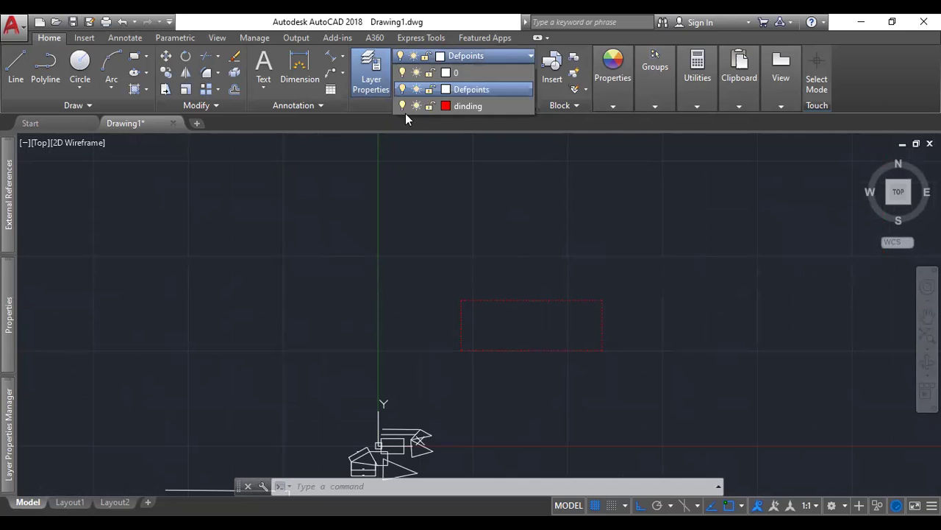
pyautogui.click(401, 105)
pyautogui.click(402, 106)
# - Lock the dinding layer and try to select the red rectangle with a selection window
pyautogui.click(431, 107)
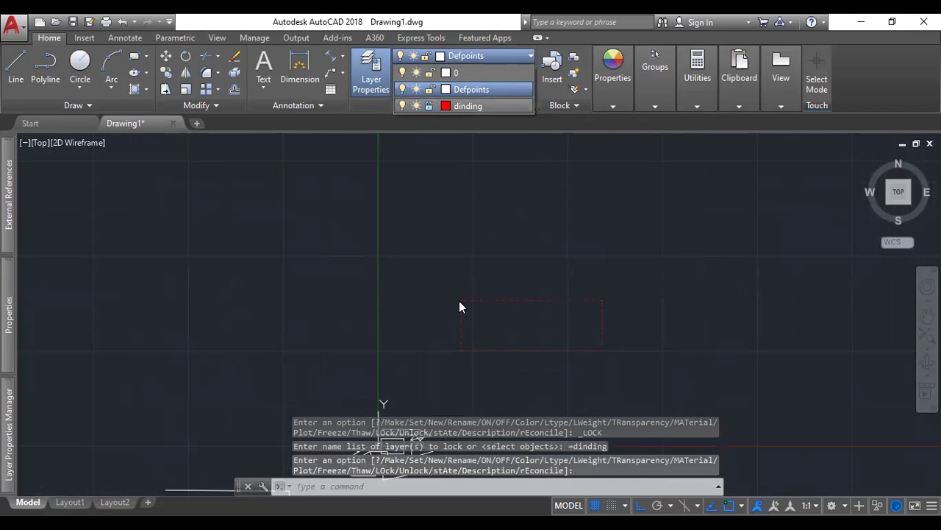
pyautogui.scroll(-3, 460, 301)
pyautogui.click(452, 279)
pyautogui.click(434, 288)
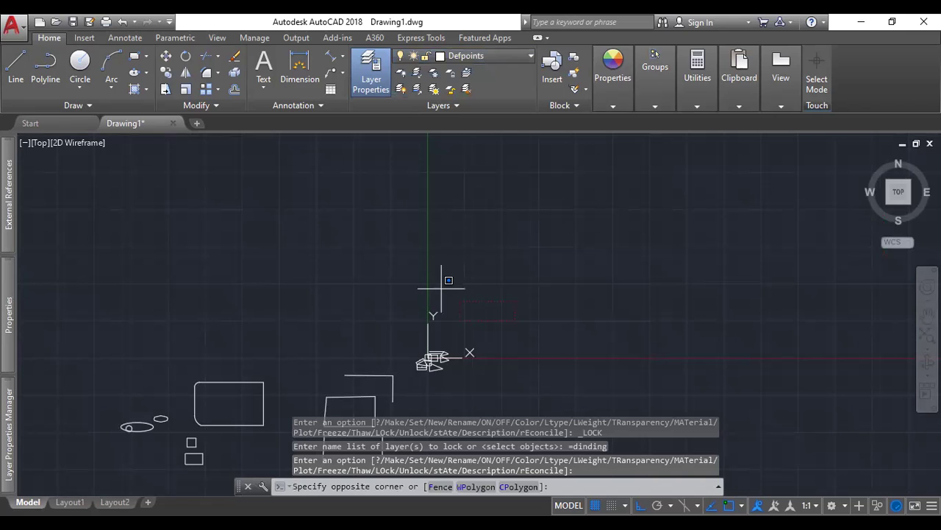
pyautogui.click(531, 333)
pyautogui.scroll(6, 481, 311)
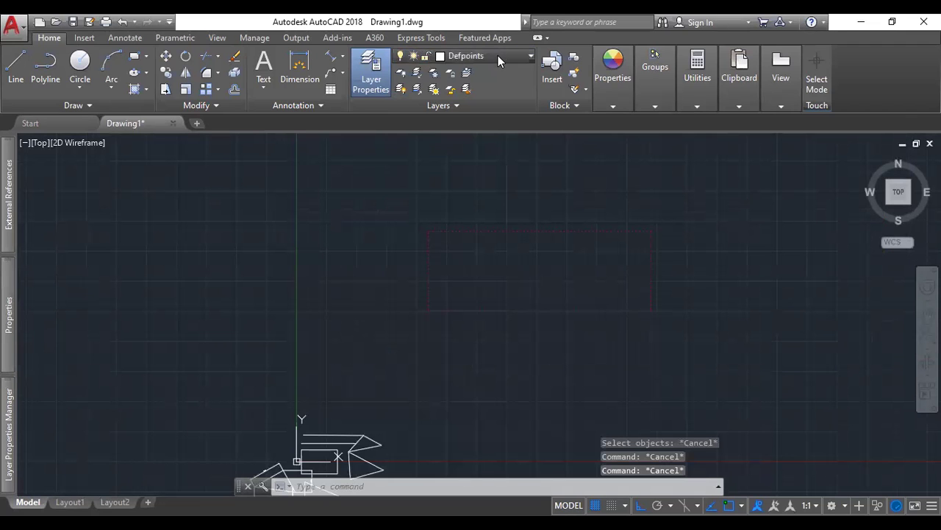
# - Unlock the dinding layer, and freeze and thaw it in all viewports
pyautogui.click(497, 55)
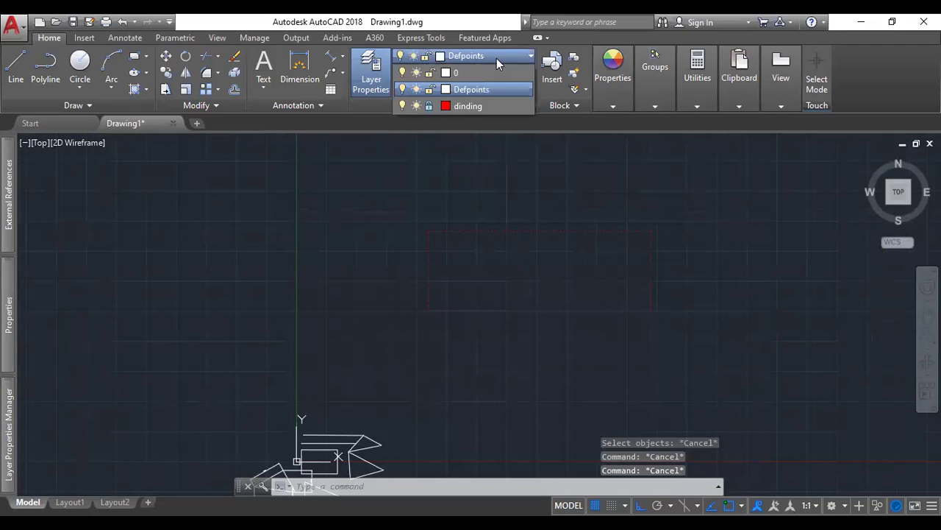
pyautogui.click(416, 107)
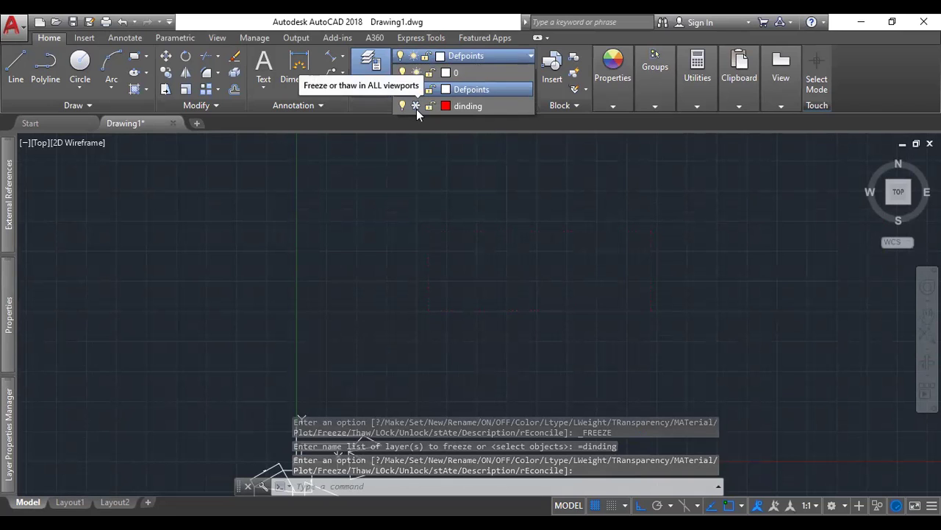
pyautogui.click(416, 107)
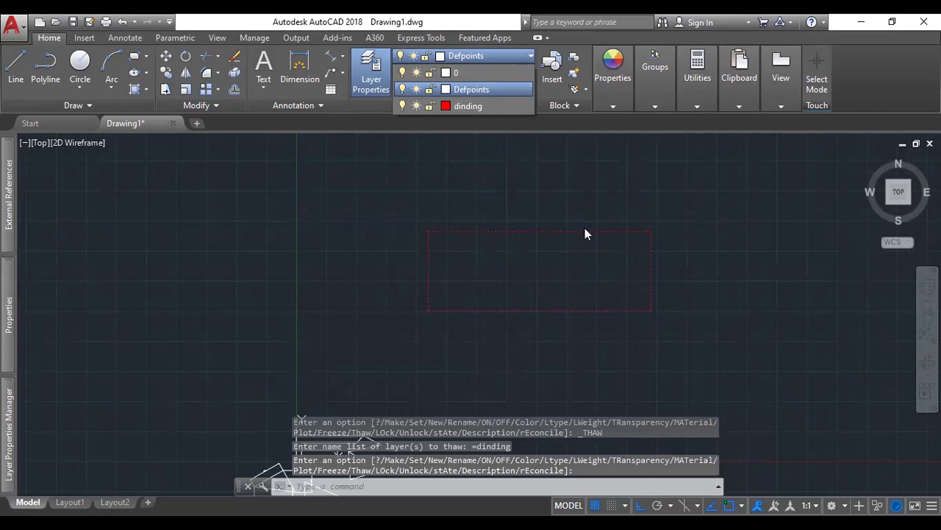
pyautogui.press('Escape')
pyautogui.press('Escape')
pyautogui.press('Escape')
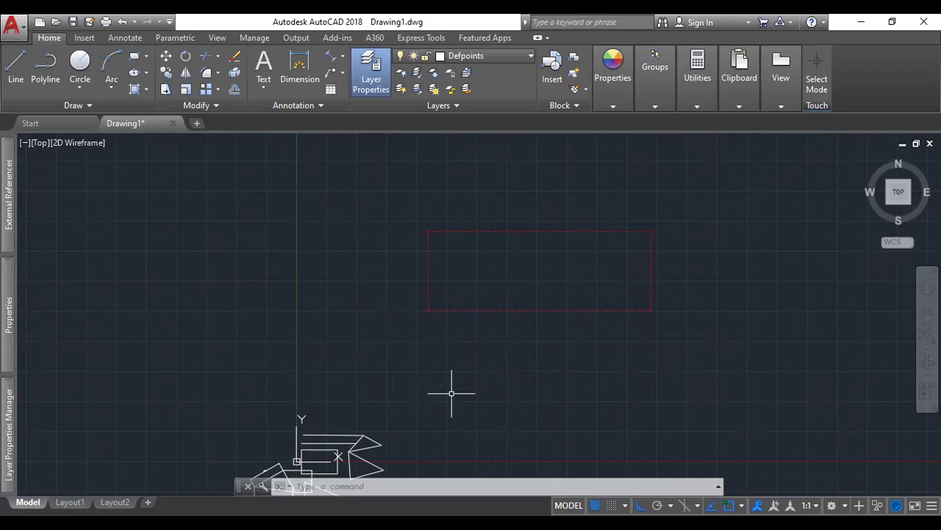
pyautogui.moveTo(595, 364); pyautogui.dragTo(631, 376, button='middle')
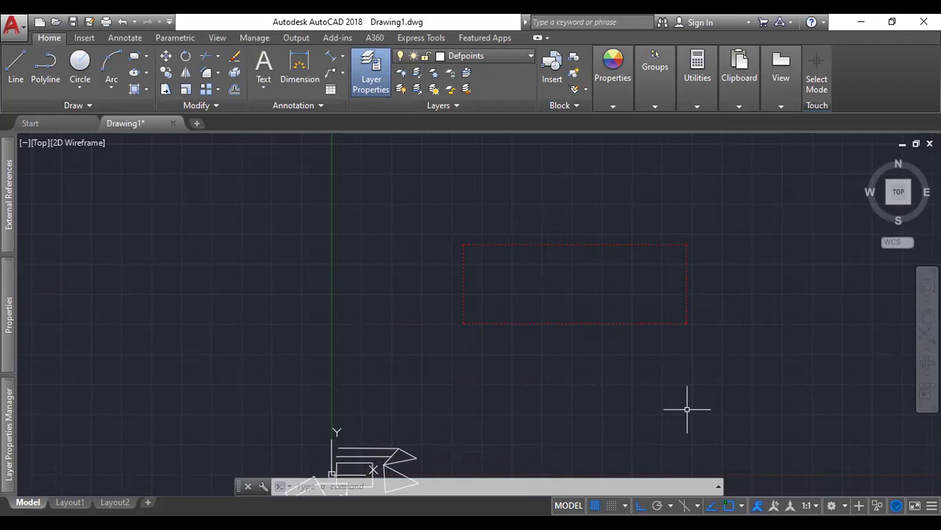
pyautogui.scroll(-2, 652, 368)
pyautogui.moveTo(709, 335); pyautogui.dragTo(635, 351, button='middle')
pyautogui.scroll(4, 565, 353)
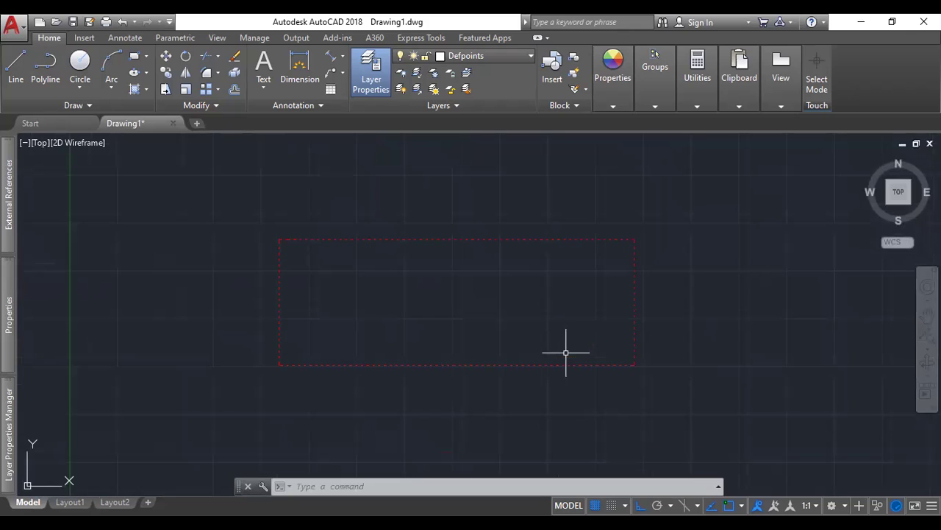
pyautogui.scroll(2, 641, 373)
pyautogui.moveTo(637, 370); pyautogui.dragTo(708, 400, button='middle')
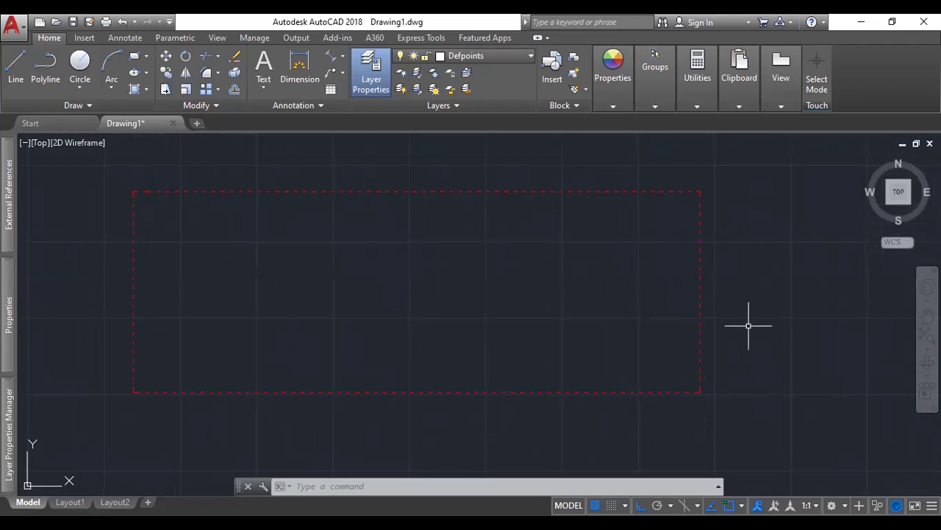
pyautogui.scroll(-4, 691, 287)
pyautogui.moveTo(725, 374)
pyautogui.mouseDown(button='middle')
pyautogui.moveTo(716, 435)
pyautogui.moveTo(696, 410)
pyautogui.moveTo(702, 374)
pyautogui.mouseUp(button='middle')
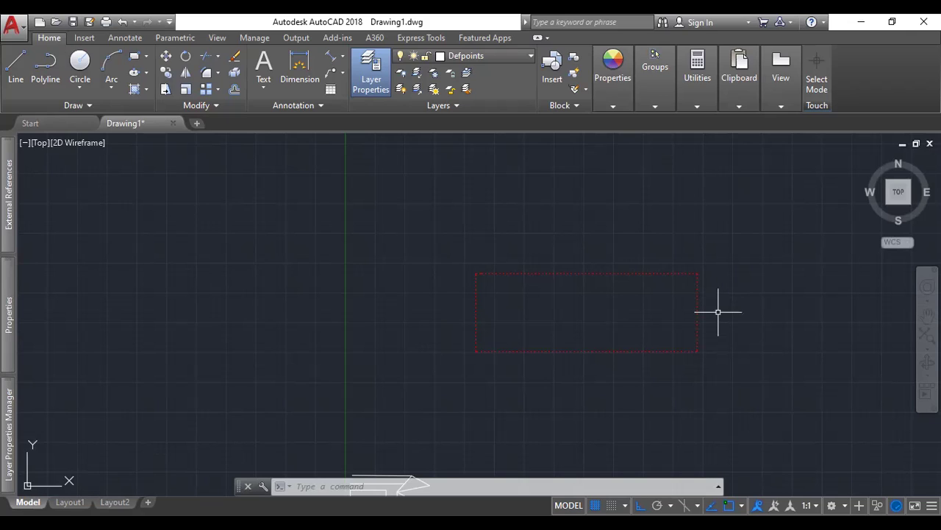
# - Turn on polar tracking
pyautogui.press('F10')
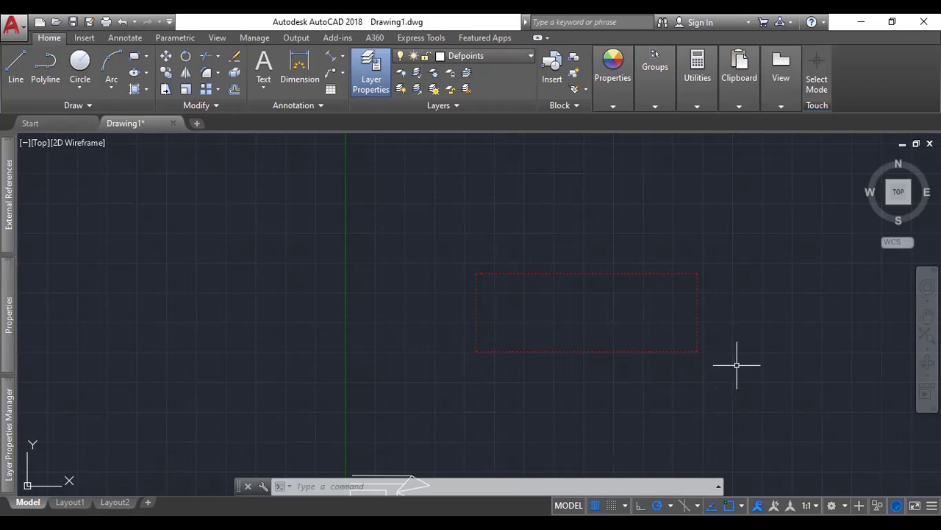
pyautogui.scroll(-2, 736, 365)
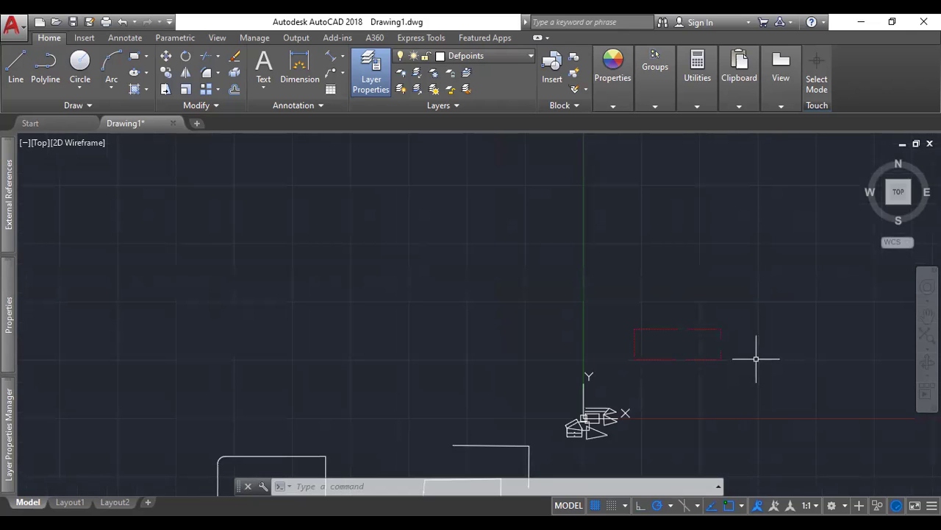
pyautogui.scroll(1, 756, 359)
pyautogui.moveTo(756, 359); pyautogui.dragTo(587, 425, button='middle')
pyautogui.scroll(3, 576, 430)
pyautogui.moveTo(509, 450)
pyautogui.mouseDown(button='middle')
pyautogui.moveTo(614, 417)
pyautogui.moveTo(740, 423)
pyautogui.moveTo(793, 442)
pyautogui.mouseUp(button='middle')
pyautogui.scroll(2, 613, 417)
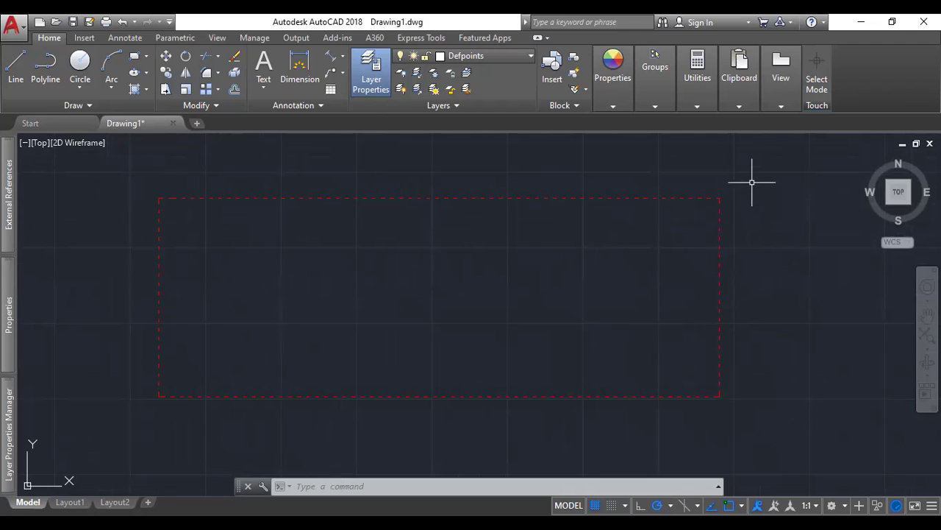
pyautogui.moveTo(758, 198); pyautogui.dragTo(765, 214, button='middle')
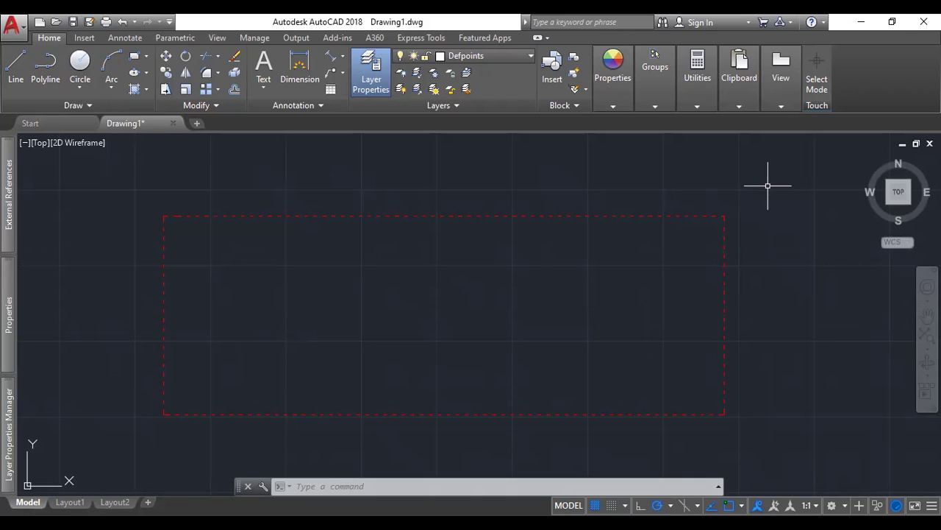
pyautogui.moveTo(768, 185); pyautogui.dragTo(773, 181, button='middle')
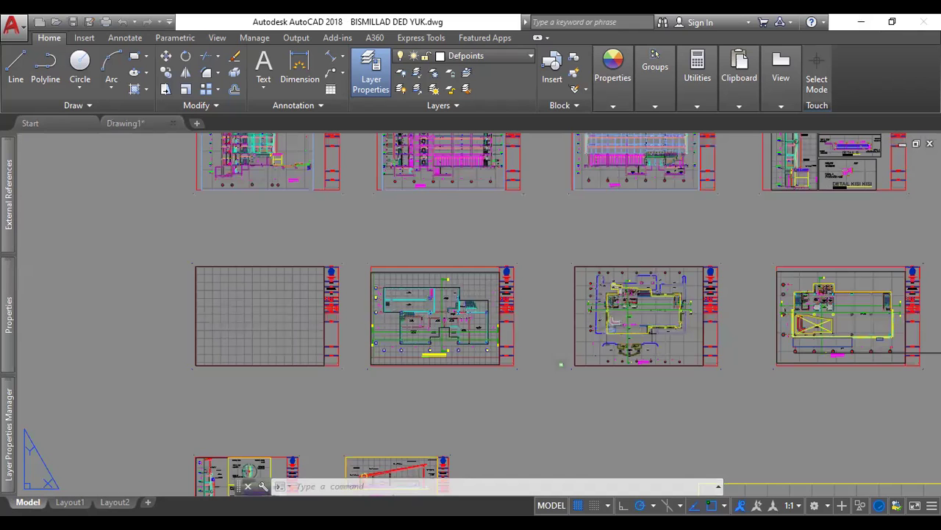
# - Look over the sheets in Layout1 of the BISMILLAD DED YUK drawing and switch to model space
pyautogui.scroll(-2, 314, 391)
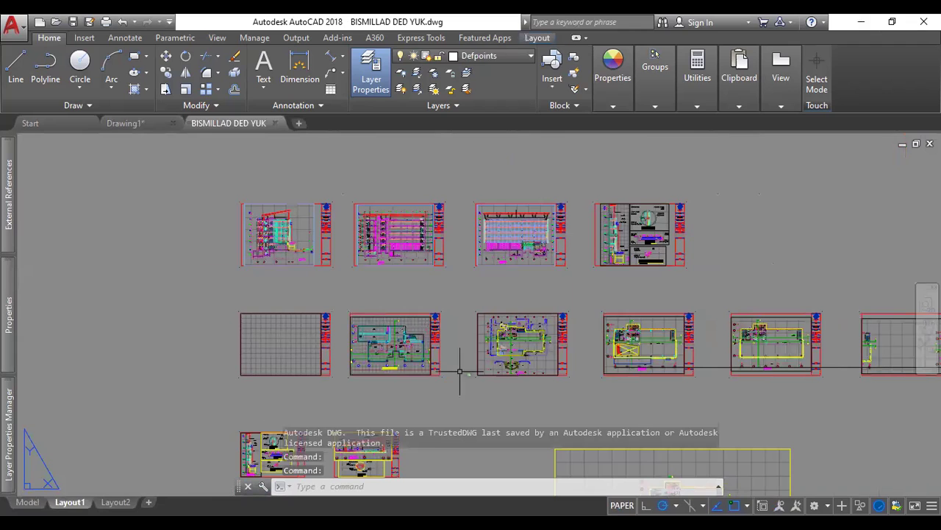
pyautogui.moveTo(465, 416)
pyautogui.mouseDown(button='middle')
pyautogui.moveTo(503, 400)
pyautogui.moveTo(538, 353)
pyautogui.mouseUp(button='middle')
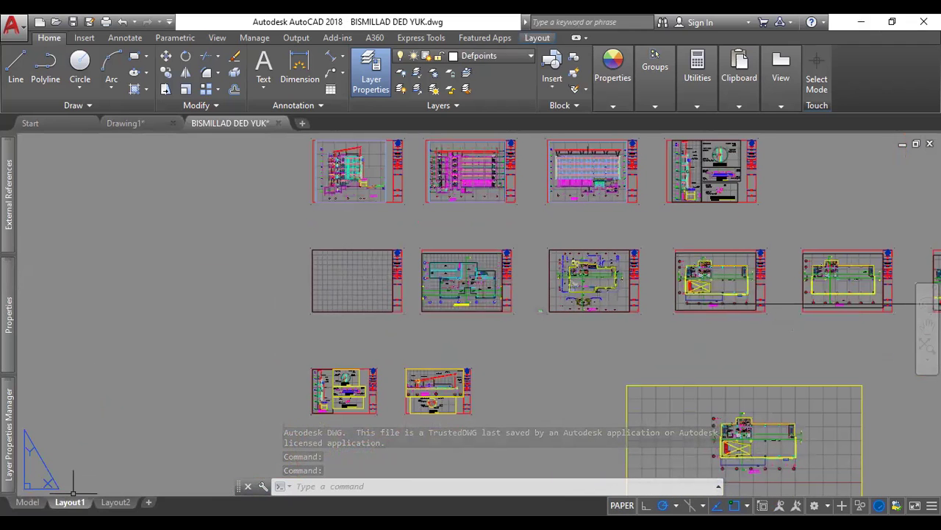
pyautogui.click(27, 501)
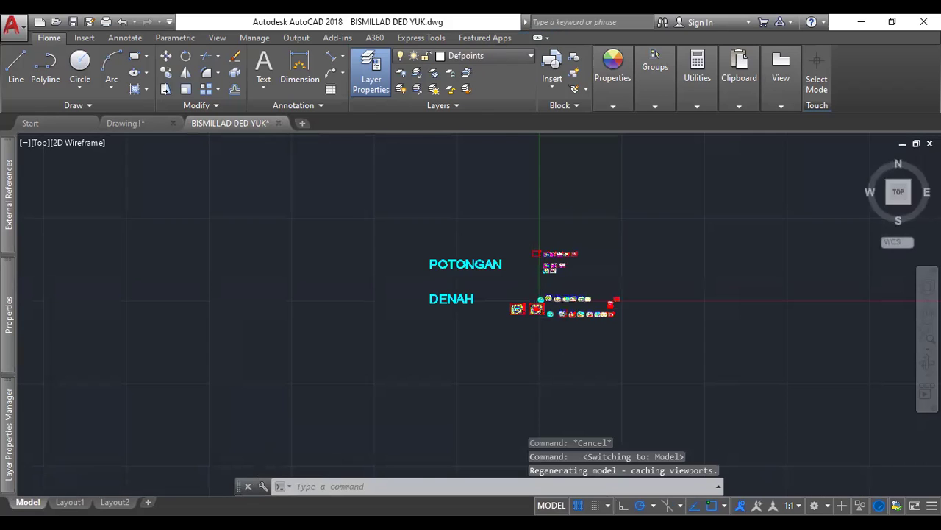
# - Examine the floor plan containing the main hall, office and drop-off area in model space
pyautogui.scroll(8, 504, 285)
pyautogui.moveTo(652, 280); pyautogui.dragTo(424, 286, button='middle')
pyautogui.scroll(6, 447, 237)
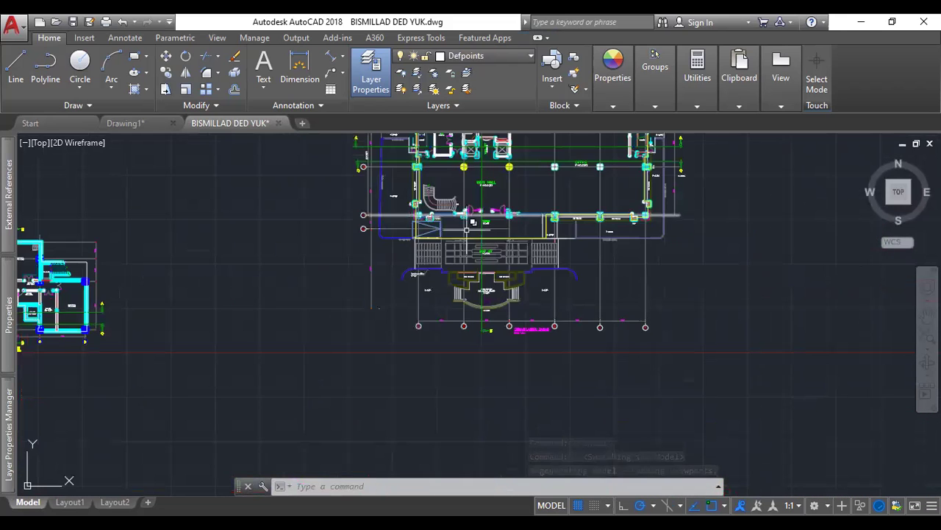
pyautogui.moveTo(524, 250); pyautogui.dragTo(480, 353, button='middle')
pyautogui.scroll(3, 480, 353)
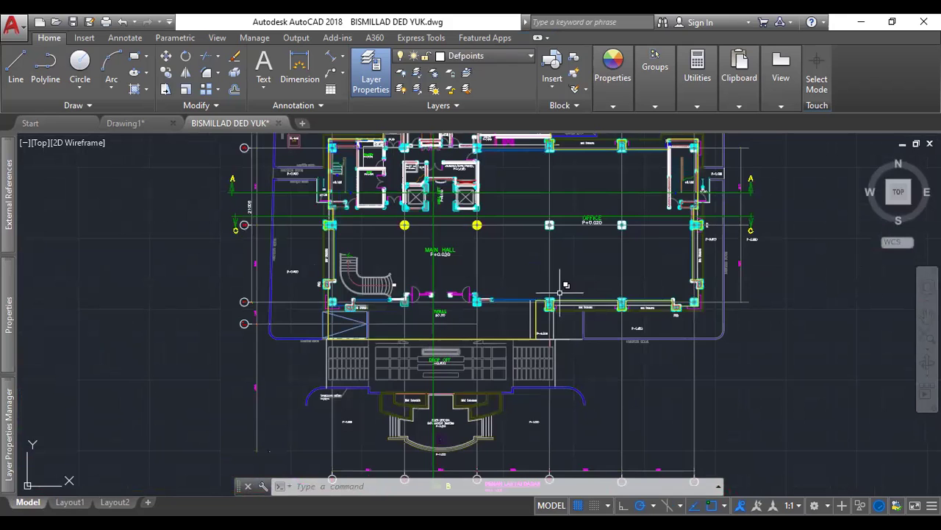
pyautogui.scroll(-1, 500, 324)
pyautogui.scroll(-5, 454, 202)
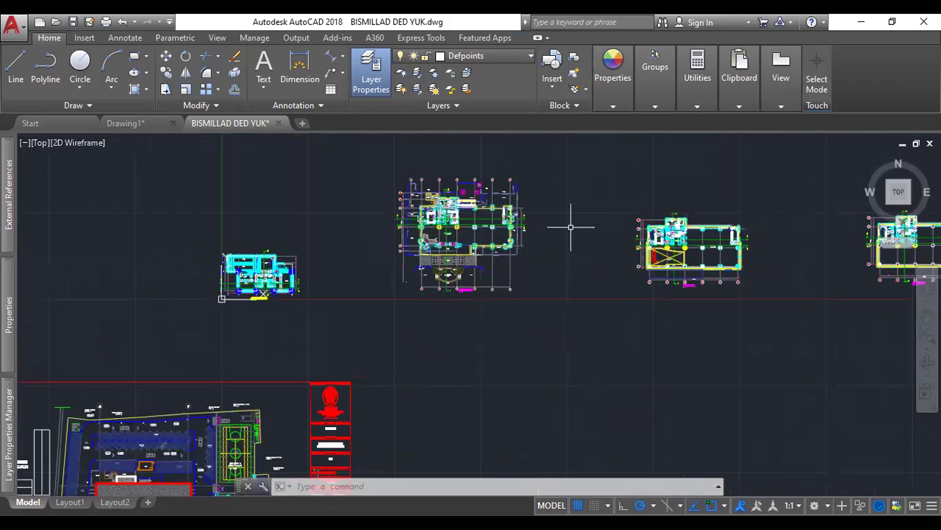
# - Examine the neighbouring floor plan with the void and lift hall, and its place among the other plans
pyautogui.scroll(6, 759, 251)
pyautogui.scroll(4, 420, 311)
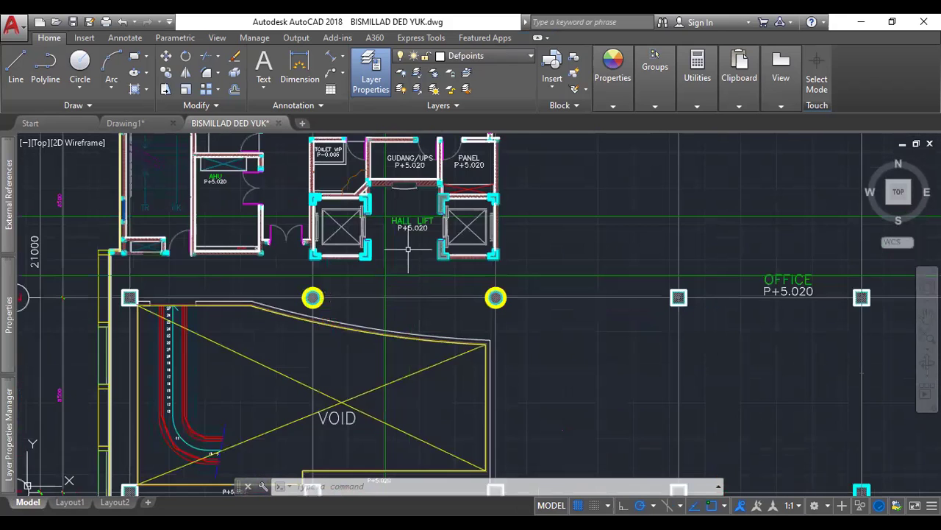
pyautogui.scroll(-4, 420, 311)
pyautogui.moveTo(433, 291); pyautogui.dragTo(642, 309, button='middle')
pyautogui.scroll(-2, 389, 319)
pyautogui.scroll(-1, 265, 331)
pyautogui.moveTo(265, 330); pyautogui.dragTo(484, 334, button='middle')
pyautogui.scroll(-3, 484, 335)
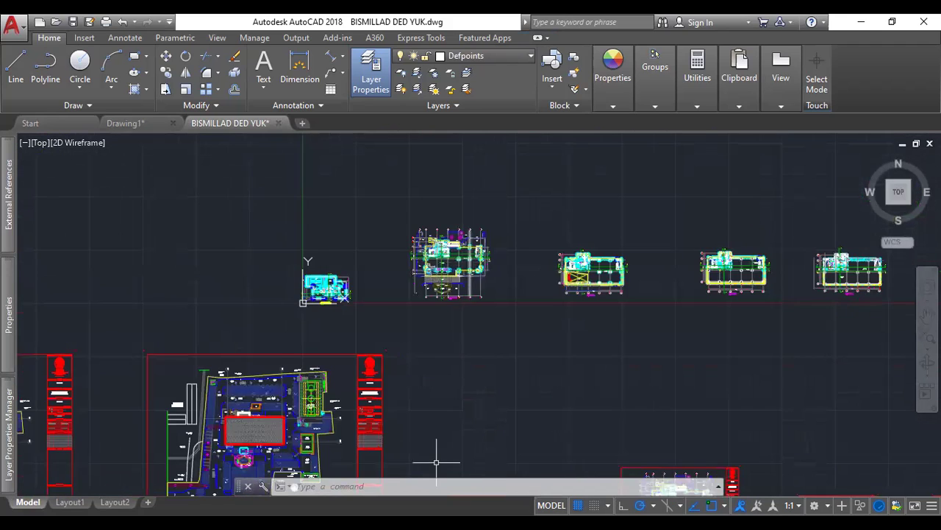
# - Examine the site plan sheet's title block and the small red corner mark just outside its frame
pyautogui.moveTo(434, 458); pyautogui.dragTo(565, 307, button='middle')
pyautogui.scroll(3, 542, 344)
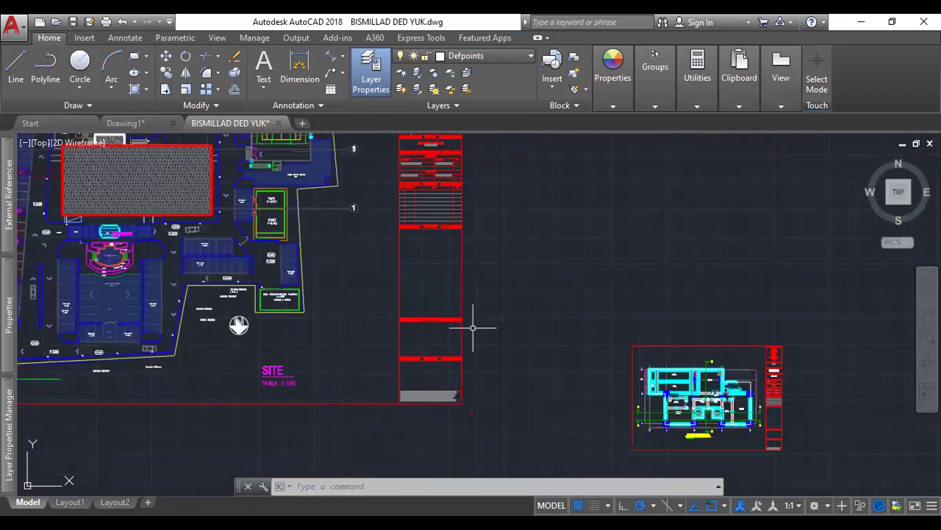
pyautogui.scroll(-3, 511, 245)
pyautogui.scroll(5, 478, 184)
pyautogui.scroll(5, 530, 242)
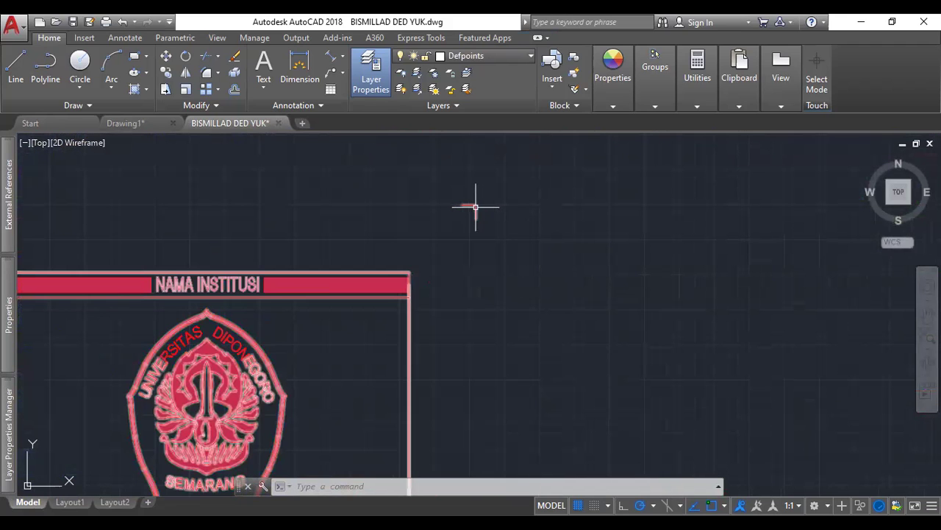
pyautogui.moveTo(475, 207)
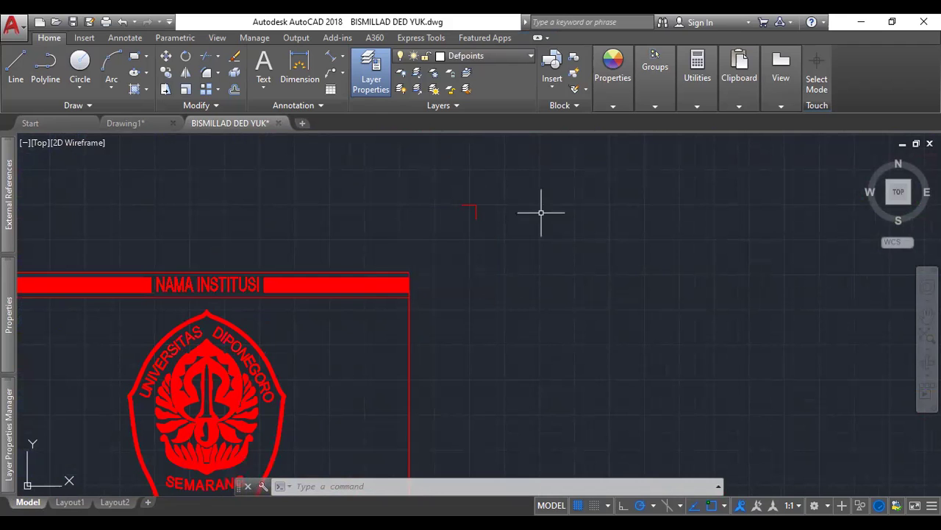
# - Examine the site plan sheet as a whole and the institution, course and assignment title fields of its title block
pyautogui.scroll(-6, 410, 213)
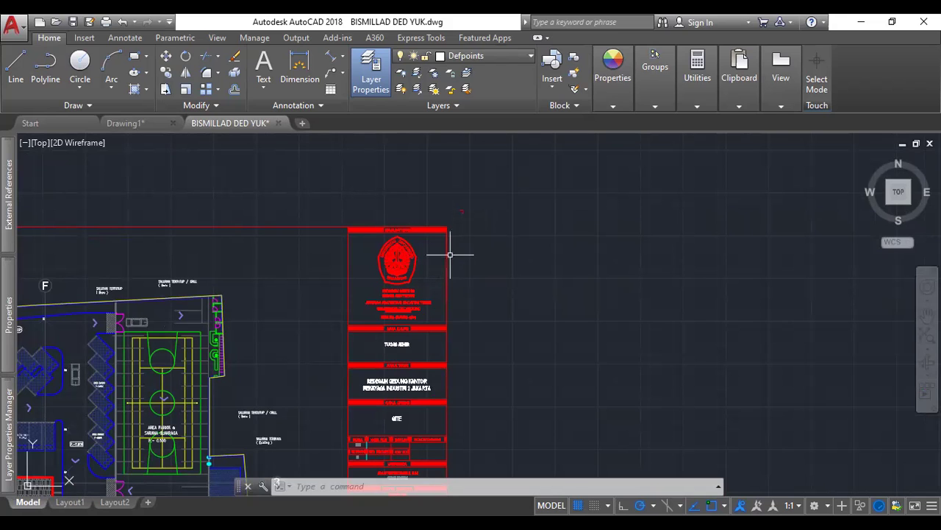
pyautogui.scroll(-4, 457, 293)
pyautogui.moveTo(446, 359); pyautogui.dragTo(500, 319, button='middle')
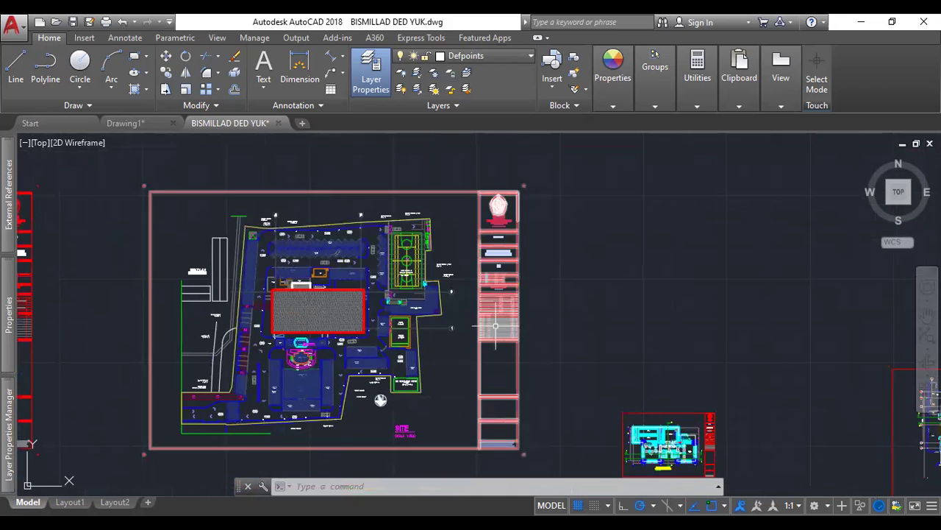
pyautogui.scroll(4, 495, 325)
pyautogui.moveTo(547, 302); pyautogui.dragTo(552, 333, button='middle')
pyautogui.scroll(5, 547, 262)
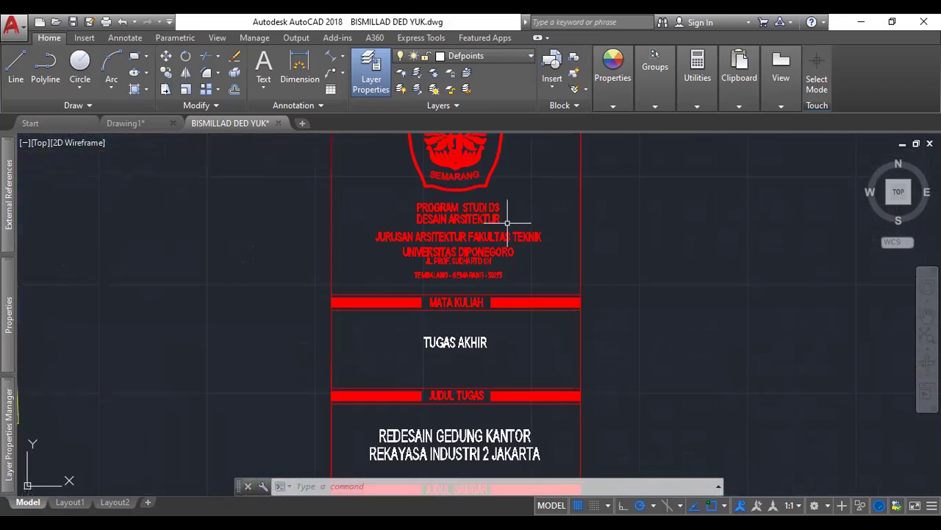
pyautogui.scroll(-5, 647, 204)
pyautogui.moveTo(683, 253); pyautogui.dragTo(625, 383, button='middle')
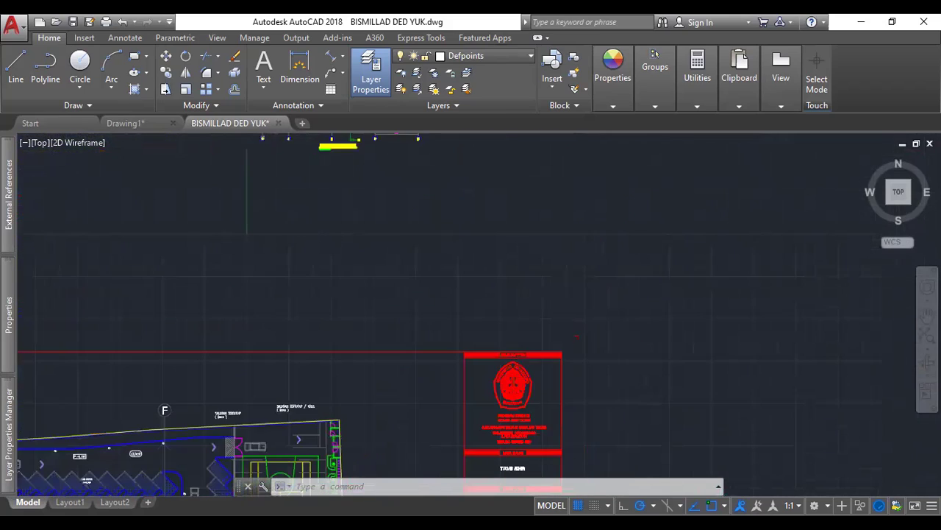
# - Examine the two site sheets, their title blocks and the smaller floor plan sheets beside them
pyautogui.scroll(-6, 563, 279)
pyautogui.moveTo(614, 443); pyautogui.dragTo(571, 319, button='middle')
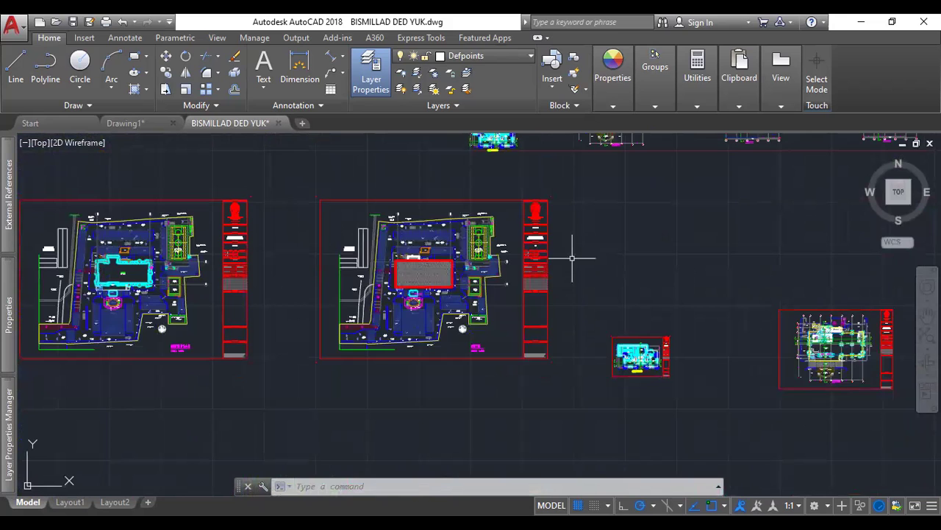
pyautogui.scroll(4, 573, 276)
pyautogui.moveTo(670, 280); pyautogui.dragTo(527, 478, button='middle')
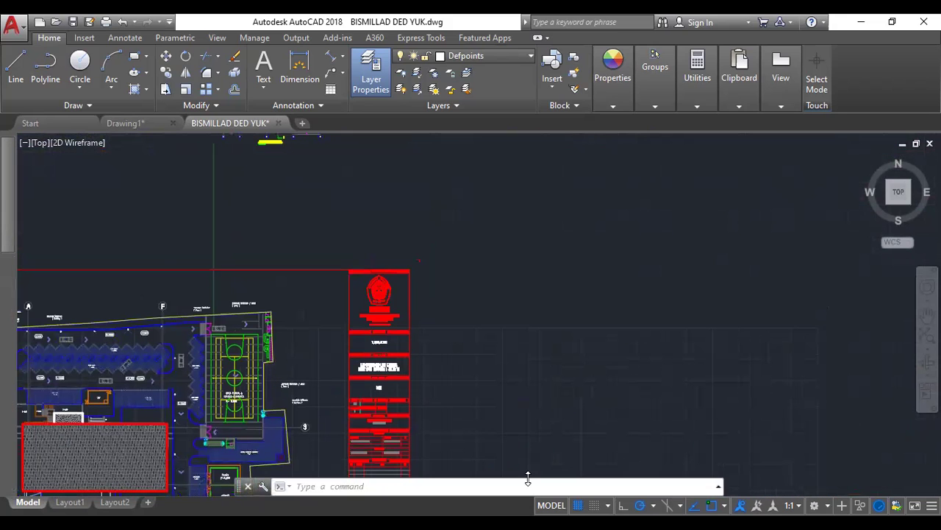
pyautogui.scroll(-2, 503, 360)
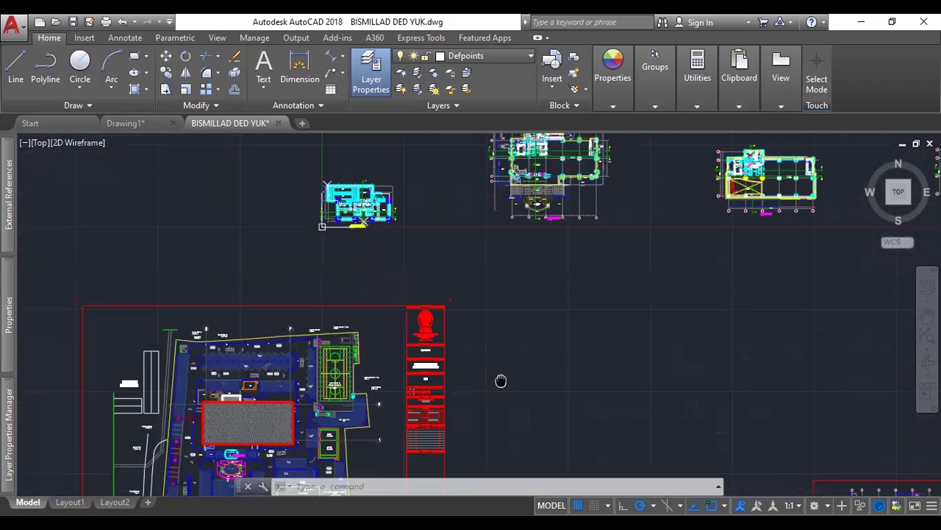
pyautogui.moveTo(501, 380); pyautogui.dragTo(588, 269, button='middle')
pyautogui.scroll(6, 410, 451)
pyautogui.scroll(-4, 444, 390)
pyautogui.moveTo(474, 347); pyautogui.dragTo(469, 381, button='middle')
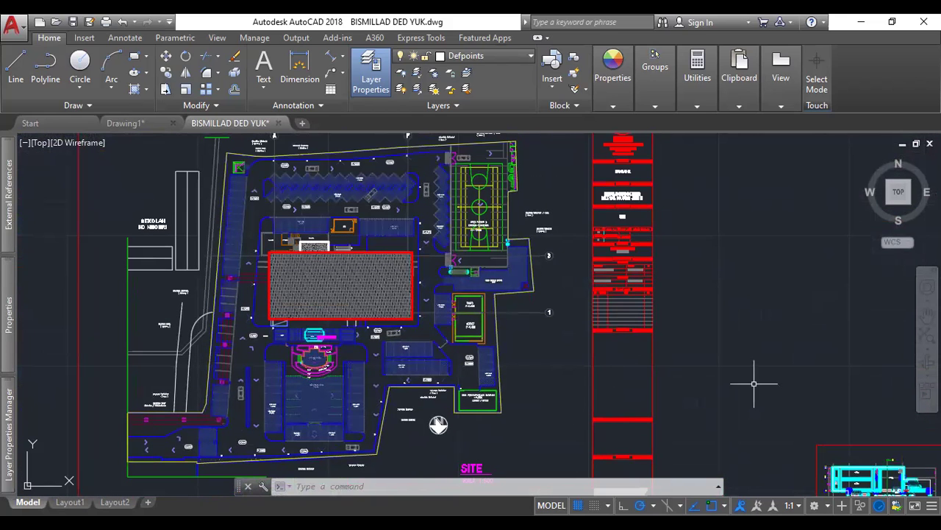
pyautogui.scroll(-1, 758, 346)
pyautogui.scroll(-3, 750, 311)
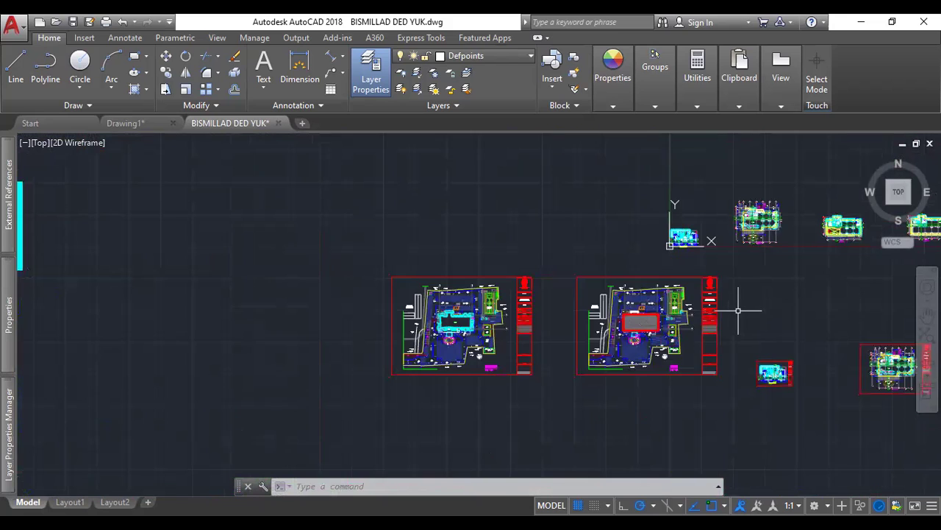
pyautogui.scroll(4, 669, 383)
pyautogui.moveTo(668, 378); pyautogui.dragTo(621, 376, button='middle')
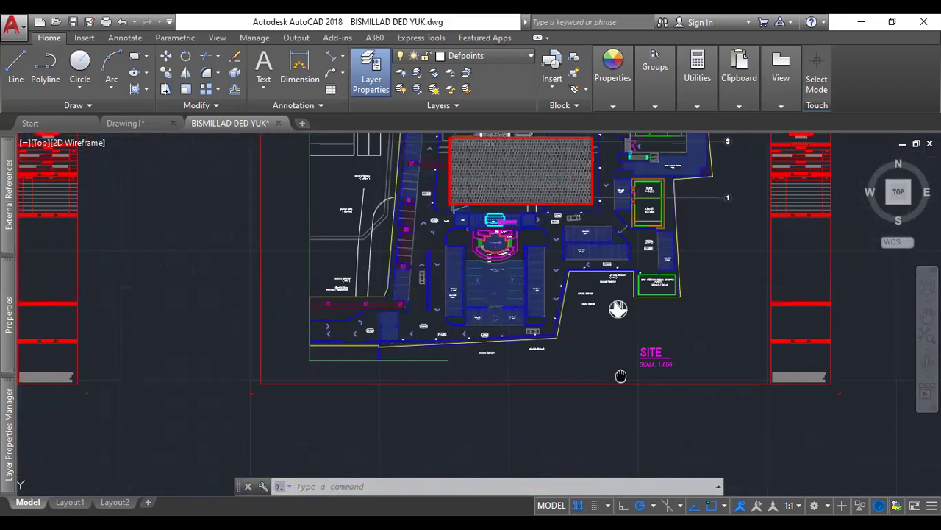
# - Try to insert a drawing file as a block, browsing the PENGAJUAN TA folder on the DATA (D:) drive
pyautogui.write('I')
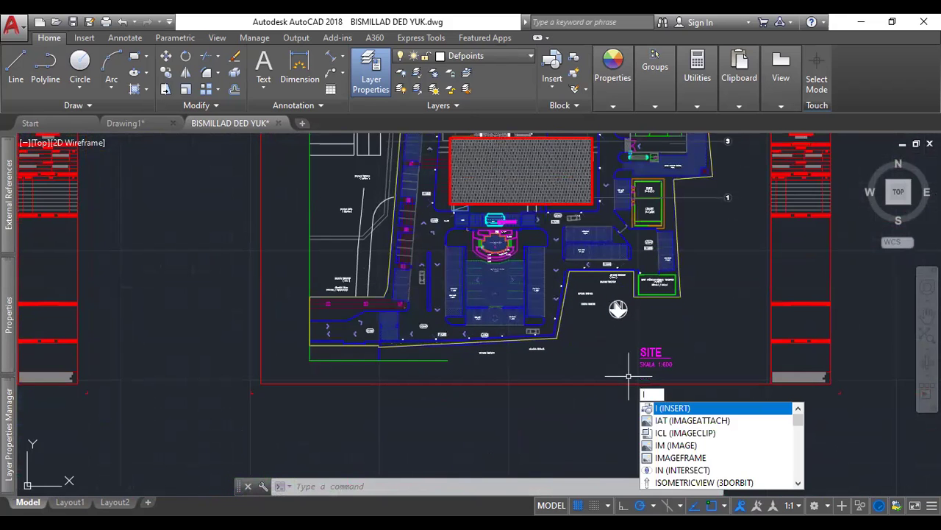
pyautogui.press('Return')
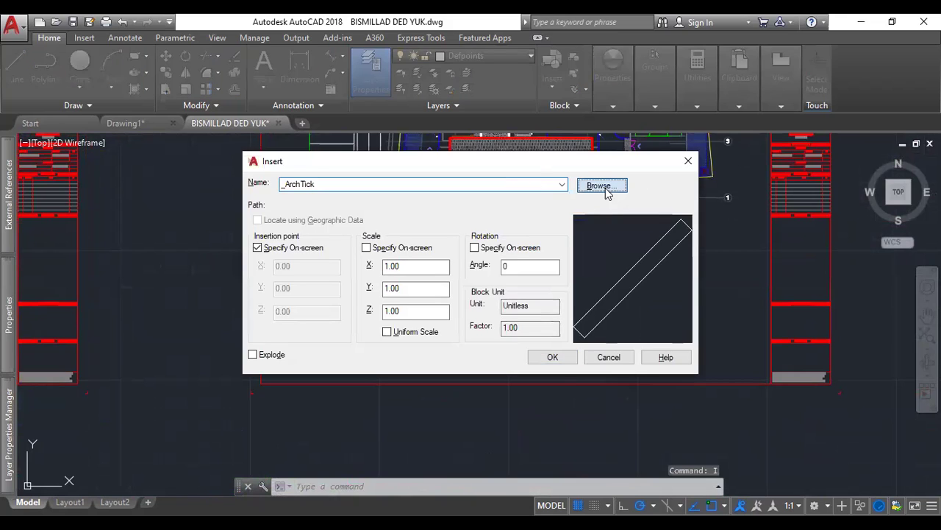
pyautogui.click(601, 185)
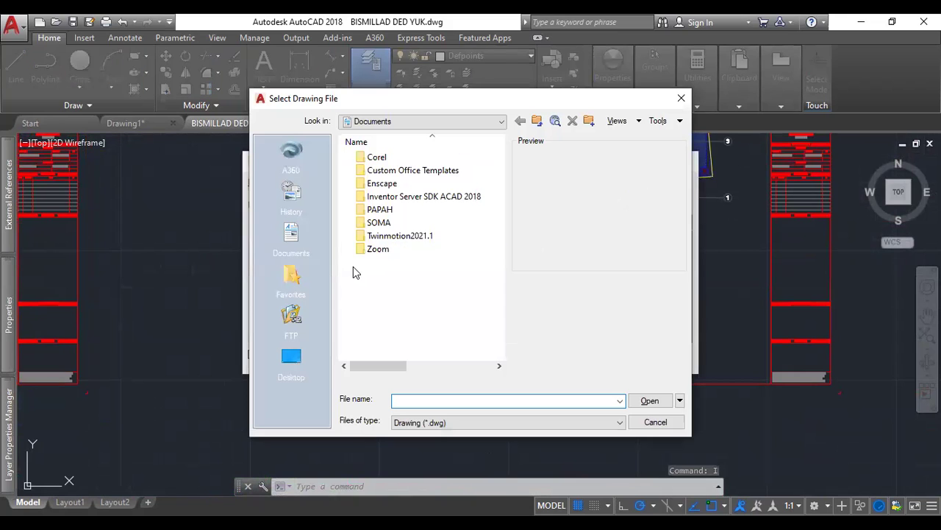
pyautogui.click(494, 127)
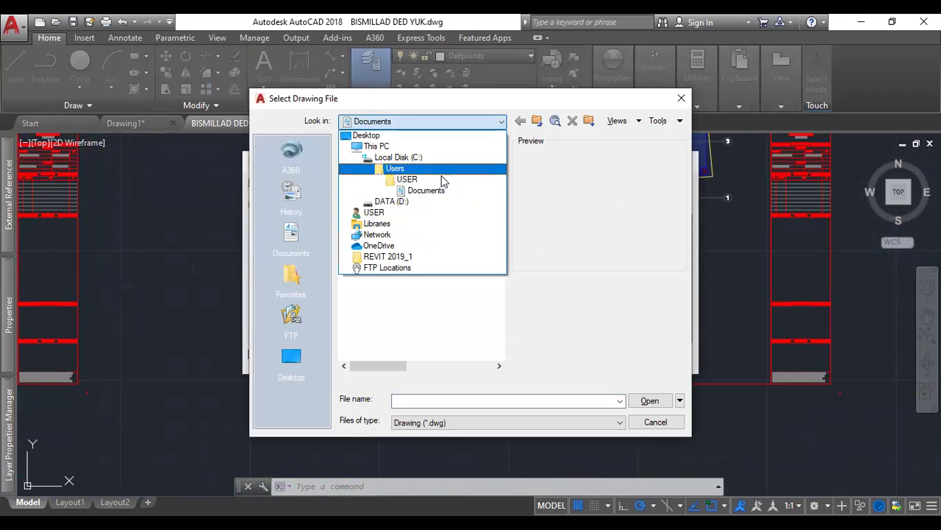
pyautogui.click(403, 202)
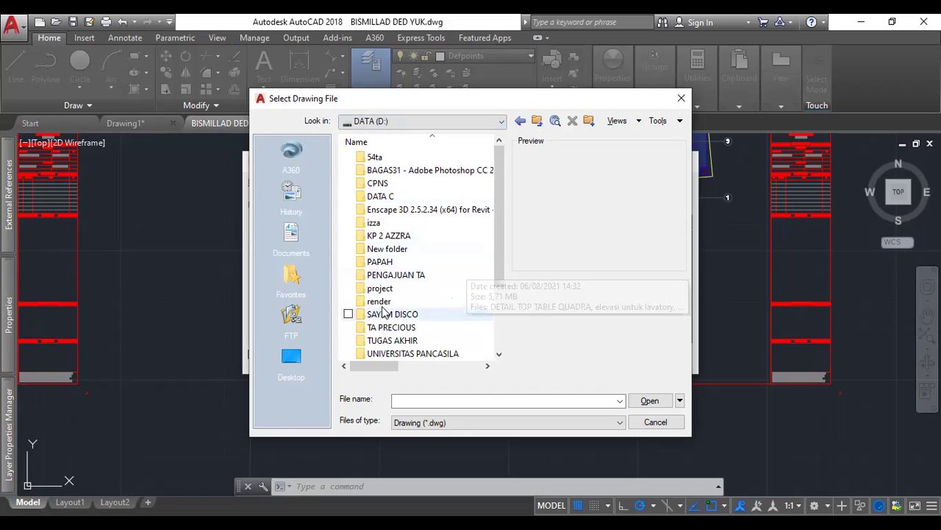
pyautogui.scroll(-3, 415, 301)
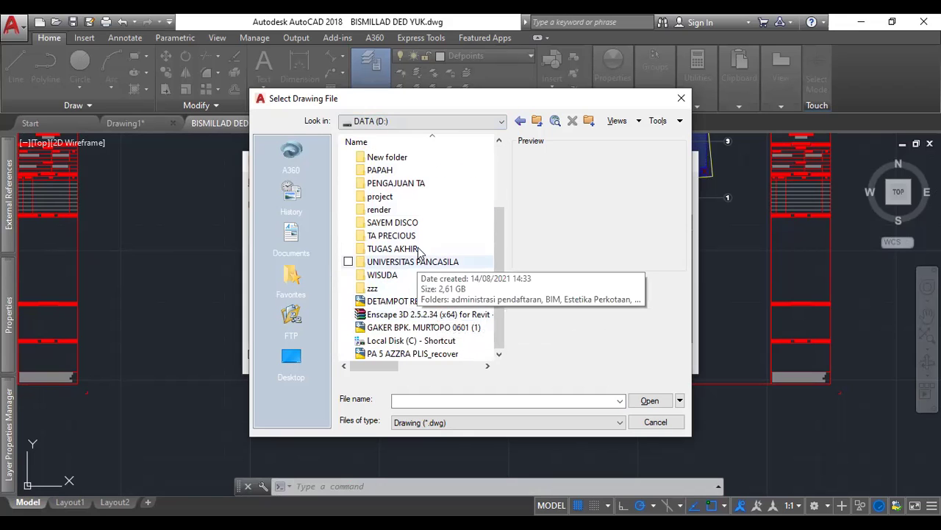
pyautogui.scroll(3, 417, 249)
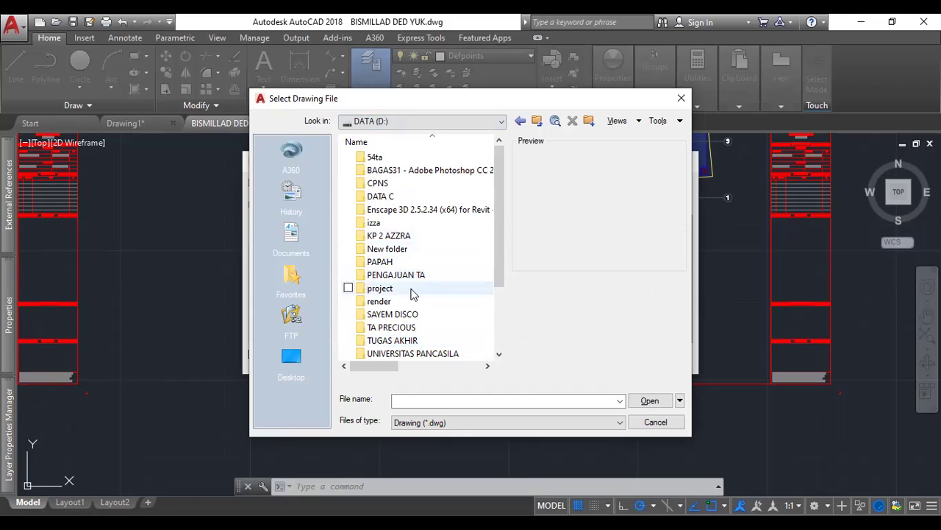
pyautogui.scroll(-1, 388, 303)
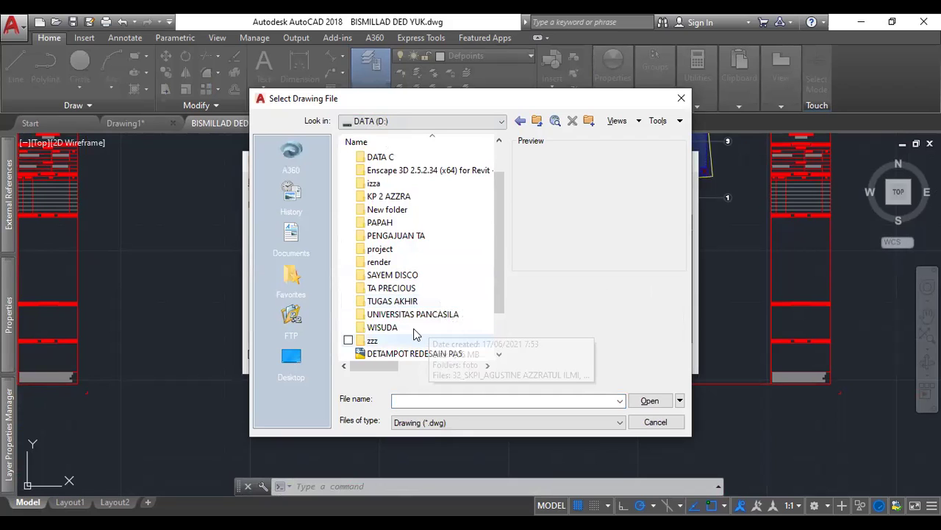
pyautogui.doubleClick(405, 237)
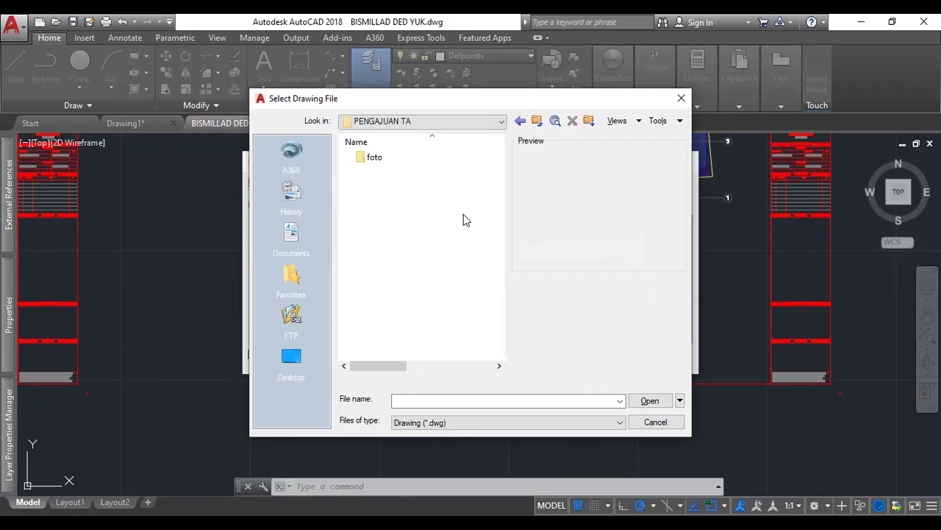
pyautogui.click(681, 98)
pyautogui.click(605, 187)
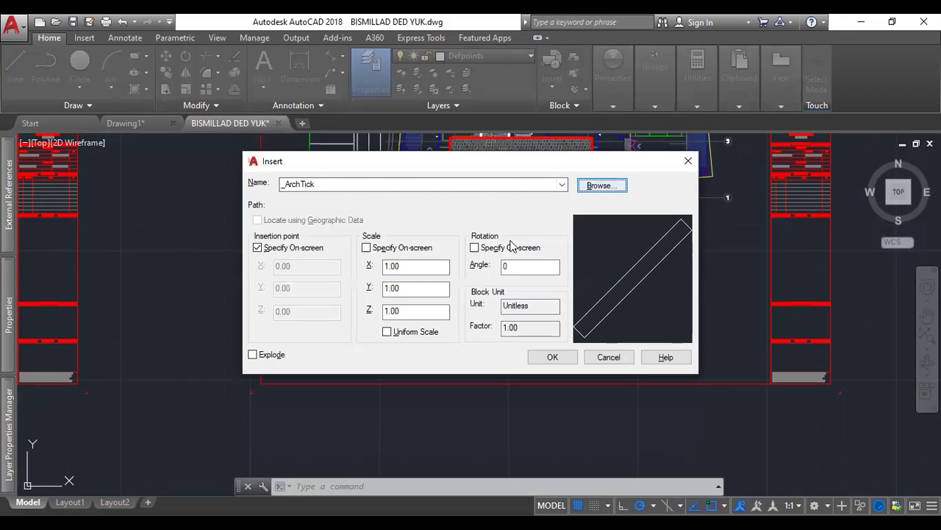
pyautogui.click(502, 122)
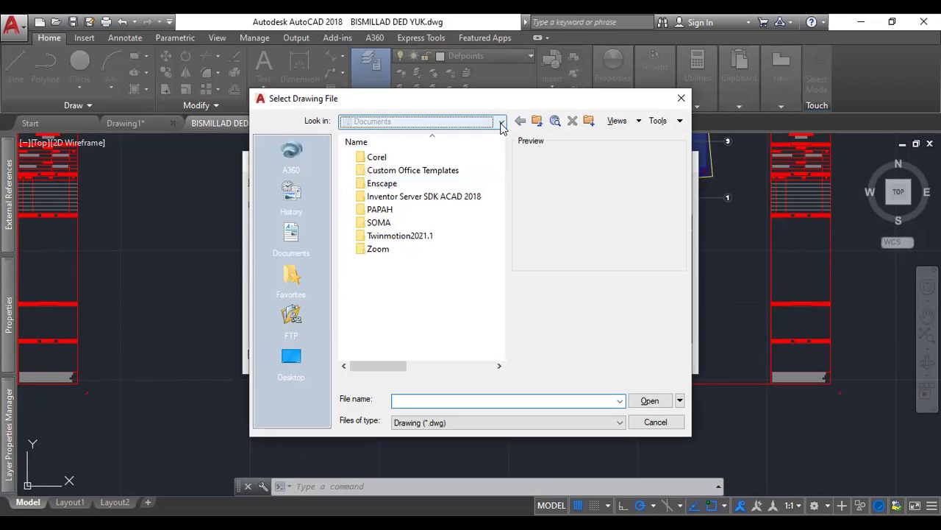
pyautogui.click(681, 100)
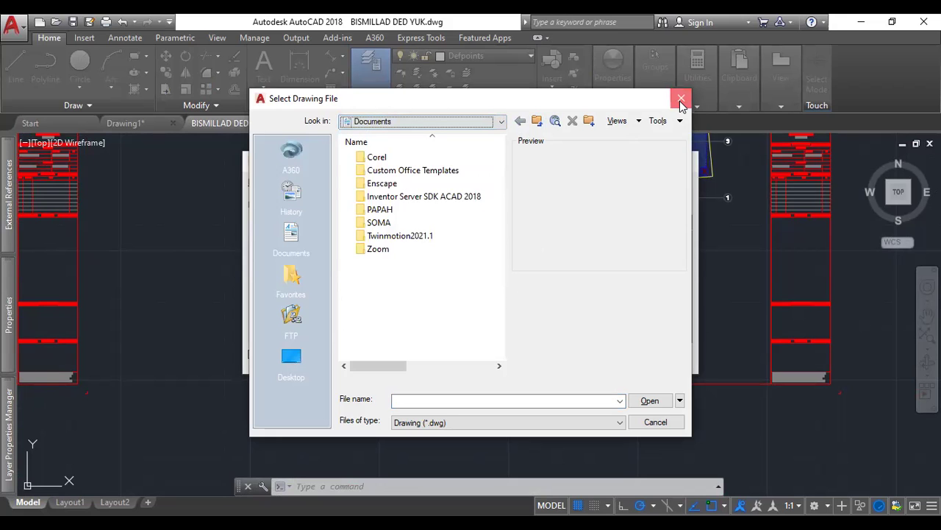
pyautogui.click(681, 100)
pyautogui.click(689, 161)
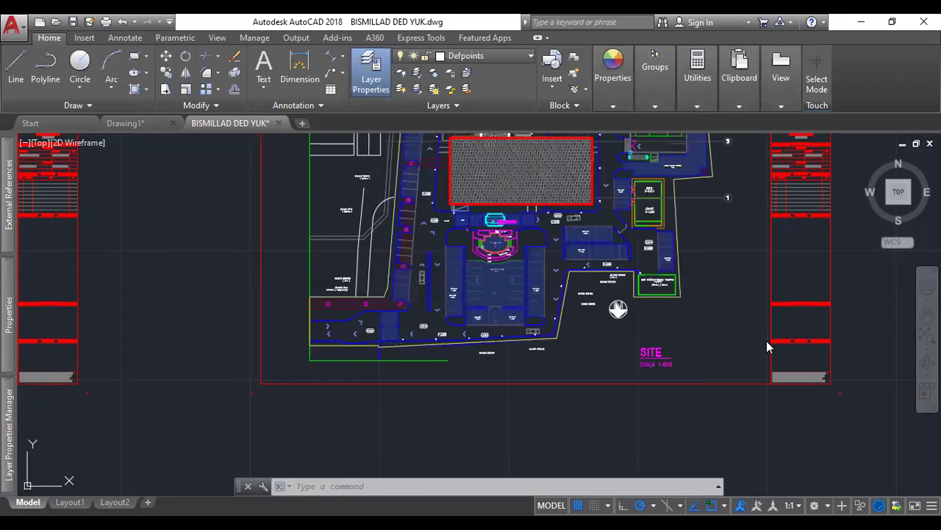
# - Copy the SITE sheet's frame with its title block into the empty area below the sheets
pyautogui.scroll(-2, 766, 341)
pyautogui.scroll(3, 694, 302)
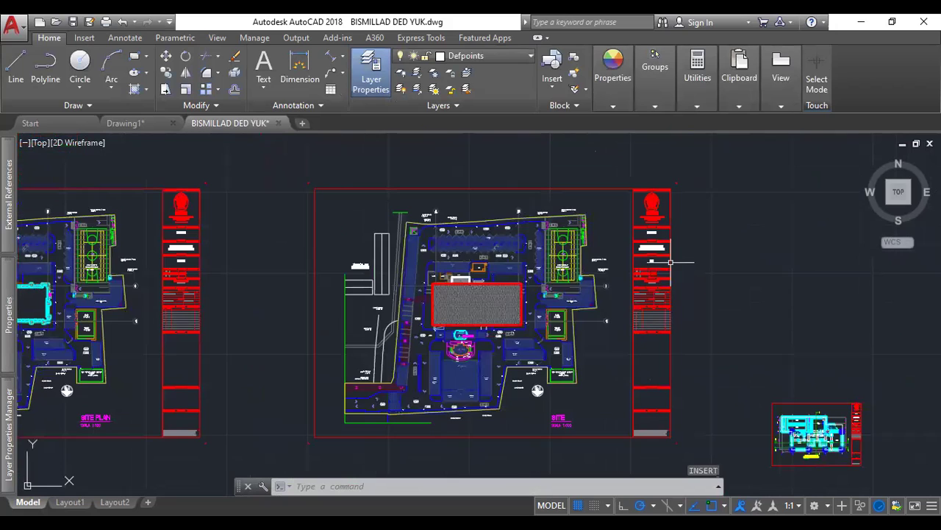
pyautogui.click(687, 180)
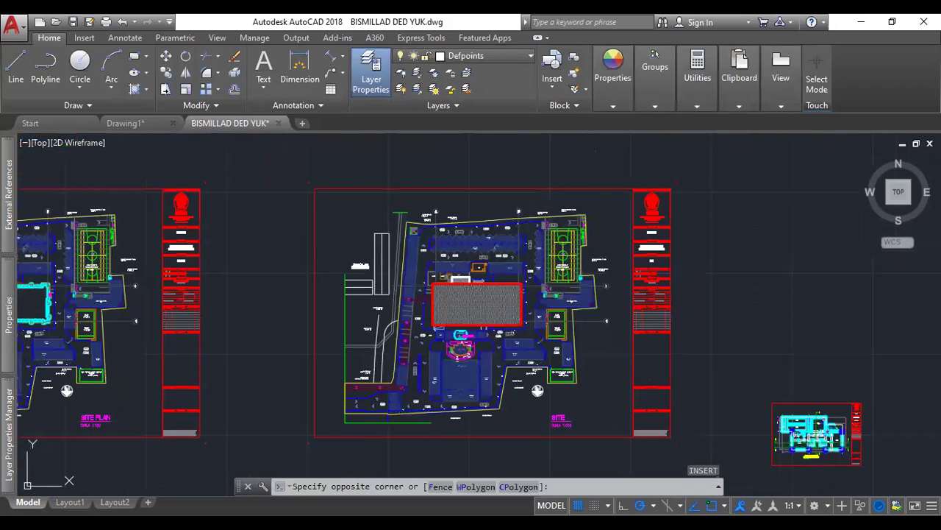
pyautogui.click(657, 221)
pyautogui.moveTo(689, 395); pyautogui.dragTo(674, 204, button='middle')
pyautogui.write('c')
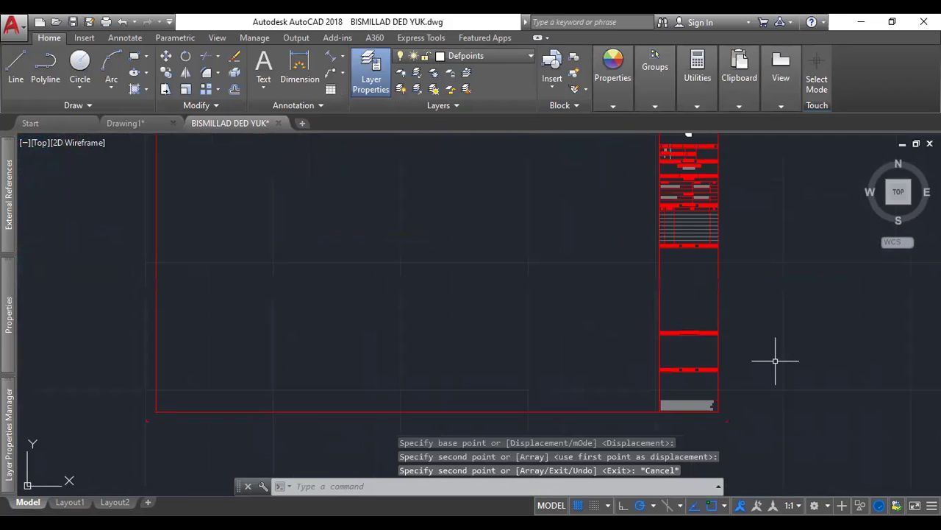
# - Examine the SITE drawing's title and scale label beside the sheet frame's lower edge
pyautogui.scroll(-4, 728, 297)
pyautogui.scroll(4, 733, 362)
pyautogui.scroll(-5, 727, 338)
pyautogui.scroll(10, 627, 222)
pyautogui.moveTo(842, 259); pyautogui.dragTo(472, 235, button='middle')
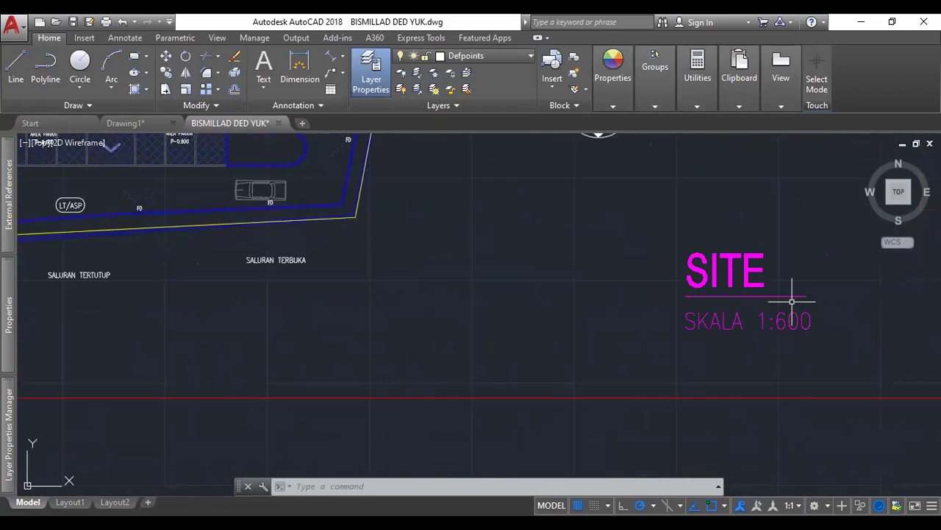
pyautogui.scroll(-6, 792, 325)
pyautogui.moveTo(745, 384); pyautogui.dragTo(553, 259, button='middle')
# - Scale the copied frame and title block by a factor of 0.1 from the frame's lower-left corner
pyautogui.scroll(-2, 554, 258)
pyautogui.scroll(-4, 606, 235)
pyautogui.moveTo(642, 416); pyautogui.dragTo(680, 368, button='middle')
pyautogui.scroll(2, 619, 329)
pyautogui.click(680, 381)
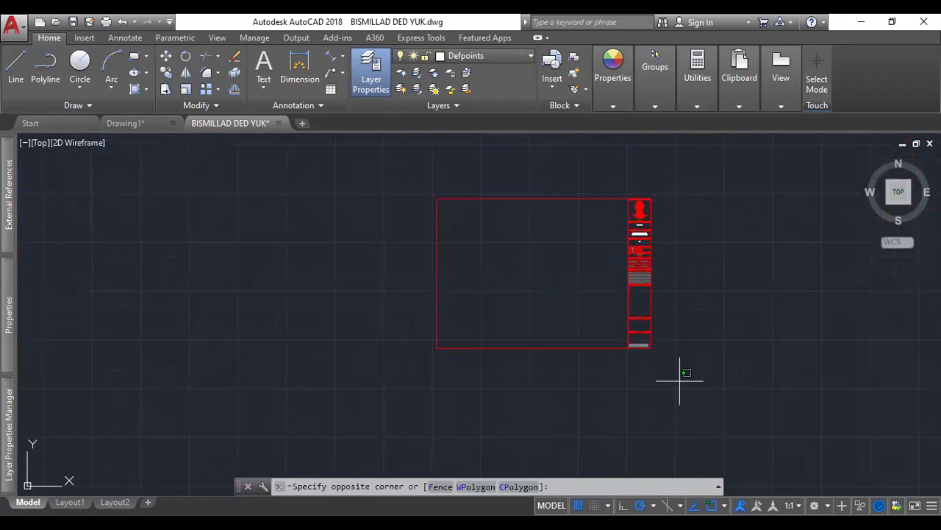
pyautogui.click(575, 181)
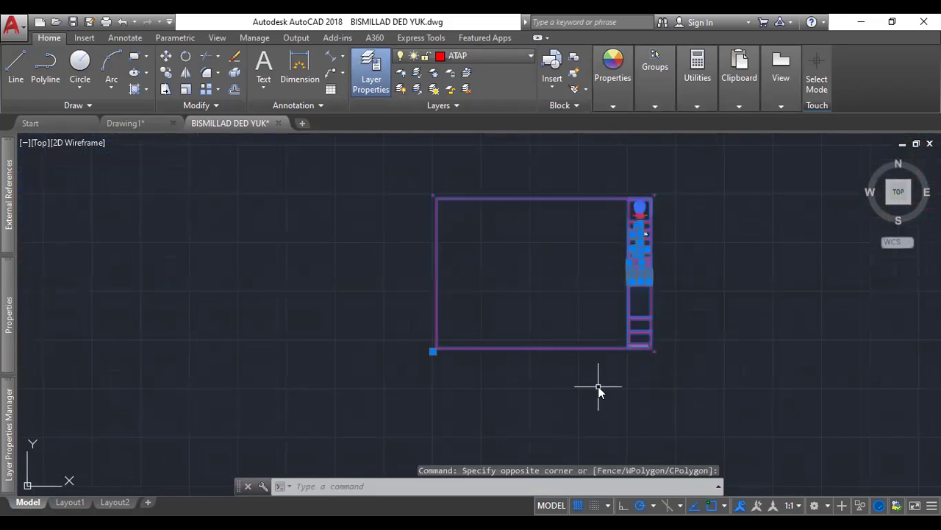
pyautogui.write('sc')
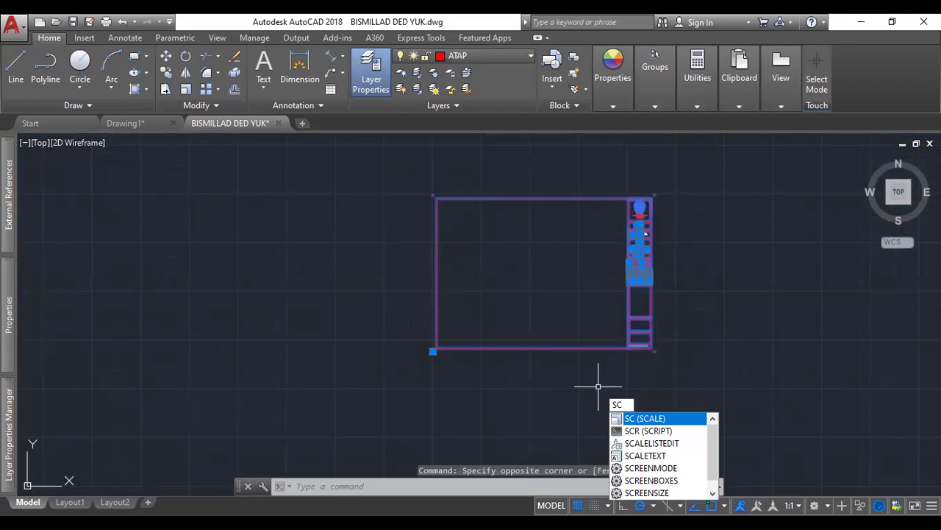
pyautogui.press('Return')
pyautogui.click(433, 352)
pyautogui.write('0.1')
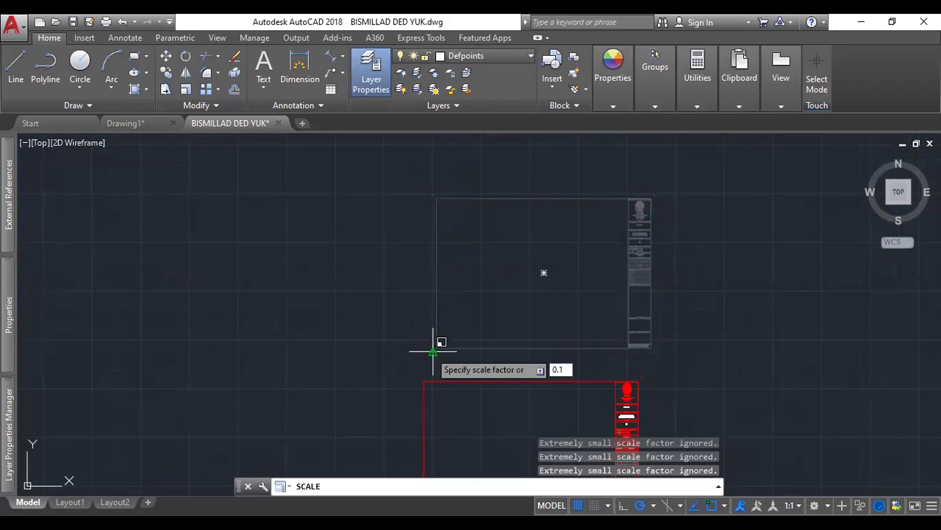
pyautogui.press('Return')
# - Examine the scaled-down frame copy and compare its size with the site and floor plan sheets
pyautogui.scroll(8, 439, 350)
pyautogui.scroll(2, 375, 359)
pyautogui.moveTo(476, 338); pyautogui.dragTo(613, 319, button='middle')
pyautogui.scroll(-2, 613, 319)
pyautogui.moveTo(680, 315); pyautogui.dragTo(531, 302, button='middle')
pyautogui.scroll(4, 526, 301)
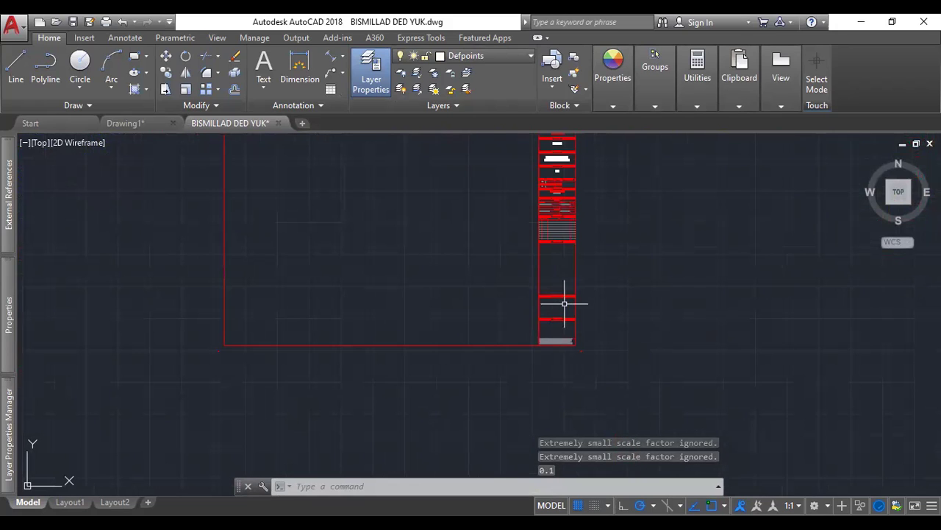
pyautogui.scroll(-10, 594, 312)
pyautogui.scroll(4, 579, 257)
pyautogui.scroll(-7, 579, 257)
pyautogui.moveTo(590, 248); pyautogui.dragTo(357, 378, button='middle')
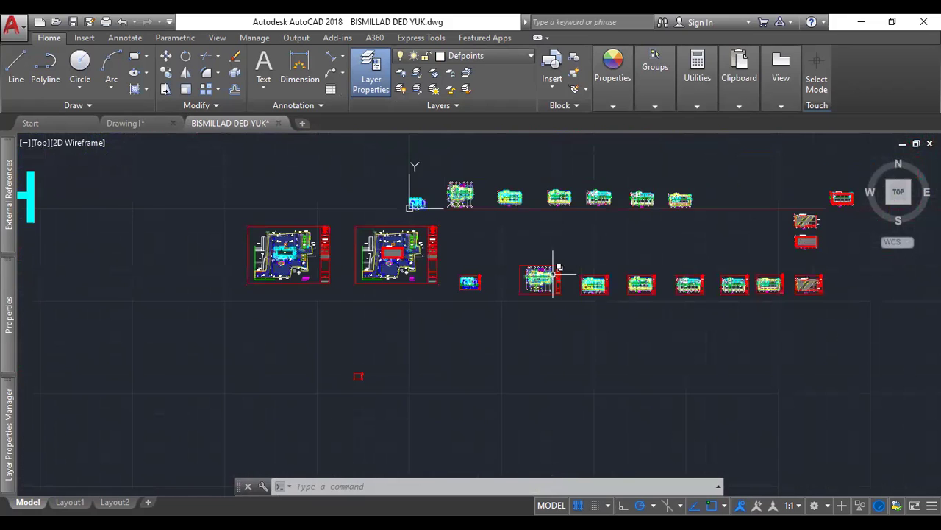
# - Inspect the block frames around the floor plan sheets and compare their differing sizes
pyautogui.scroll(9, 557, 270)
pyautogui.scroll(3, 542, 374)
pyautogui.scroll(-5, 483, 318)
pyautogui.click(483, 318)
pyautogui.moveTo(484, 319)
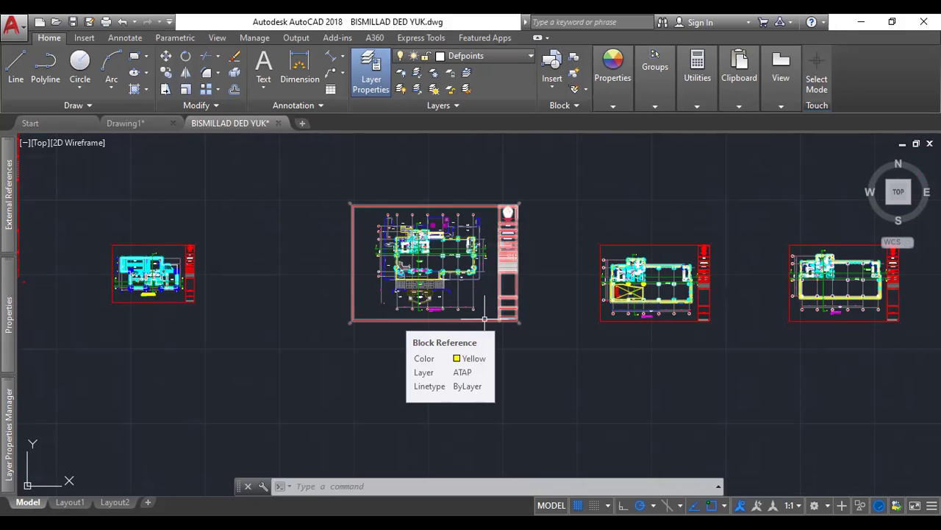
pyautogui.scroll(6, 114, 308)
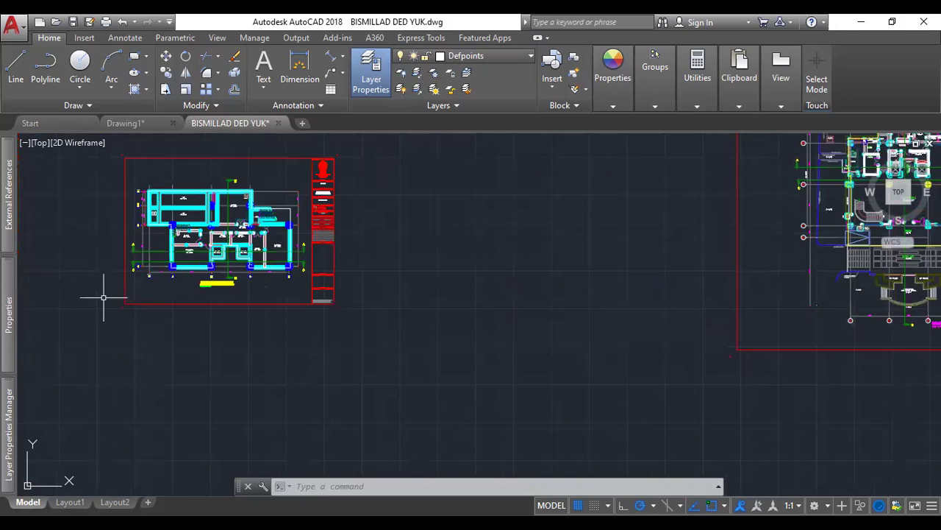
pyautogui.scroll(-5, 445, 301)
pyautogui.scroll(3, 442, 290)
pyautogui.scroll(-10, 478, 289)
pyautogui.scroll(5, 373, 401)
pyautogui.click(370, 381)
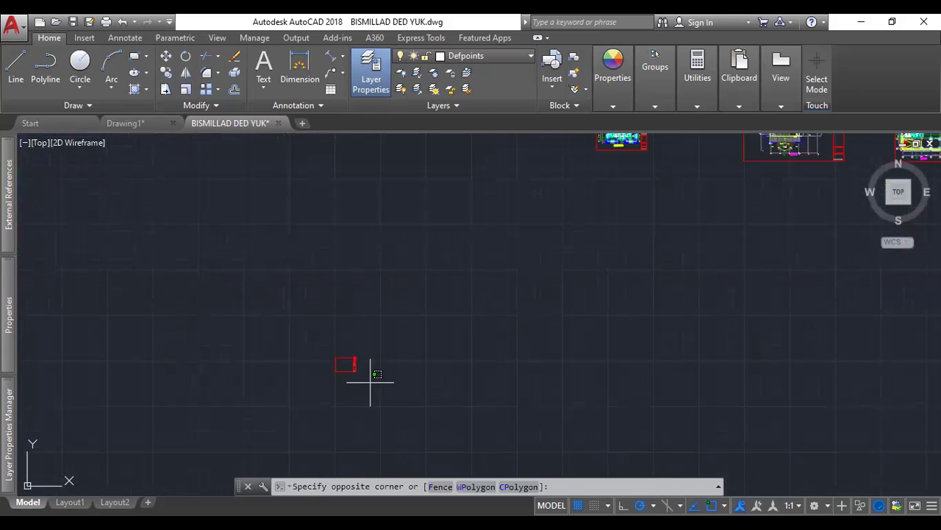
pyautogui.click(324, 349)
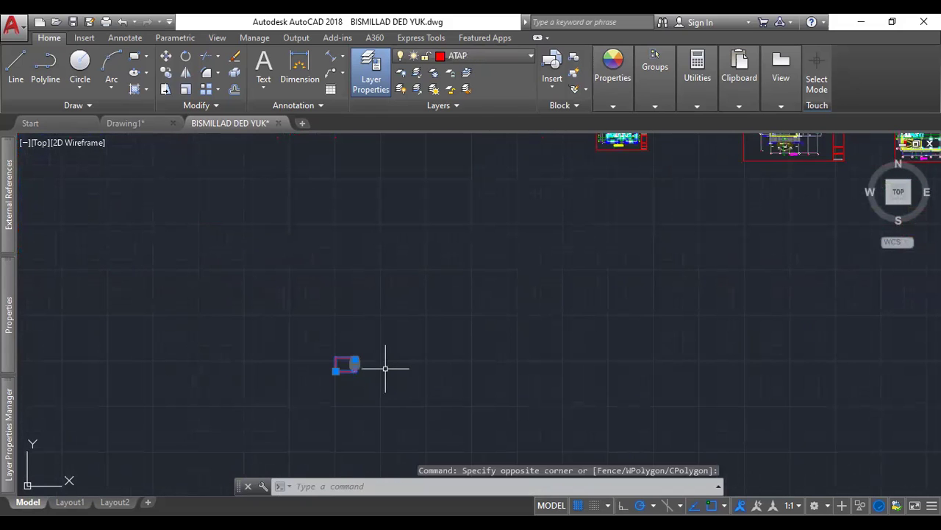
pyautogui.scroll(5, 331, 368)
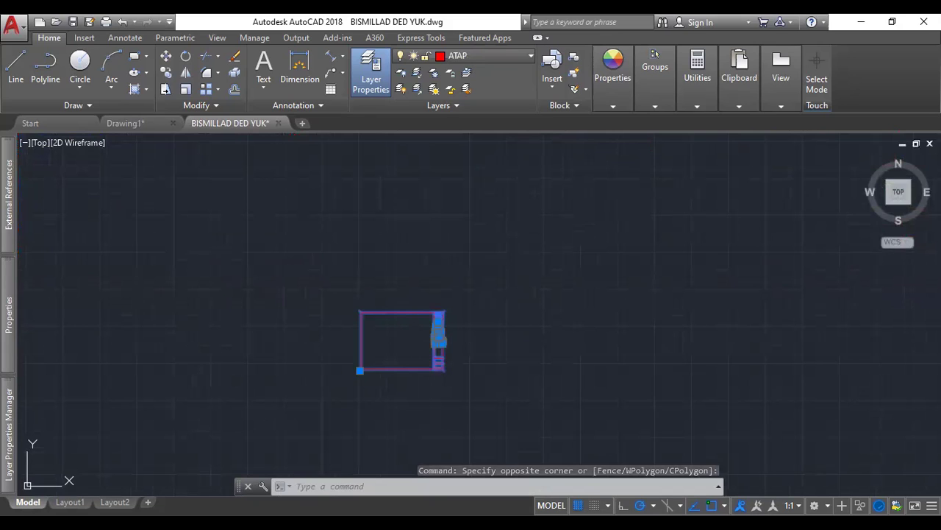
pyautogui.press('Escape')
pyautogui.press('Escape')
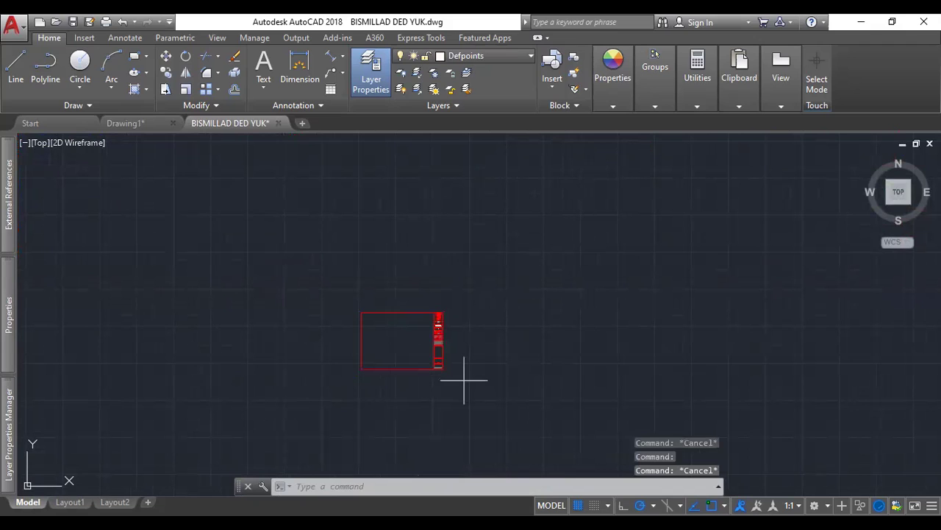
# - Scale the small title-block frame by a factor of 3
pyautogui.click(391, 359)
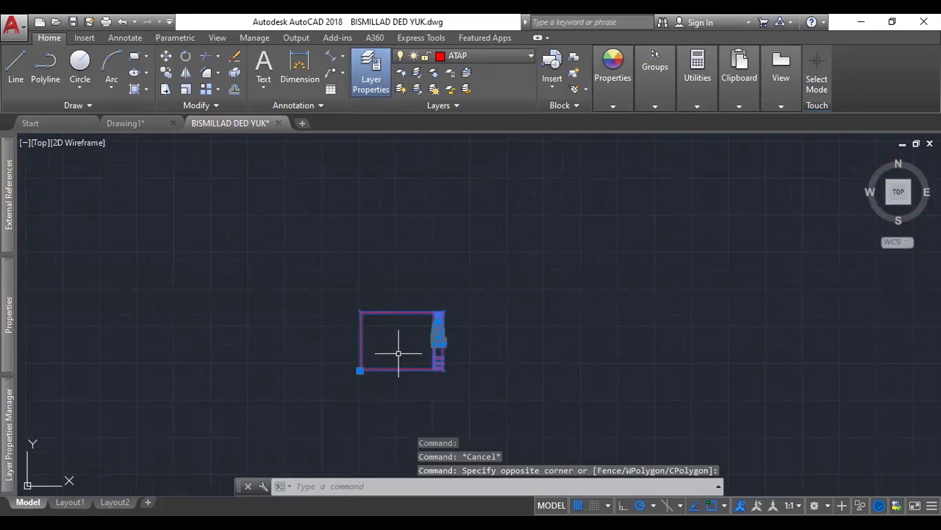
pyautogui.write('sc')
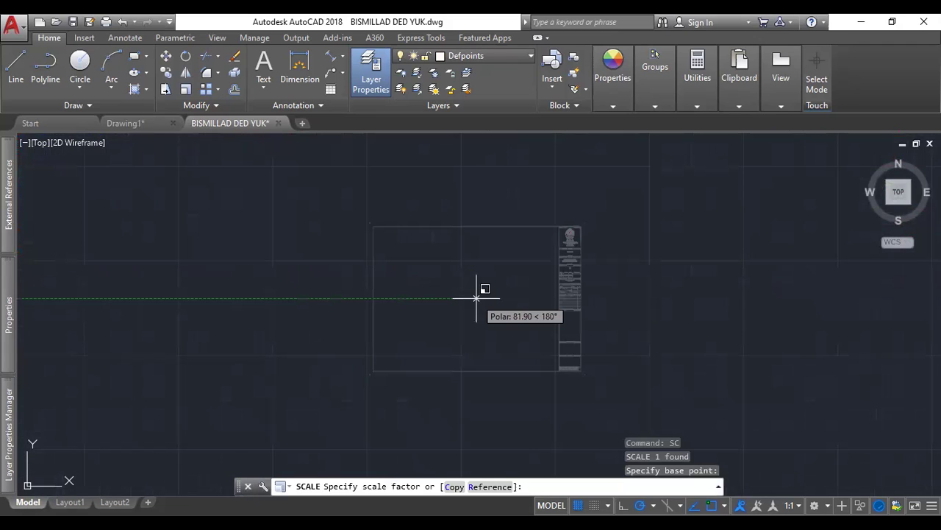
pyautogui.write('3')
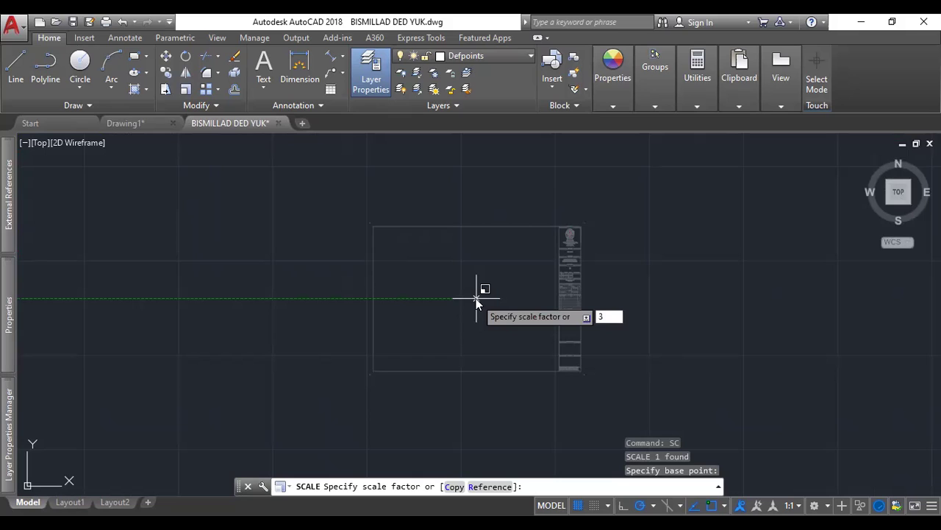
pyautogui.press('Return')
# - Move the enlarged frame directly below the small basement floor plan sheet beside the site sheets
pyautogui.scroll(-10, 632, 309)
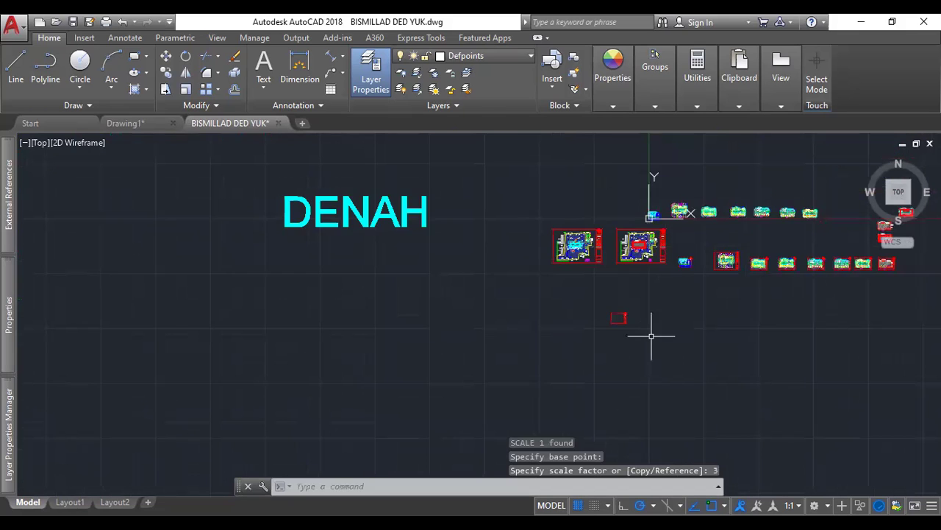
pyautogui.scroll(3, 650, 336)
pyautogui.click(634, 343)
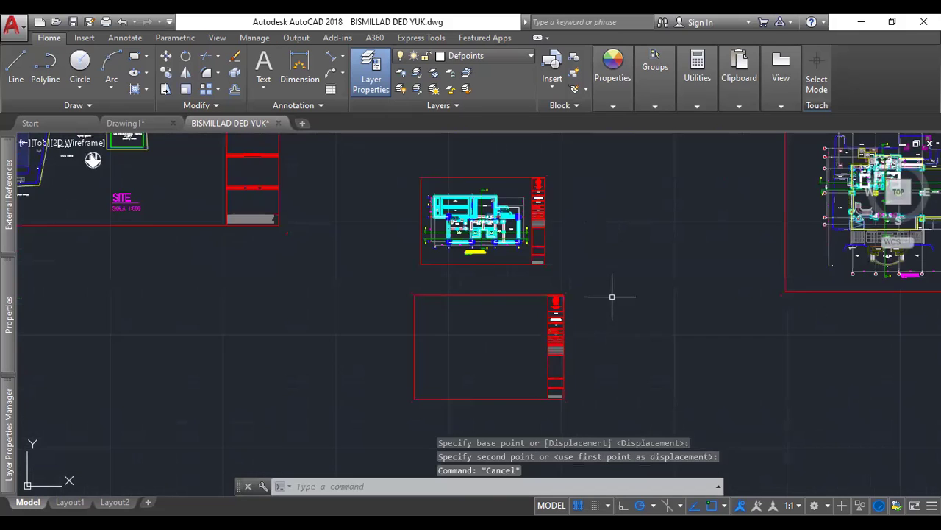
# - Begin plotting a single sheet from model space and choose DWG To PDF.pc3 as the plotter
pyautogui.scroll(-4, 599, 305)
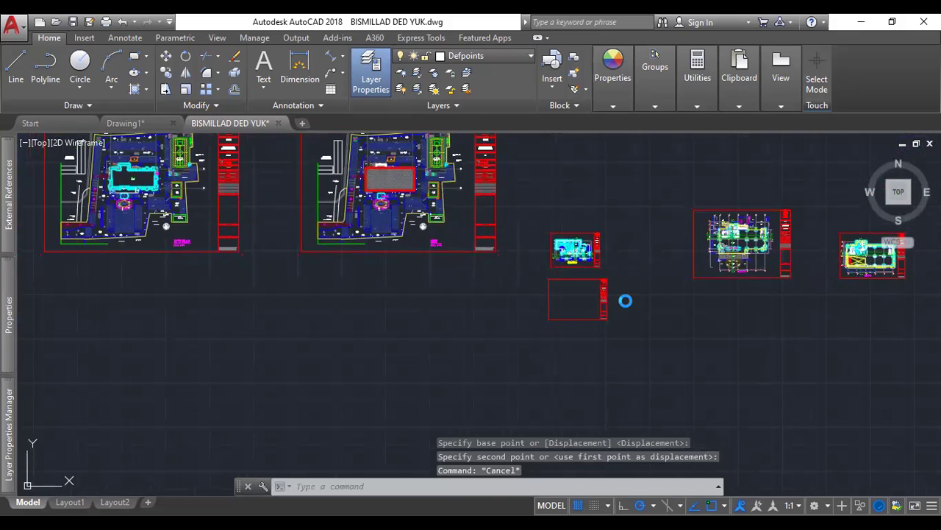
pyautogui.hotkey('ctrl', 'p')
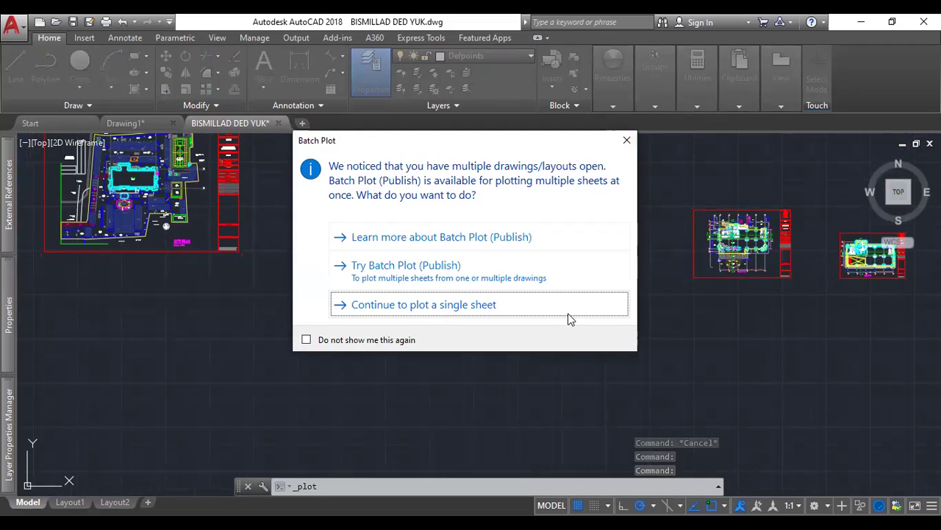
pyautogui.click(627, 140)
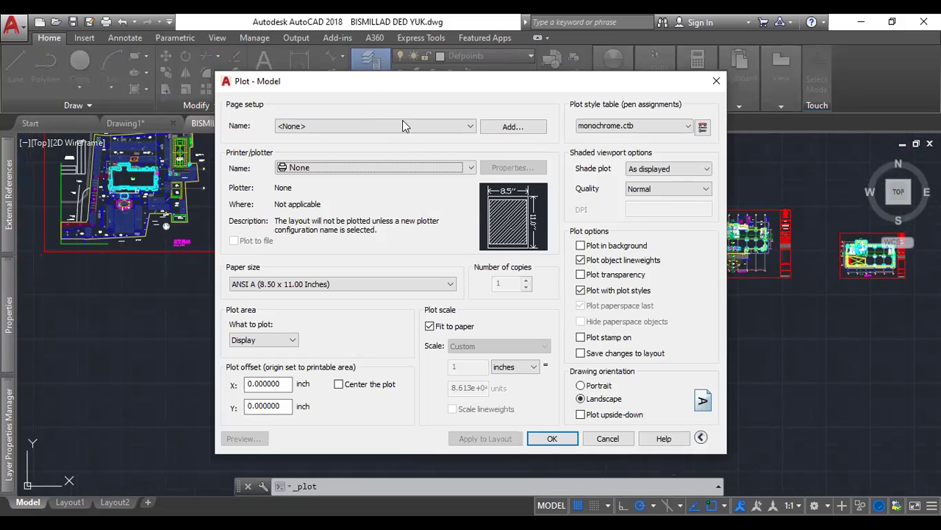
pyautogui.click(427, 168)
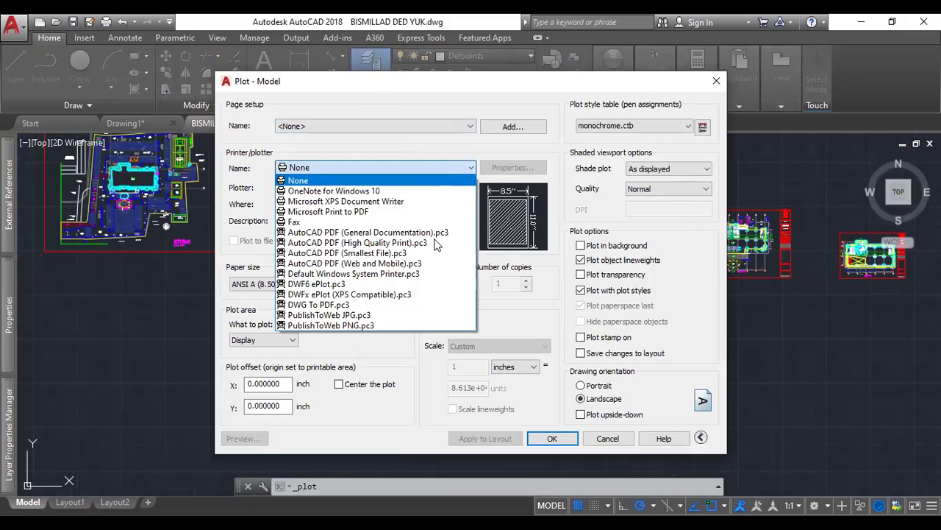
pyautogui.click(427, 303)
# - Set the plot's paper size to ISO full bleed A3 (297.00 x 420.00 MM)
pyautogui.click(412, 284)
pyautogui.scroll(15, 393, 130)
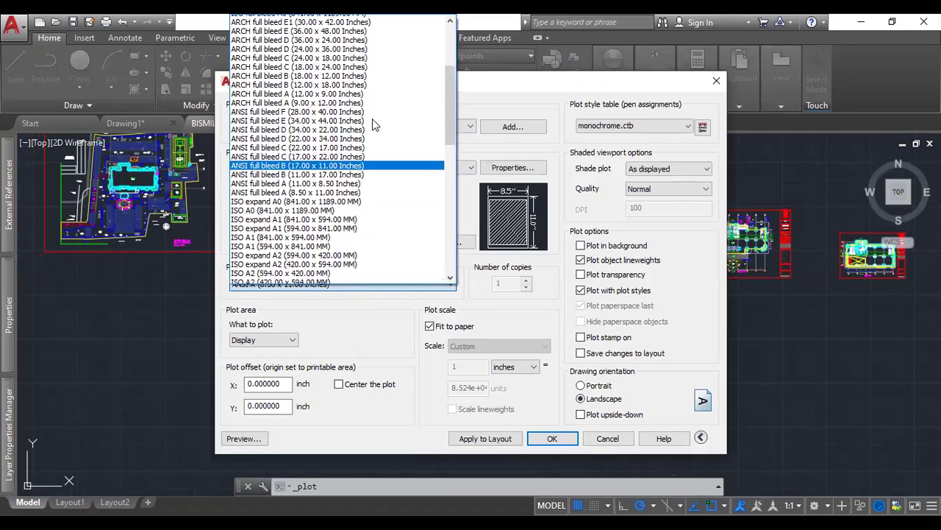
pyautogui.scroll(5, 371, 129)
pyautogui.scroll(3, 316, 82)
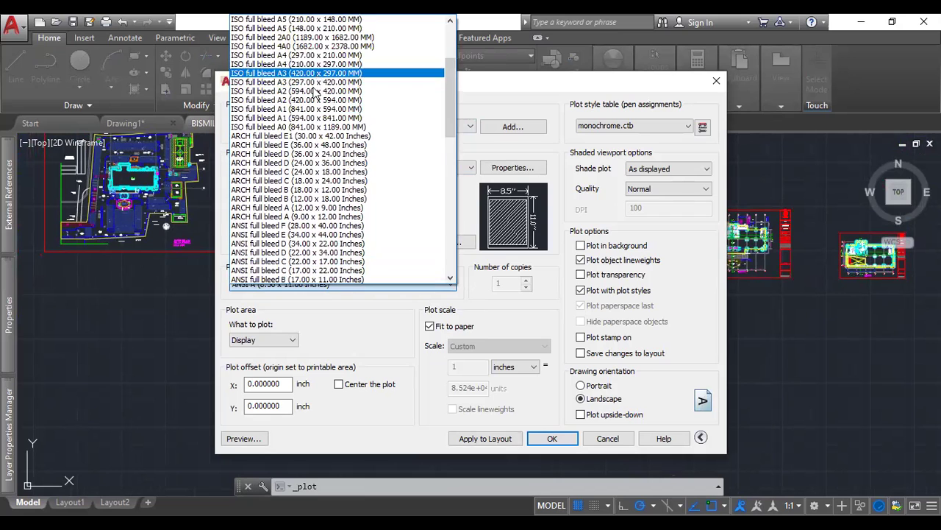
pyautogui.click(323, 82)
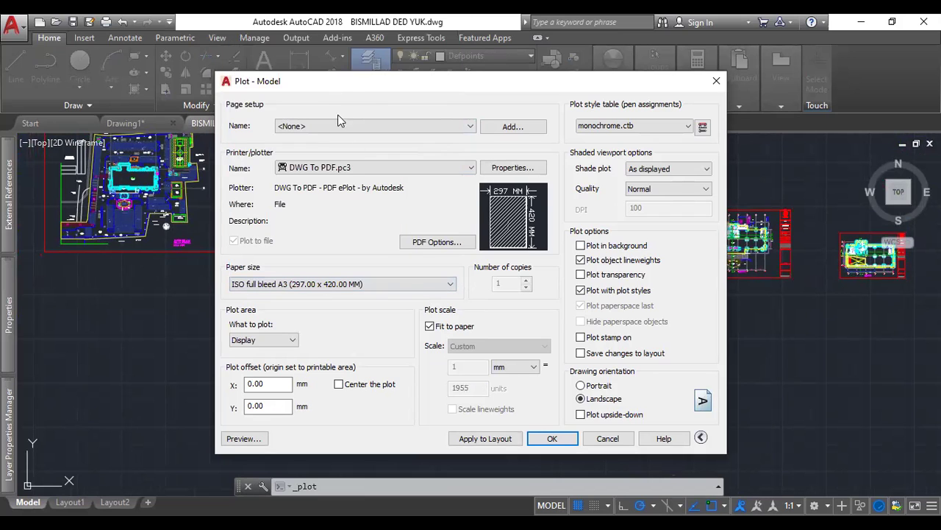
# - Define the plot area as a window around the framed basement floor plan sheet
pyautogui.click(292, 340)
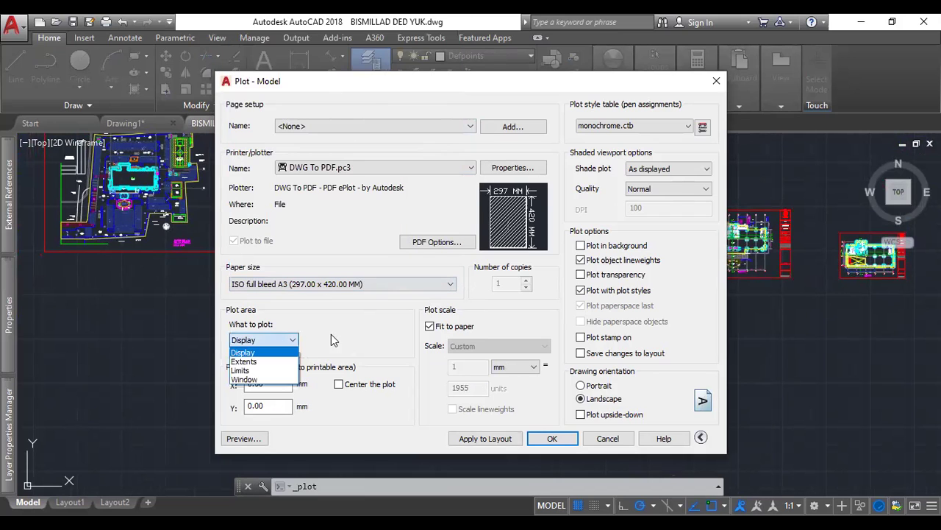
pyautogui.click(269, 380)
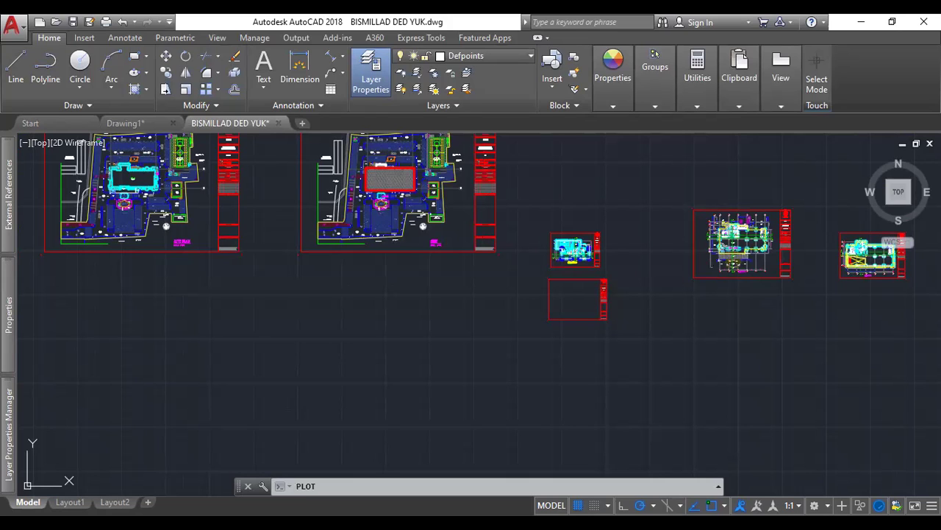
pyautogui.click(724, 282)
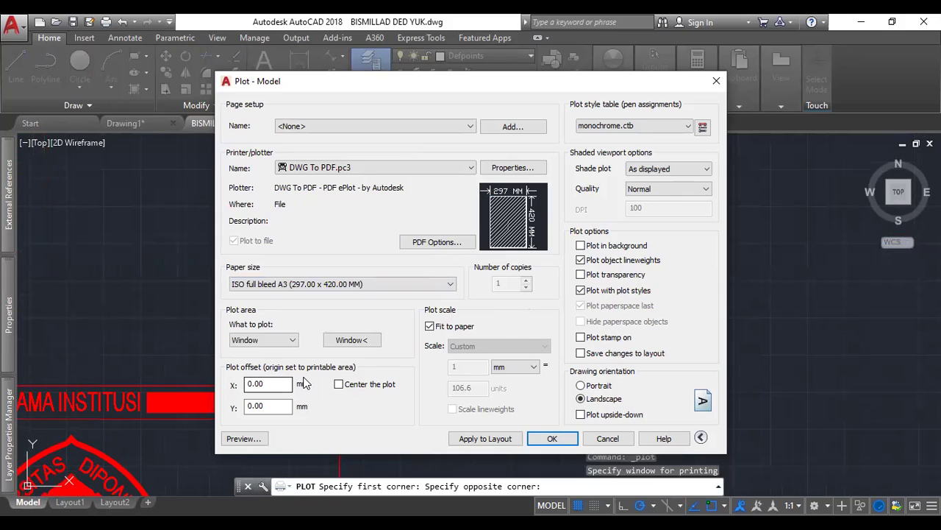
# - Center the plot and save it as BISMILLAD DED YUK-Model.pdf in the Documents folder
pyautogui.click(339, 384)
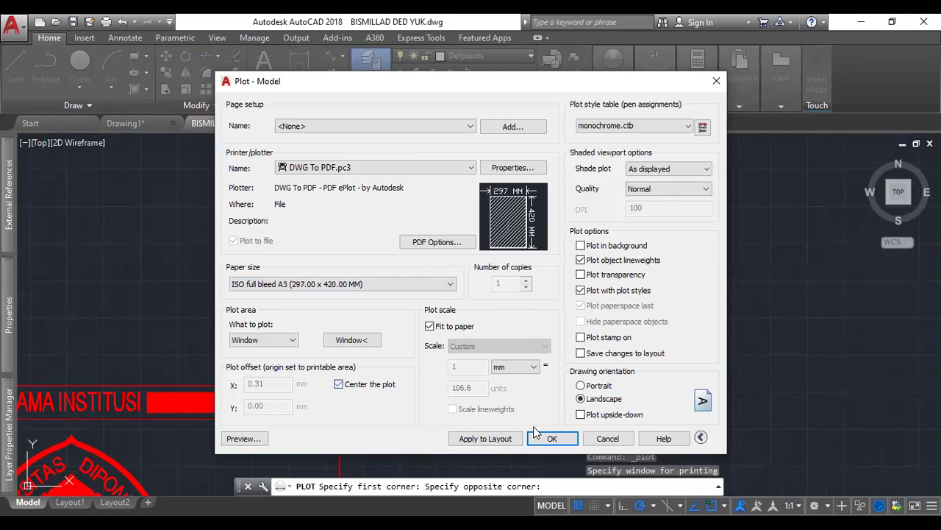
pyautogui.click(553, 439)
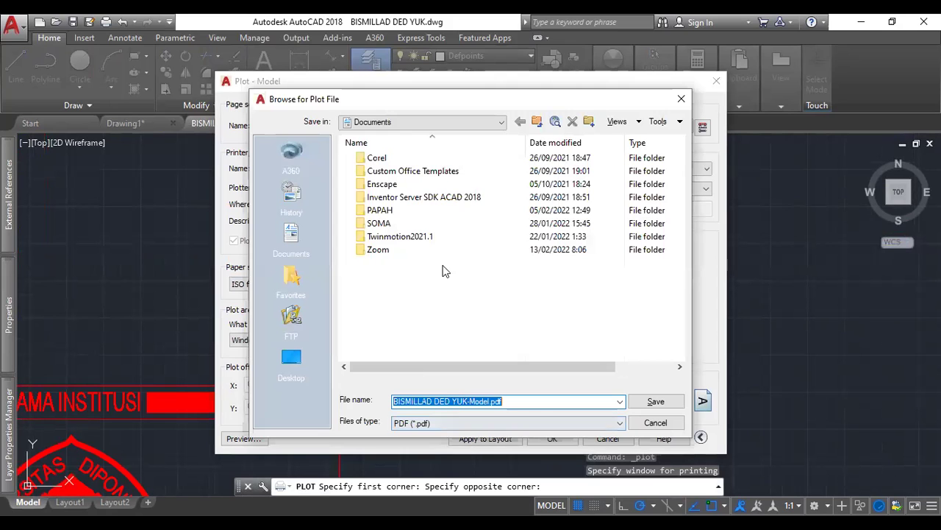
pyautogui.click(657, 404)
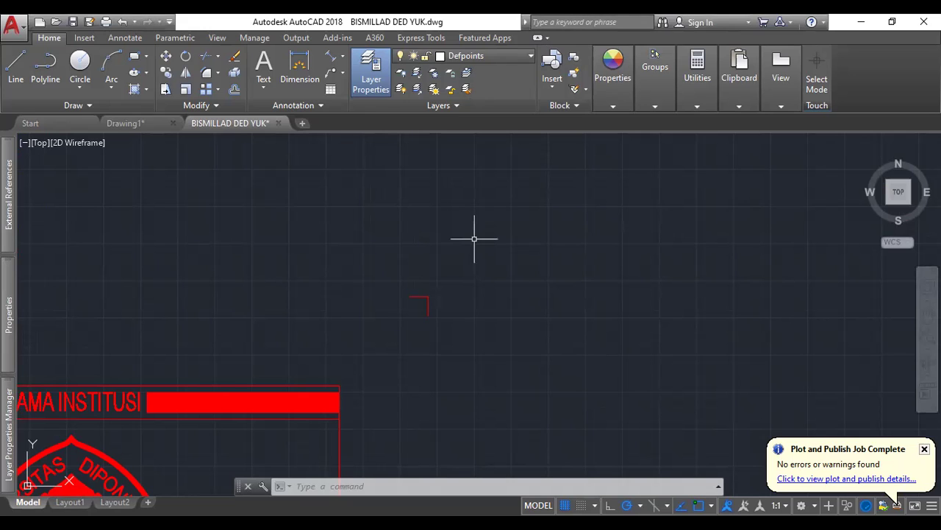
# - Switch to Microsoft Edge and examine the plotted PDF sheet as a whole, then the wall and column lineweights near grid B
pyautogui.scroll(-5, 475, 239)
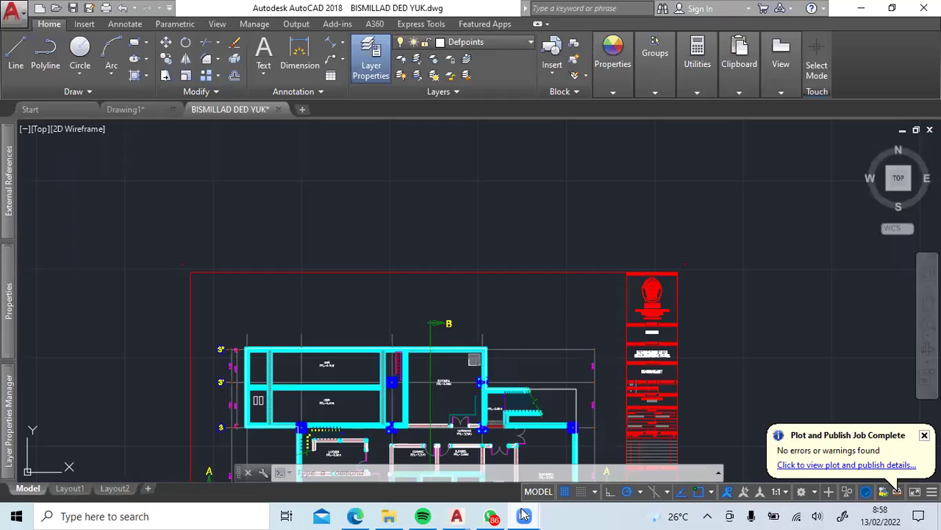
pyautogui.click(361, 515)
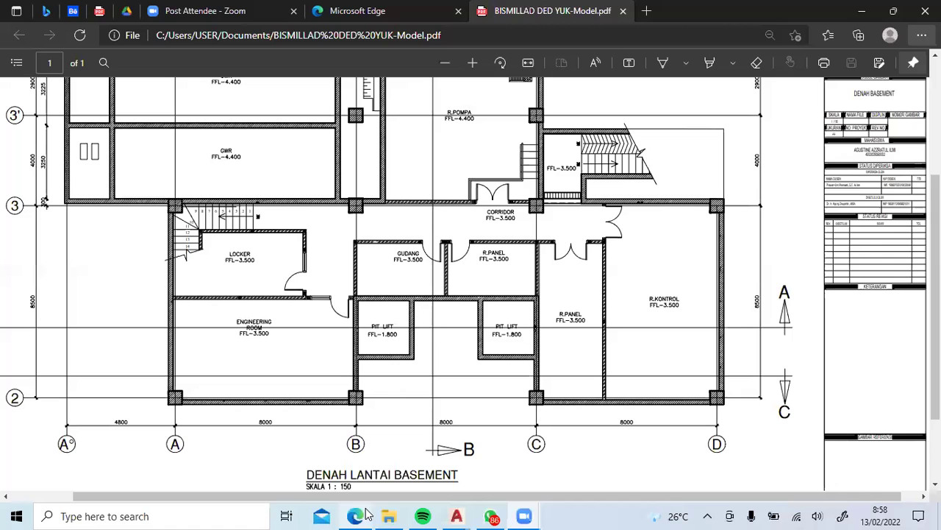
pyautogui.keyDown('ctrl'); pyautogui.scroll(-5, 471, 283); pyautogui.keyUp('ctrl')
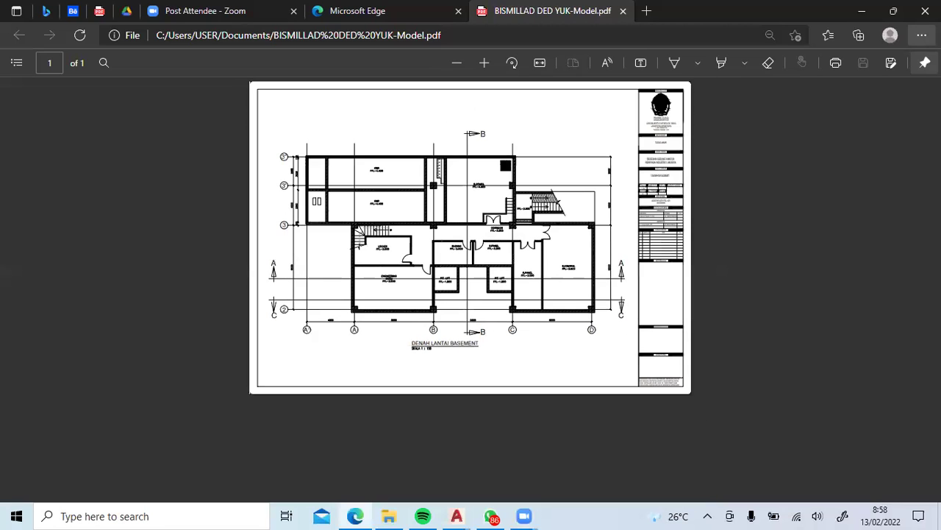
pyautogui.keyDown('ctrl'); pyautogui.scroll(5, 657, 161); pyautogui.keyUp('ctrl')
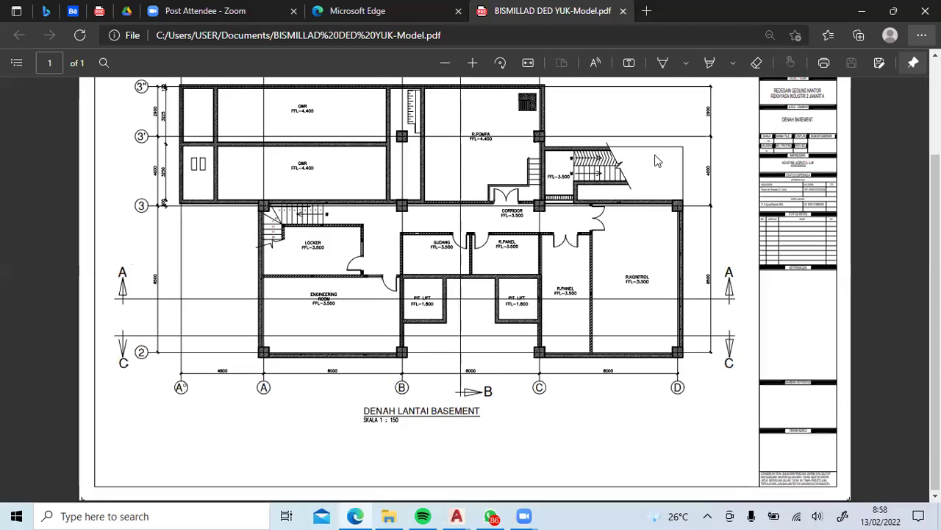
pyautogui.keyDown('ctrl'); pyautogui.scroll(4, 656, 159); pyautogui.keyUp('ctrl')
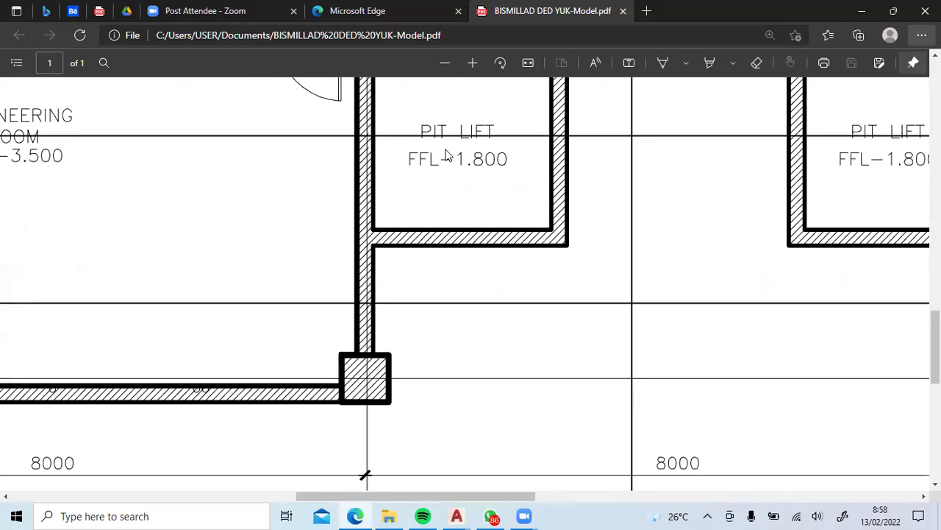
pyautogui.keyDown('ctrl'); pyautogui.scroll(3, 382, 251); pyautogui.keyUp('ctrl')
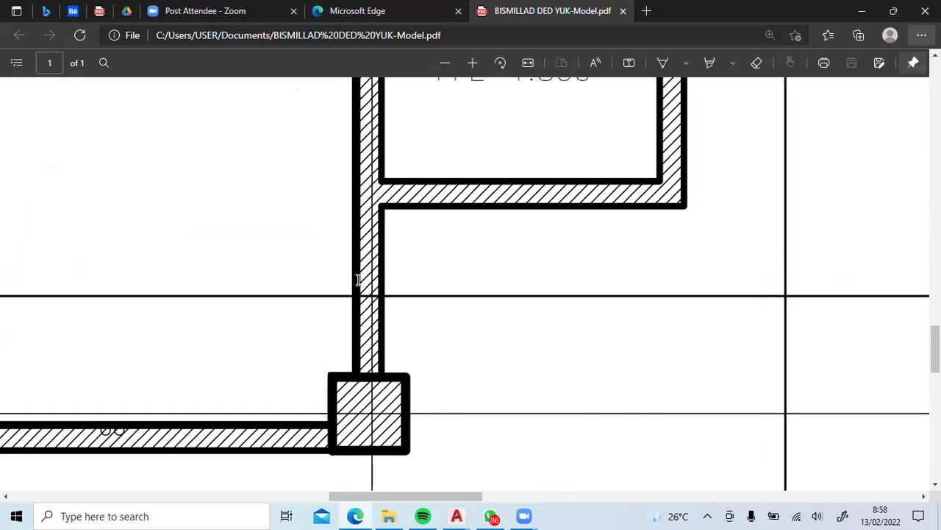
pyautogui.keyDown('ctrl'); pyautogui.scroll(-5, 373, 401); pyautogui.keyUp('ctrl')
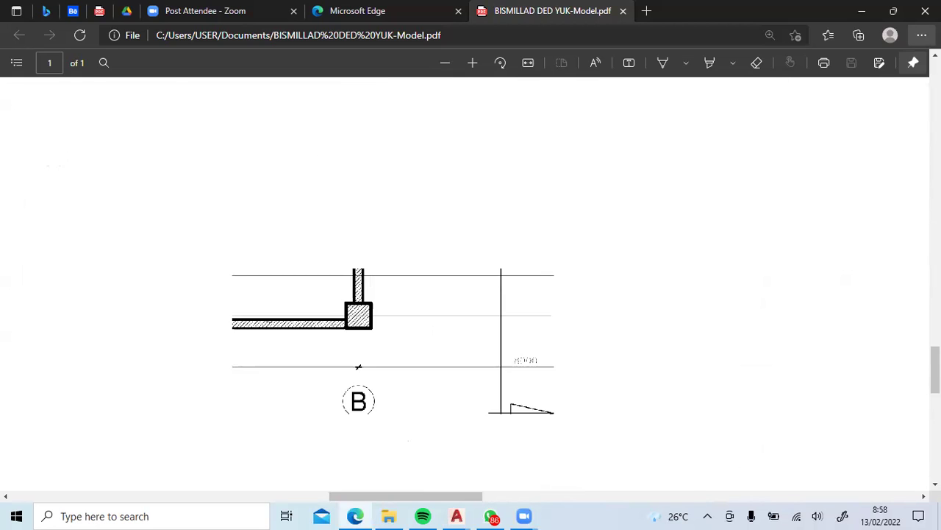
# - Inspect the room labels, stairs, wall hatching and column at grid B in the plotted basement plan
pyautogui.scroll(2, 412, 316)
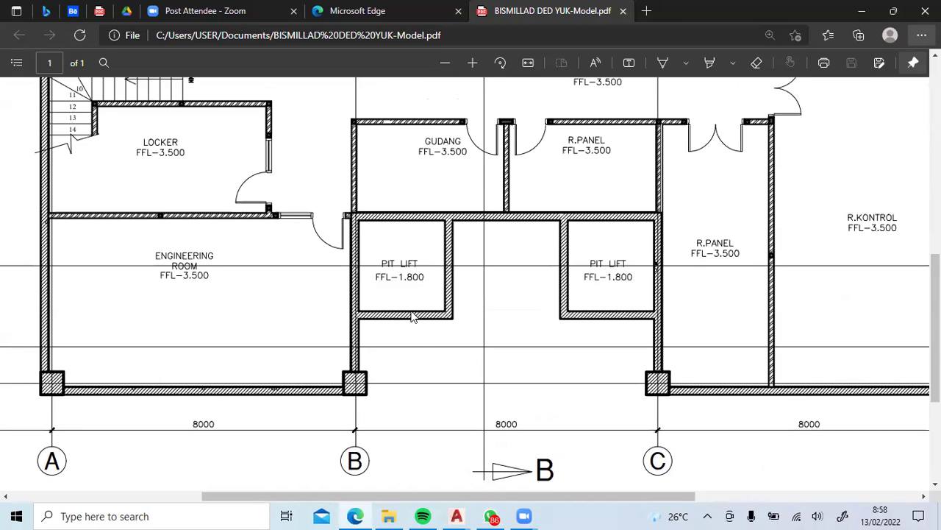
pyautogui.scroll(3, 412, 316)
pyautogui.scroll(2, 412, 317)
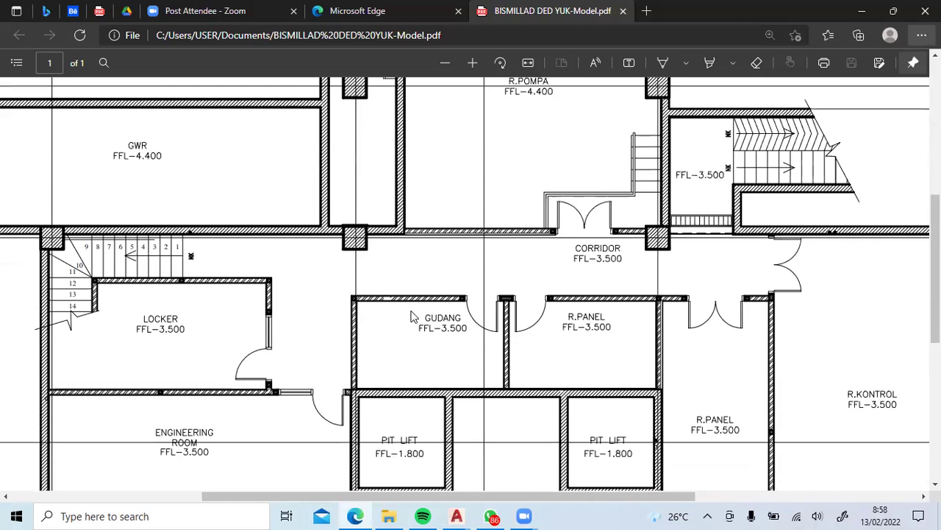
pyautogui.scroll(-3, 413, 316)
pyautogui.scroll(-3, 412, 316)
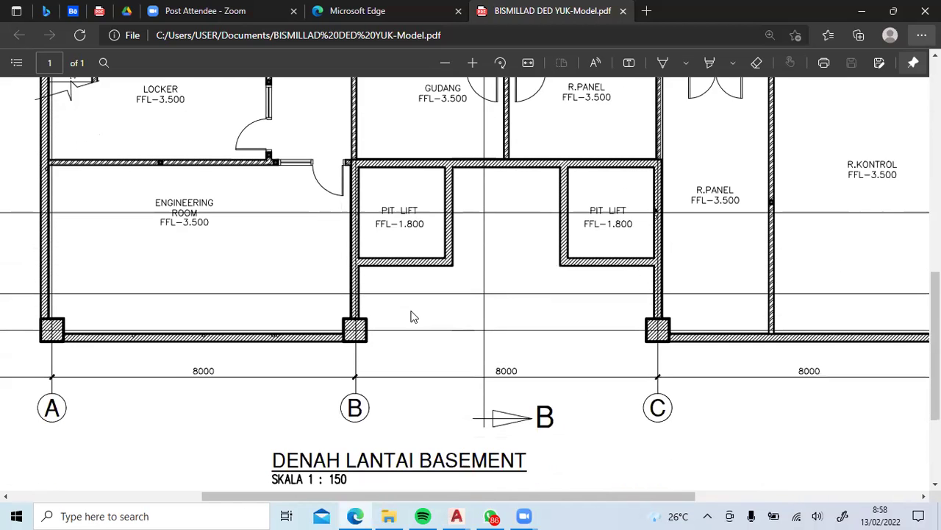
pyautogui.keyDown('ctrl'); pyautogui.scroll(3, 412, 316); pyautogui.keyUp('ctrl')
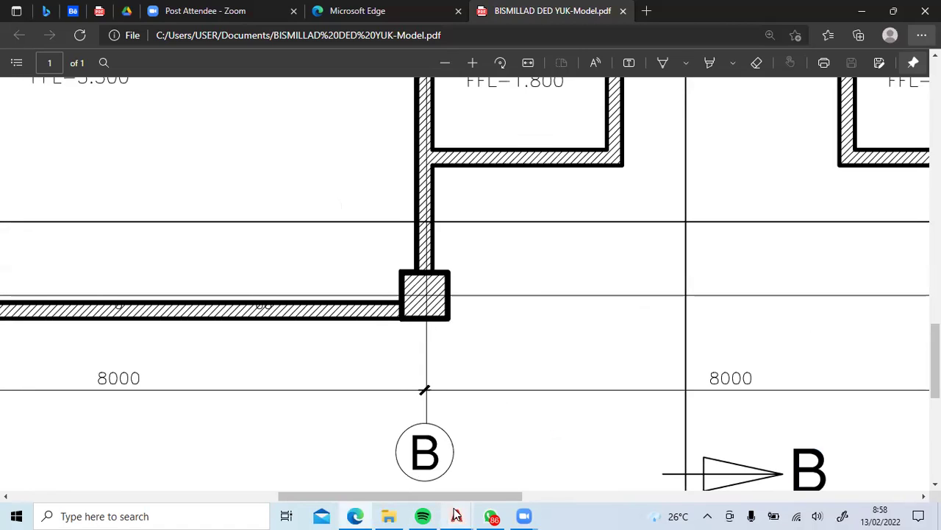
# - Switch to Drawing1.dwg in AutoCAD and bring the rectangle with two rounded corners into view
pyautogui.moveTo(461, 514)
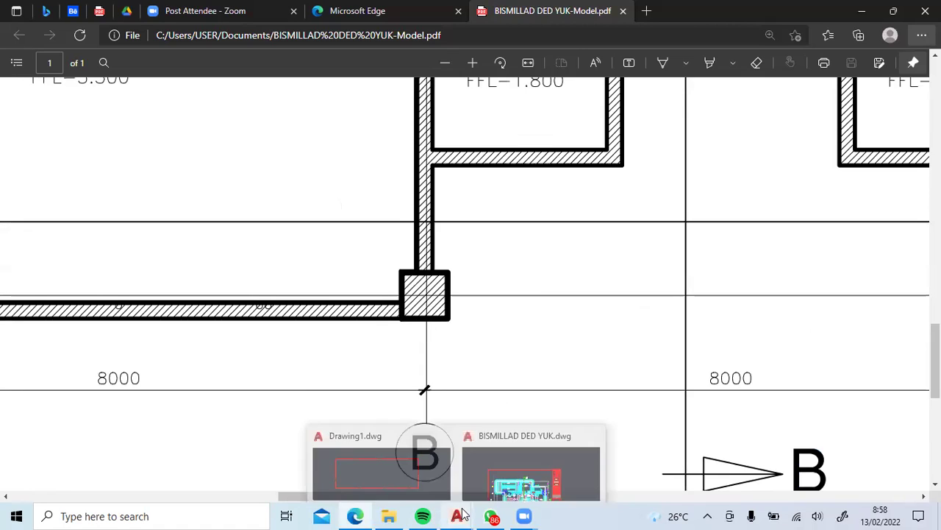
pyautogui.click(399, 463)
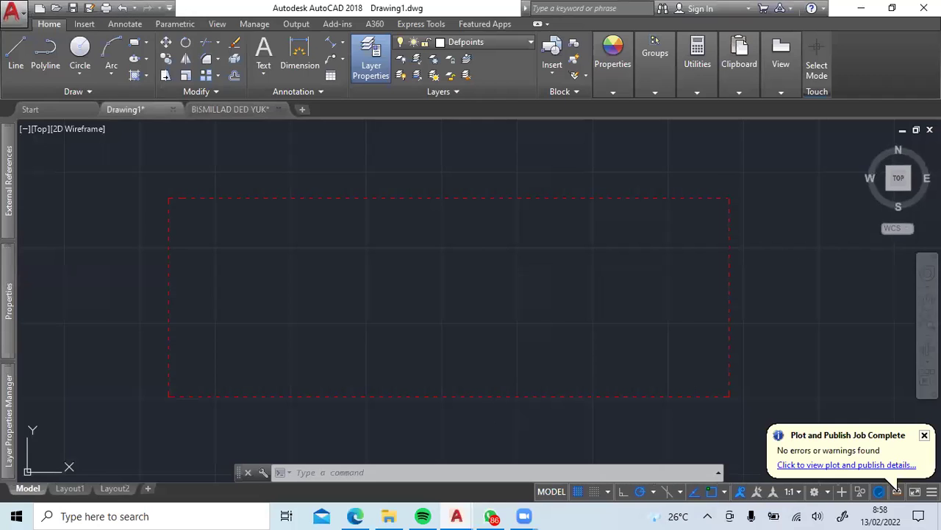
pyautogui.scroll(-10, 611, 268)
pyautogui.moveTo(586, 349); pyautogui.dragTo(670, 270, button='middle')
pyautogui.moveTo(424, 271); pyautogui.dragTo(422, 353, button='middle')
pyautogui.moveTo(460, 273); pyautogui.dragTo(458, 218, button='middle')
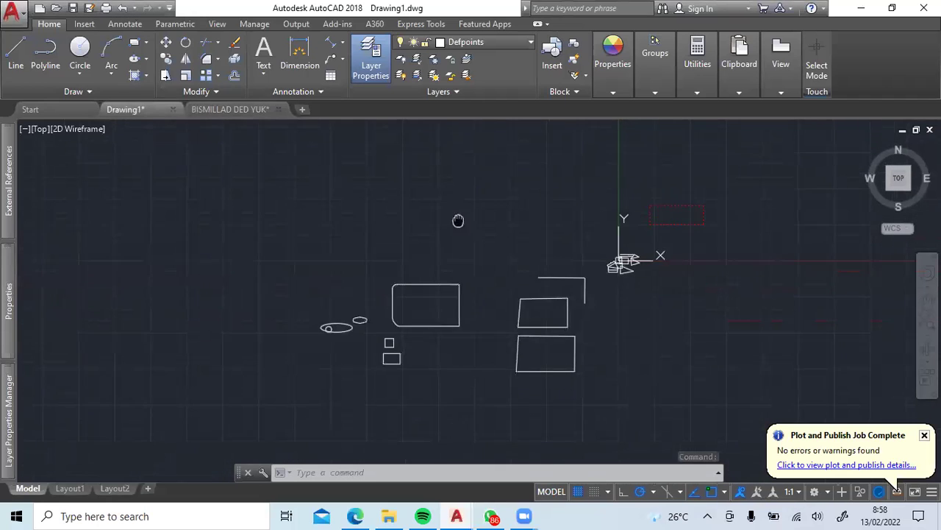
pyautogui.scroll(5, 436, 315)
pyautogui.moveTo(409, 248); pyautogui.dragTo(411, 280, button='middle')
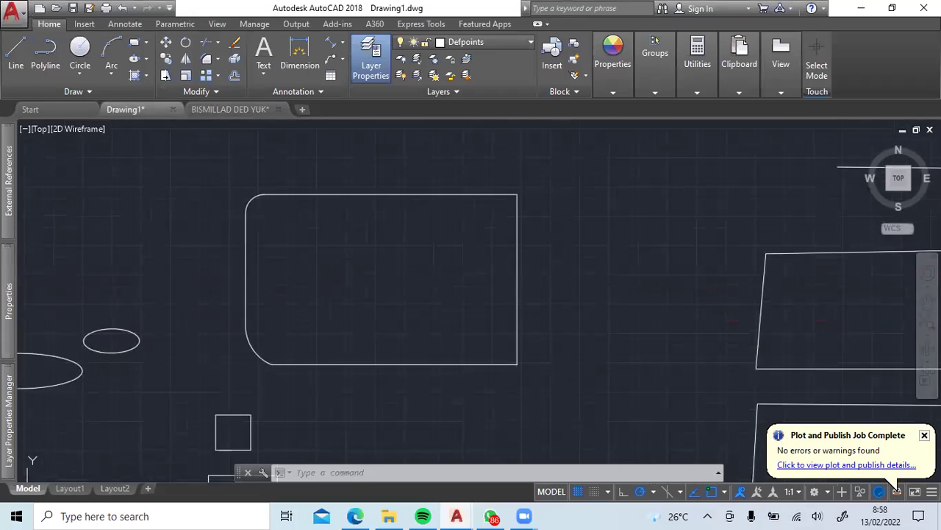
pyautogui.moveTo(385, 313); pyautogui.dragTo(429, 332, button='middle')
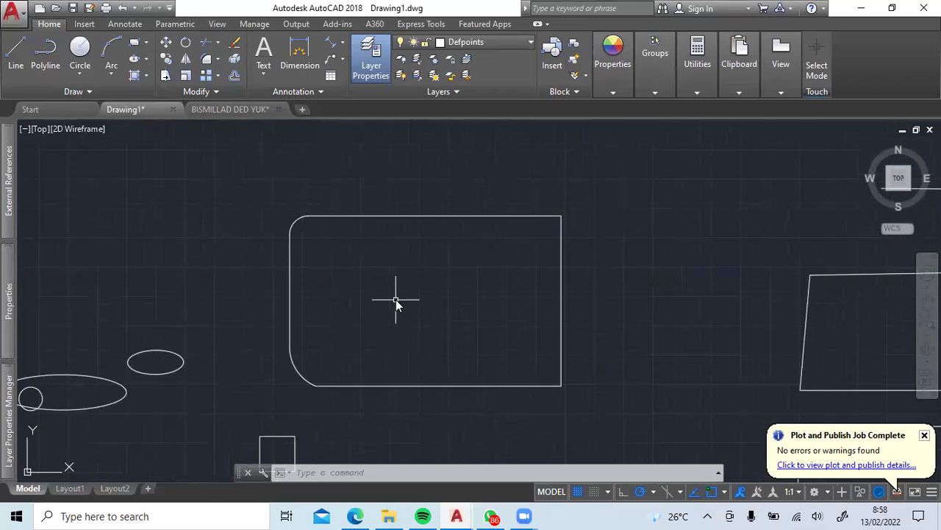
# - Hatch the rectangle with two rounded corners using the ANSI32 pattern, and try hatching the open area outside it
pyautogui.write('H')
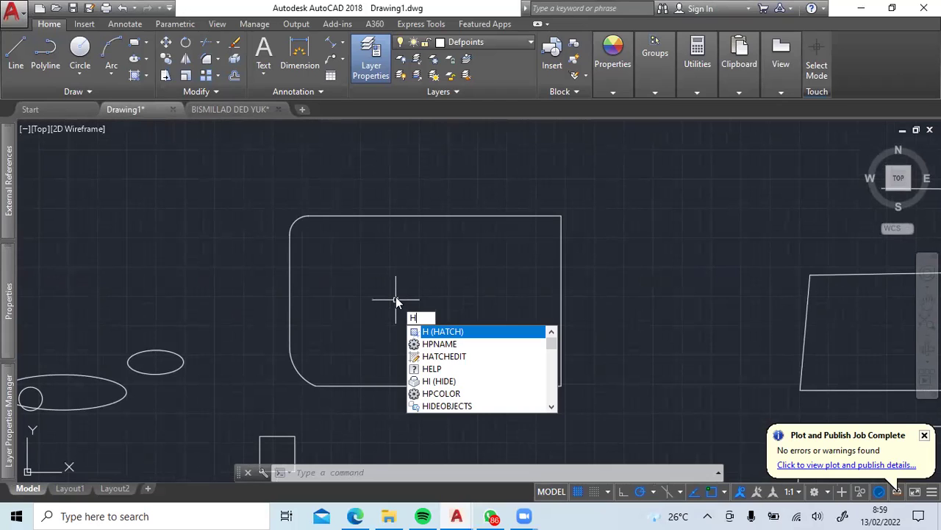
pyautogui.press('Escape')
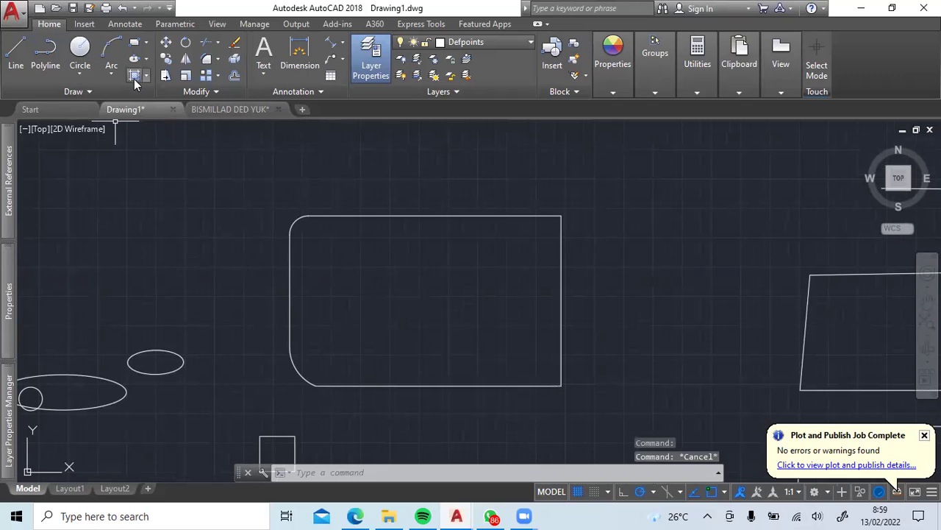
pyautogui.click(136, 77)
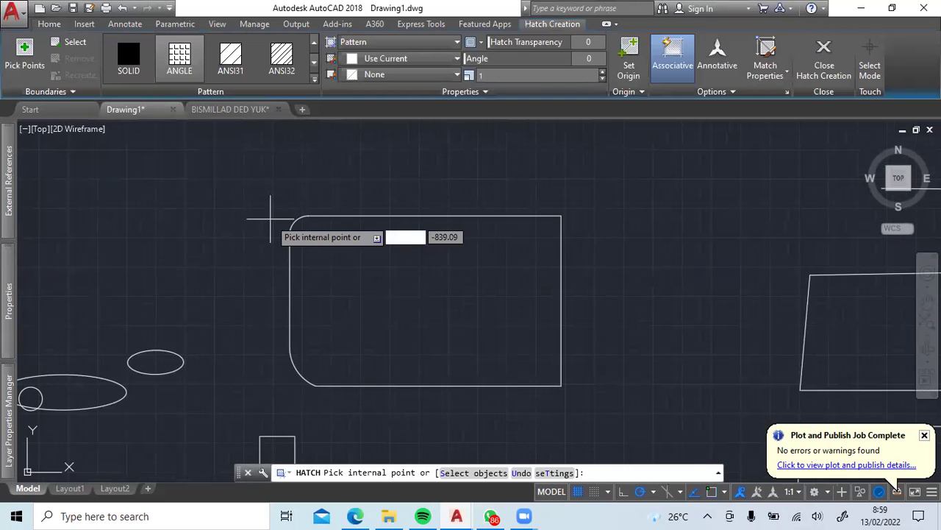
pyautogui.click(287, 66)
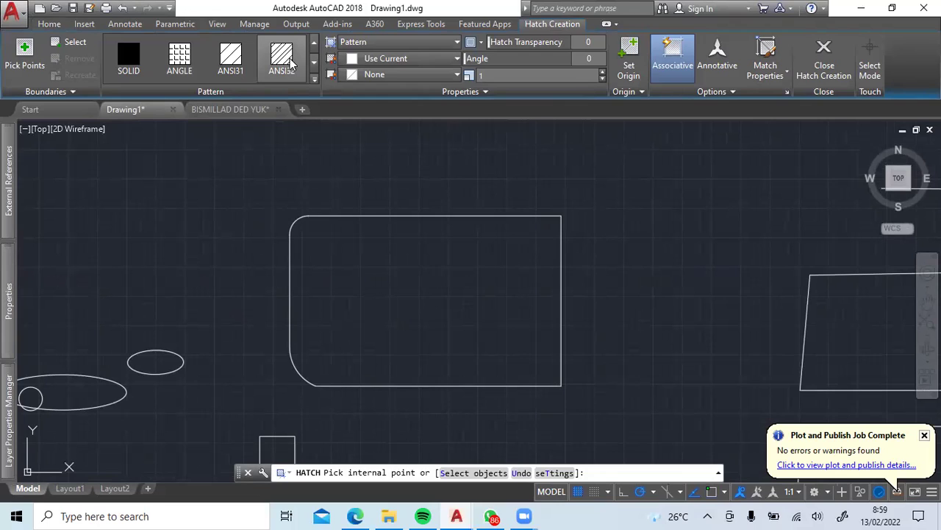
pyautogui.click(410, 289)
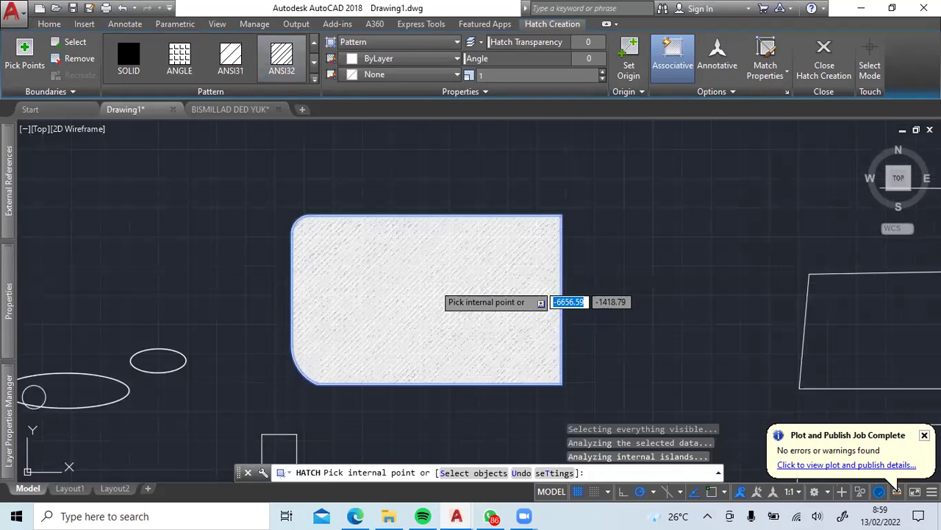
pyautogui.click(699, 216)
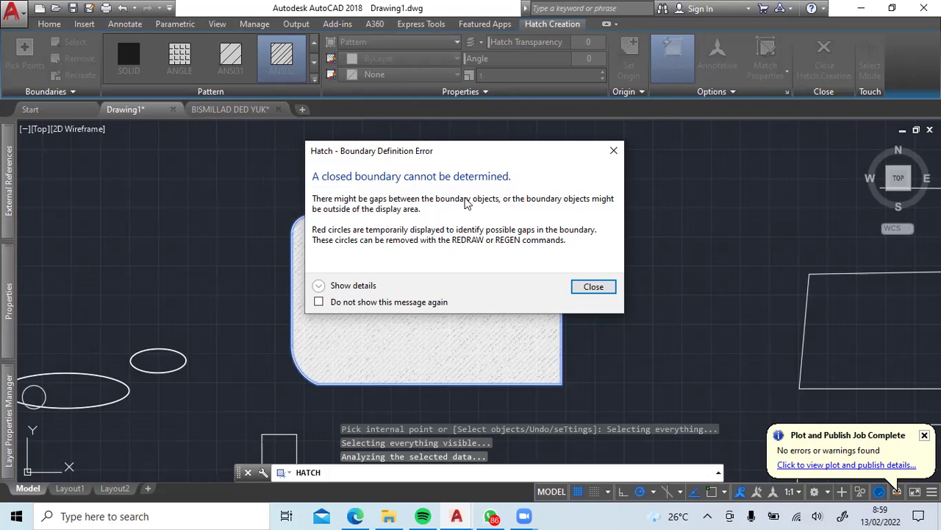
pyautogui.click(579, 294)
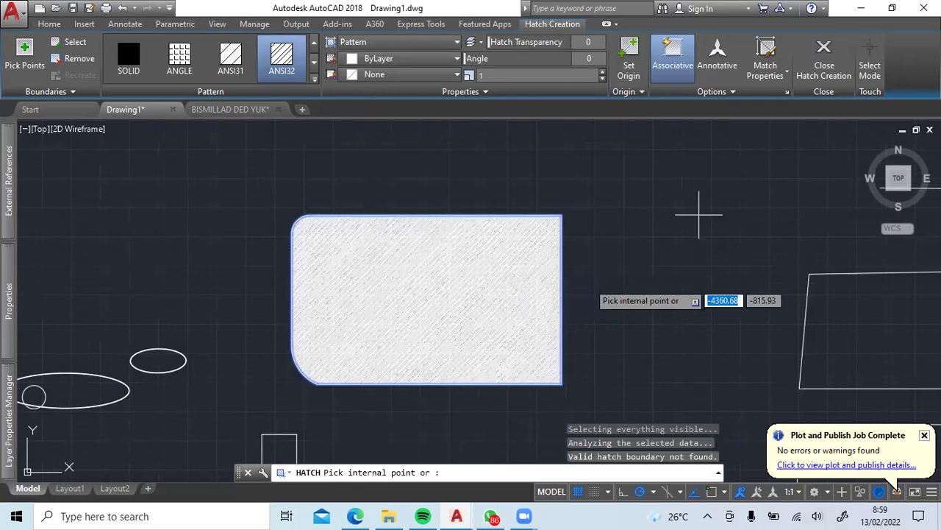
# - Include the small square below the rounded rectangle in the same ANSI32 hatch and finish the hatch
pyautogui.moveTo(616, 307); pyautogui.dragTo(713, 282, button='middle')
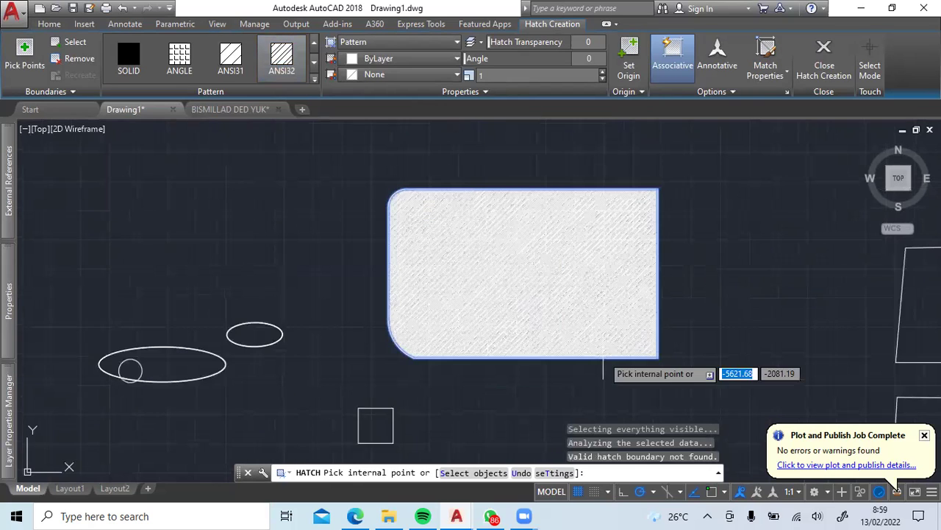
pyautogui.scroll(5, 126, 364)
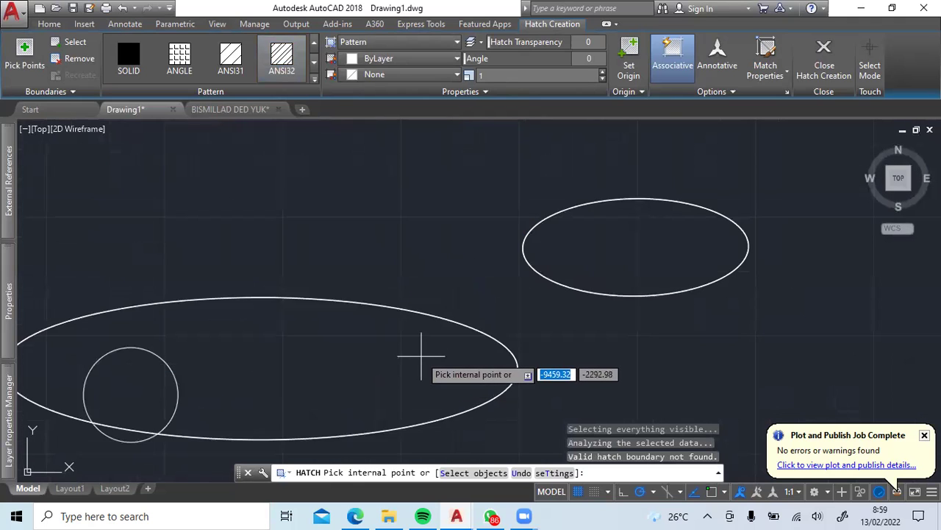
pyautogui.scroll(-4, 421, 356)
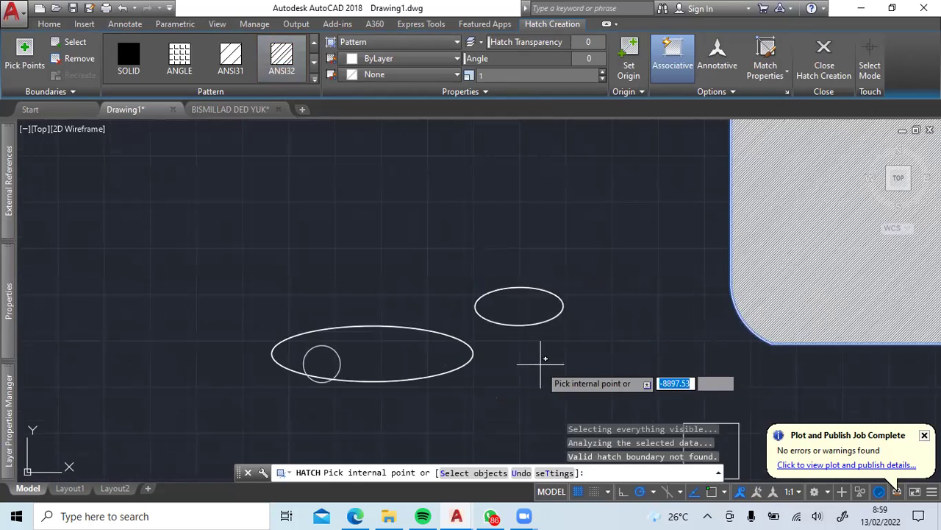
pyautogui.moveTo(545, 361); pyautogui.dragTo(548, 301, button='middle')
pyautogui.scroll(4, 707, 416)
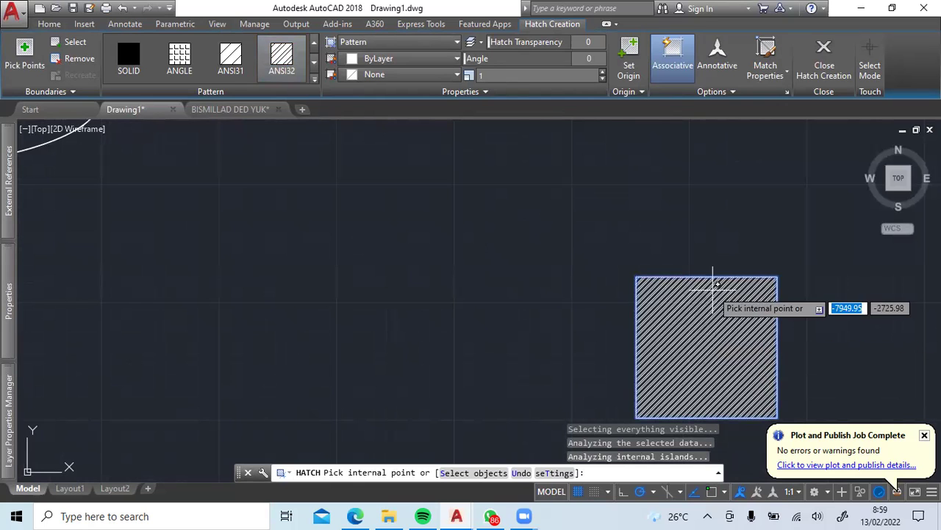
pyautogui.scroll(-4, 712, 289)
pyautogui.moveTo(790, 286); pyautogui.dragTo(159, 387, button='middle')
pyautogui.moveTo(303, 311); pyautogui.dragTo(467, 418, button='middle')
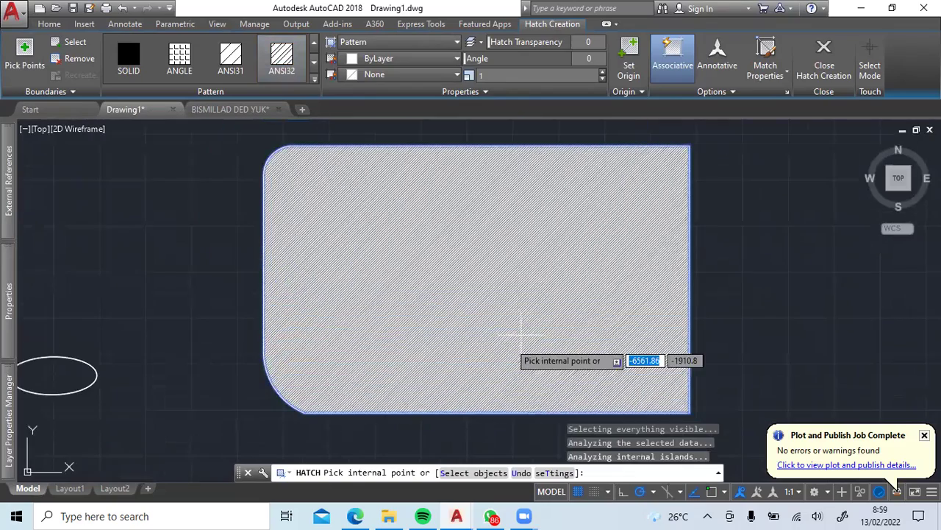
pyautogui.scroll(4, 530, 323)
pyautogui.press('Return')
pyautogui.scroll(-8, 530, 324)
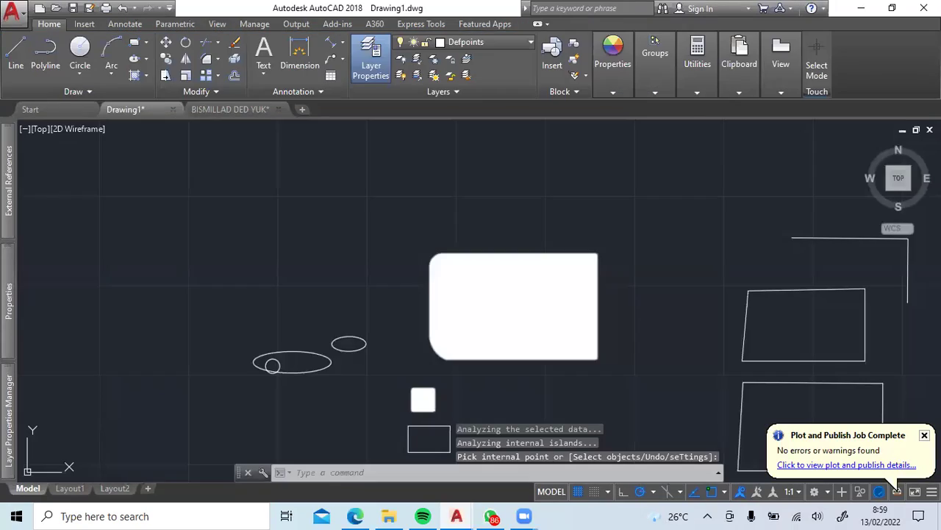
pyautogui.press('Return')
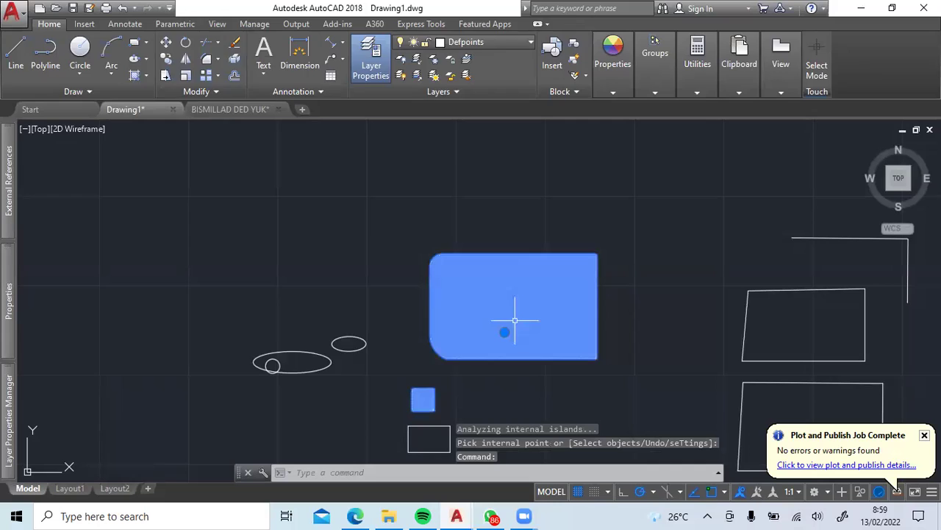
# - Increase the scale of the hatch filling the rounded rectangle and small square to 8.8
pyautogui.click(515, 320)
pyautogui.moveTo(559, 269); pyautogui.dragTo(476, 265, button='middle')
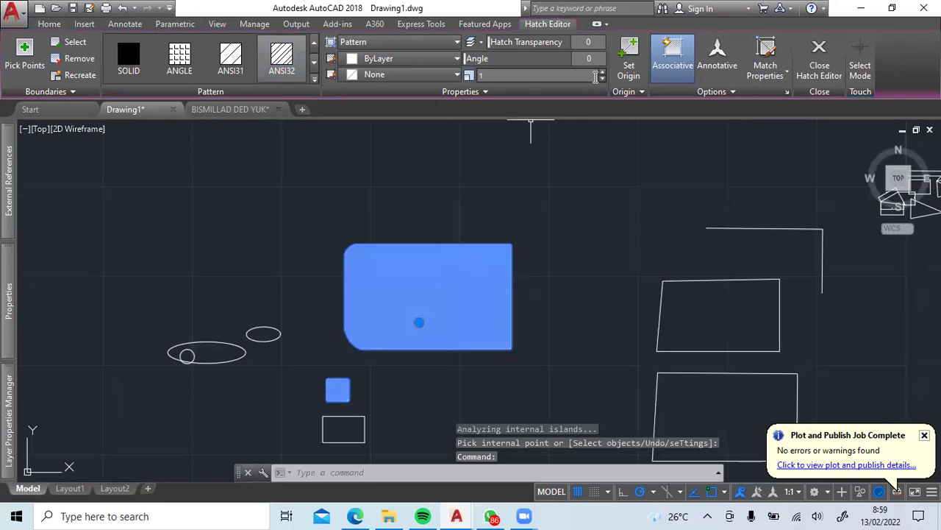
pyautogui.click(602, 72)
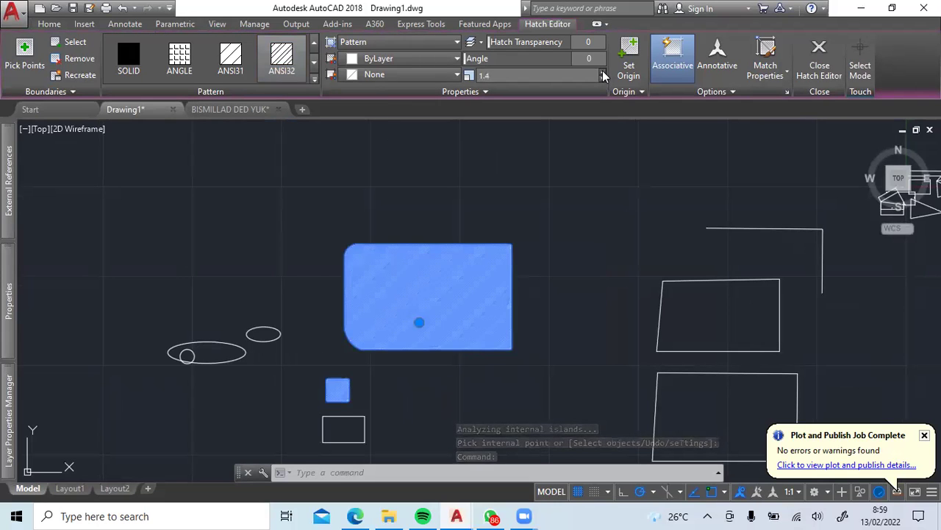
pyautogui.click(602, 76)
pyautogui.click(603, 76)
pyautogui.click(602, 76)
pyautogui.click(602, 76)
pyautogui.click(603, 75)
pyautogui.click(602, 76)
pyautogui.click(602, 75)
pyautogui.click(602, 76)
pyautogui.click(603, 76)
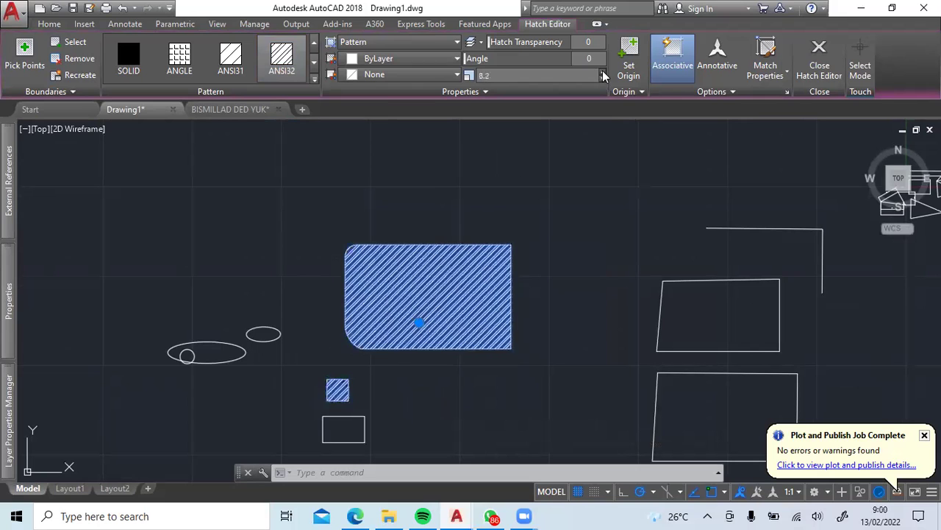
pyautogui.click(602, 76)
pyautogui.scroll(4, 405, 351)
pyautogui.press('Escape')
# - Change the pattern of the hatch in the rounded rectangle and small square to AR-B816
pyautogui.scroll(-4, 473, 295)
pyautogui.moveTo(473, 292); pyautogui.dragTo(473, 321, button='middle')
pyautogui.click(456, 292)
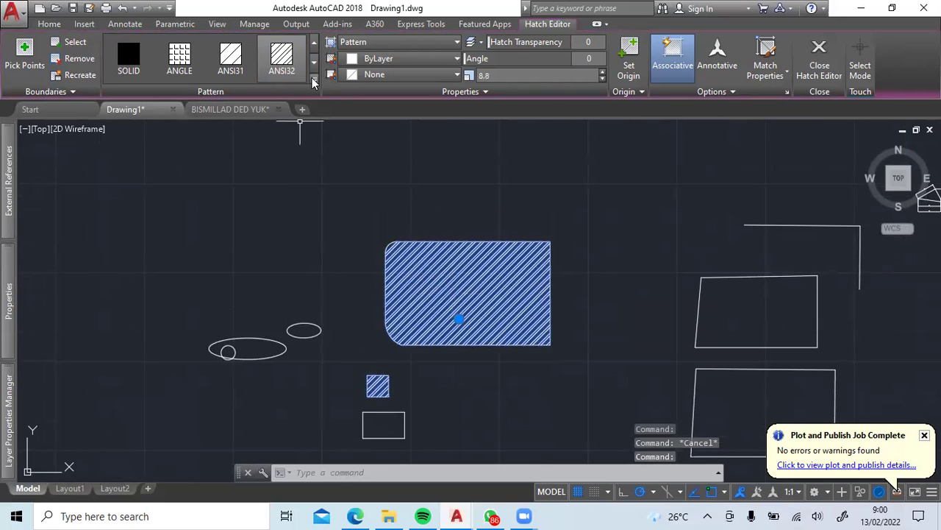
pyautogui.click(314, 79)
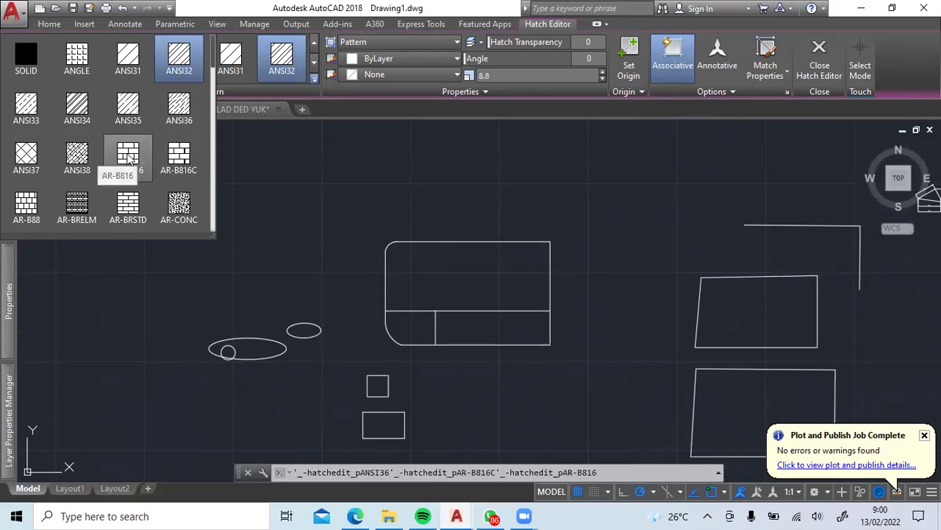
pyautogui.click(128, 156)
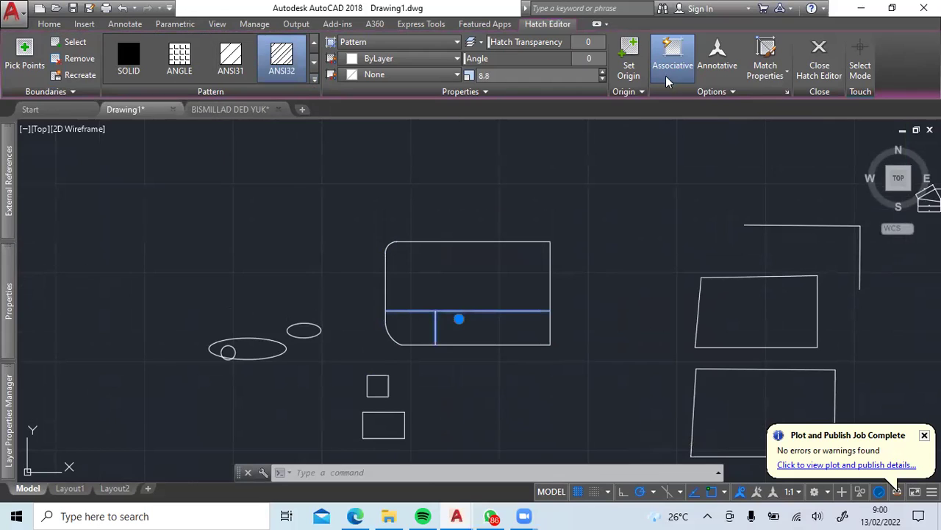
# - Set the hatch scale of the brick pattern in the rounded rectangle and small square to 0.5
pyautogui.click(602, 79)
pyautogui.click(601, 80)
pyautogui.click(601, 79)
pyautogui.click(601, 79)
pyautogui.click(601, 79)
pyautogui.click(601, 78)
pyautogui.click(602, 79)
pyautogui.click(602, 79)
pyautogui.click(601, 79)
pyautogui.click(602, 79)
pyautogui.click(602, 79)
pyautogui.click(514, 76)
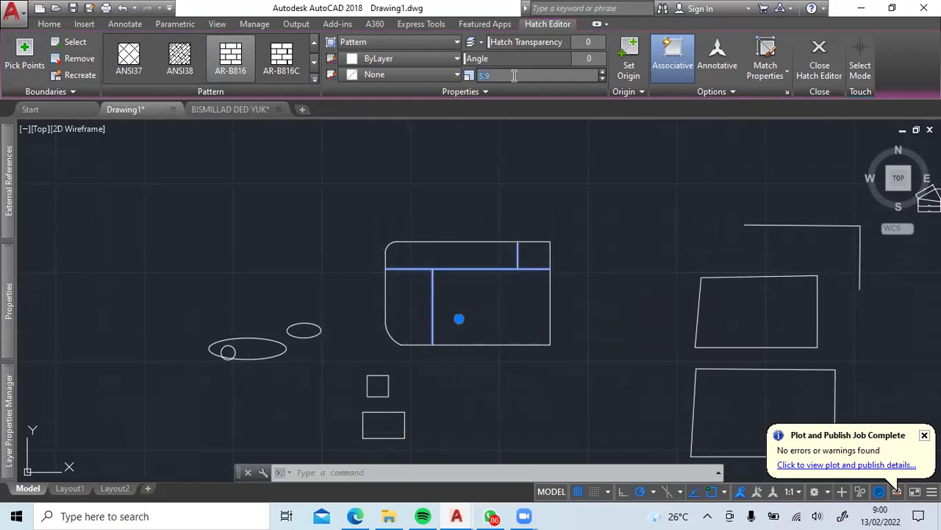
pyautogui.write('0.5')
pyautogui.press('Return')
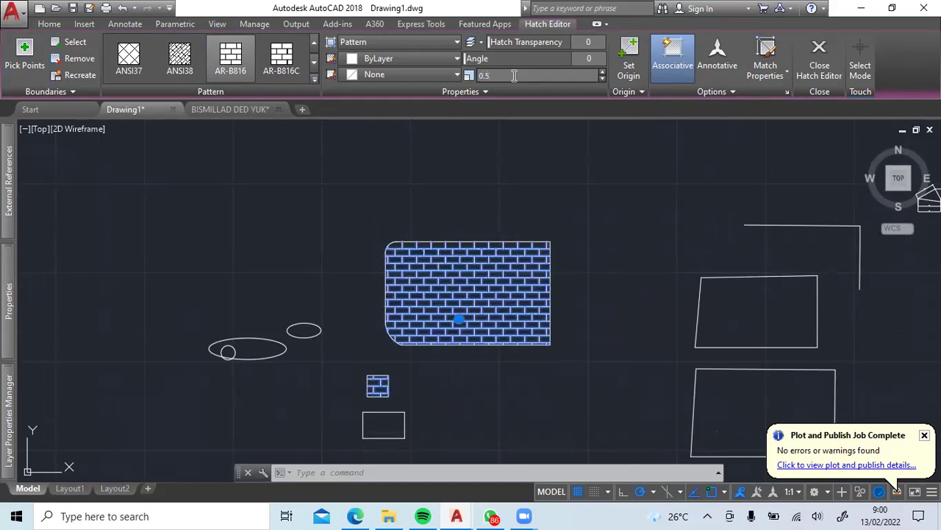
pyautogui.press('Escape')
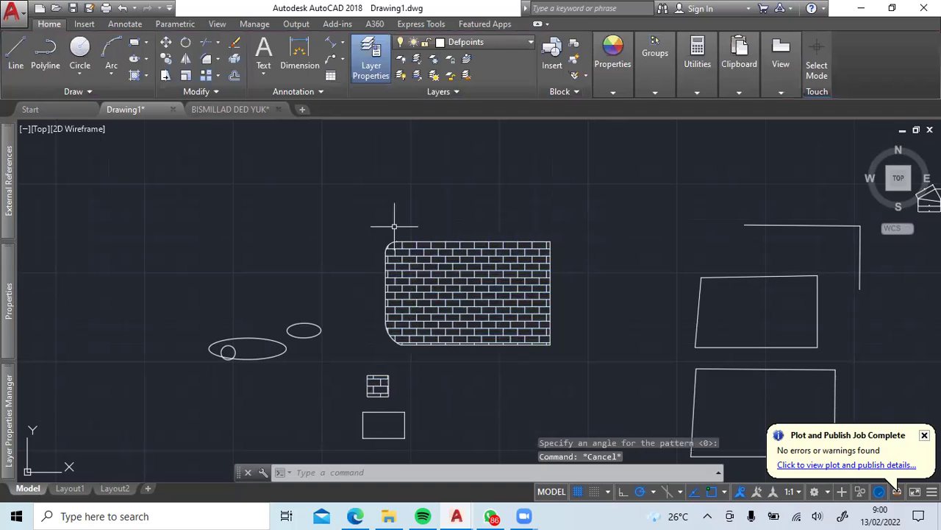
# - Change the hatch pattern from brick to AR-CONC and inspect its texture inside the rounded rectangle up close
pyautogui.click(466, 305)
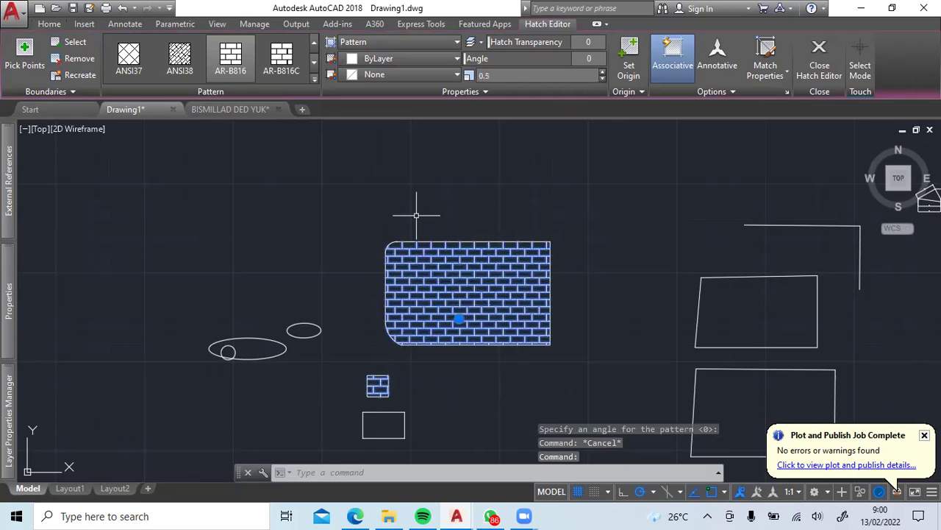
pyautogui.click(314, 78)
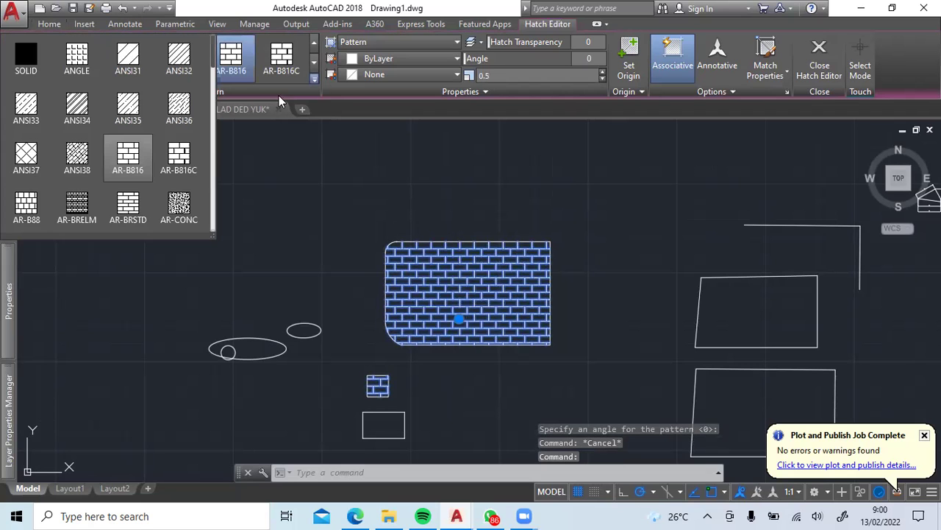
pyautogui.click(179, 204)
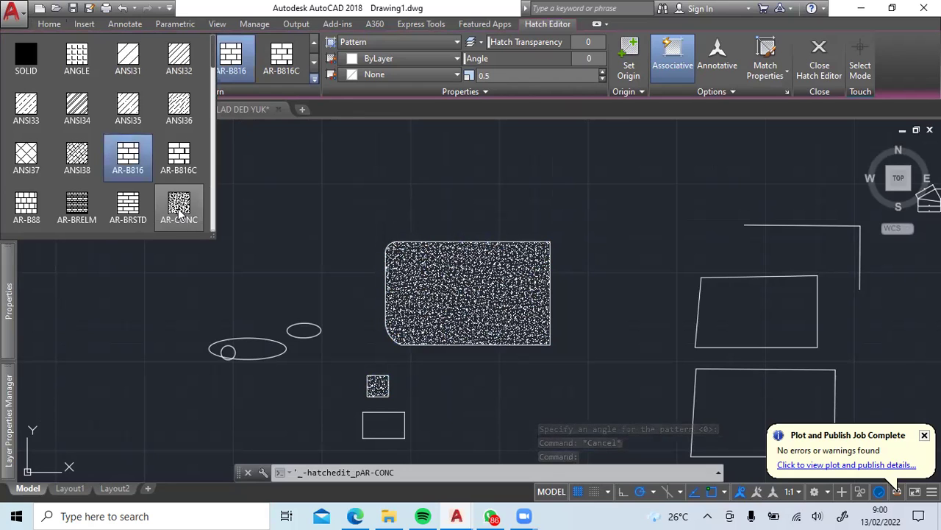
pyautogui.scroll(6, 468, 313)
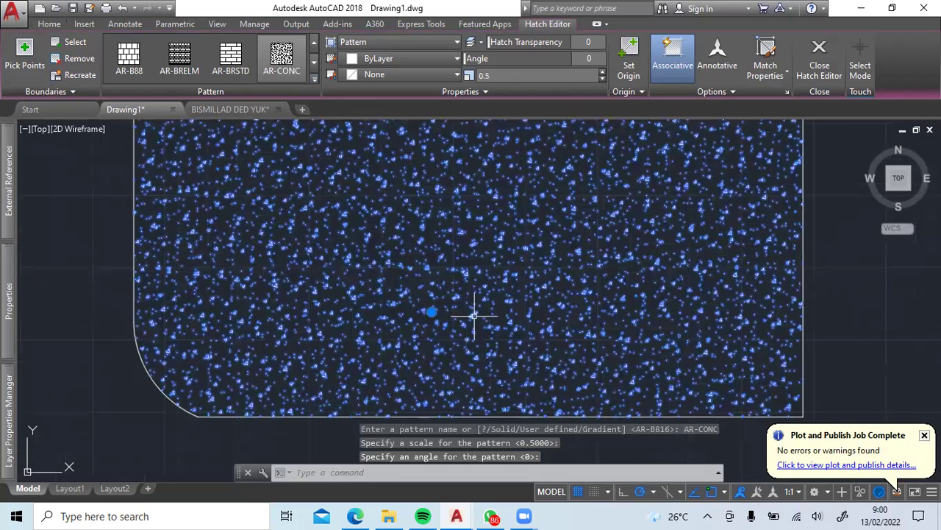
pyautogui.scroll(10, 448, 295)
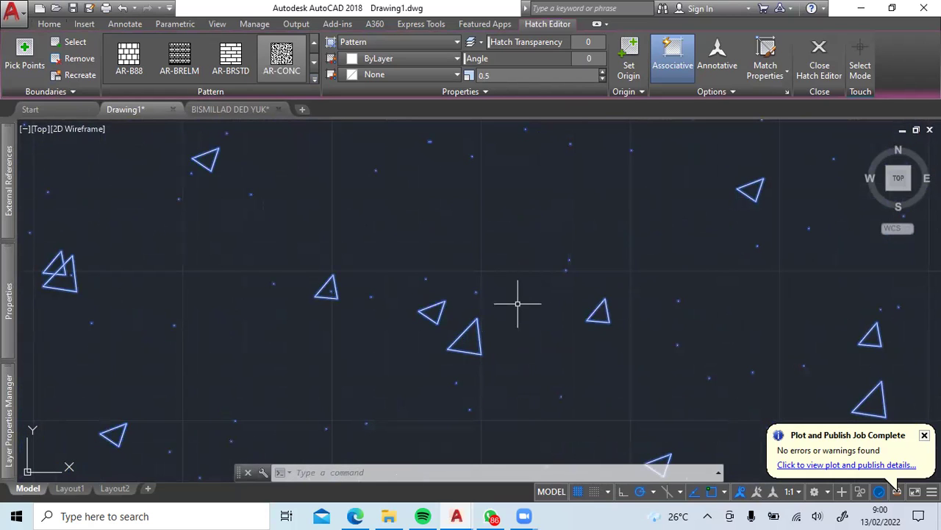
pyautogui.scroll(-4, 517, 305)
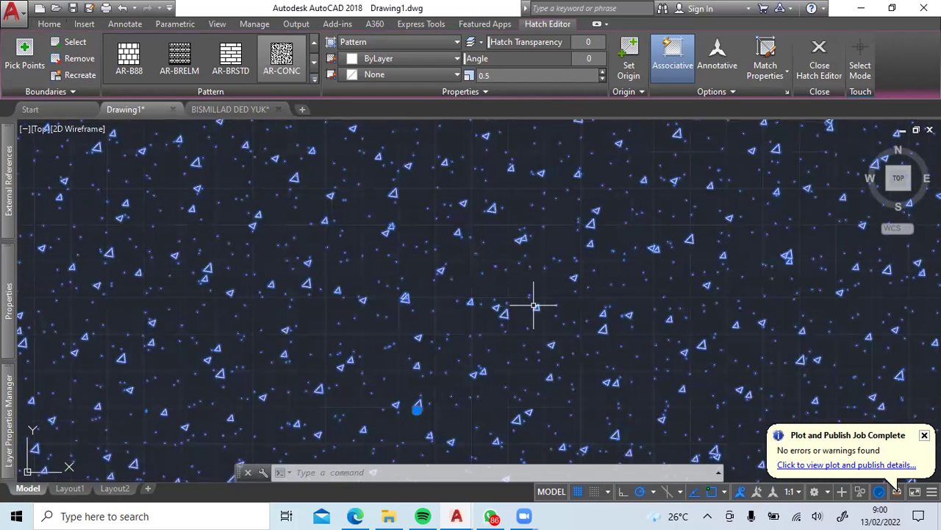
pyautogui.scroll(-3, 538, 306)
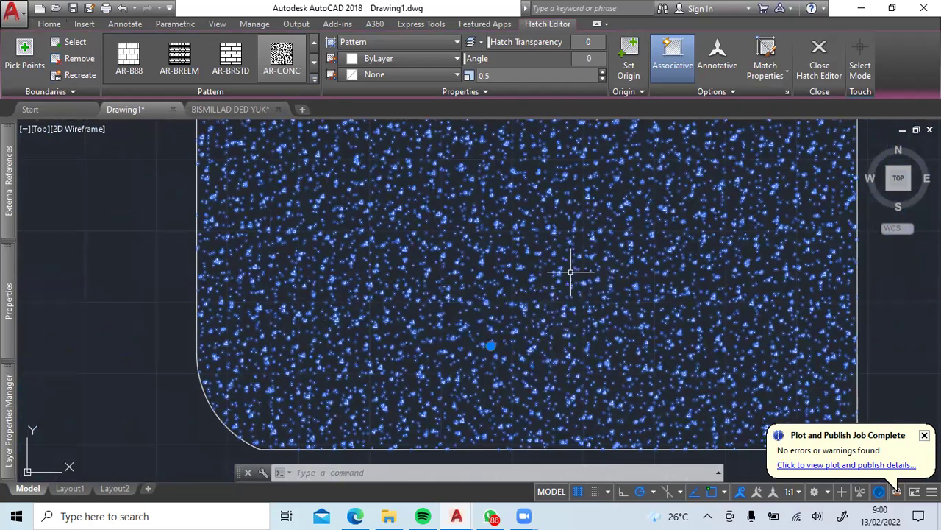
# - Change the pattern of the AR-CONC hatch in the rounded rectangle and small square to GRAVEL
pyautogui.scroll(-3, 478, 279)
pyautogui.moveTo(486, 279); pyautogui.dragTo(527, 332, button='middle')
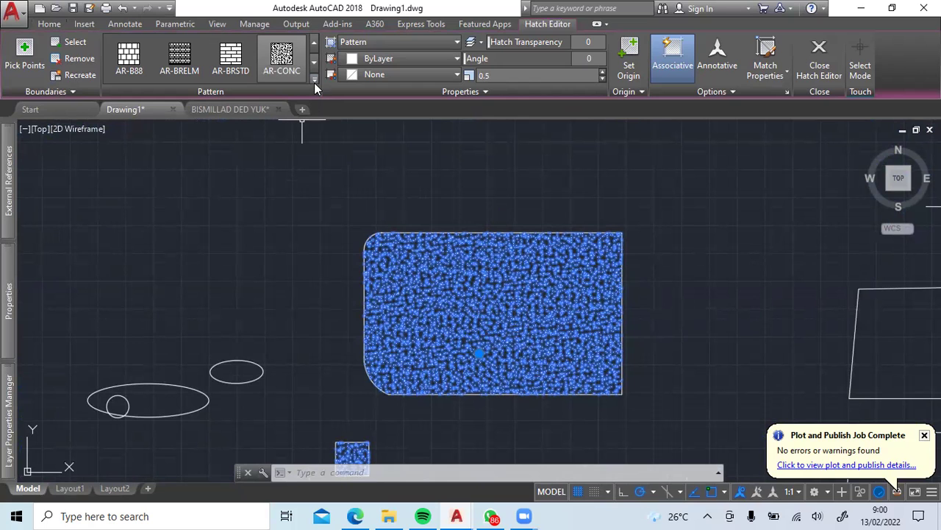
pyautogui.press('Escape')
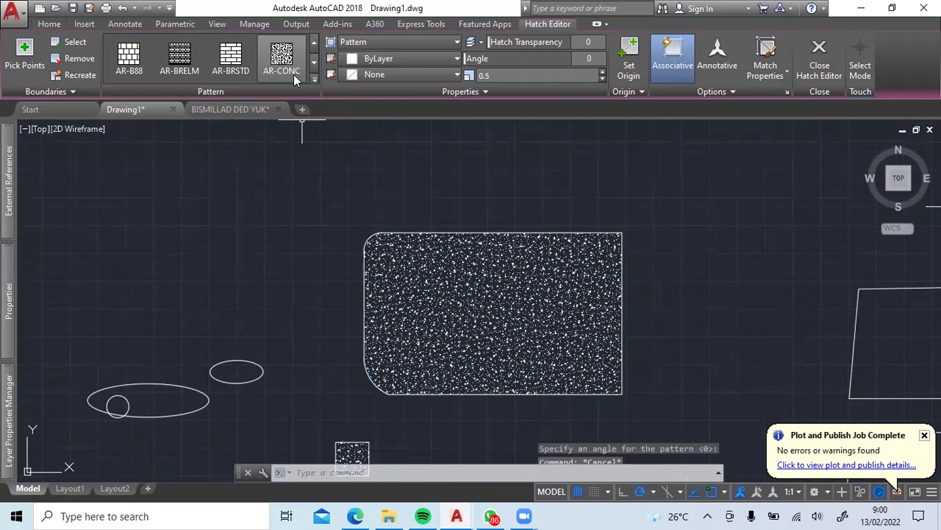
pyautogui.click(460, 321)
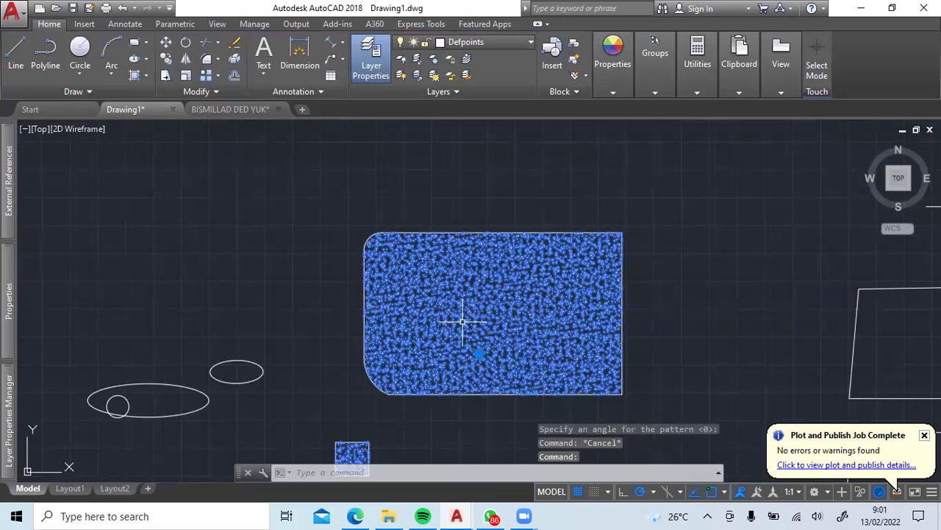
pyautogui.click(314, 78)
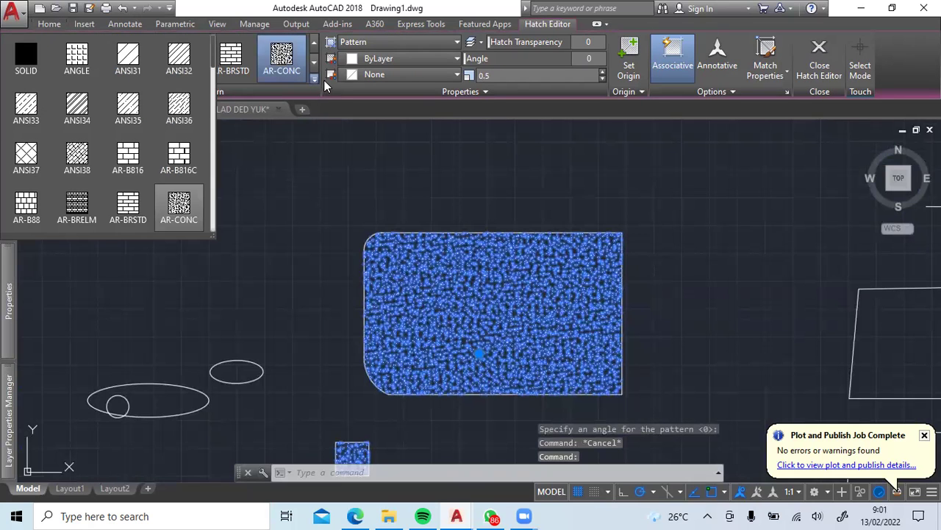
pyautogui.scroll(-5, 121, 165)
pyautogui.scroll(-4, 151, 166)
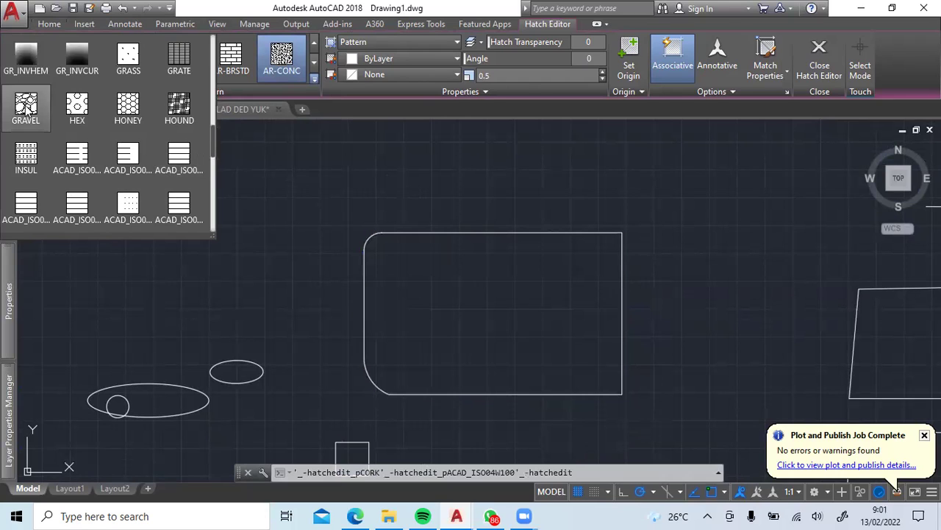
pyautogui.click(25, 107)
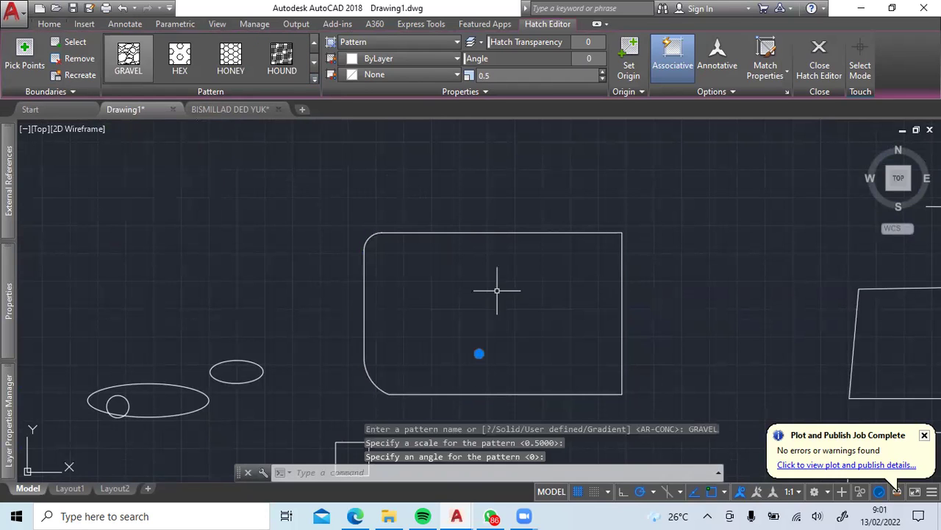
# - Try a scale of 0.02 for the gravel hatch in the rounded rectangle and small square, and set it to 0.1
pyautogui.click(602, 73)
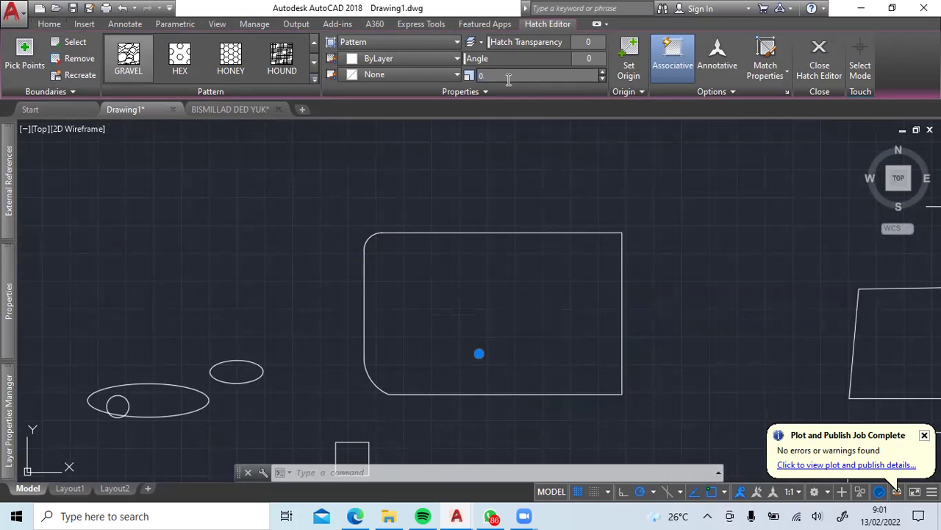
pyautogui.write('2')
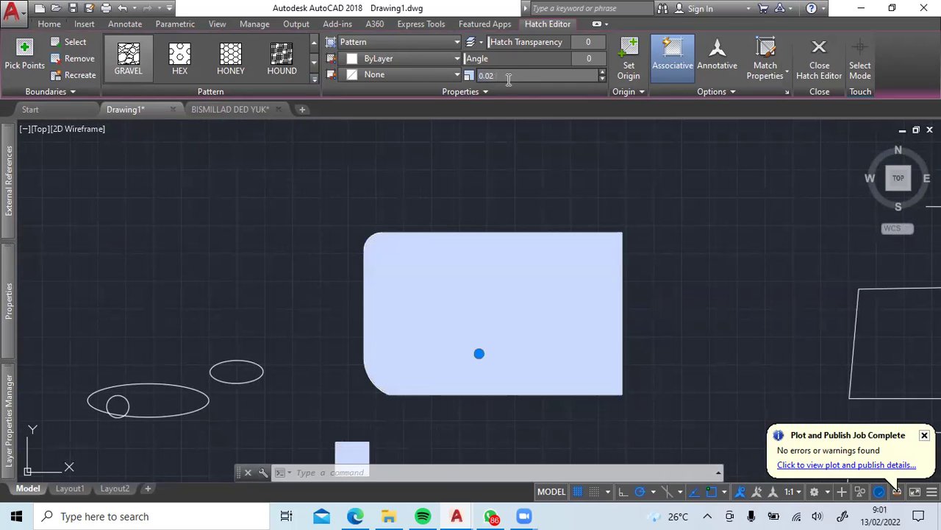
pyautogui.scroll(6, 512, 365)
pyautogui.scroll(-4, 559, 307)
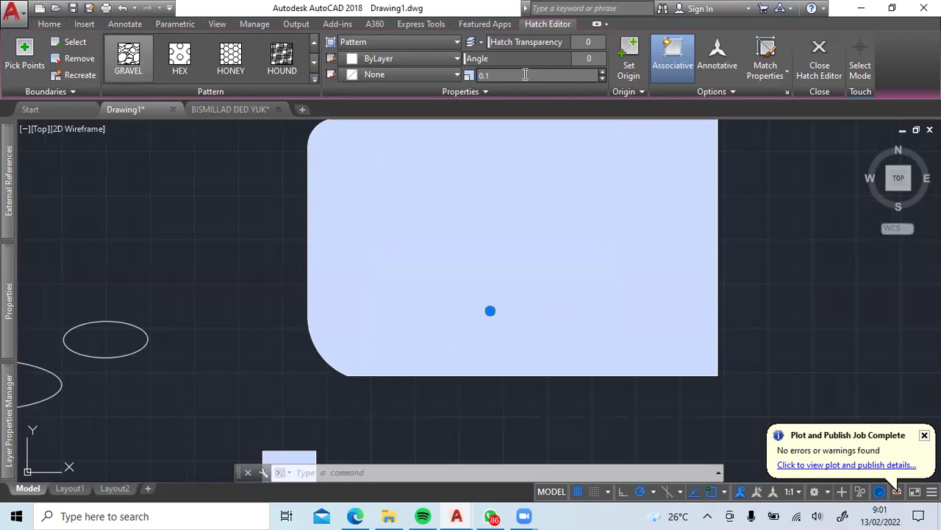
pyautogui.scroll(-6, 550, 235)
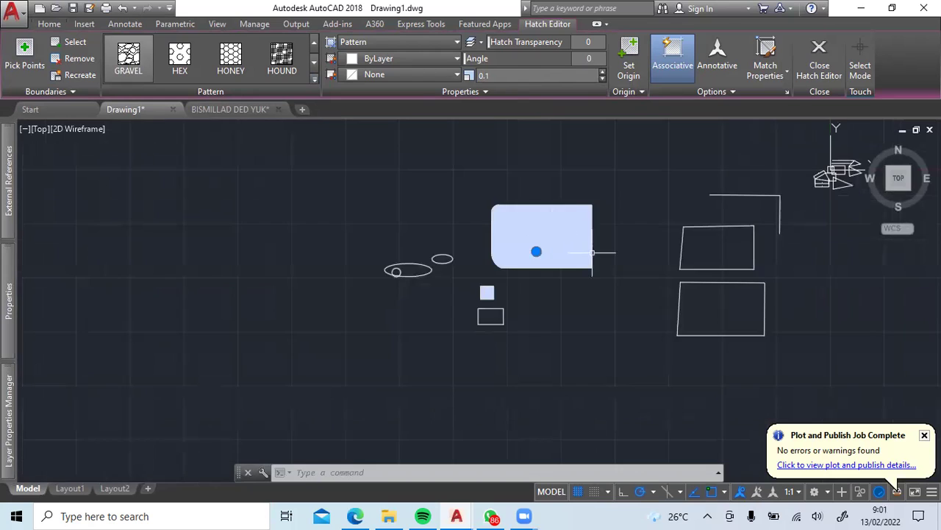
pyautogui.click(680, 283)
pyautogui.click(129, 56)
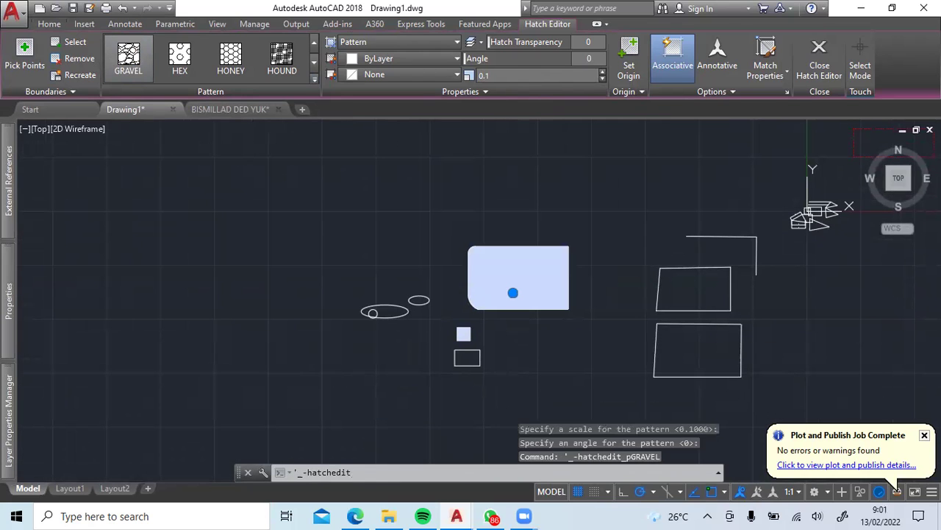
pyautogui.click(676, 277)
pyautogui.press('Escape')
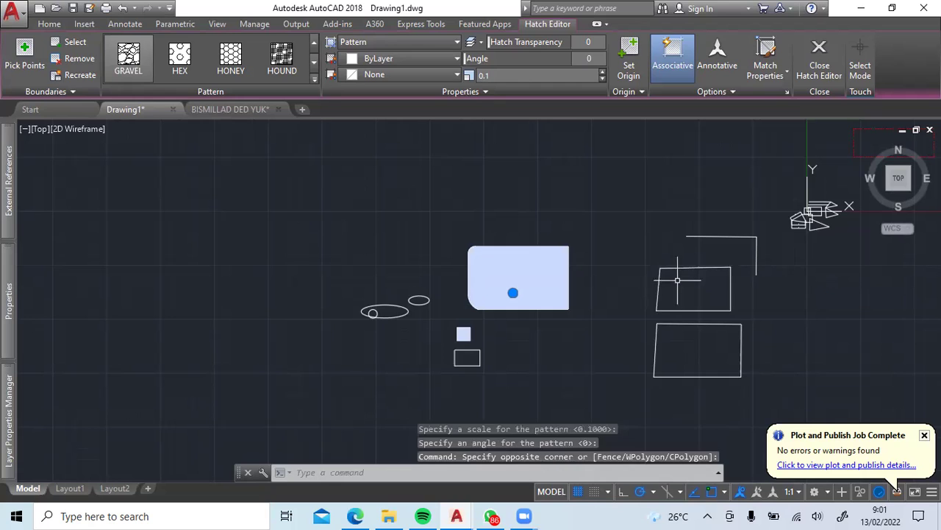
pyautogui.press('Escape')
# - Hatch the upper of the two stacked quadrilaterals with the GRAVEL pattern at a scale of 0.37
pyautogui.write('h')
pyautogui.press('Return')
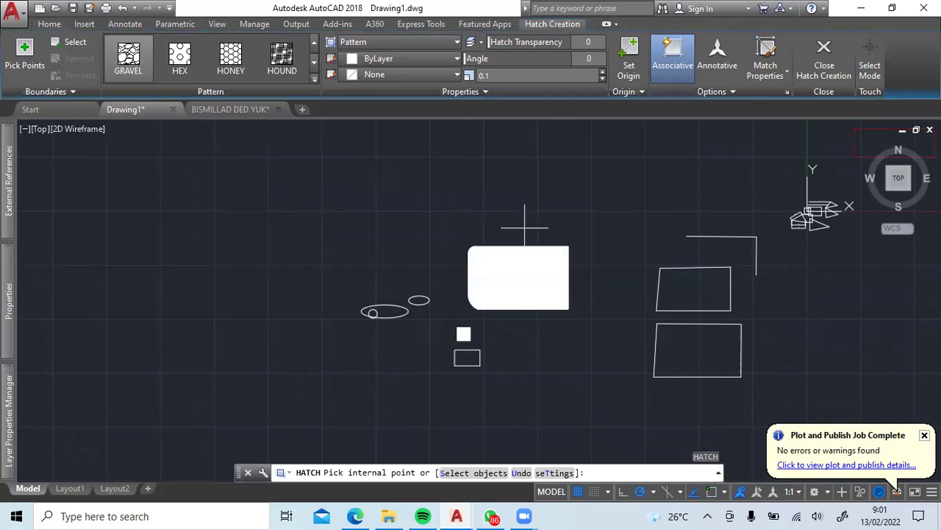
pyautogui.click(692, 291)
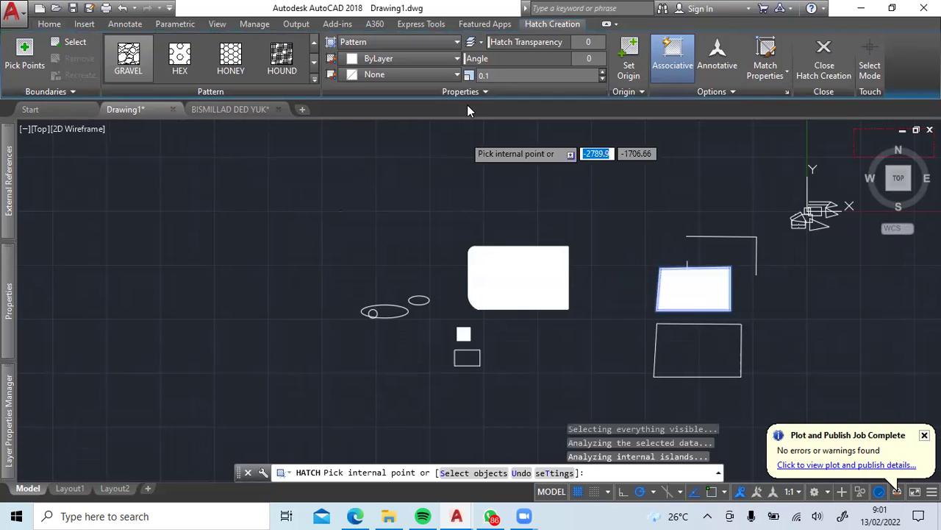
pyautogui.click(603, 71)
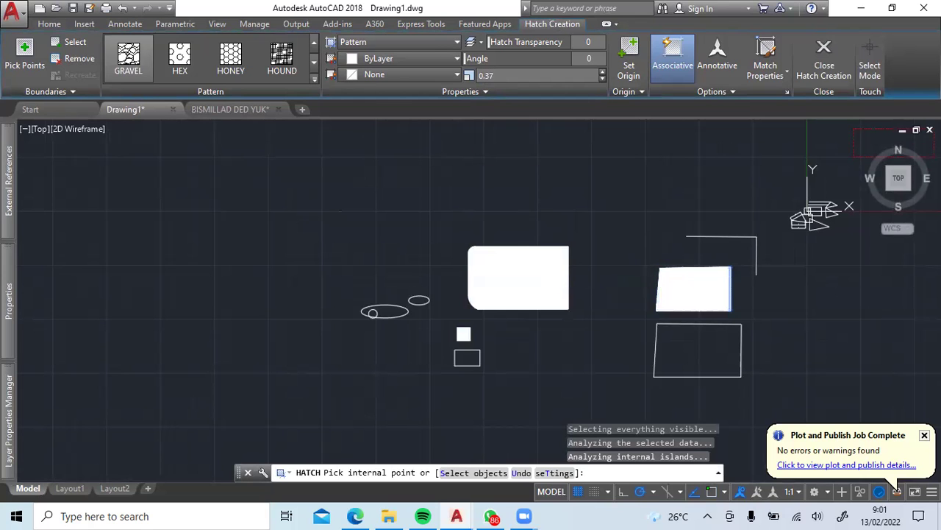
pyautogui.press('Escape')
# - Set the scale of the gravel hatch in the upper quadrilateral to 2
pyautogui.scroll(5, 574, 286)
pyautogui.scroll(2, 542, 247)
pyautogui.moveTo(389, 266); pyautogui.dragTo(484, 329, button='middle')
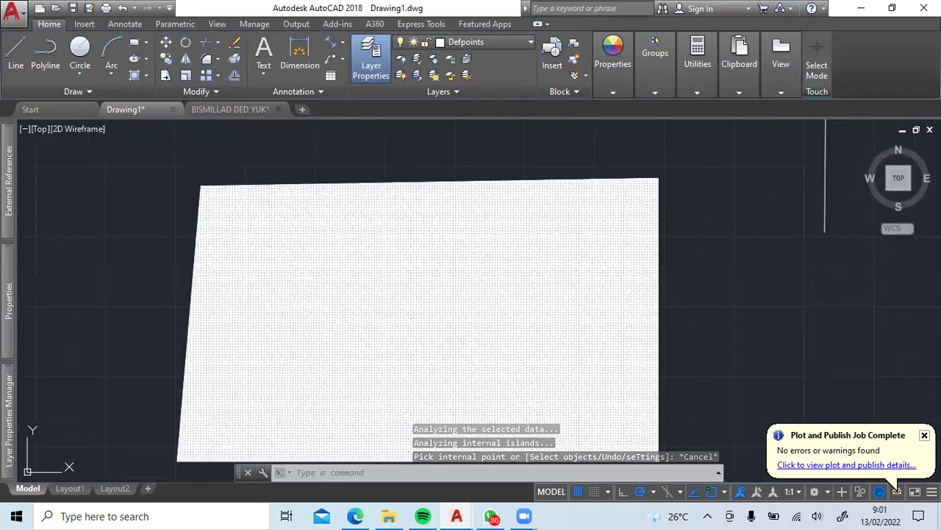
pyautogui.click(437, 290)
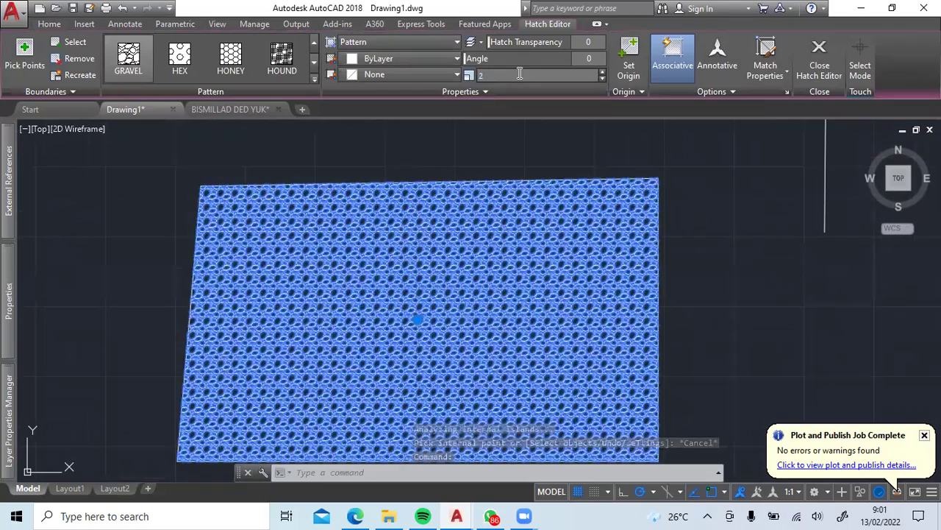
pyautogui.press('Escape')
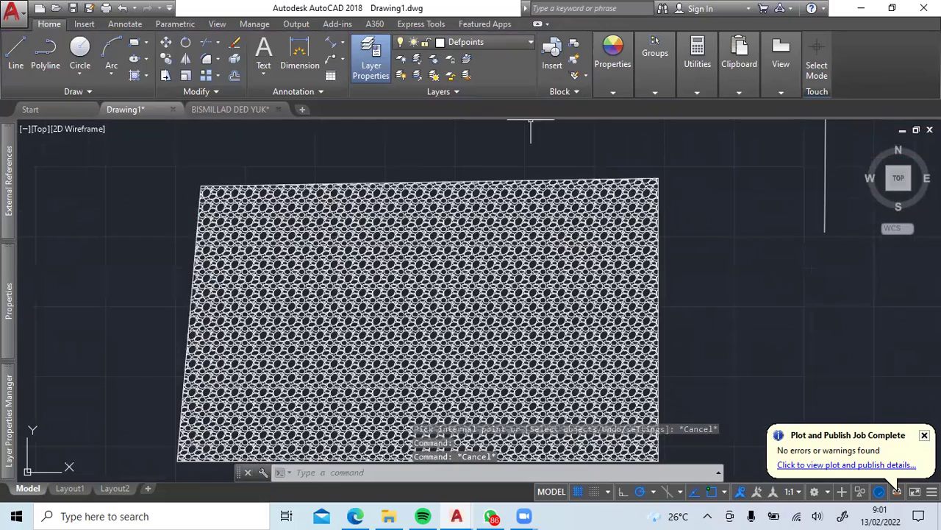
# - Set the scale of the upper quadrilateral's gravel hatch to 3 and inspect the stone texture up close
pyautogui.click(464, 274)
pyautogui.click(549, 76)
pyautogui.write('3')
pyautogui.press('Return')
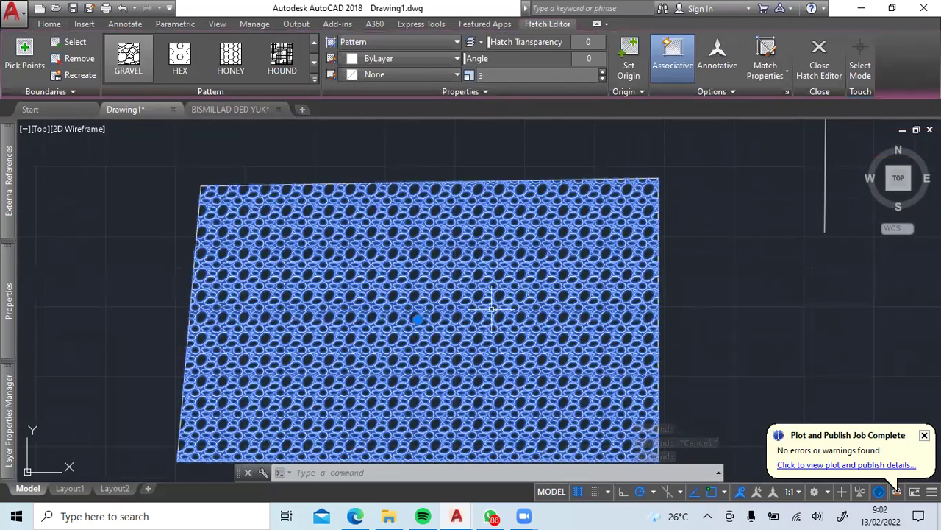
pyautogui.scroll(4, 484, 314)
pyautogui.scroll(-4, 485, 313)
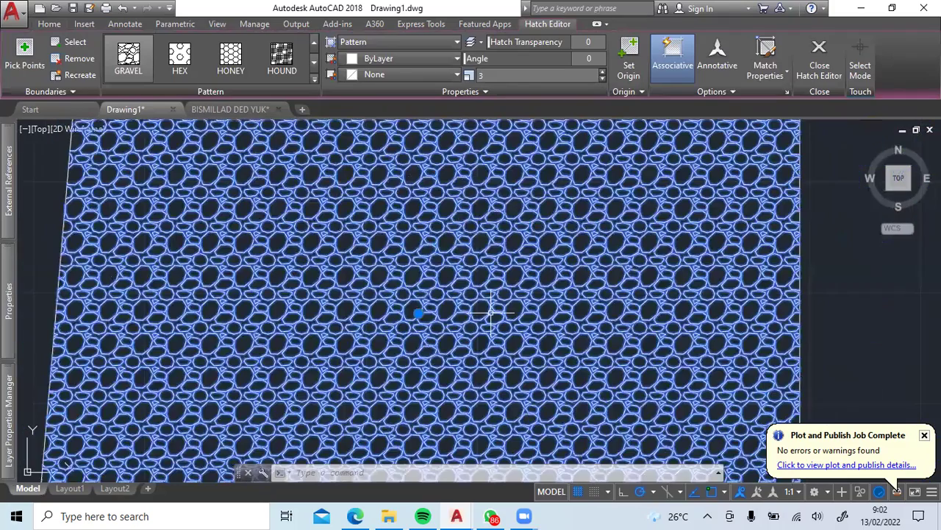
pyautogui.moveTo(455, 327)
pyautogui.mouseDown(button='middle')
pyautogui.moveTo(605, 234)
pyautogui.moveTo(567, 322)
pyautogui.mouseUp(button='middle')
pyautogui.scroll(-4, 609, 239)
pyautogui.press('Escape')
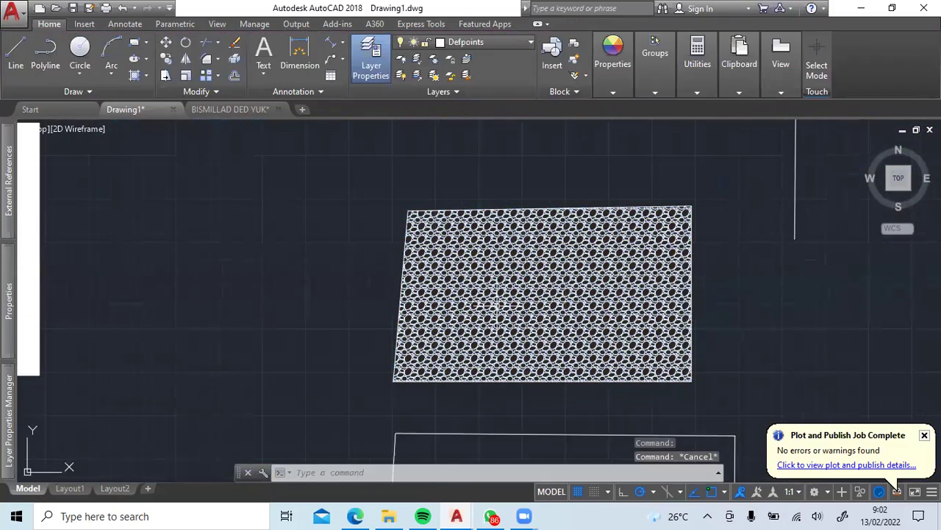
pyautogui.scroll(5, 515, 324)
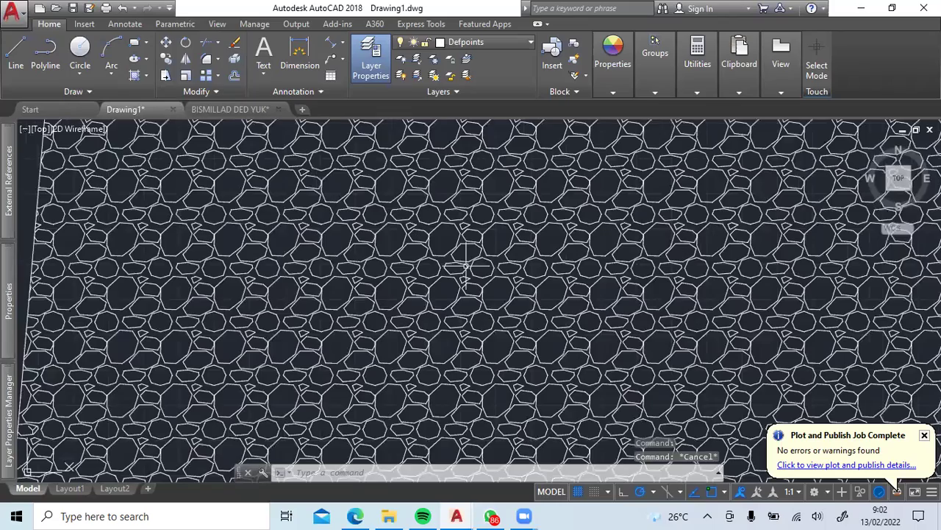
pyautogui.scroll(-1, 456, 259)
pyautogui.scroll(-4, 445, 254)
# - Browse the available hatch patterns for the upper quadrilateral and change its gravel hatch to SOLID
pyautogui.click(420, 252)
pyautogui.click(282, 57)
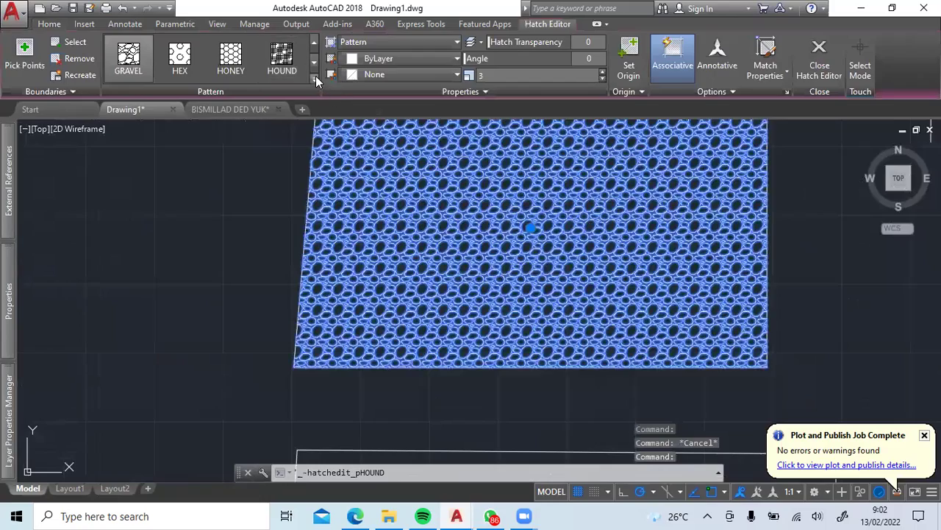
pyautogui.click(315, 76)
pyautogui.scroll(-1, 170, 175)
pyautogui.scroll(-7, 170, 175)
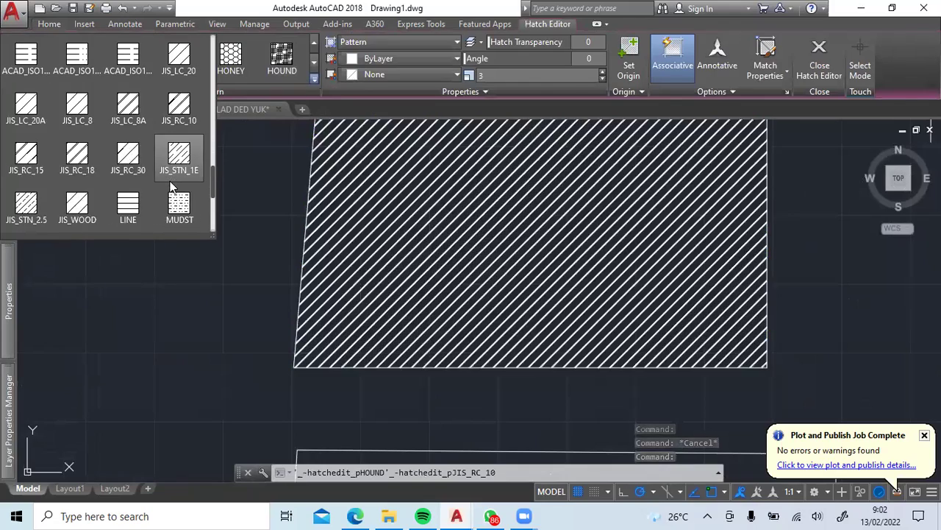
pyautogui.scroll(7, 200, 222)
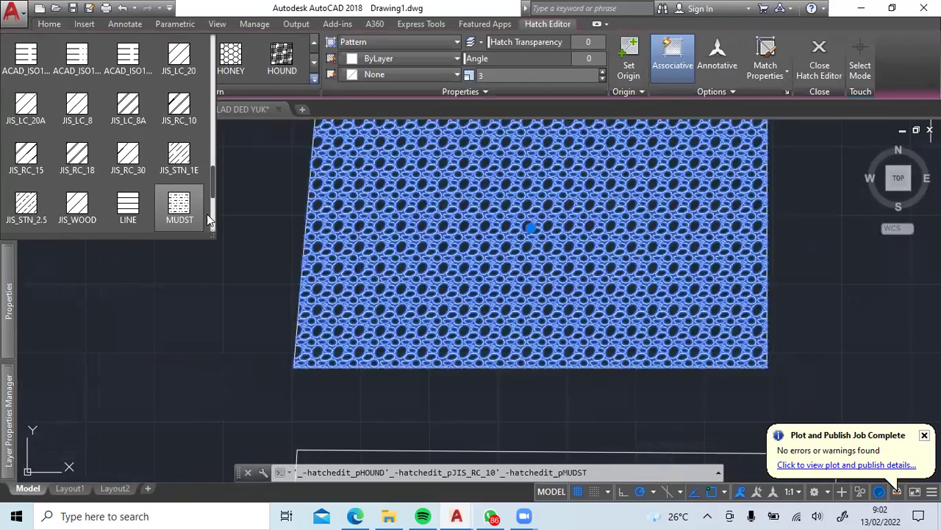
pyautogui.scroll(5, 219, 167)
pyautogui.scroll(7, 197, 153)
pyautogui.scroll(6, 197, 153)
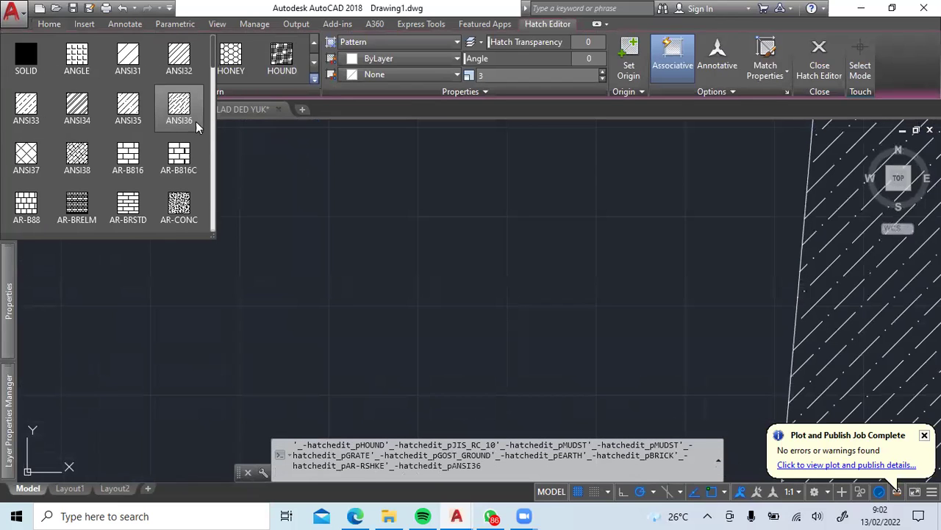
pyautogui.click(27, 57)
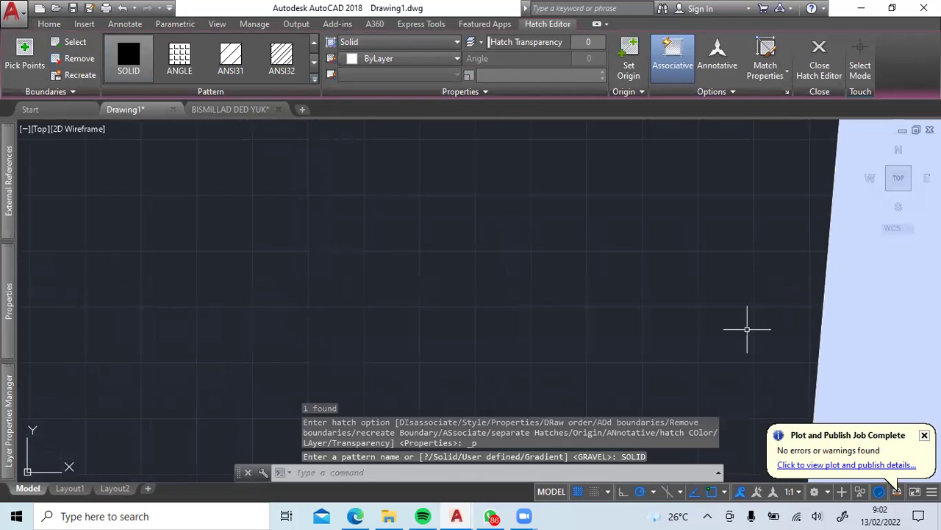
pyautogui.moveTo(900, 323); pyautogui.dragTo(493, 324, button='middle')
pyautogui.scroll(-4, 698, 323)
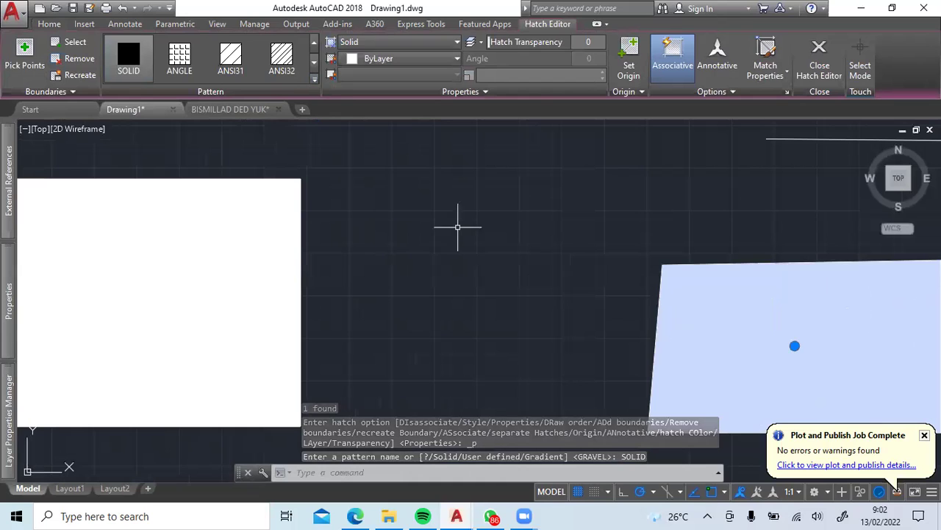
pyautogui.scroll(-4, 631, 231)
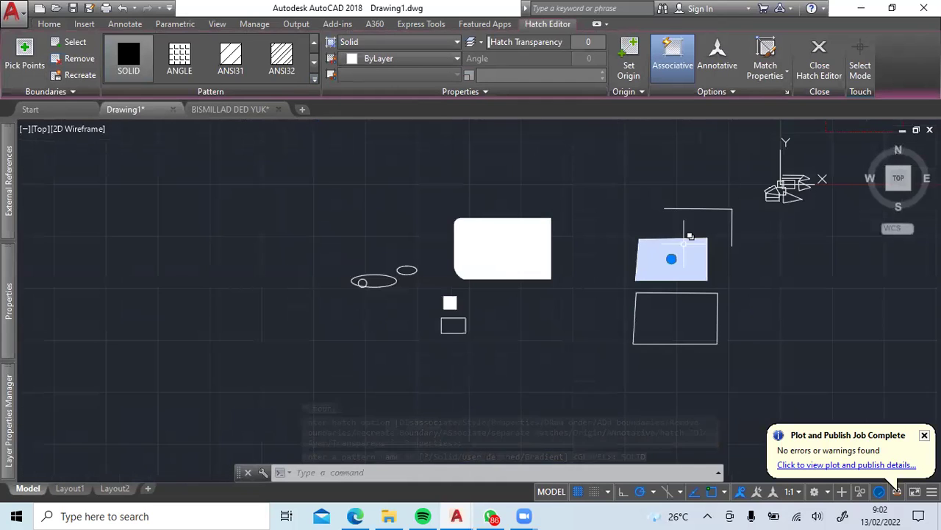
pyautogui.moveTo(690, 235); pyautogui.dragTo(515, 263, button='middle')
pyautogui.press('Escape')
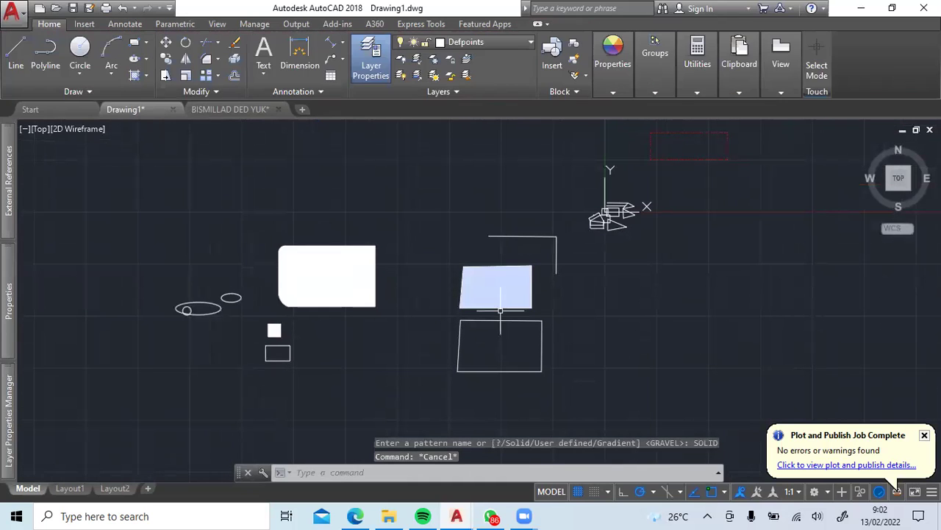
# - Preview other patterns such as CORK, CROSS and GR_INVCYL on the upper quadrilateral's solid fill, and choose EARTH
pyautogui.click(496, 286)
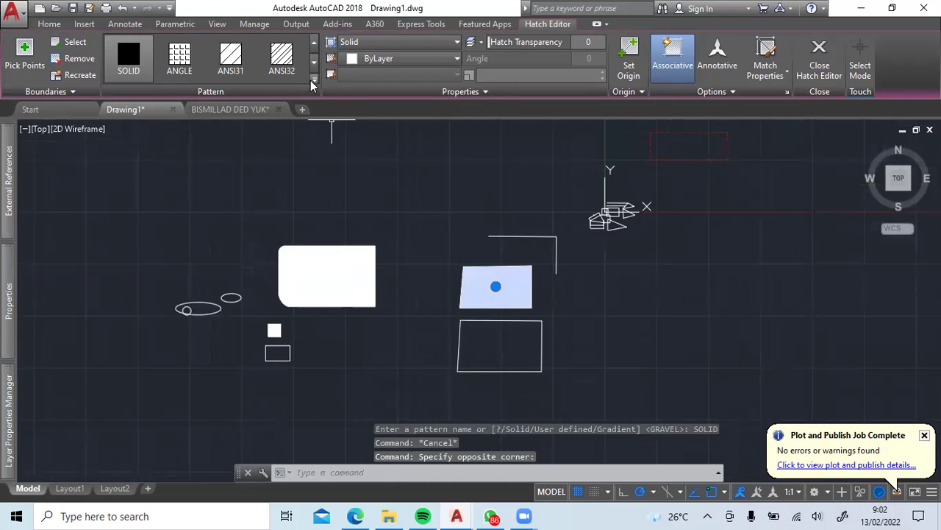
pyautogui.click(314, 79)
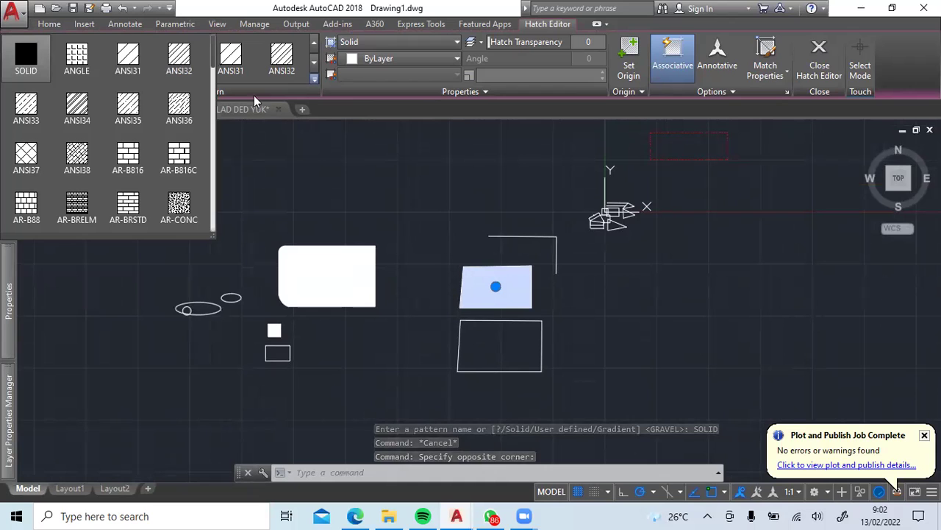
pyautogui.click(143, 198)
pyautogui.scroll(-3, 147, 198)
pyautogui.click(152, 200)
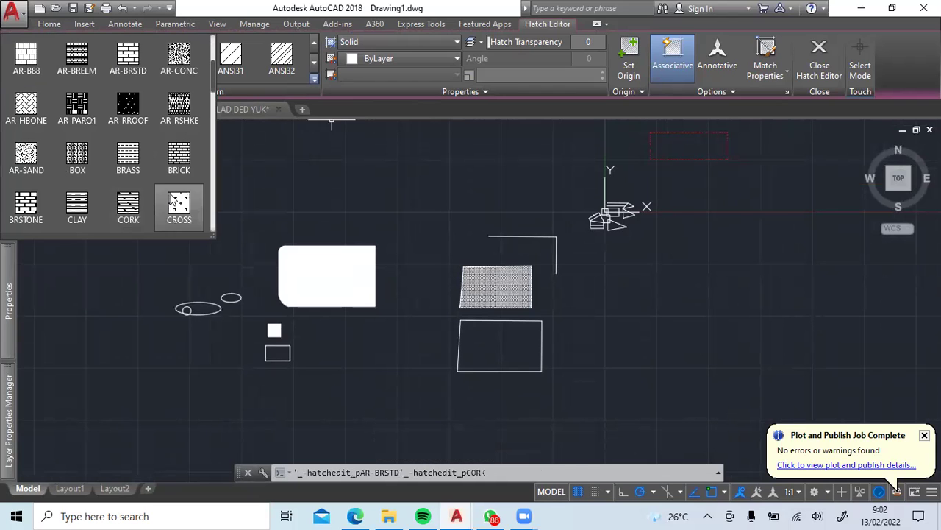
pyautogui.click(174, 202)
pyautogui.scroll(-3, 177, 202)
pyautogui.click(193, 211)
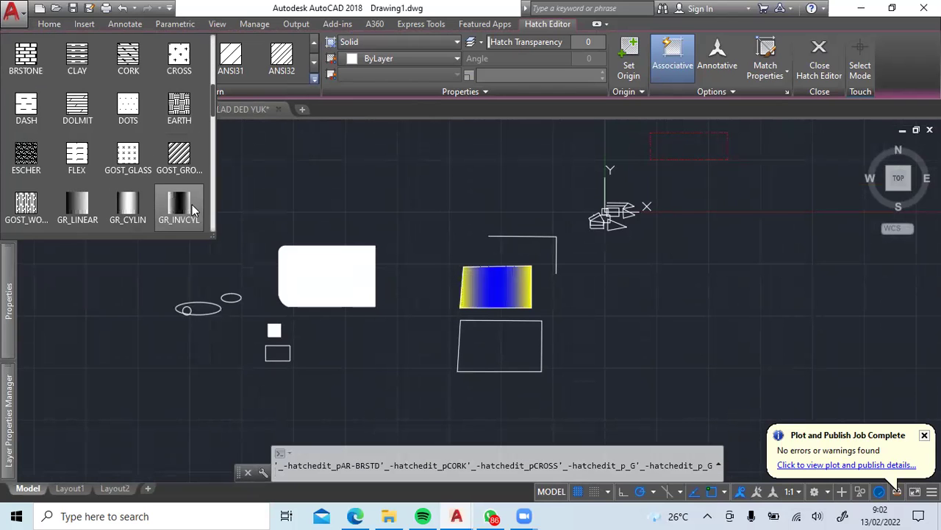
pyautogui.click(179, 153)
pyautogui.click(180, 153)
pyautogui.click(181, 109)
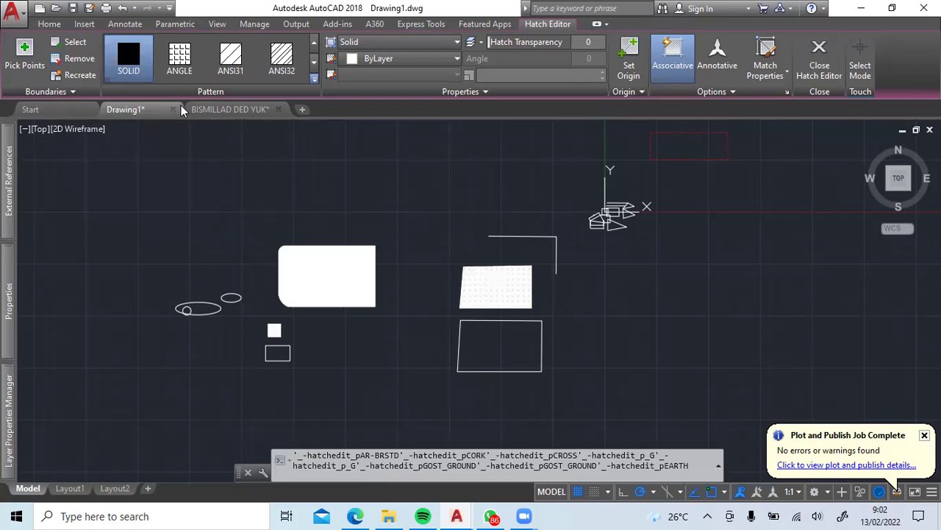
# - Inspect the woven EARTH hatch in the upper quadrilateral up close
pyautogui.scroll(8, 489, 287)
pyautogui.scroll(2, 489, 286)
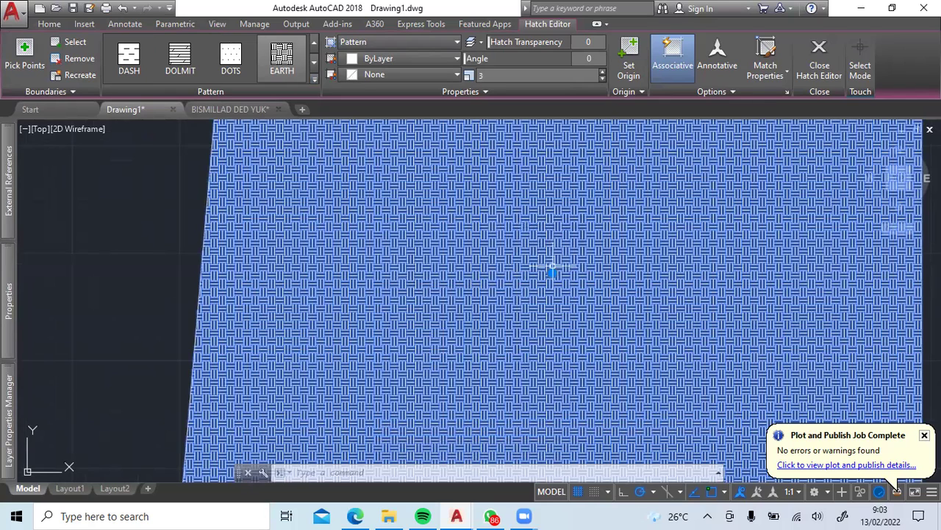
pyautogui.scroll(-4, 552, 269)
pyautogui.scroll(3, 578, 204)
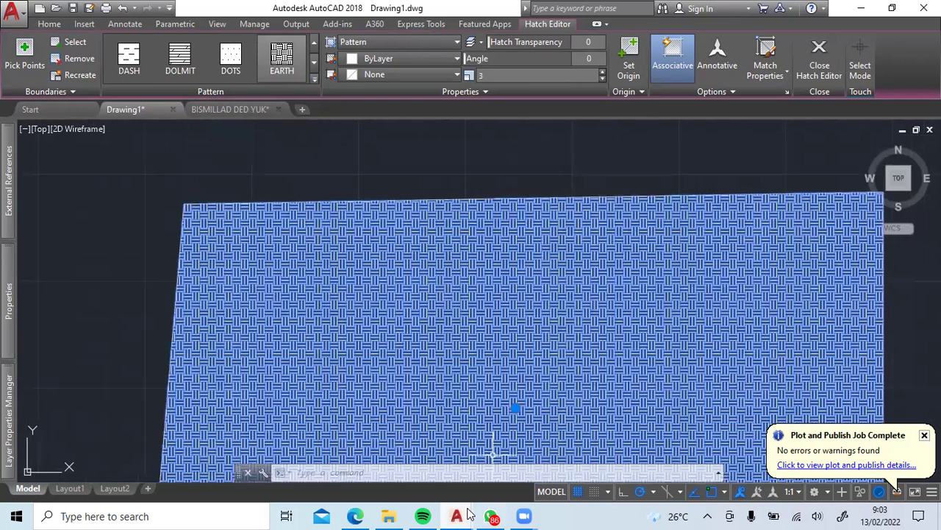
pyautogui.moveTo(457, 514)
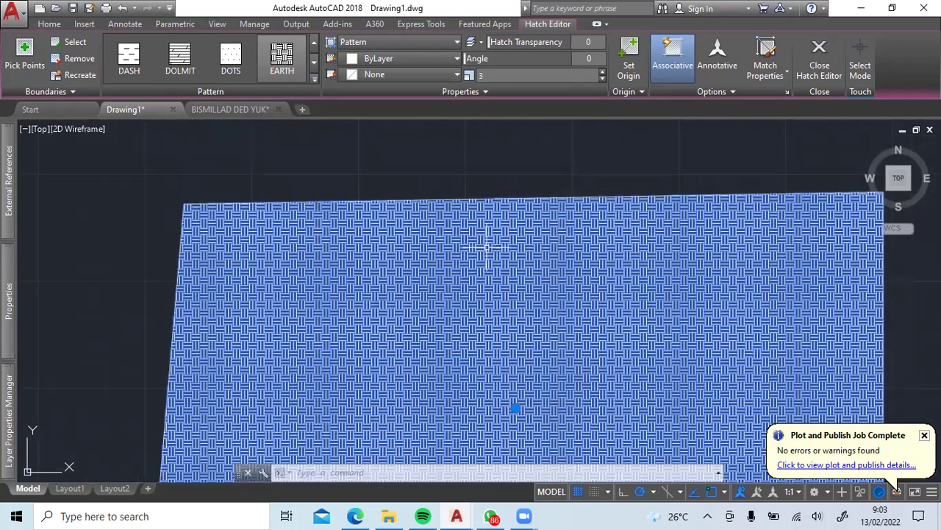
pyautogui.scroll(3, 520, 186)
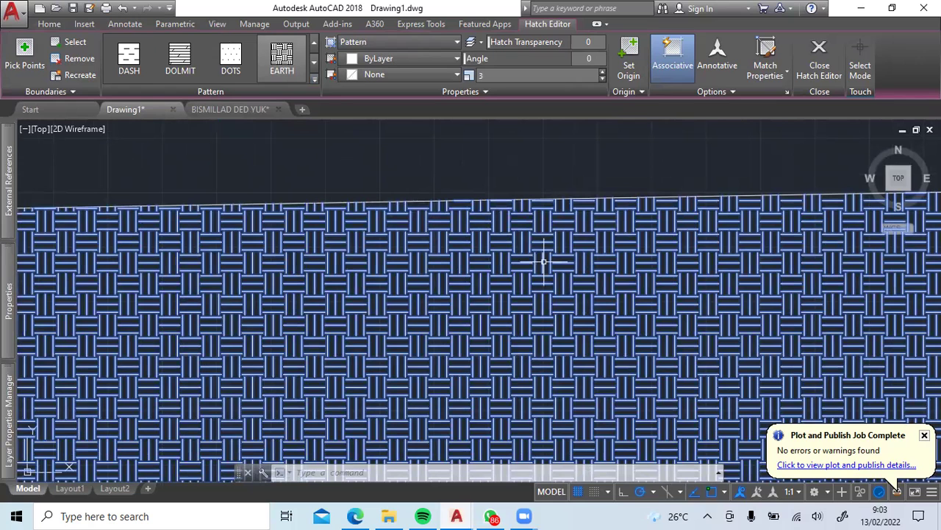
# - Browse the hatch patterns, change the upper quadrilateral's hatch to AR-SAND, and deselect it
pyautogui.click(314, 78)
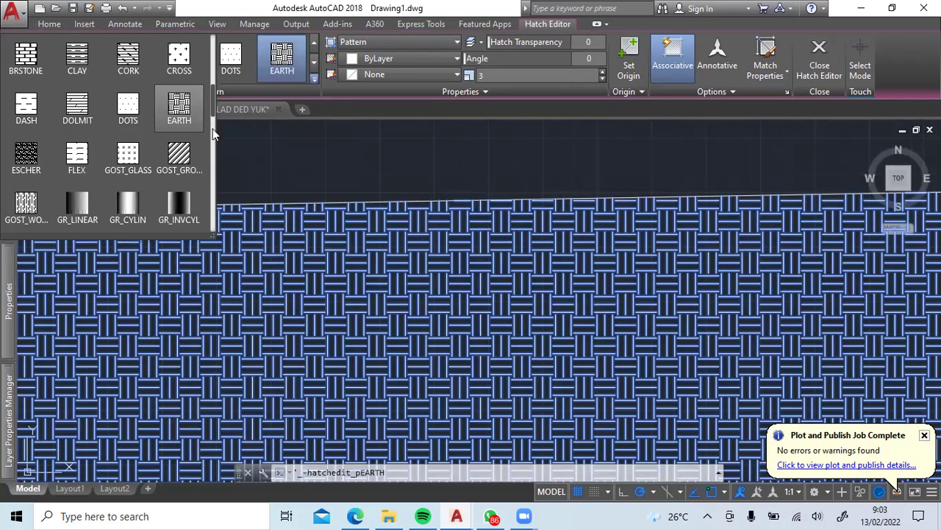
pyautogui.scroll(2, 138, 103)
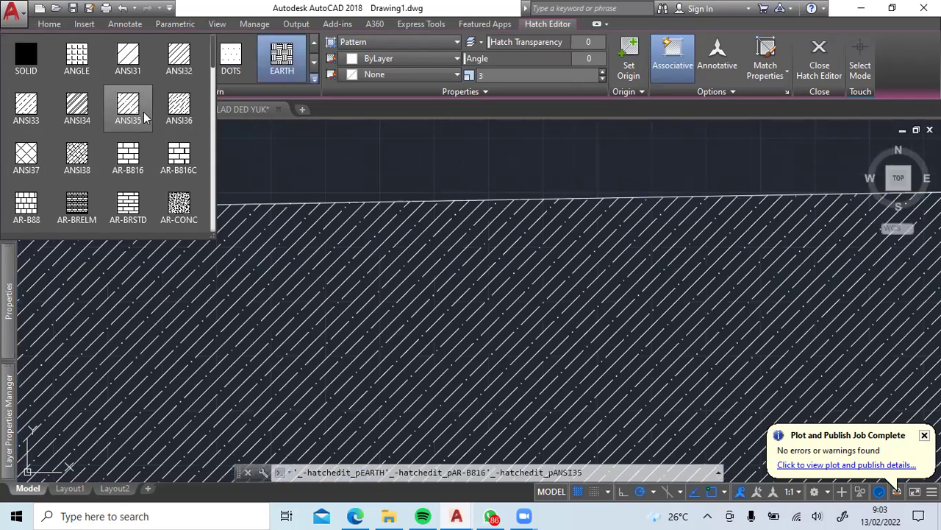
pyautogui.scroll(-4, 125, 110)
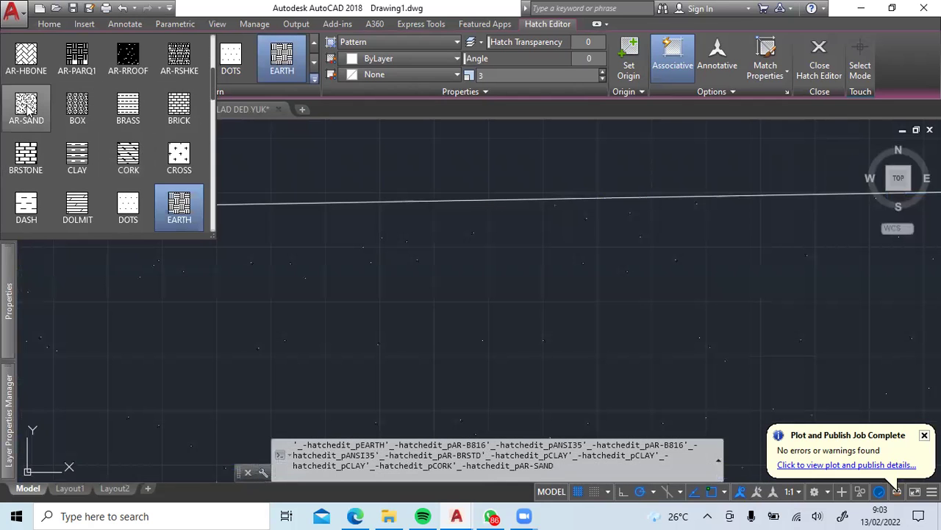
pyautogui.click(26, 106)
pyautogui.scroll(-3, 521, 346)
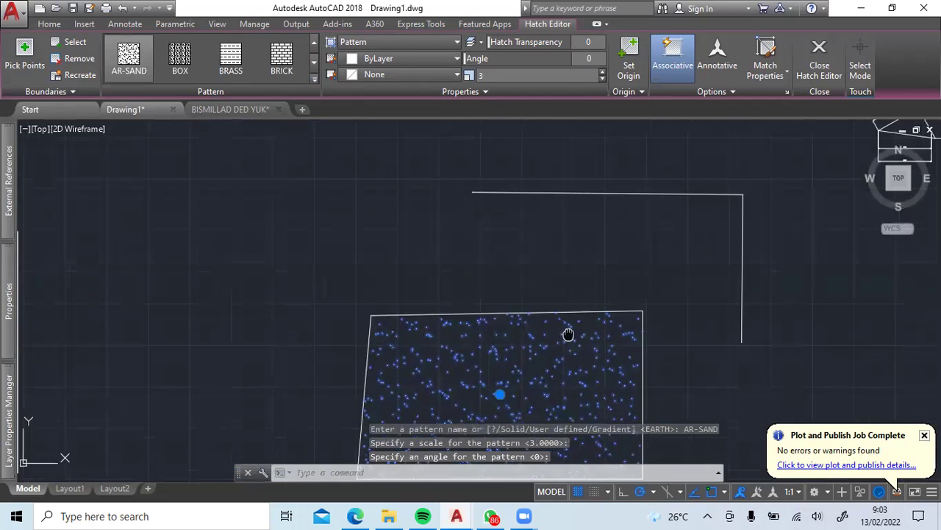
pyautogui.moveTo(567, 332); pyautogui.dragTo(581, 301, button='middle')
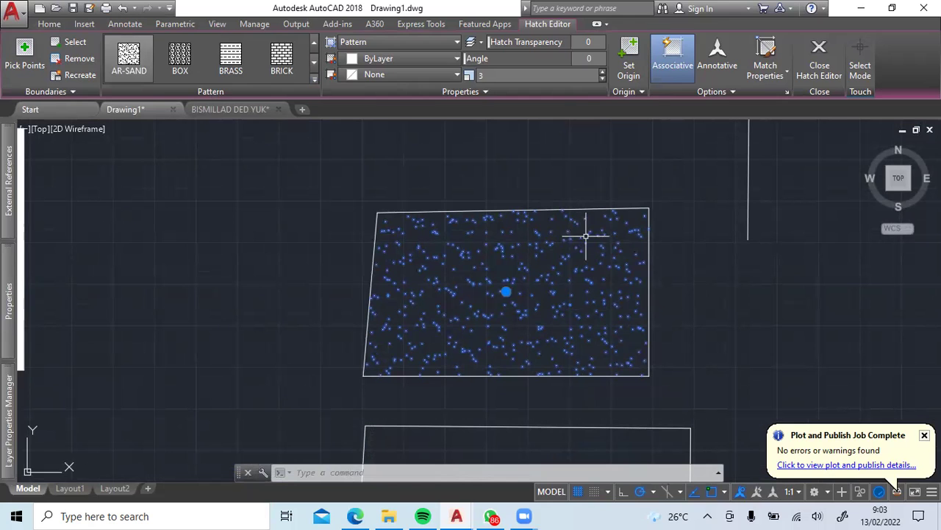
pyautogui.press('Escape')
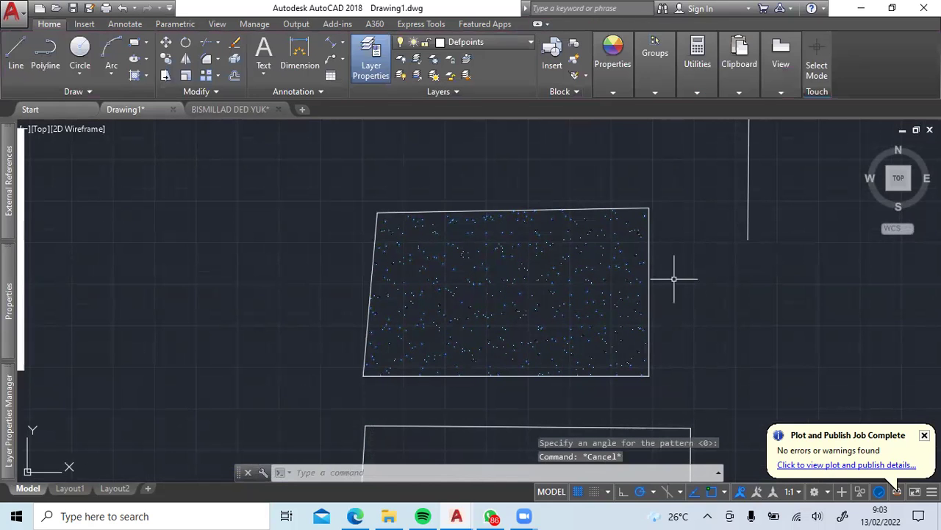
# - Hatch the lower quadrilateral and the two ellipses together with the EARTH pattern at scale 3
pyautogui.scroll(-6, 674, 279)
pyautogui.moveTo(686, 345); pyautogui.dragTo(683, 302, button='middle')
pyautogui.scroll(4, 446, 334)
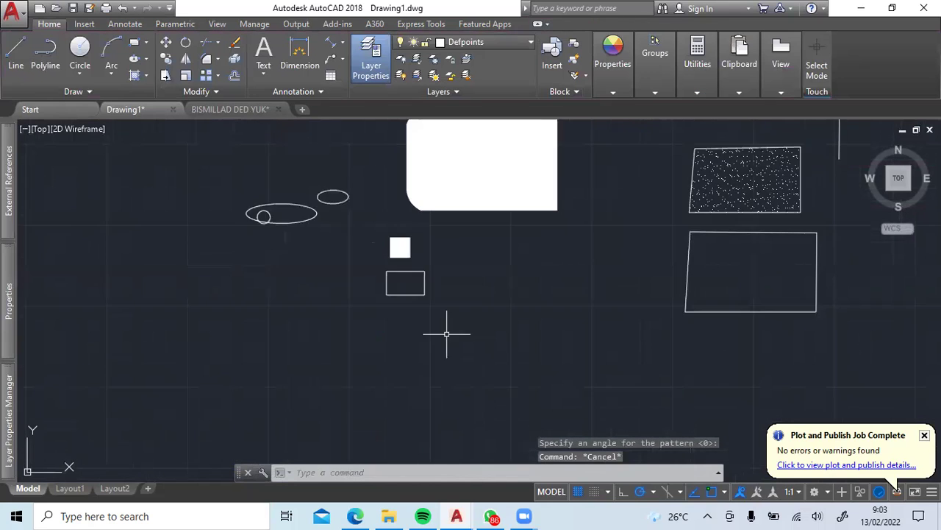
pyautogui.moveTo(608, 242); pyautogui.dragTo(397, 402, button='middle')
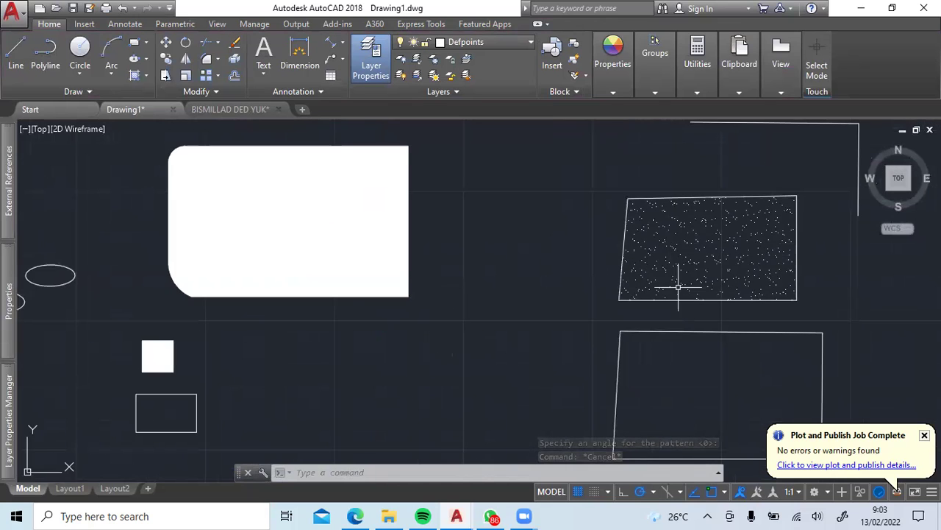
pyautogui.moveTo(633, 334); pyautogui.dragTo(639, 315, button='middle')
pyautogui.scroll(-2, 639, 303)
pyautogui.moveTo(531, 249); pyautogui.dragTo(504, 347, button='middle')
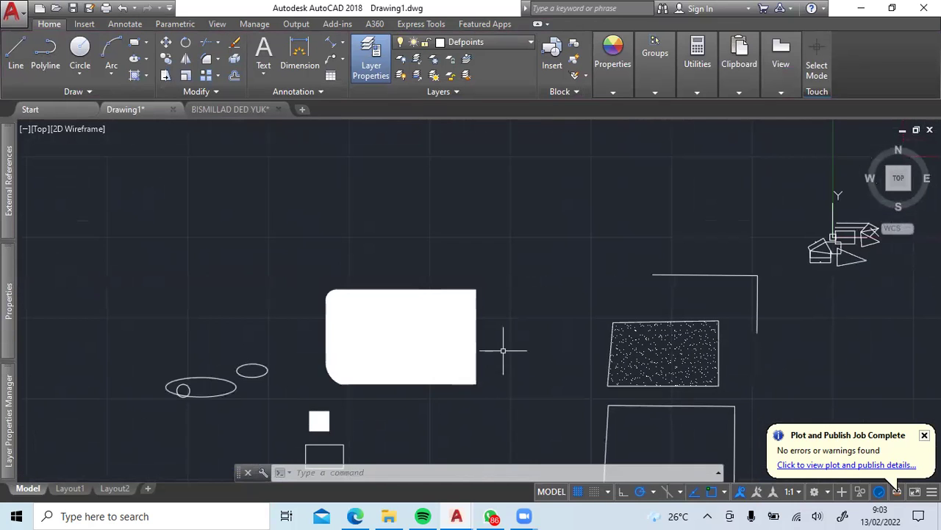
pyautogui.moveTo(629, 389); pyautogui.dragTo(591, 274, button='middle')
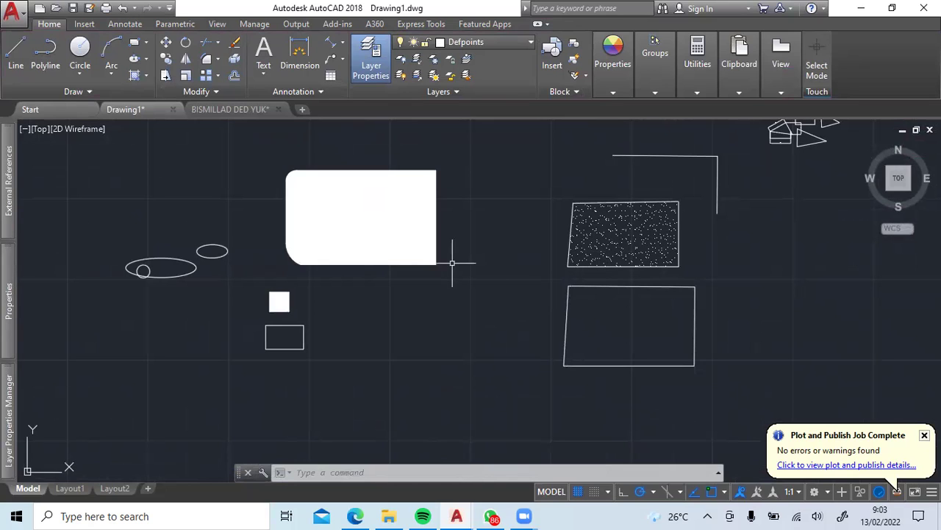
pyautogui.write('h')
pyautogui.press('Return')
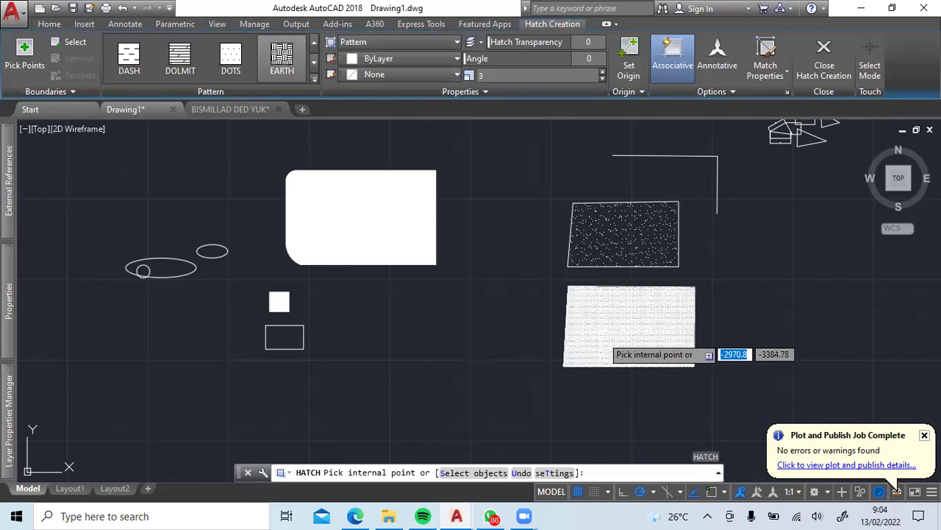
pyautogui.click(625, 321)
pyautogui.click(159, 263)
pyautogui.click(213, 250)
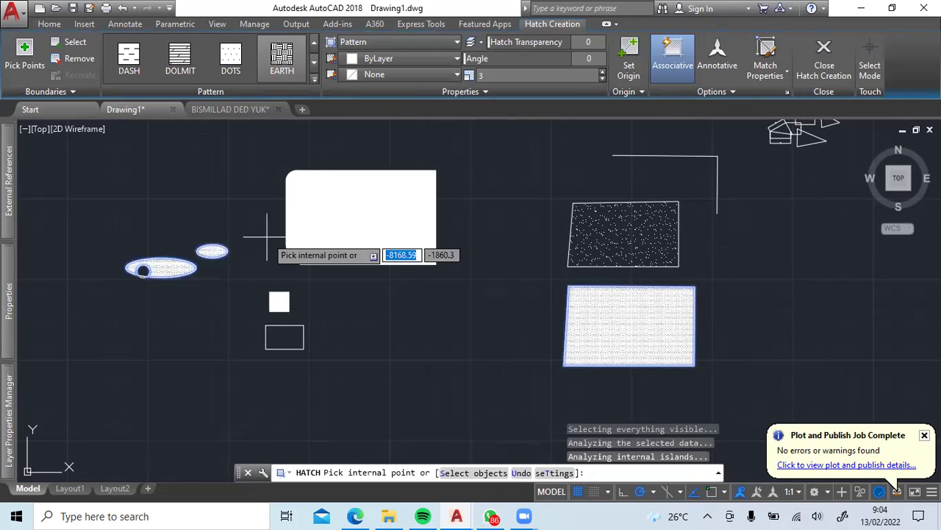
pyautogui.press('Escape')
# - Change the shared hatch of the lower quadrilateral and the ellipses to DOLMIT and check it up close
pyautogui.click(605, 324)
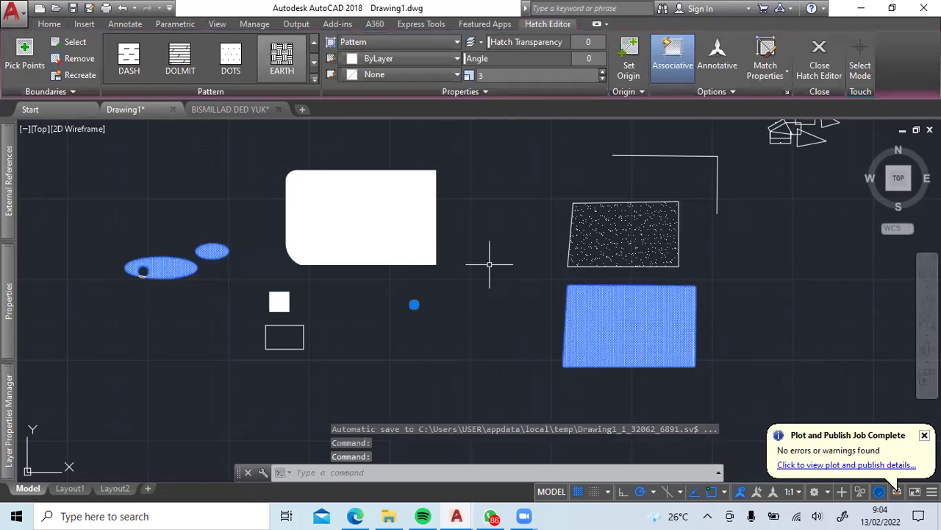
pyautogui.click(182, 60)
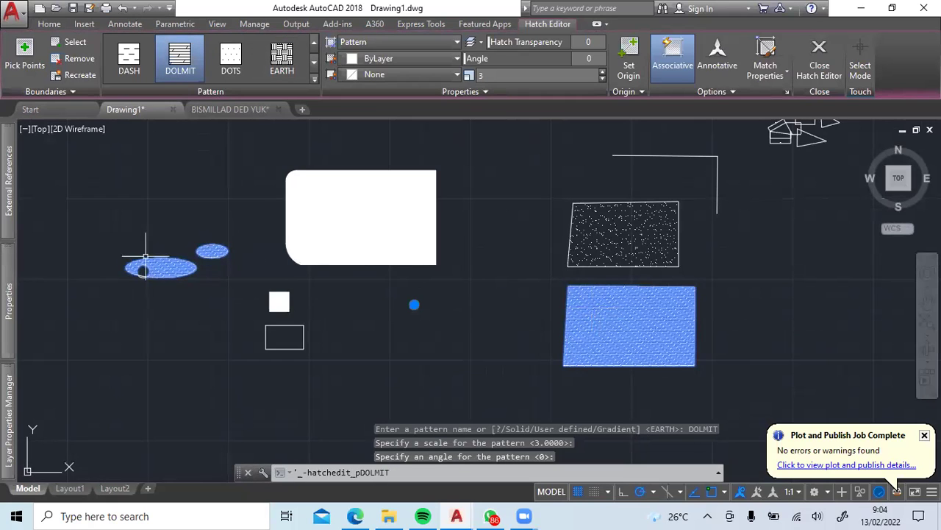
pyautogui.scroll(4, 143, 267)
pyautogui.press('Escape')
pyautogui.scroll(-4, 193, 256)
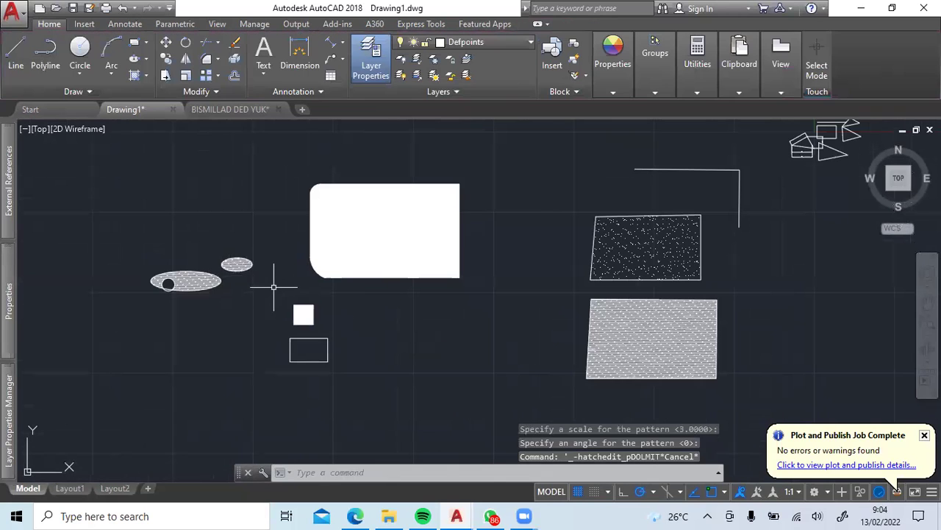
# - Hatch the small empty rectangle below the white square with the DOTS pattern
pyautogui.write('h')
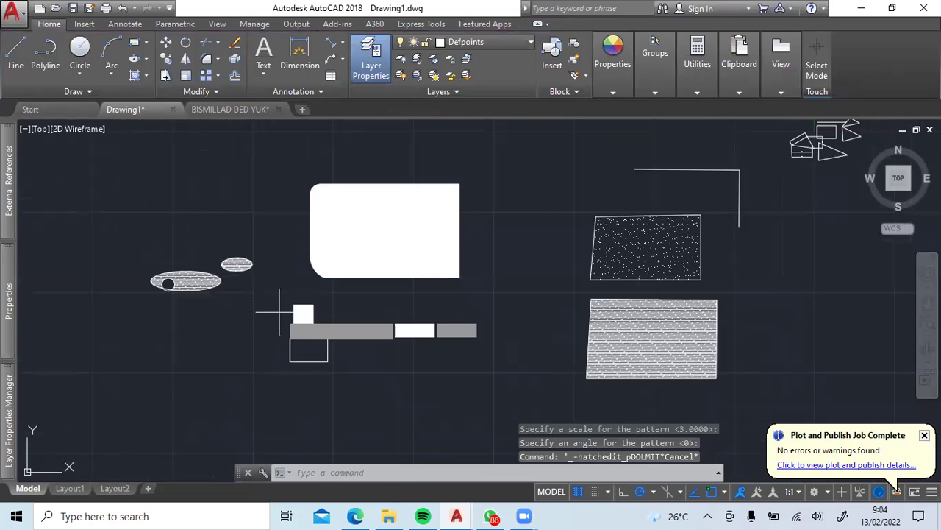
pyautogui.press('Return')
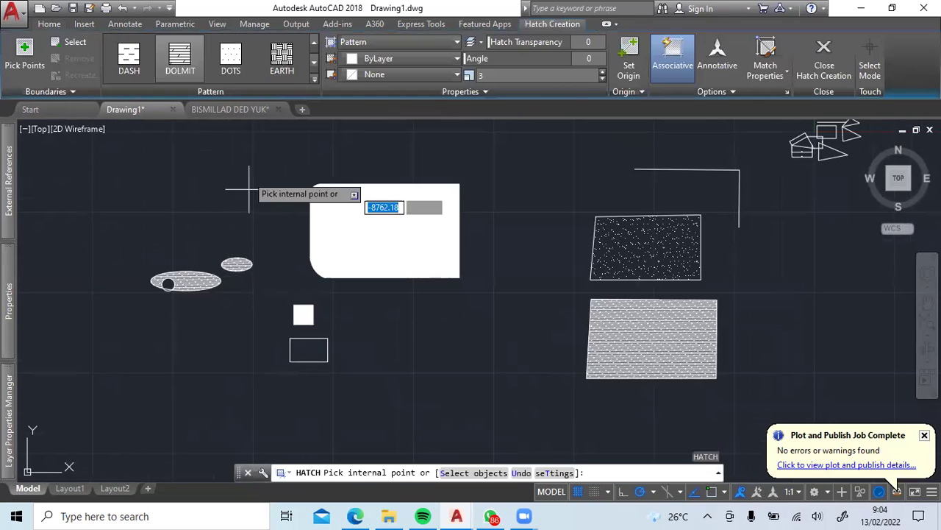
pyautogui.click(230, 66)
pyautogui.click(309, 352)
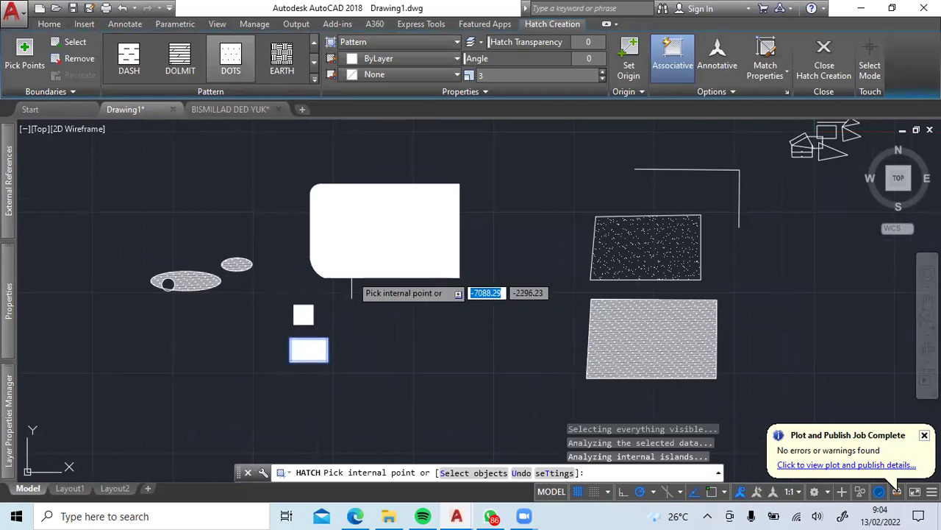
pyautogui.press('Escape')
# - Enlarge the pattern scale of the small rectangle's DOTS hatch, deselect it, and check the result
pyautogui.click(324, 354)
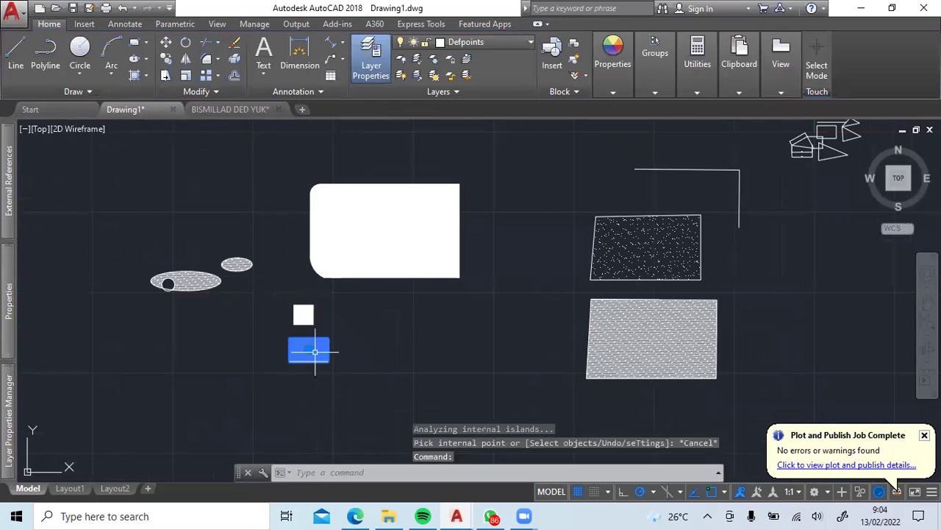
pyautogui.scroll(6, 316, 381)
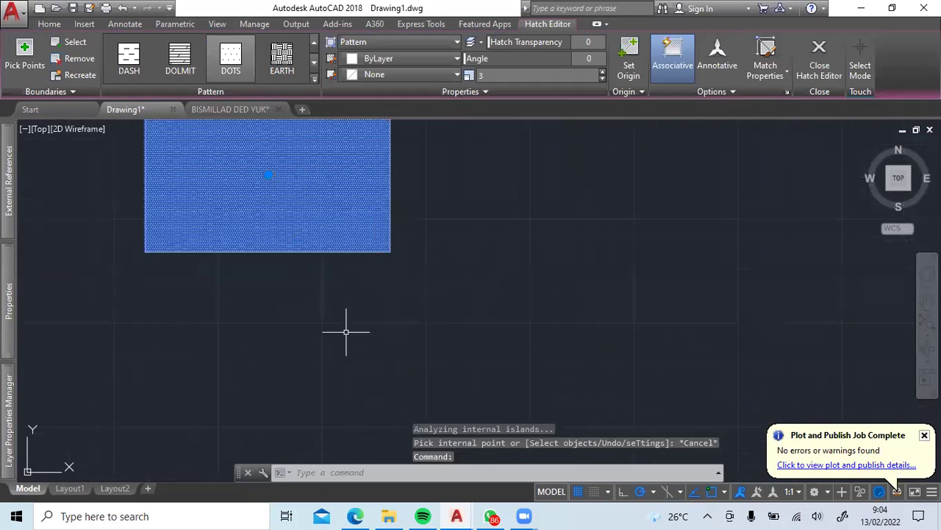
pyautogui.moveTo(449, 229); pyautogui.dragTo(324, 468, button='middle')
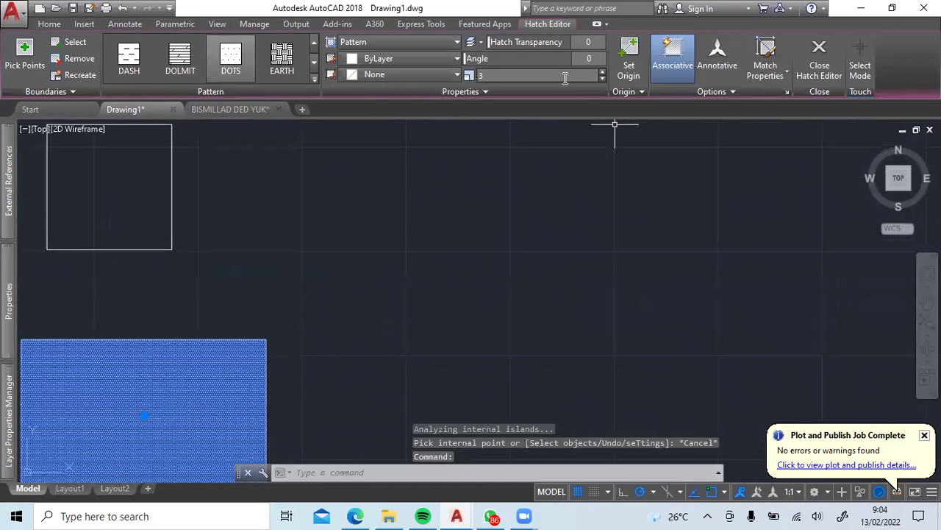
pyautogui.press('Return')
pyautogui.press('Escape')
pyautogui.scroll(-4, 412, 235)
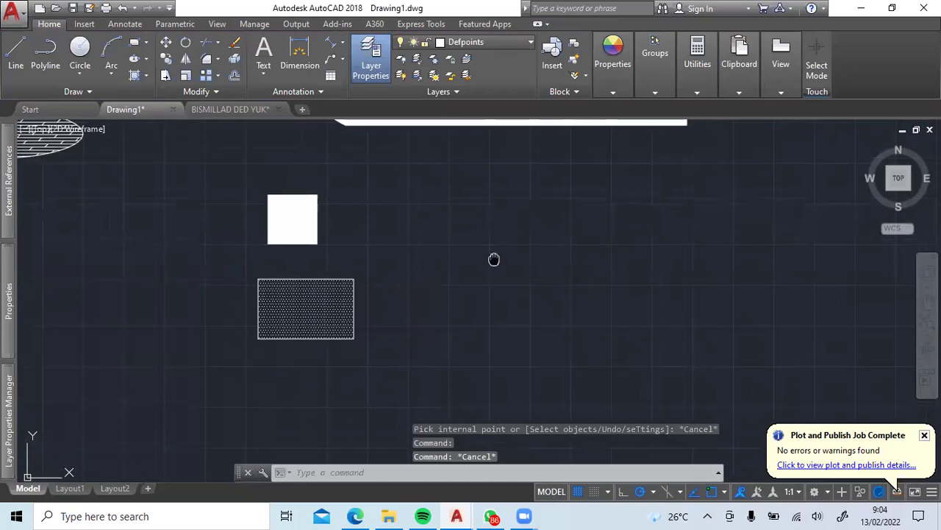
pyautogui.moveTo(496, 253); pyautogui.dragTo(494, 322, button='middle')
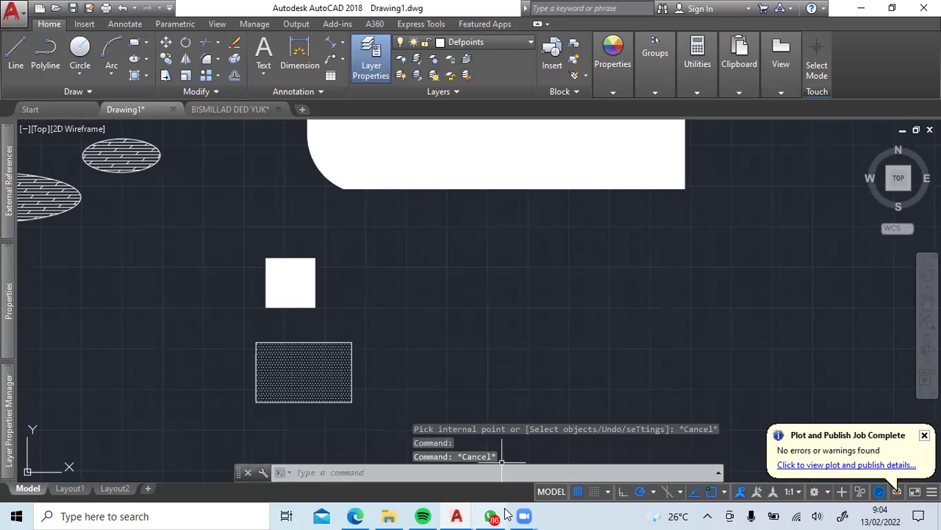
pyautogui.scroll(-3, 541, 340)
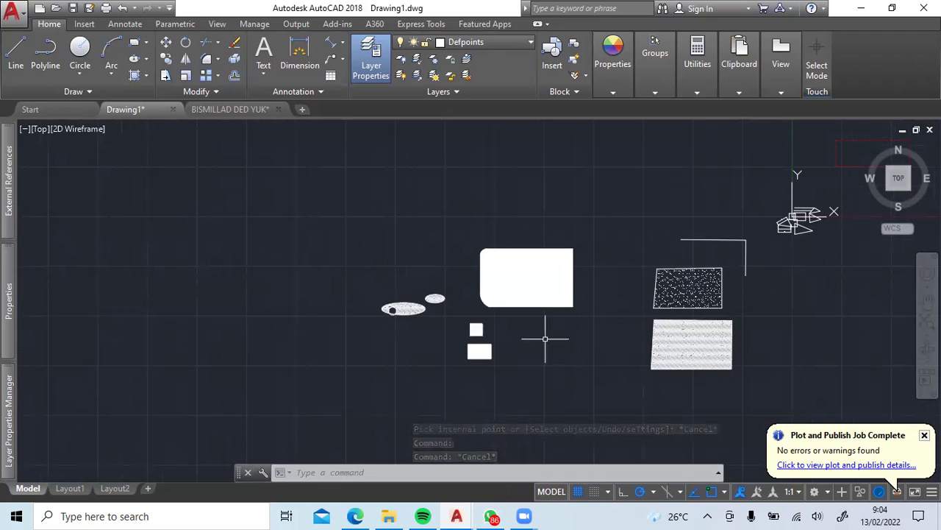
# - Switch to the plotted BISMILLAD DED YUK-Model.pdf in Microsoft Edge and view the whole basement floor plan
pyautogui.click(355, 515)
pyautogui.scroll(-3, 514, 297)
pyautogui.keyDown('ctrl'); pyautogui.scroll(-5, 515, 297); pyautogui.keyUp('ctrl')
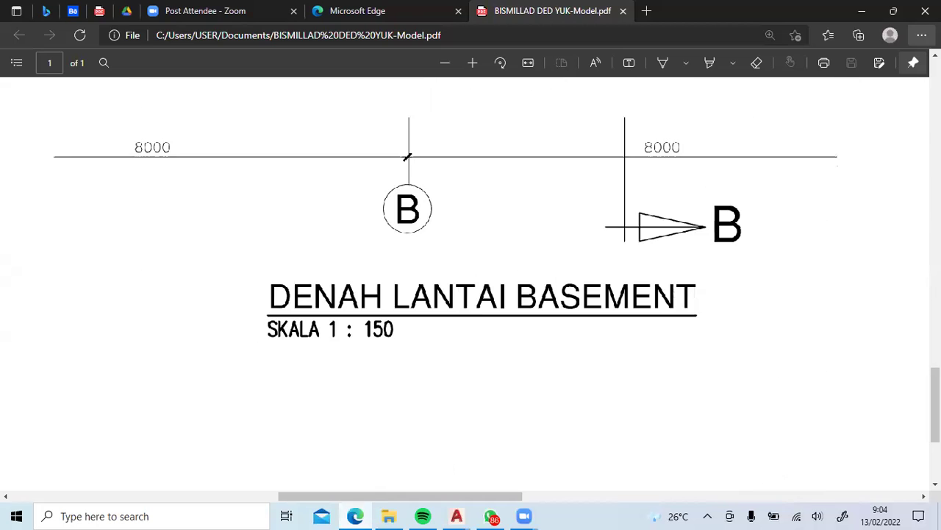
pyautogui.keyDown('ctrl'); pyautogui.scroll(5, 515, 304); pyautogui.keyUp('ctrl')
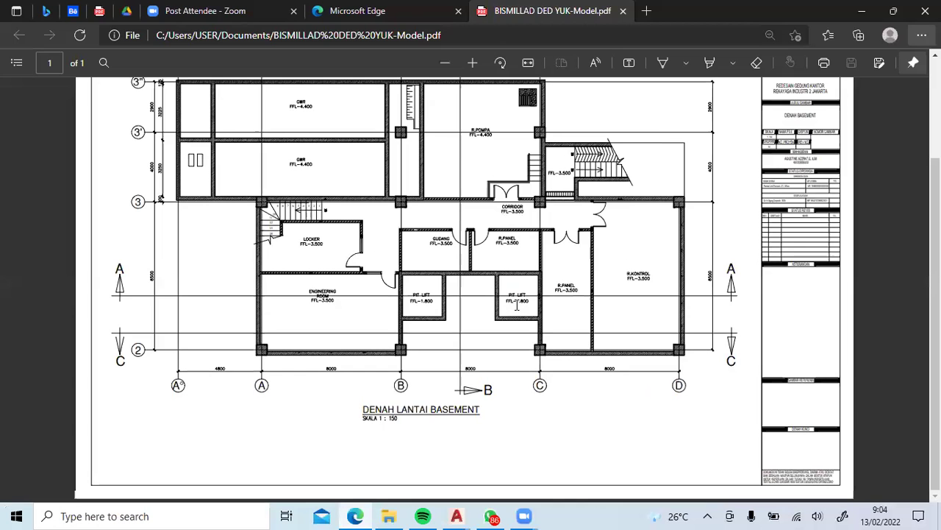
pyautogui.scroll(1, 516, 304)
pyautogui.scroll(1, 471, 294)
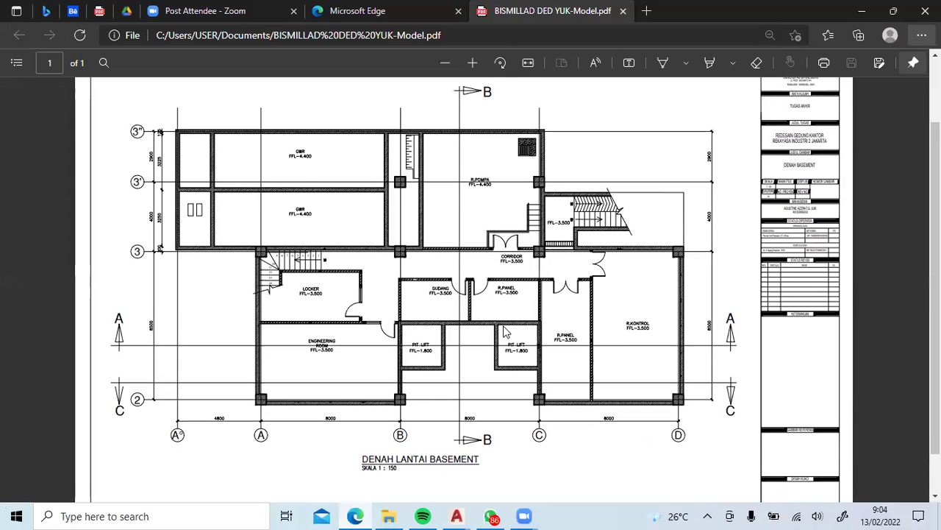
# - Examine the wall and column hatching around the engineering room, locker and GWR rooms in the plotted plan
pyautogui.keyDown('ctrl'); pyautogui.scroll(4, 505, 332); pyautogui.keyUp('ctrl')
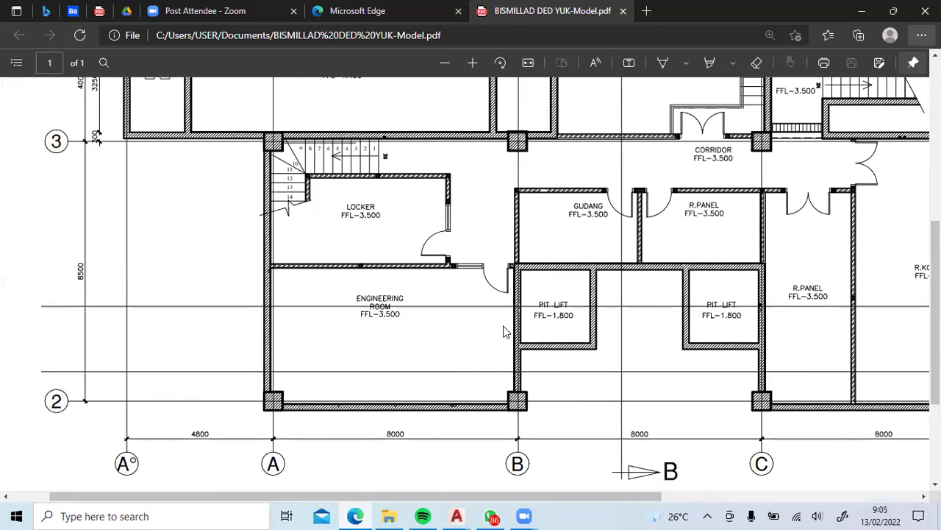
pyautogui.keyDown('ctrl'); pyautogui.scroll(1, 504, 332); pyautogui.keyUp('ctrl')
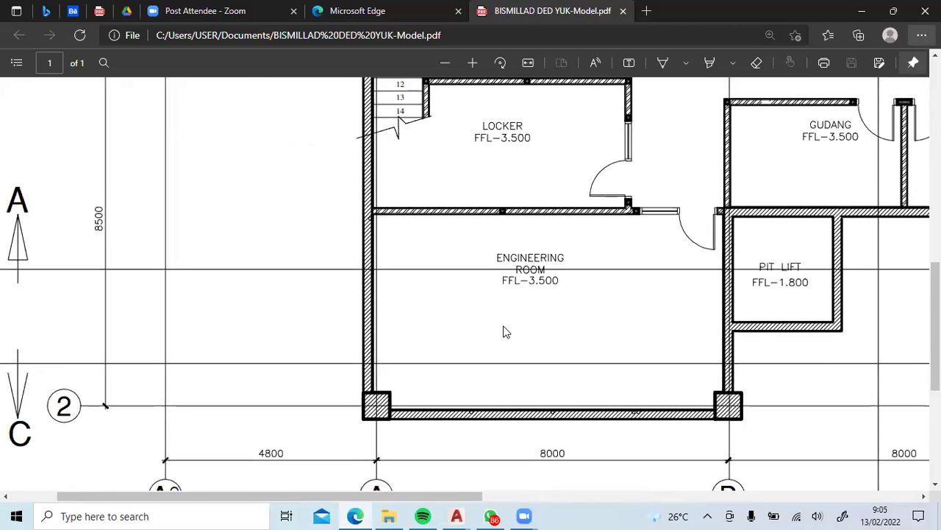
pyautogui.scroll(4, 504, 332)
pyautogui.scroll(2, 504, 332)
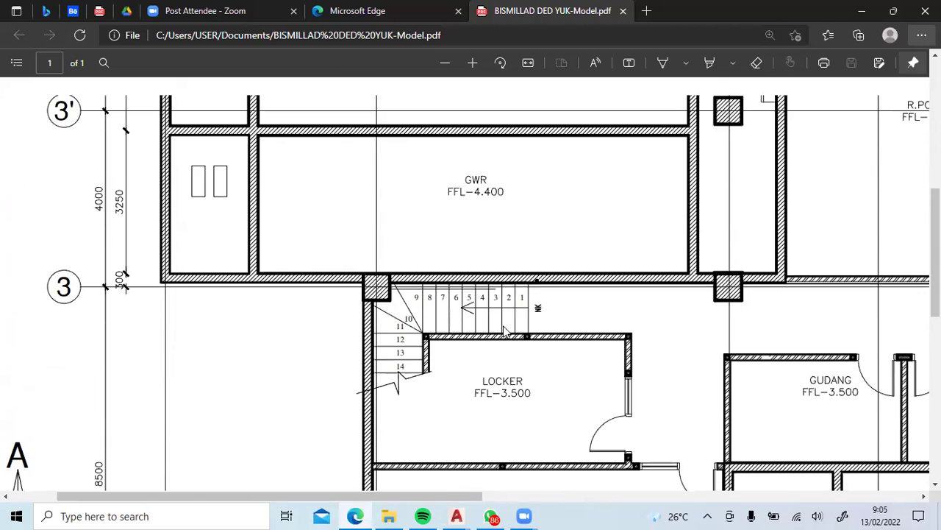
pyautogui.scroll(2, 504, 332)
pyautogui.scroll(1, 504, 332)
pyautogui.keyDown('shift'); pyautogui.hscroll(4, 504, 332); pyautogui.keyUp('shift')
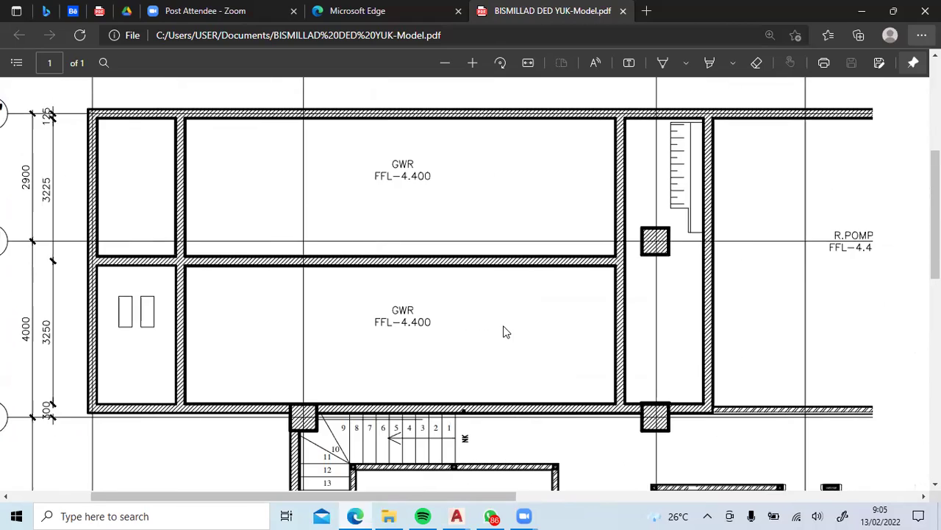
# - Examine the wall and column hatching around the pump room, corridor, storage, panel rooms, lift pits and control room in the plotted plan
pyautogui.keyDown('shift'); pyautogui.hscroll(3, 505, 332); pyautogui.keyUp('shift')
pyautogui.keyDown('ctrl'); pyautogui.scroll(3, 504, 333); pyautogui.keyUp('ctrl')
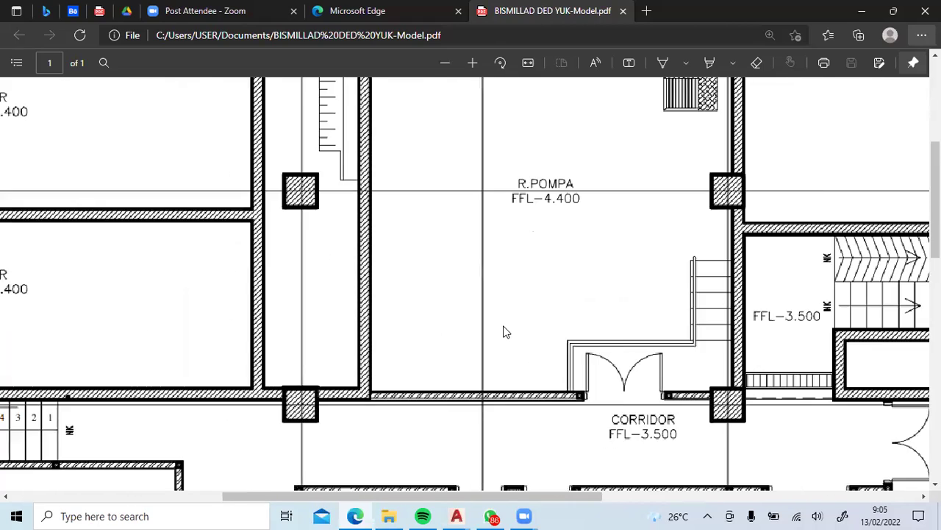
pyautogui.keyDown('shift'); pyautogui.hscroll(3, 504, 332); pyautogui.keyUp('shift')
pyautogui.keyDown('shift'); pyautogui.hscroll(2, 504, 331); pyautogui.keyUp('shift')
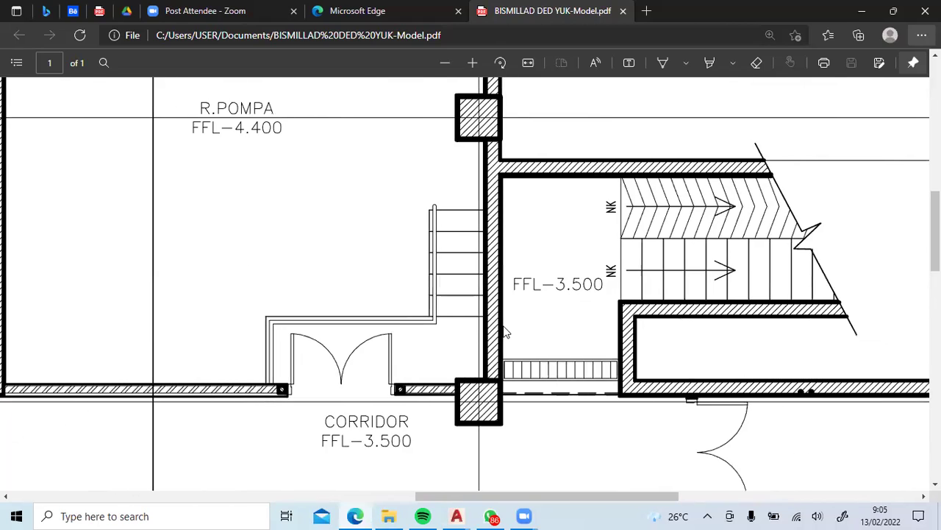
pyautogui.scroll(-2, 504, 332)
pyautogui.keyDown('ctrl'); pyautogui.scroll(-1, 505, 332); pyautogui.keyUp('ctrl')
pyautogui.scroll(-4, 505, 333)
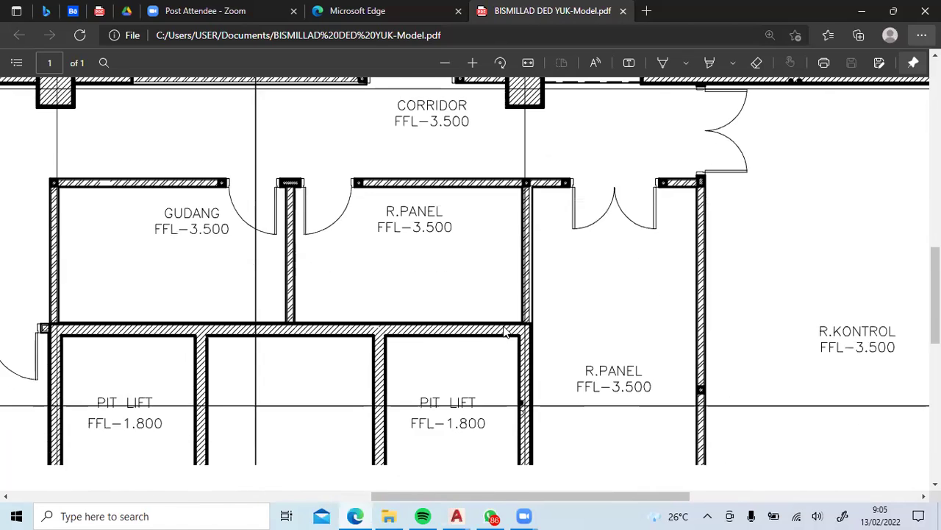
pyautogui.keyDown('shift'); pyautogui.hscroll(1, 505, 332); pyautogui.keyUp('shift')
pyautogui.keyDown('shift'); pyautogui.hscroll(6, 504, 332); pyautogui.keyUp('shift')
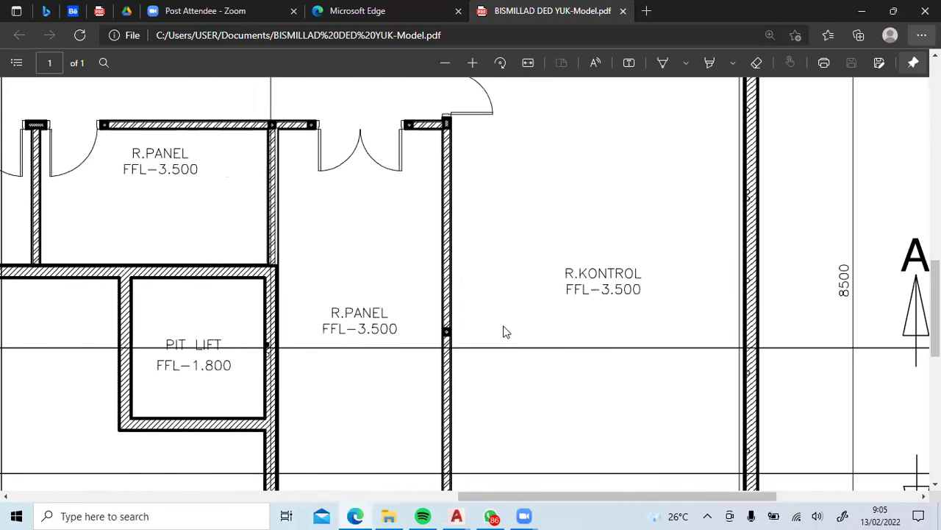
pyautogui.keyDown('ctrl'); pyautogui.scroll(-2, 504, 333); pyautogui.keyUp('ctrl')
pyautogui.keyDown('ctrl'); pyautogui.scroll(-1, 505, 332); pyautogui.keyUp('ctrl')
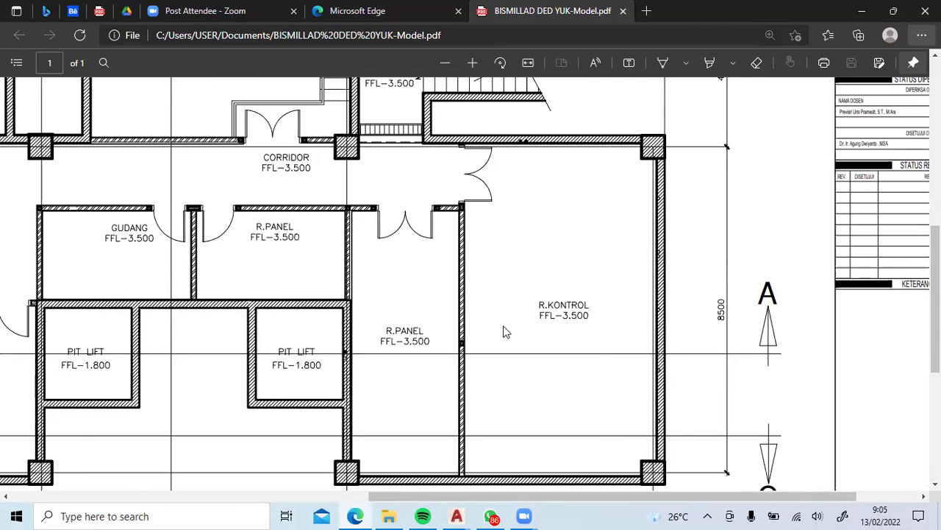
# - Inspect the title block beside the plan along with the stair and pump room area
pyautogui.keyDown('shift'); pyautogui.hscroll(2, 504, 331); pyautogui.keyUp('shift')
pyautogui.scroll(2, 504, 332)
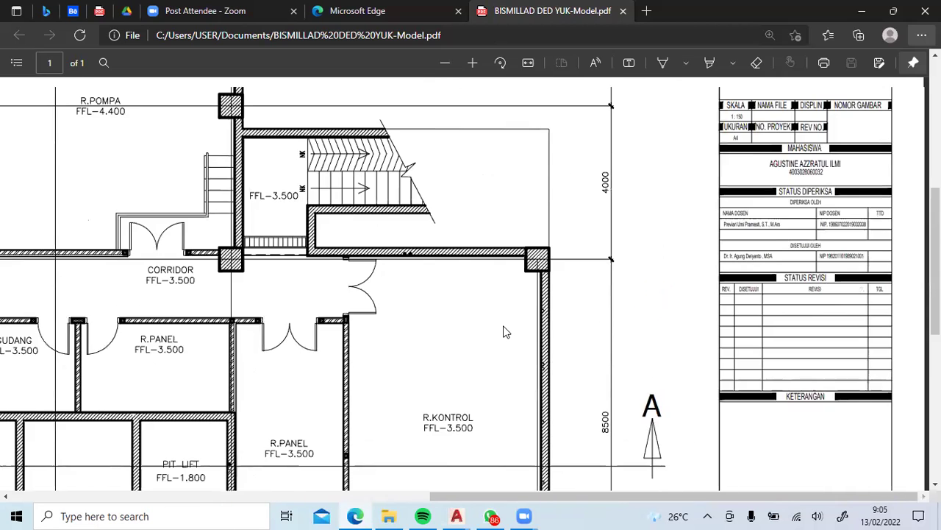
pyautogui.scroll(3, 506, 331)
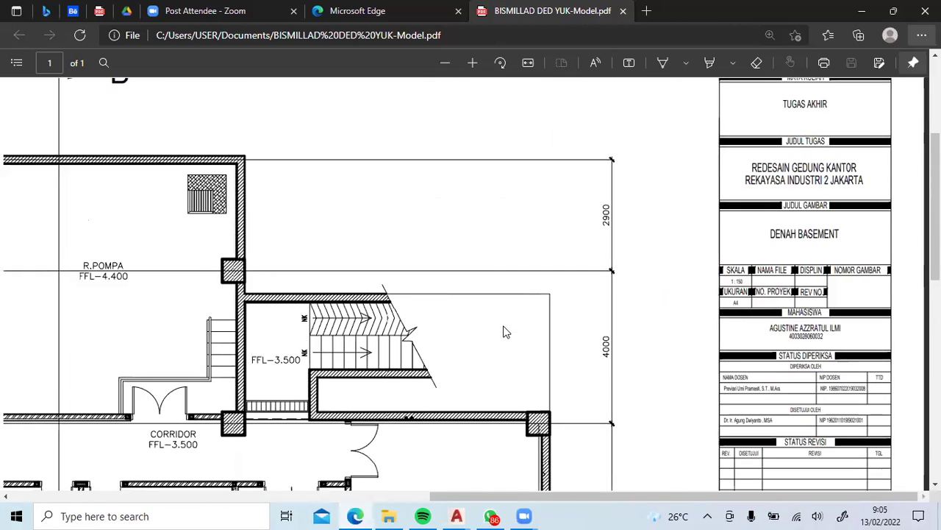
pyautogui.keyDown('ctrl'); pyautogui.scroll(2, 506, 332); pyautogui.keyUp('ctrl')
pyautogui.scroll(5, 505, 332)
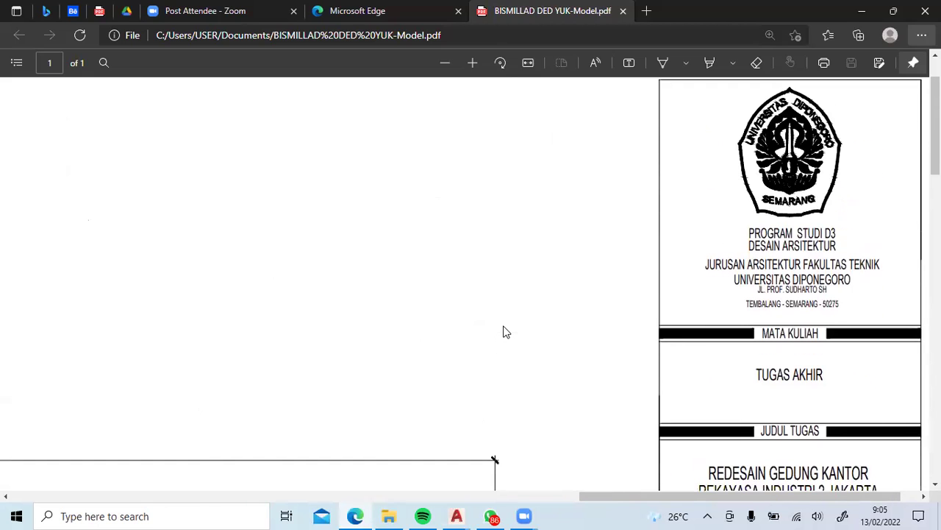
pyautogui.keyDown('ctrl'); pyautogui.scroll(-2, 505, 332); pyautogui.keyUp('ctrl')
pyautogui.scroll(-5, 504, 331)
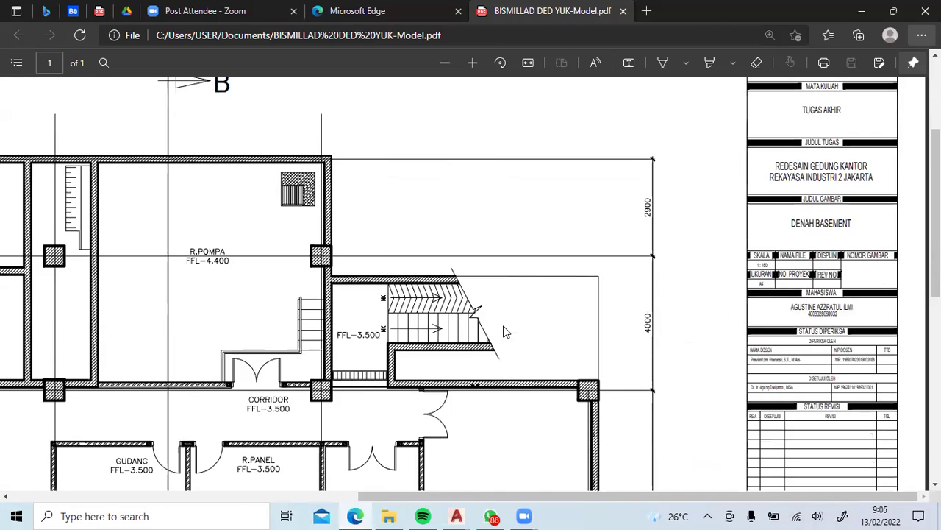
# - Review the plan's lower edge with its grid bubbles, dimensions and DENAH LANTAI BASEMENT title, and view the whole sheet again
pyautogui.scroll(-1, 506, 331)
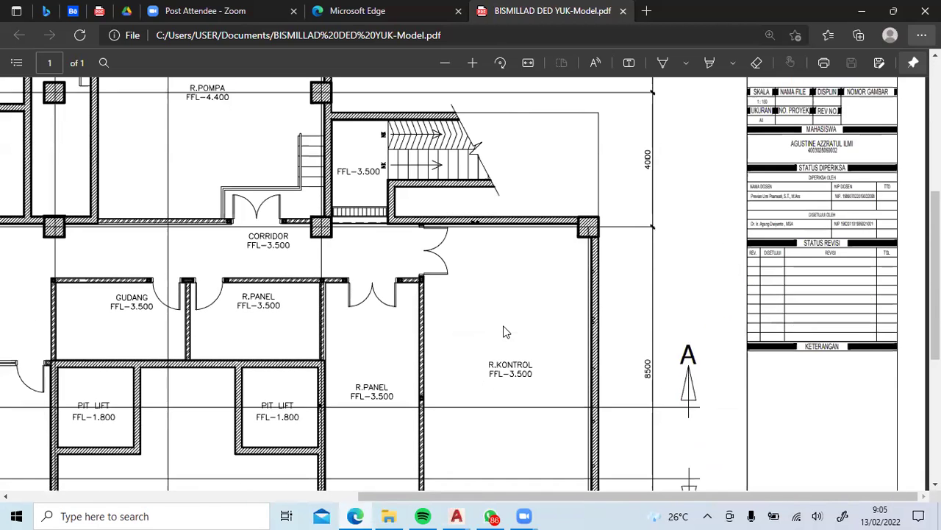
pyautogui.scroll(-5, 504, 332)
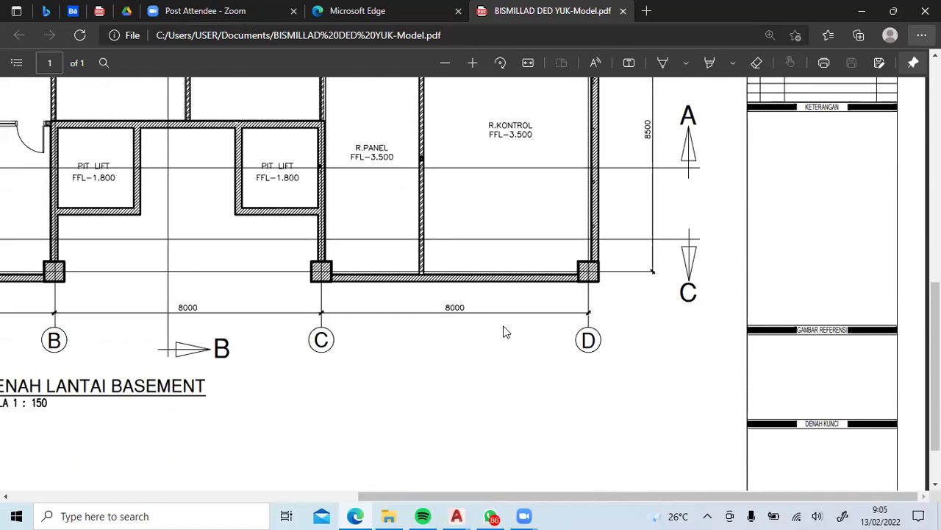
pyautogui.hscroll(-1, 504, 332)
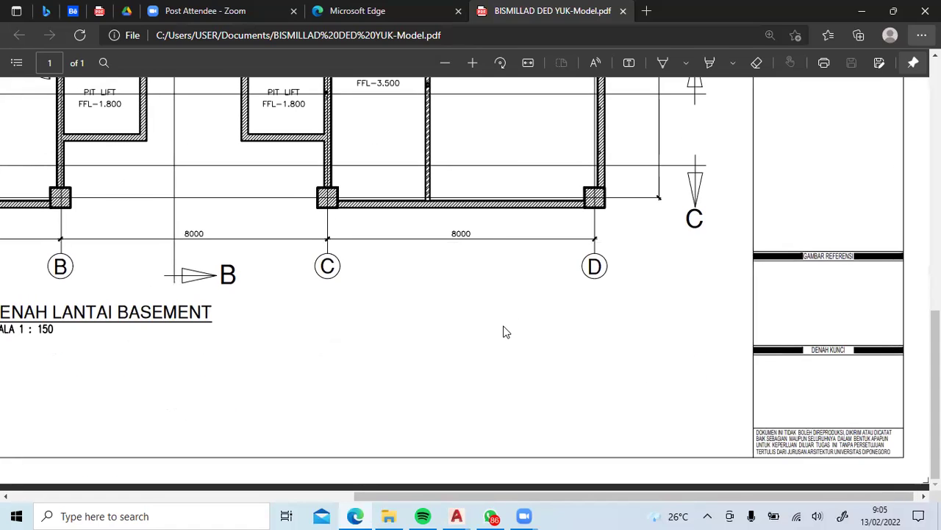
pyautogui.scroll(1, 506, 332)
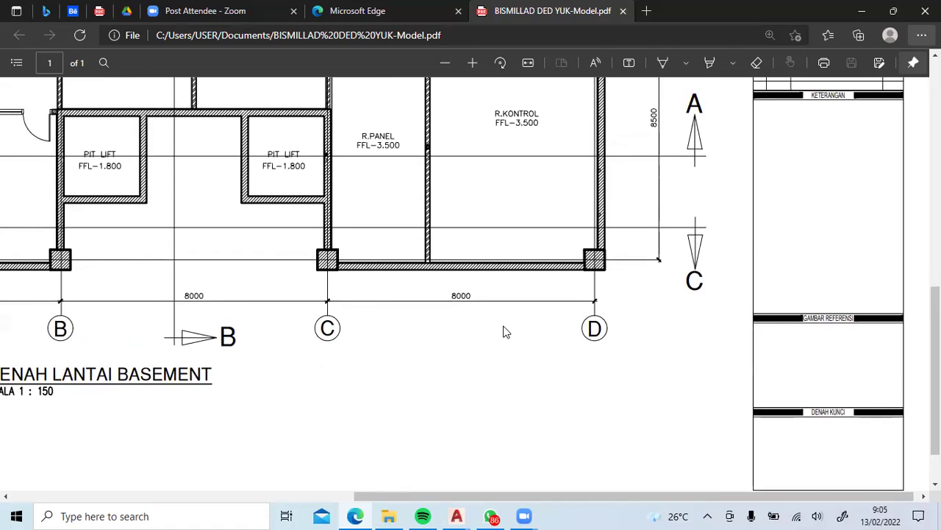
pyautogui.hscroll(-6, 504, 332)
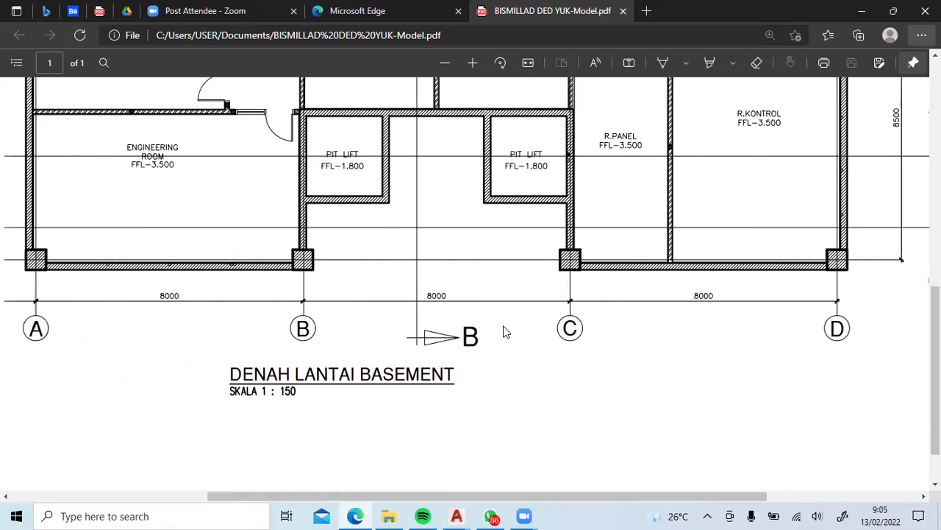
pyautogui.keyDown('ctrl'); pyautogui.scroll(3, 505, 332); pyautogui.keyUp('ctrl')
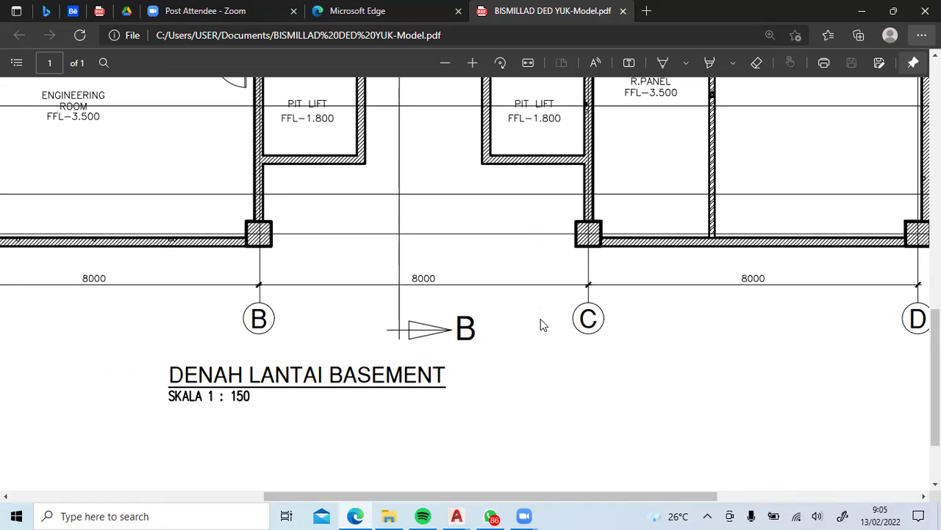
pyautogui.scroll(-3, 275, 331)
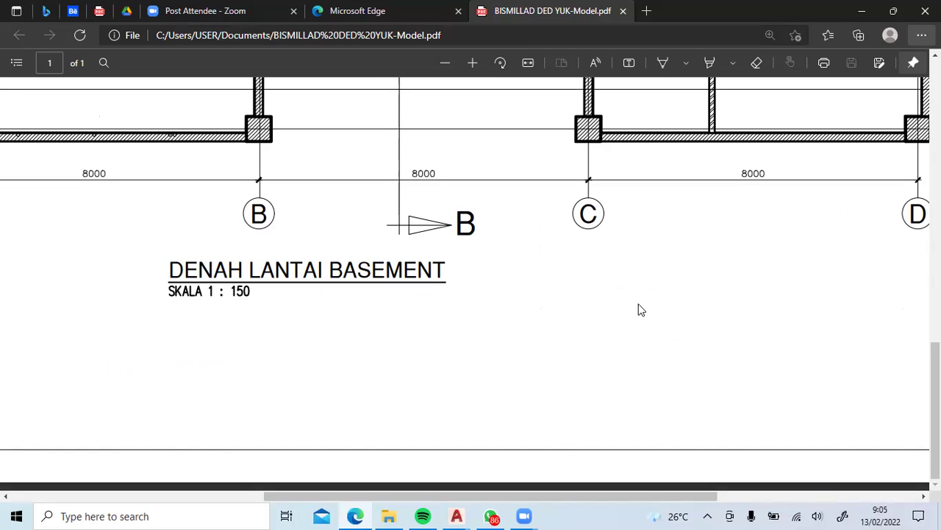
pyautogui.keyDown('ctrl'); pyautogui.scroll(-5, 642, 310); pyautogui.keyUp('ctrl')
pyautogui.scroll(3, 642, 310)
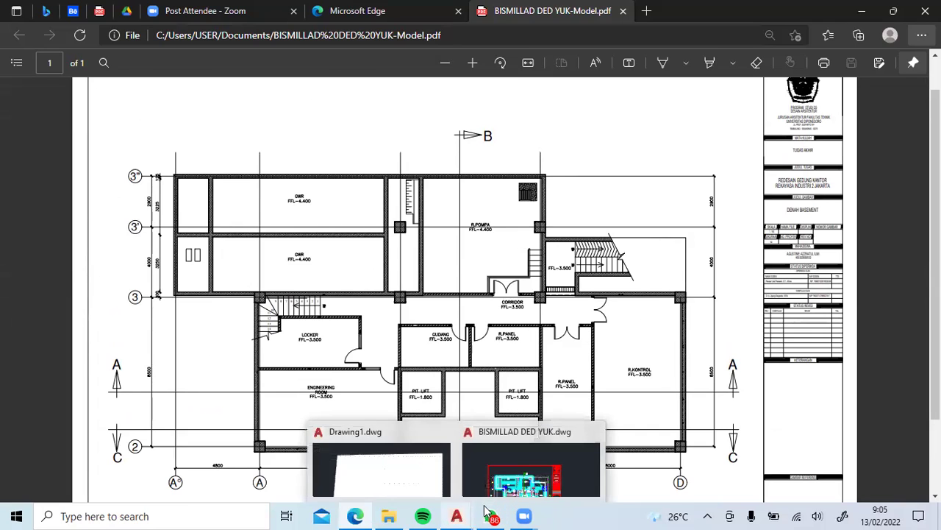
# - Switch to Drawing1.dwg in AutoCAD and draw a vertical line through the lower hatched quadrilateral, ending below its bottom edge
pyautogui.moveTo(492, 514)
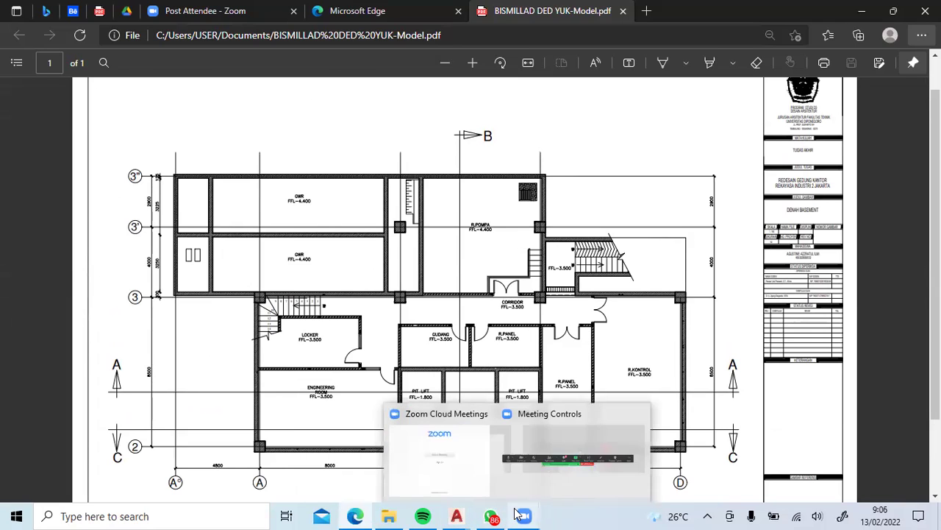
pyautogui.moveTo(457, 515)
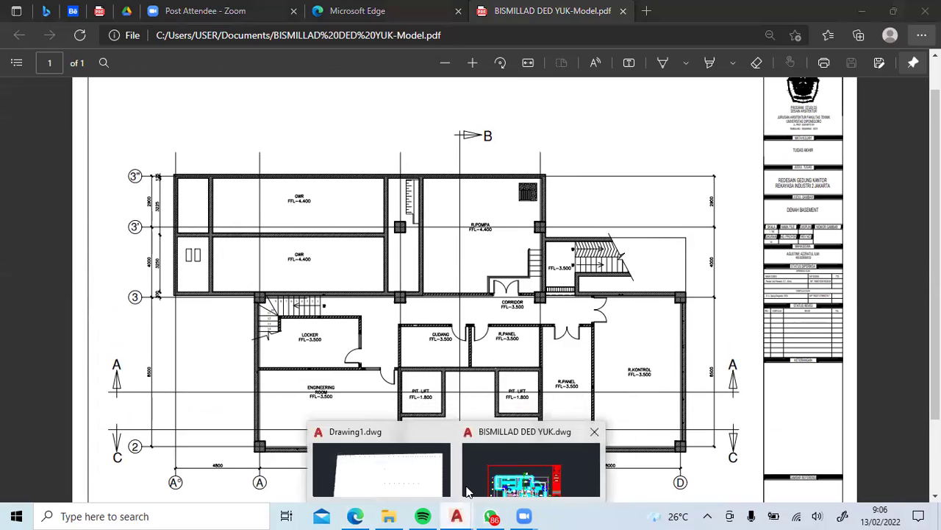
pyautogui.click(400, 471)
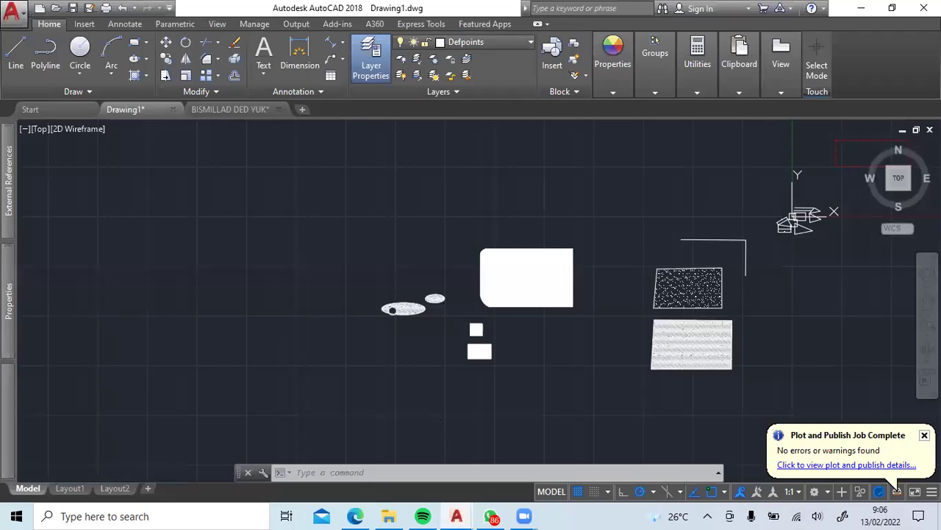
pyautogui.moveTo(590, 263); pyautogui.dragTo(546, 243, button='middle')
pyautogui.write('l')
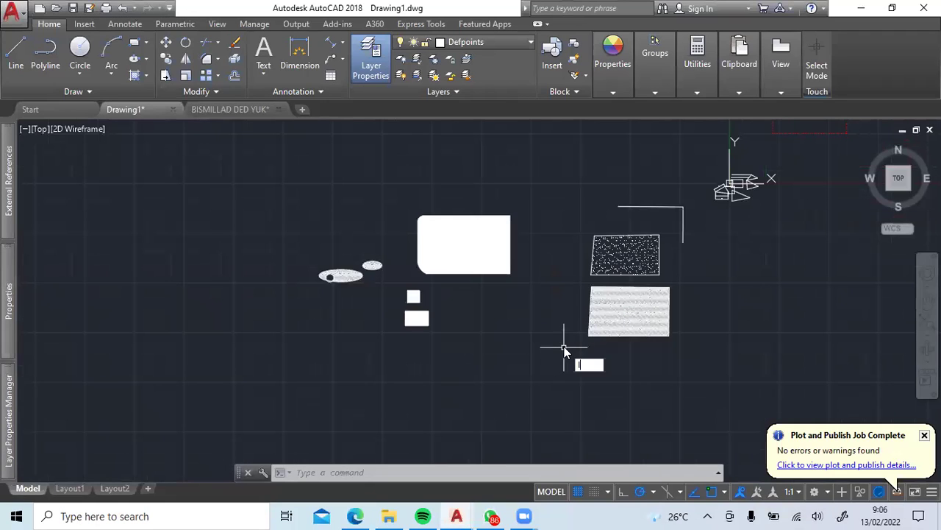
pyautogui.press('Return')
pyautogui.scroll(6, 557, 248)
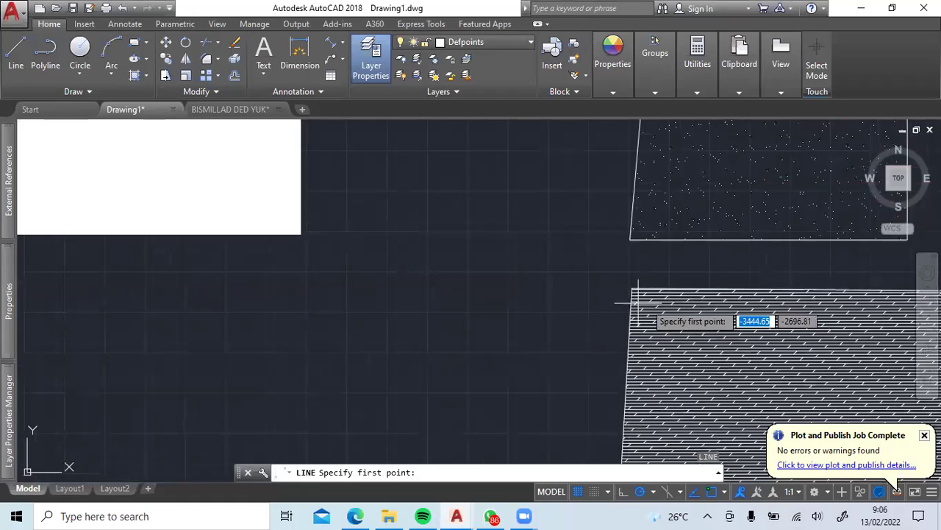
pyautogui.click(474, 206)
pyautogui.moveTo(488, 386); pyautogui.dragTo(474, 281, button='middle')
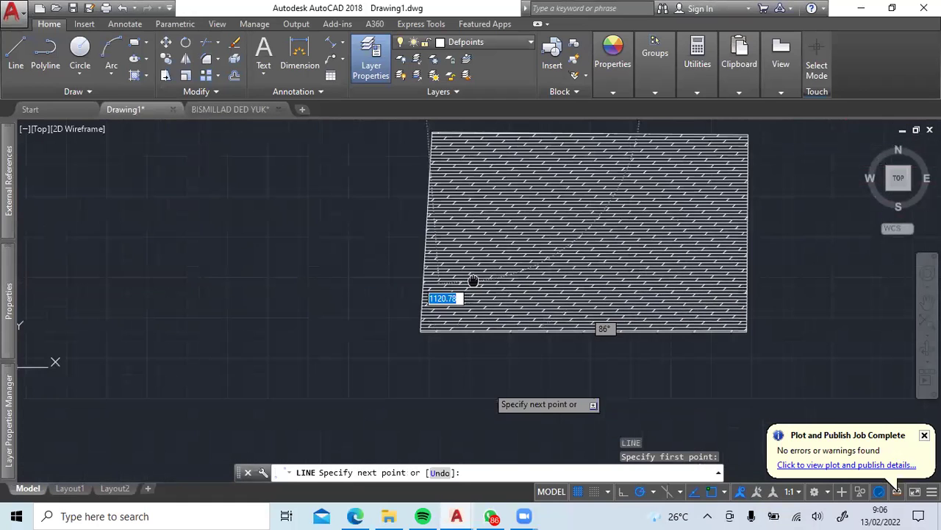
pyautogui.click(459, 401)
pyautogui.press('Escape')
# - Draw a small circle centred on the lower end of the vertical line as a grid bubble
pyautogui.moveTo(467, 374); pyautogui.dragTo(483, 366, button='middle')
pyautogui.write('c')
pyautogui.press('Return')
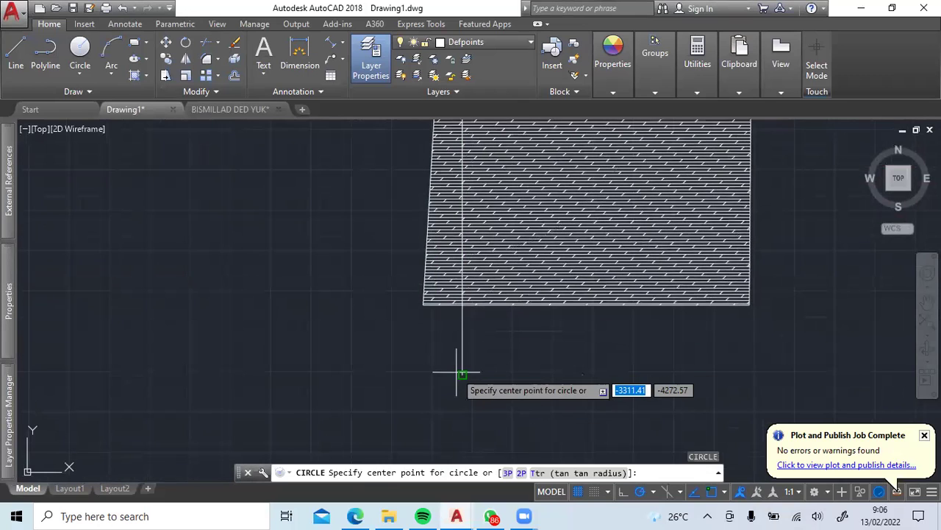
pyautogui.scroll(6, 458, 368)
pyautogui.click(480, 385)
pyautogui.moveTo(513, 397); pyautogui.dragTo(474, 335, button='middle')
pyautogui.press('Return')
# - Trim away the part of the vertical line that lies inside the circle
pyautogui.write('tr')
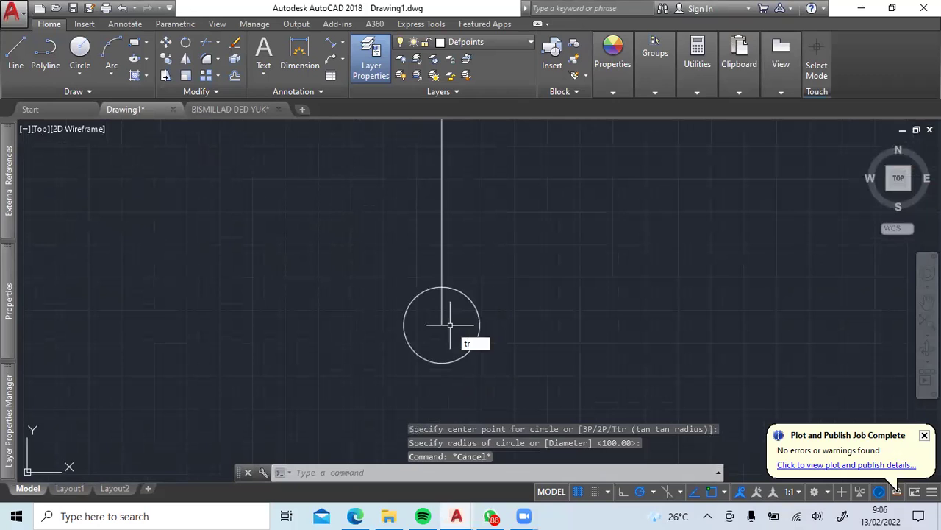
pyautogui.press('Return')
pyautogui.press('Return')
pyautogui.click(444, 317)
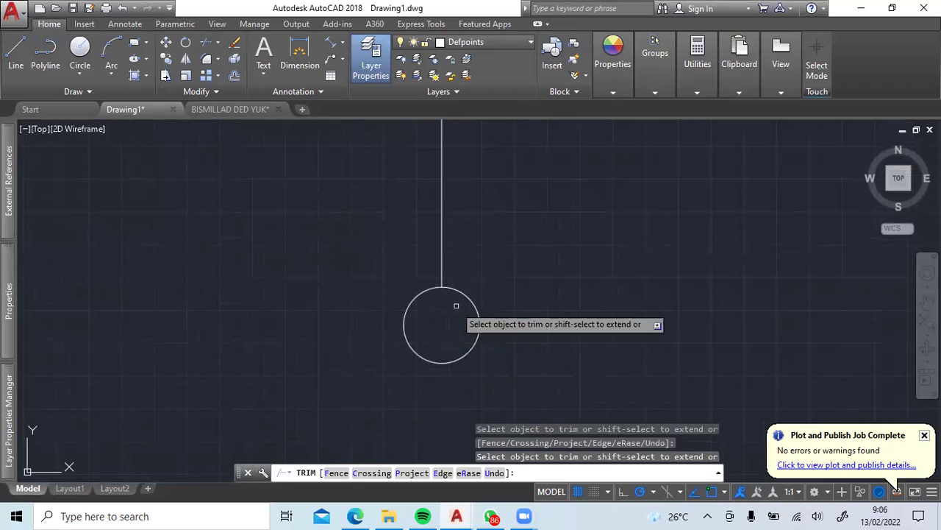
pyautogui.press('Escape')
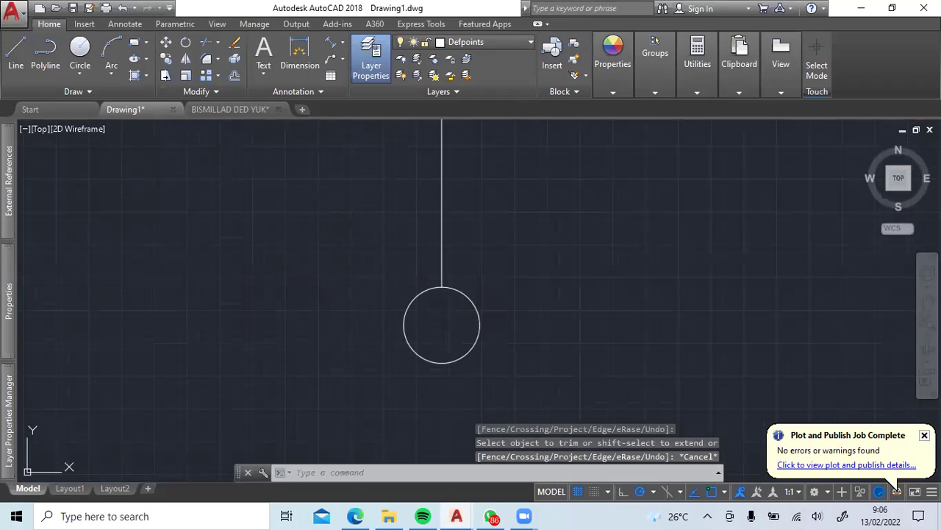
# - Add the multiline text "A" at the upper part of the circle
pyautogui.write('t')
pyautogui.press('Return')
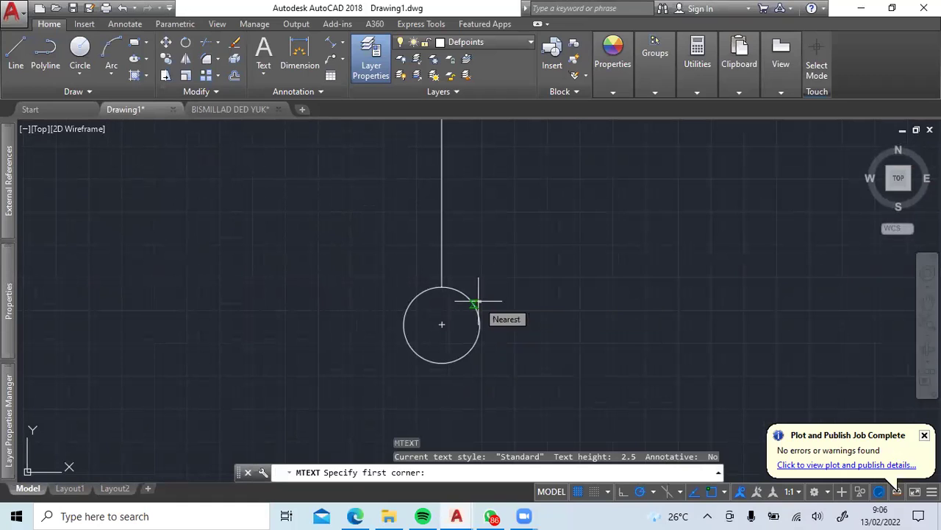
pyautogui.click(415, 306)
pyautogui.press('Escape')
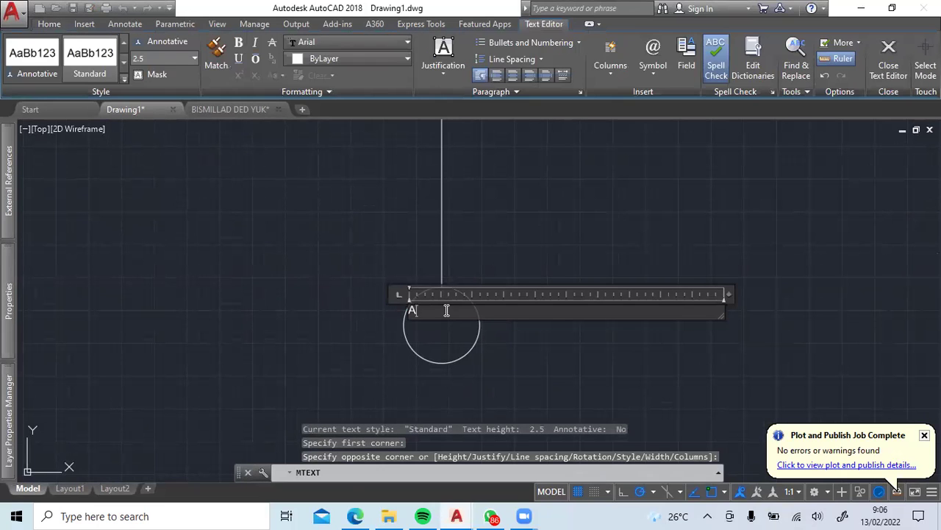
pyautogui.click(542, 333)
# - Scale up the letter A from its base corner until it suits the size of the circle
pyautogui.scroll(3, 405, 305)
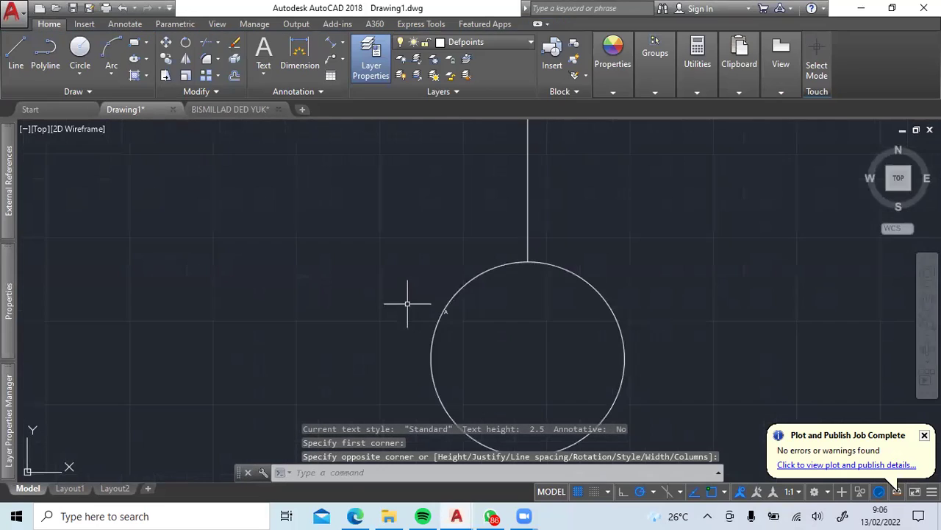
pyautogui.click(405, 300)
pyautogui.write('sc')
pyautogui.press('Return')
pyautogui.click(445, 311)
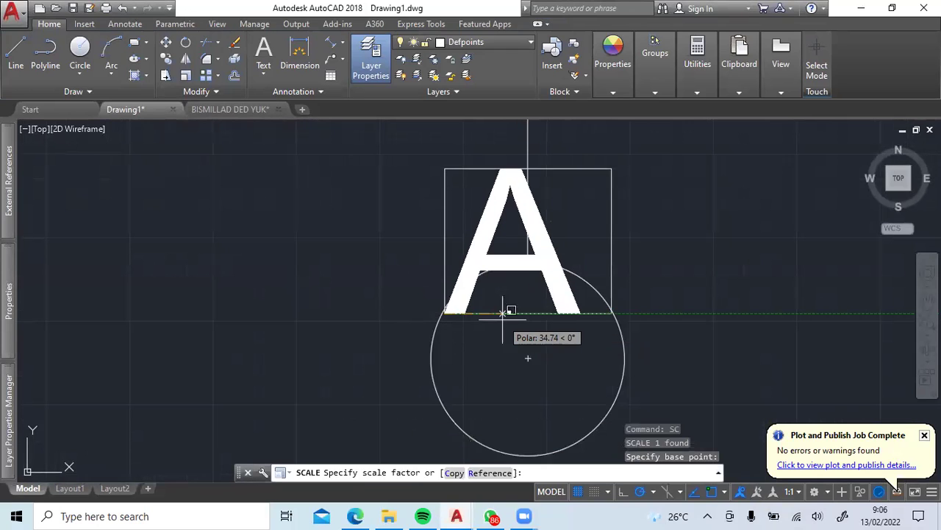
pyautogui.click(487, 312)
pyautogui.click(488, 270)
pyautogui.press('Escape')
pyautogui.press('Escape')
# - Move the letter A by its corner grip into the middle of the circle and deselect it
pyautogui.click(474, 247)
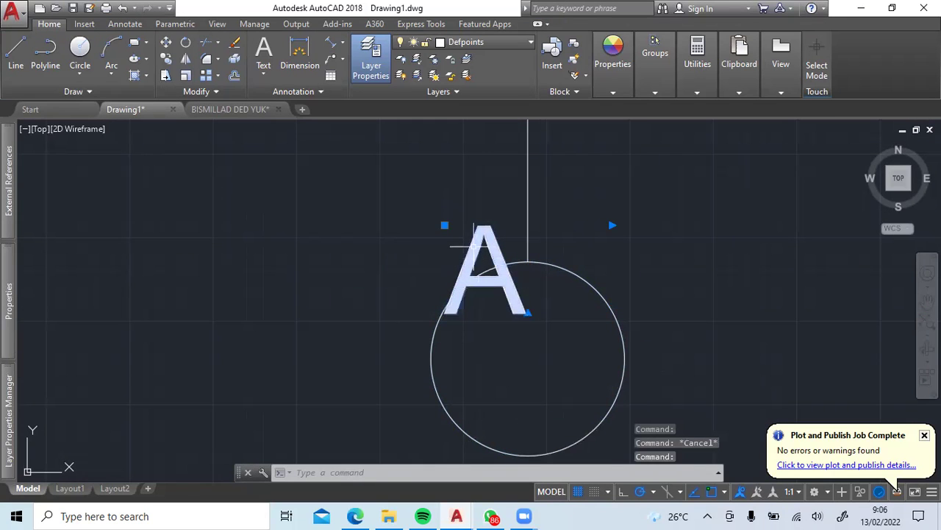
pyautogui.click(445, 225)
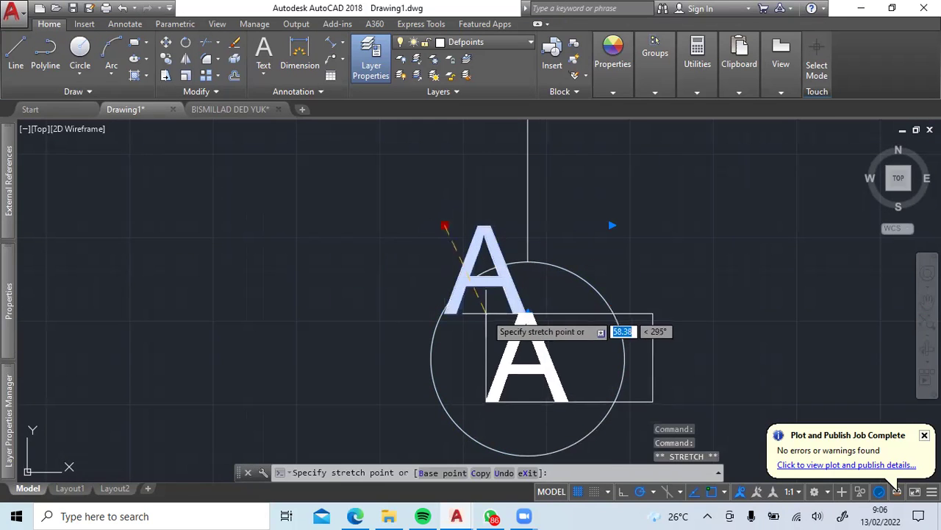
pyautogui.press('Escape')
# - Group the vertical line, the circle and the letter A into one grid marker
pyautogui.scroll(-5, 637, 273)
pyautogui.scroll(2, 591, 377)
pyautogui.scroll(2, 590, 377)
pyautogui.click(593, 378)
pyautogui.click(485, 311)
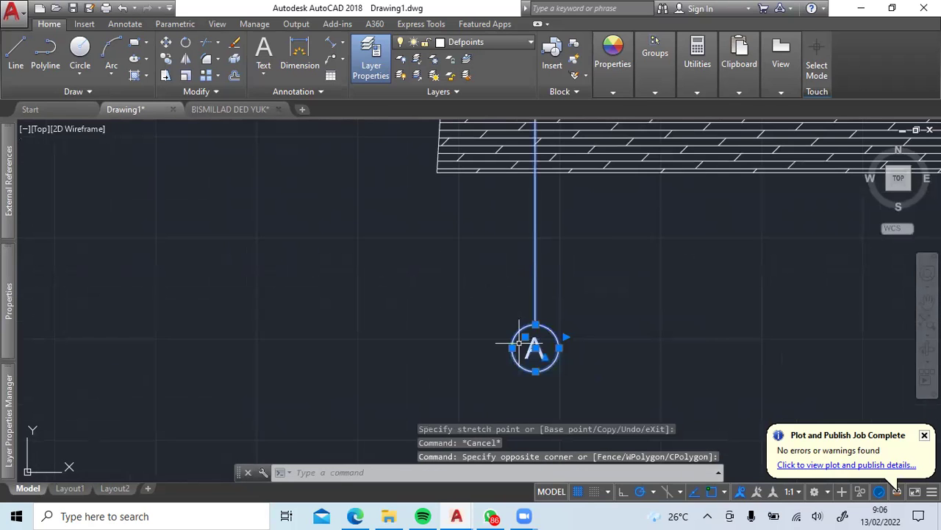
pyautogui.write('g')
pyautogui.press('Return')
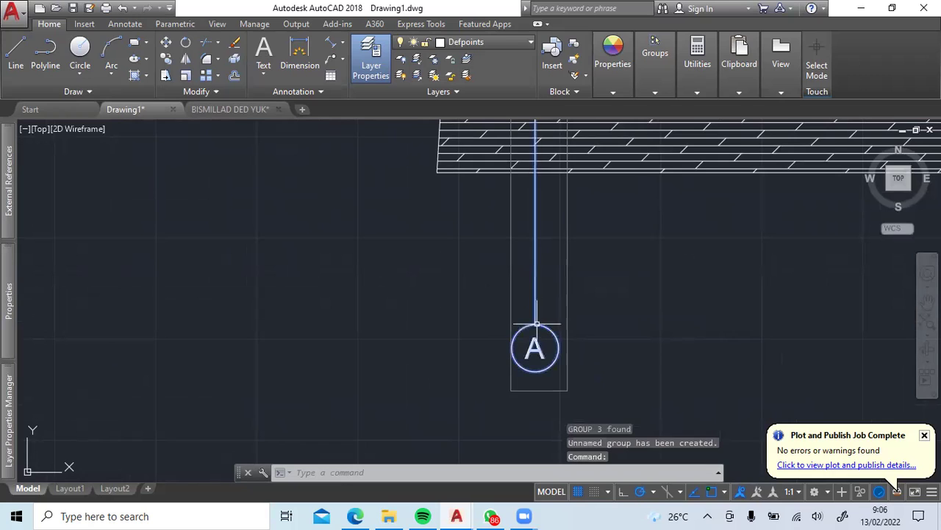
# - Copy the grouped grid marker twice horizontally from the centre of its circle, placing both copies in a row to its right
pyautogui.write('co')
pyautogui.press('Return')
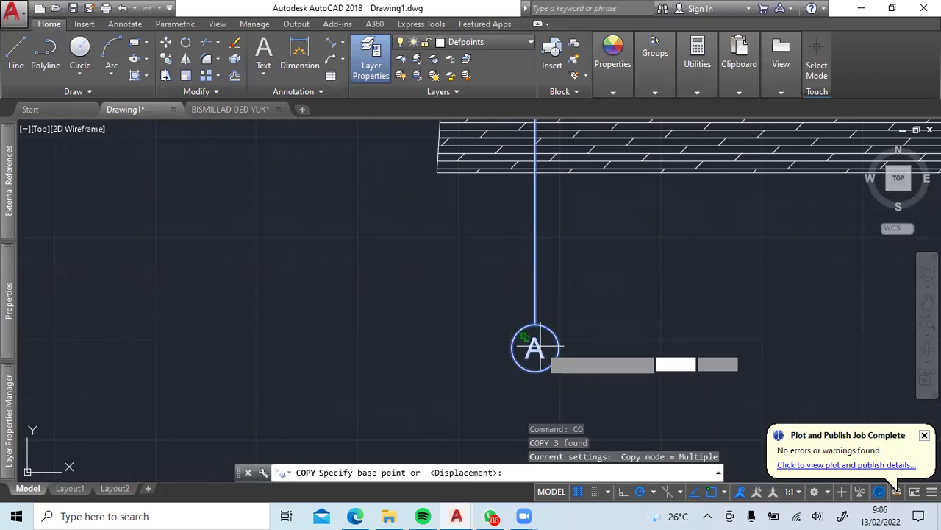
pyautogui.click(535, 348)
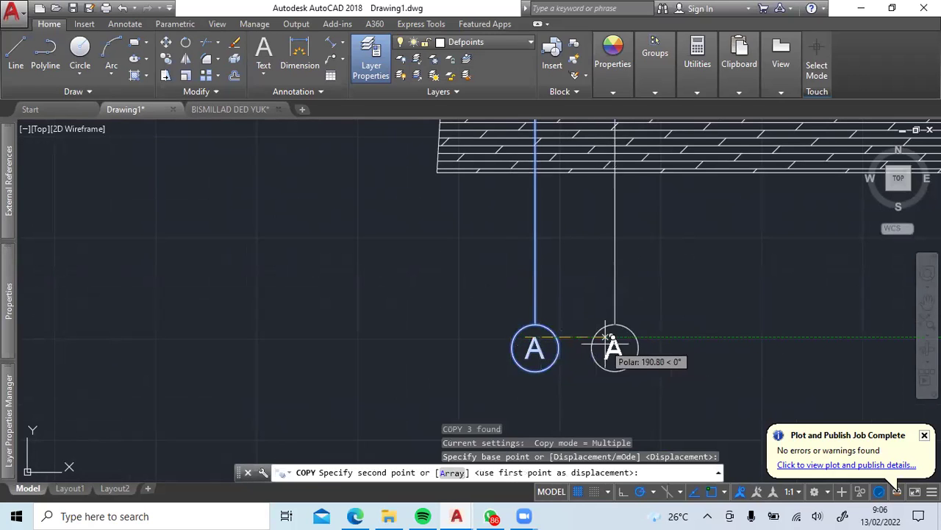
pyautogui.click(651, 346)
pyautogui.click(788, 337)
pyautogui.press('Escape')
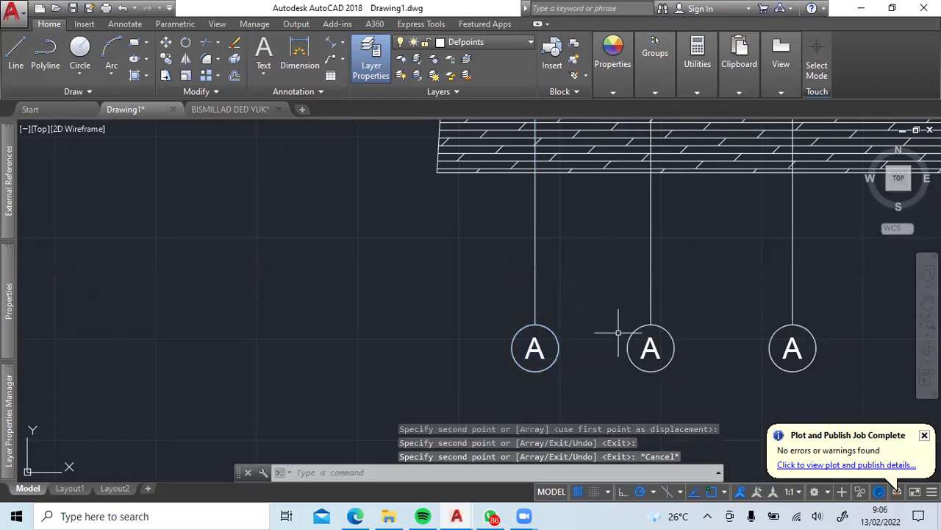
pyautogui.write('UG')
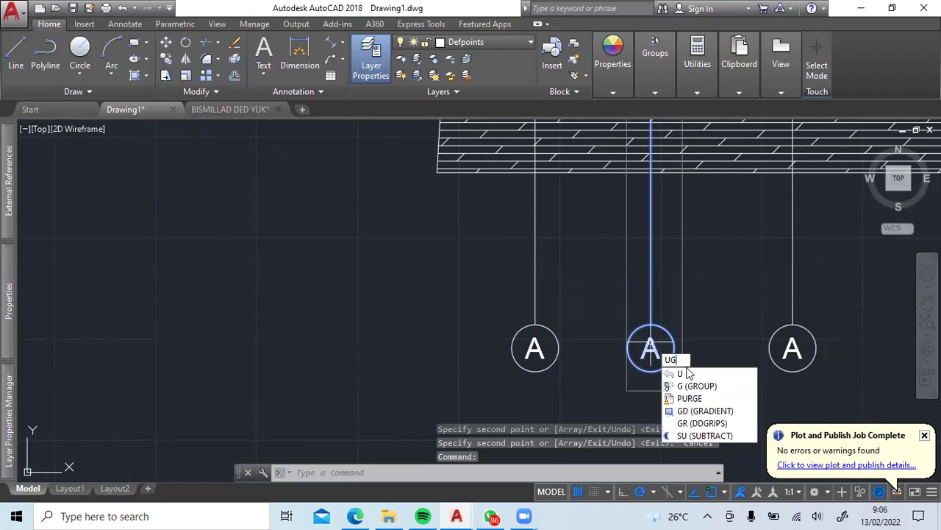
pyautogui.press('Escape')
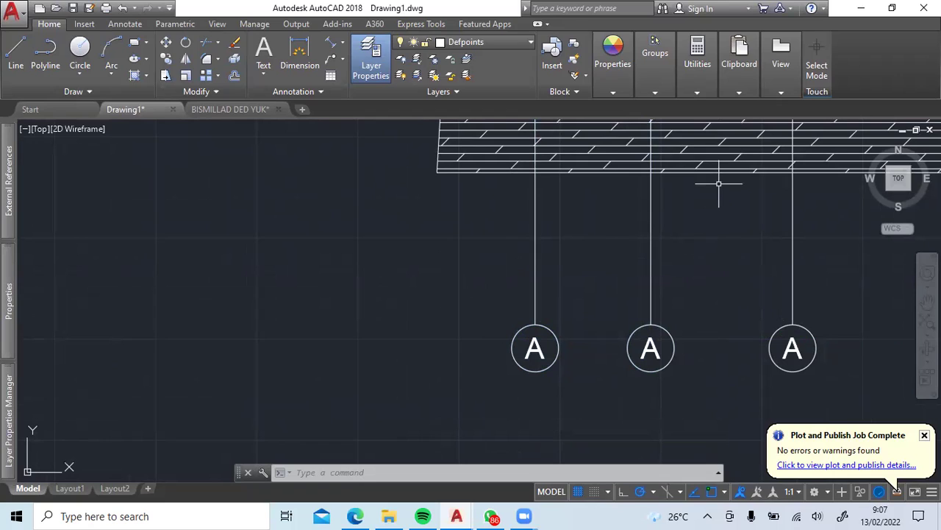
pyautogui.click(750, 158)
pyautogui.moveTo(766, 72)
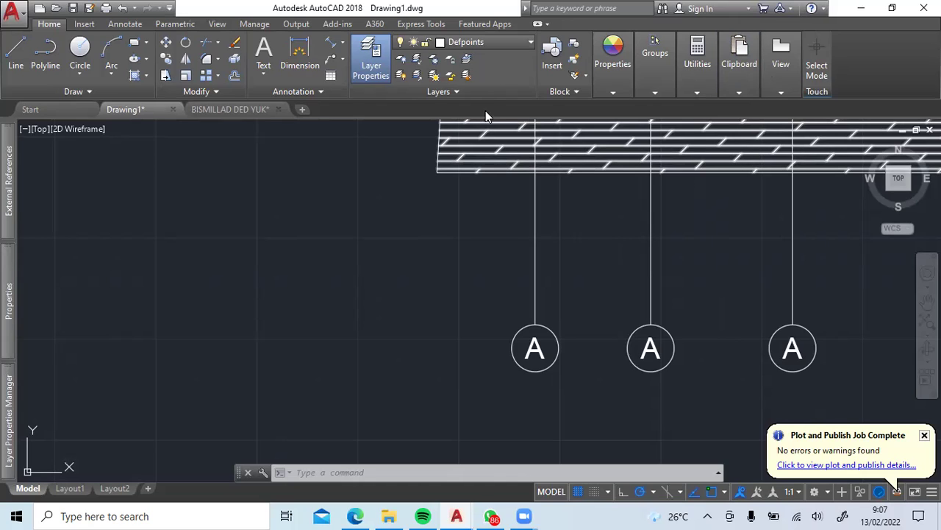
pyautogui.press('Escape')
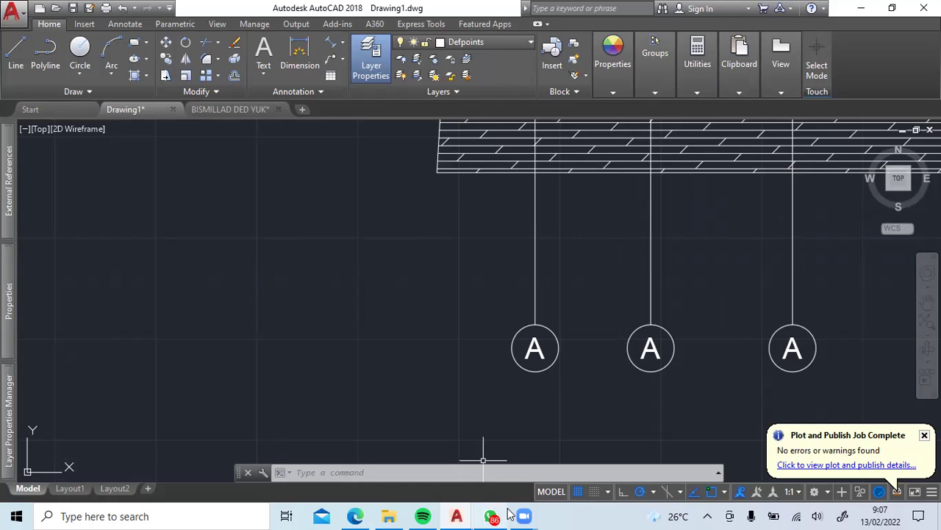
pyautogui.moveTo(523, 515)
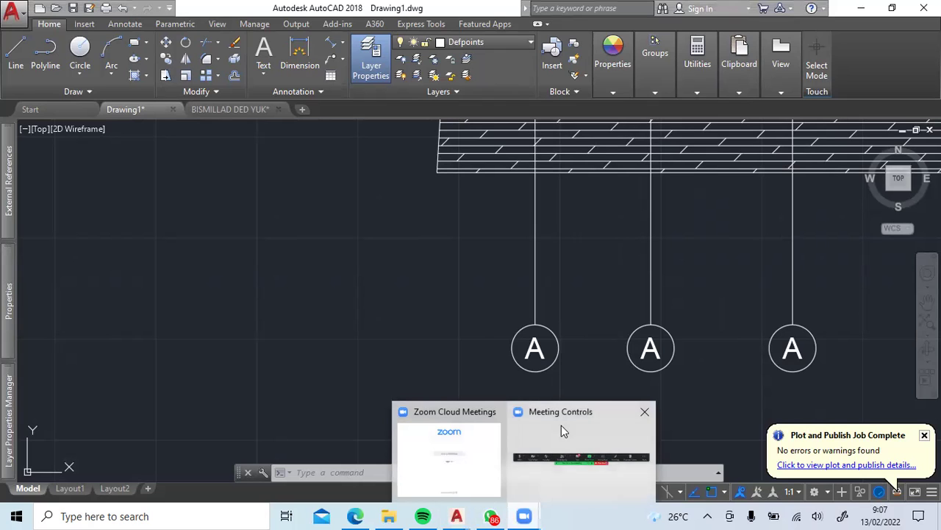